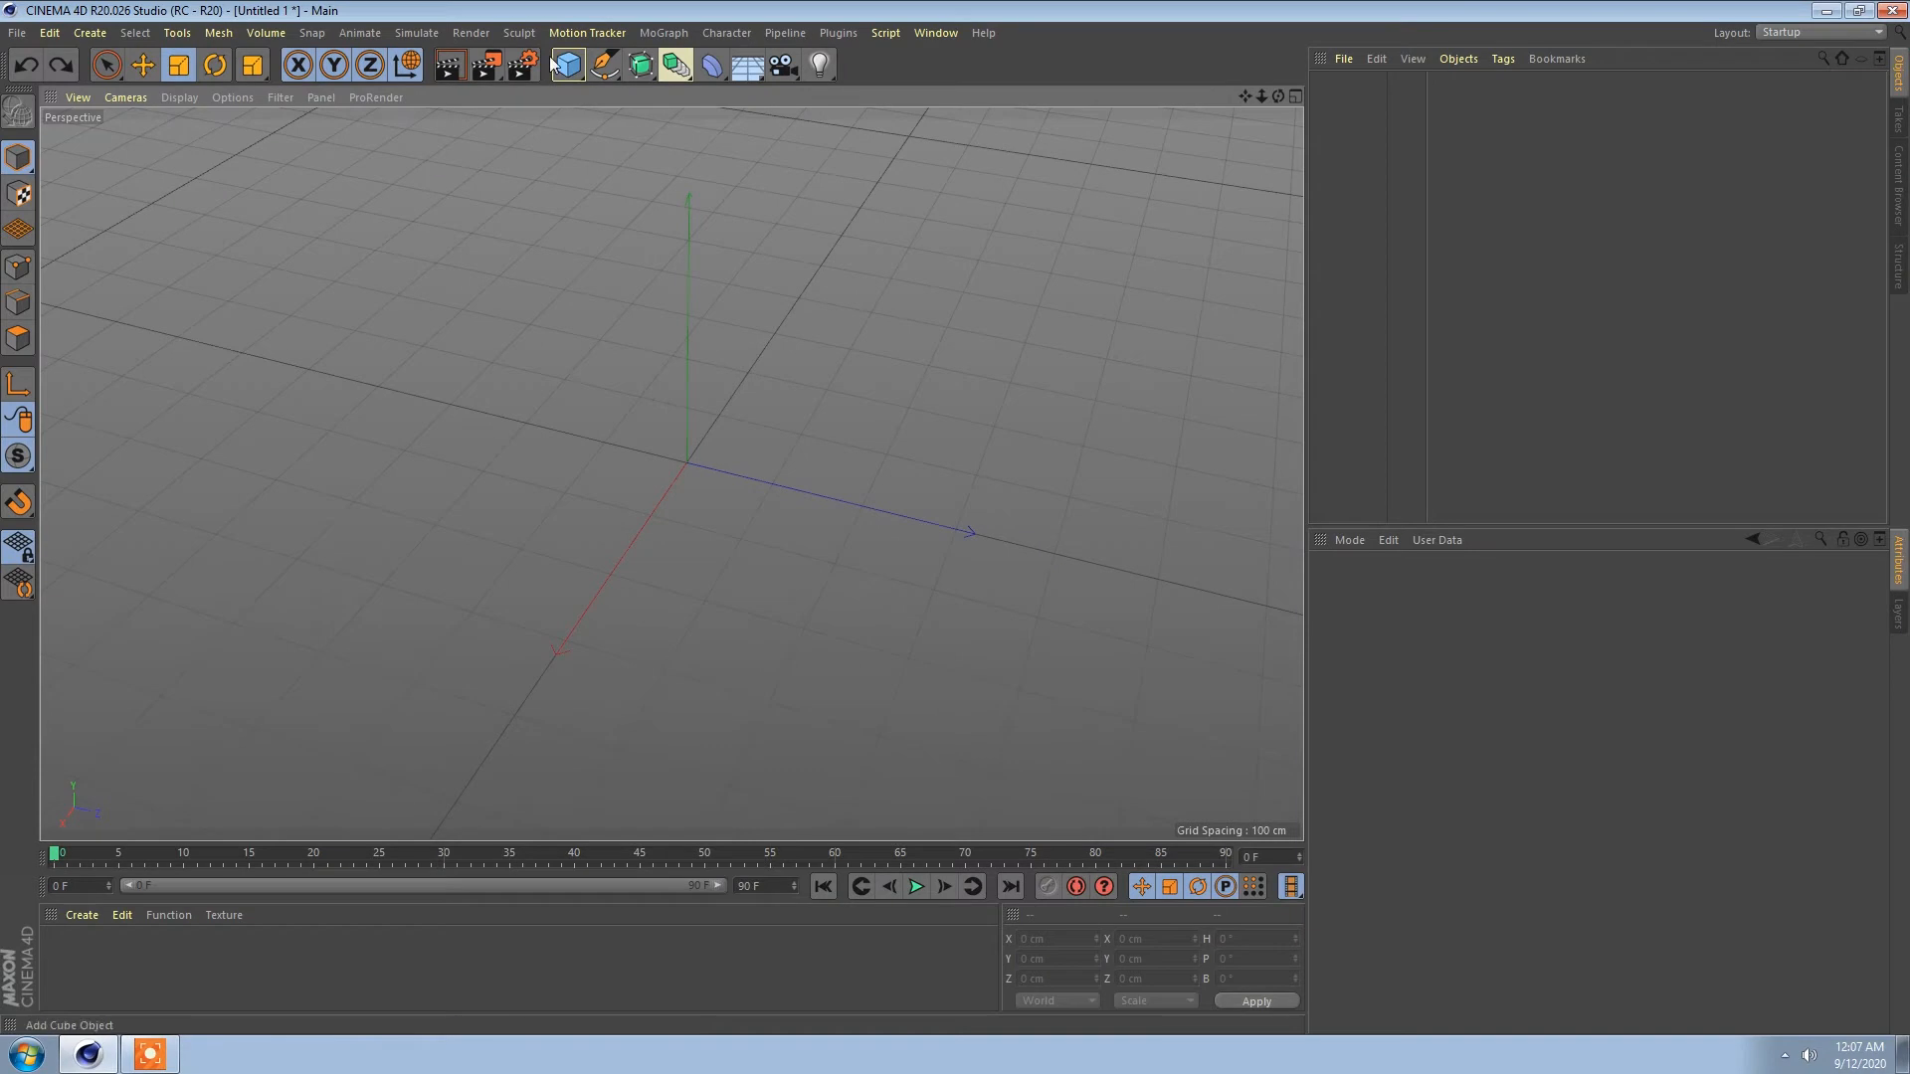
Step: Add a cylinder primitive to the scene
click(557, 67)
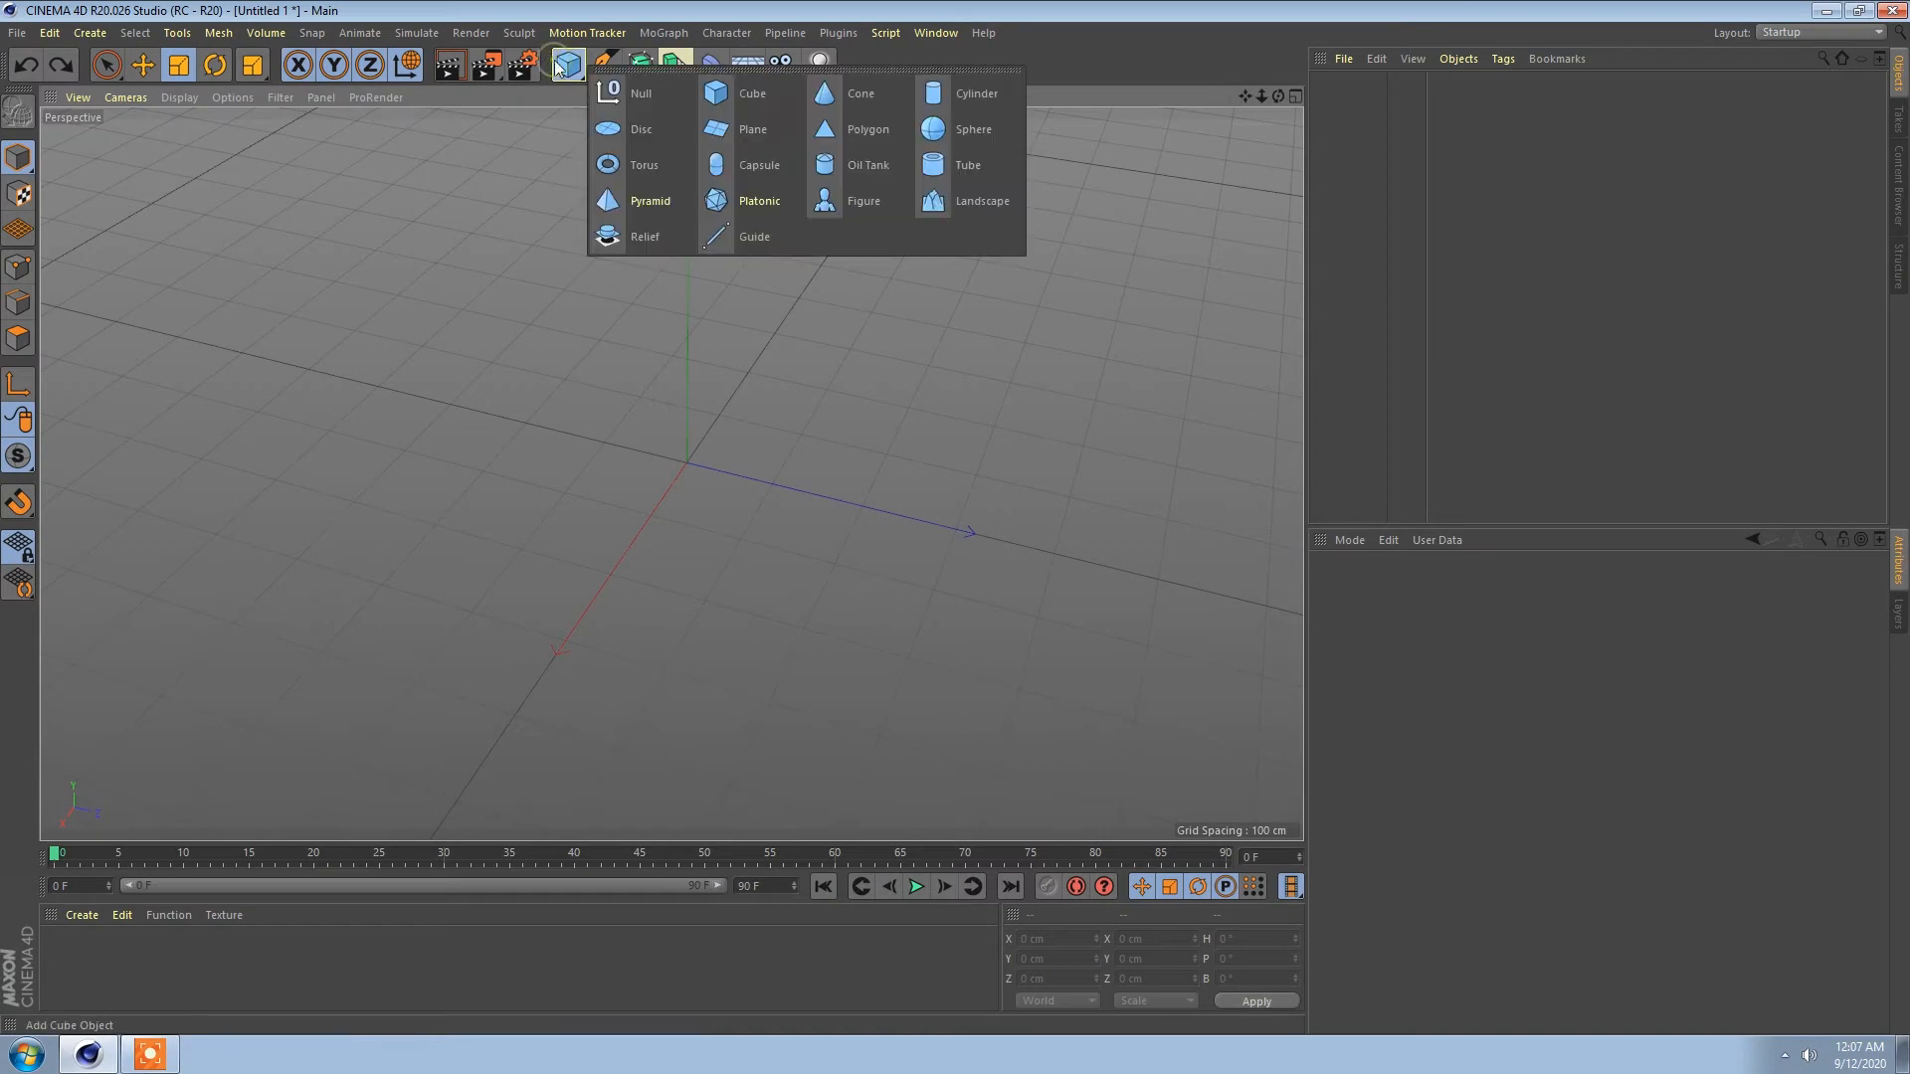
click(979, 94)
scroll(602, 505, up, 5)
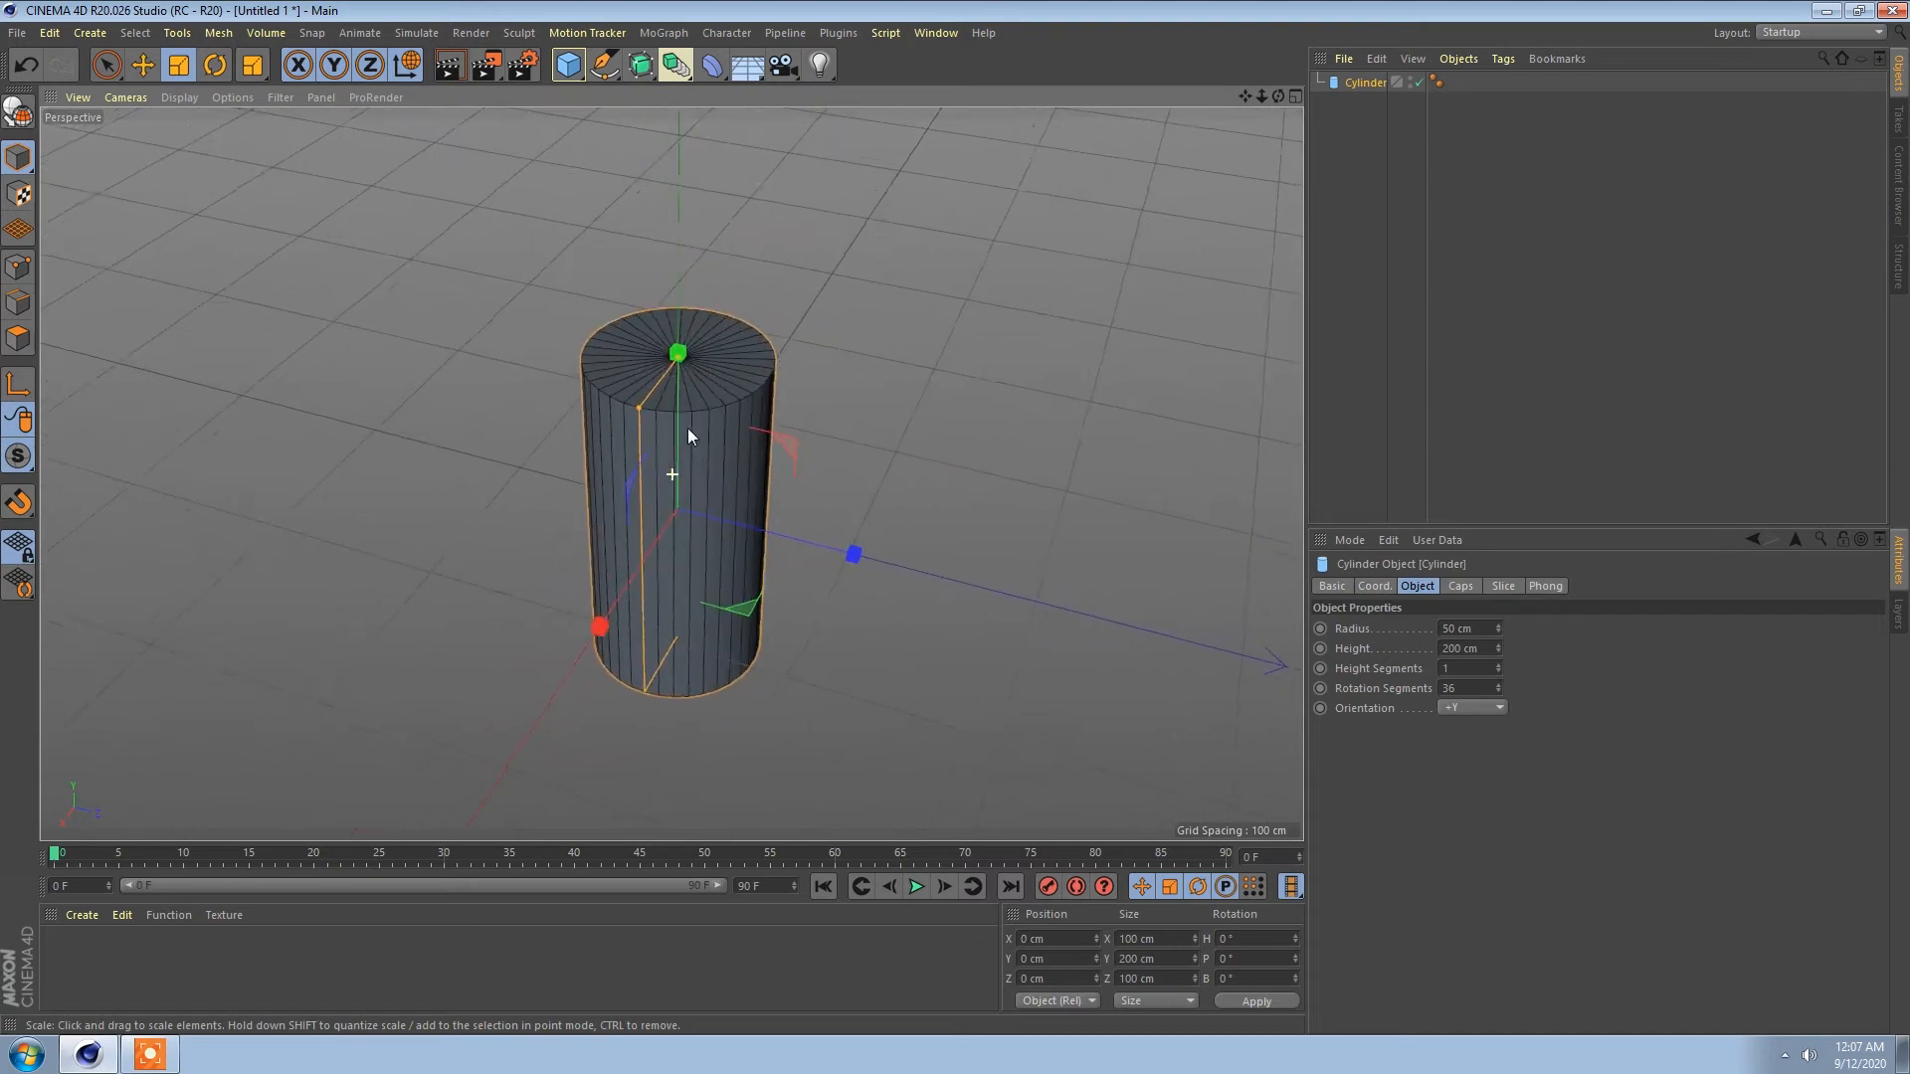
alt+middle_drag(681, 429, 616, 403)
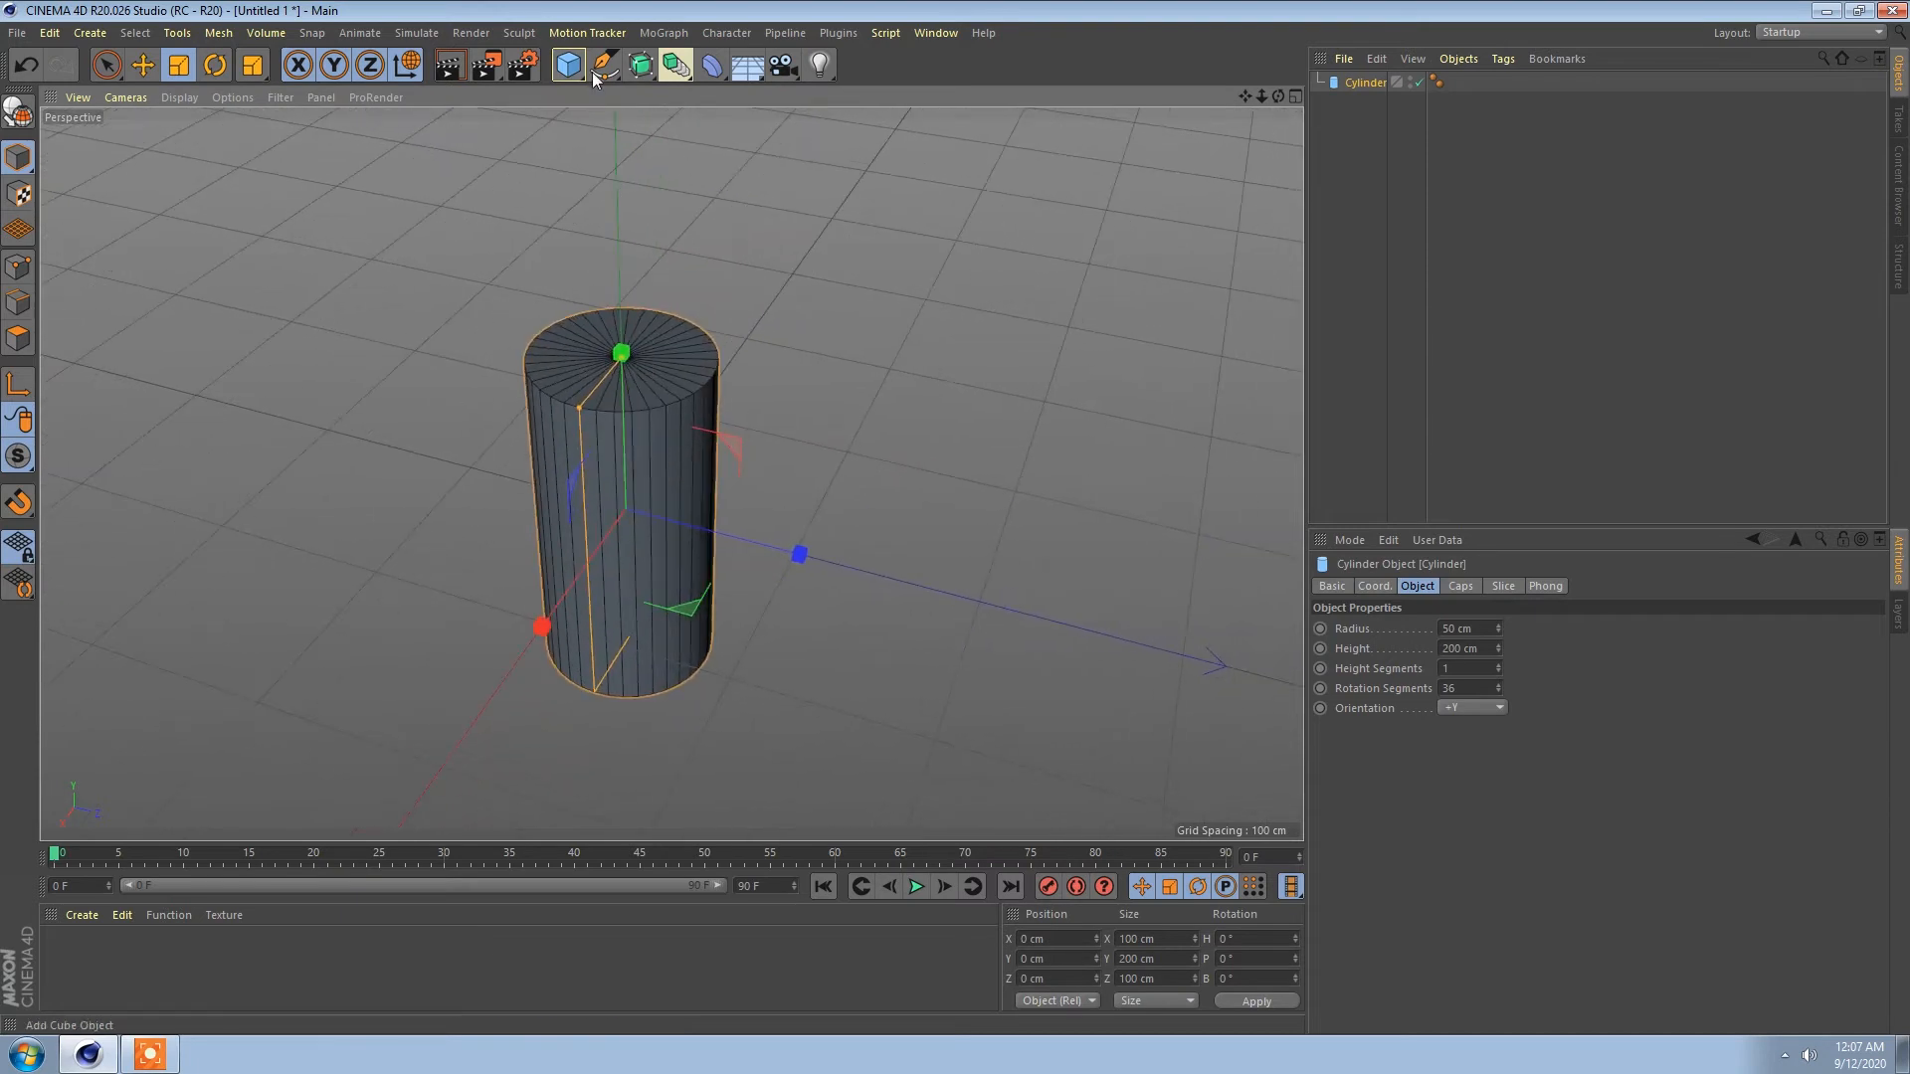
click(593, 71)
click(648, 90)
key(ctrl+z)
Step: Set the cylinder's rotation segments to 8
alt+drag(784, 356, 654, 376)
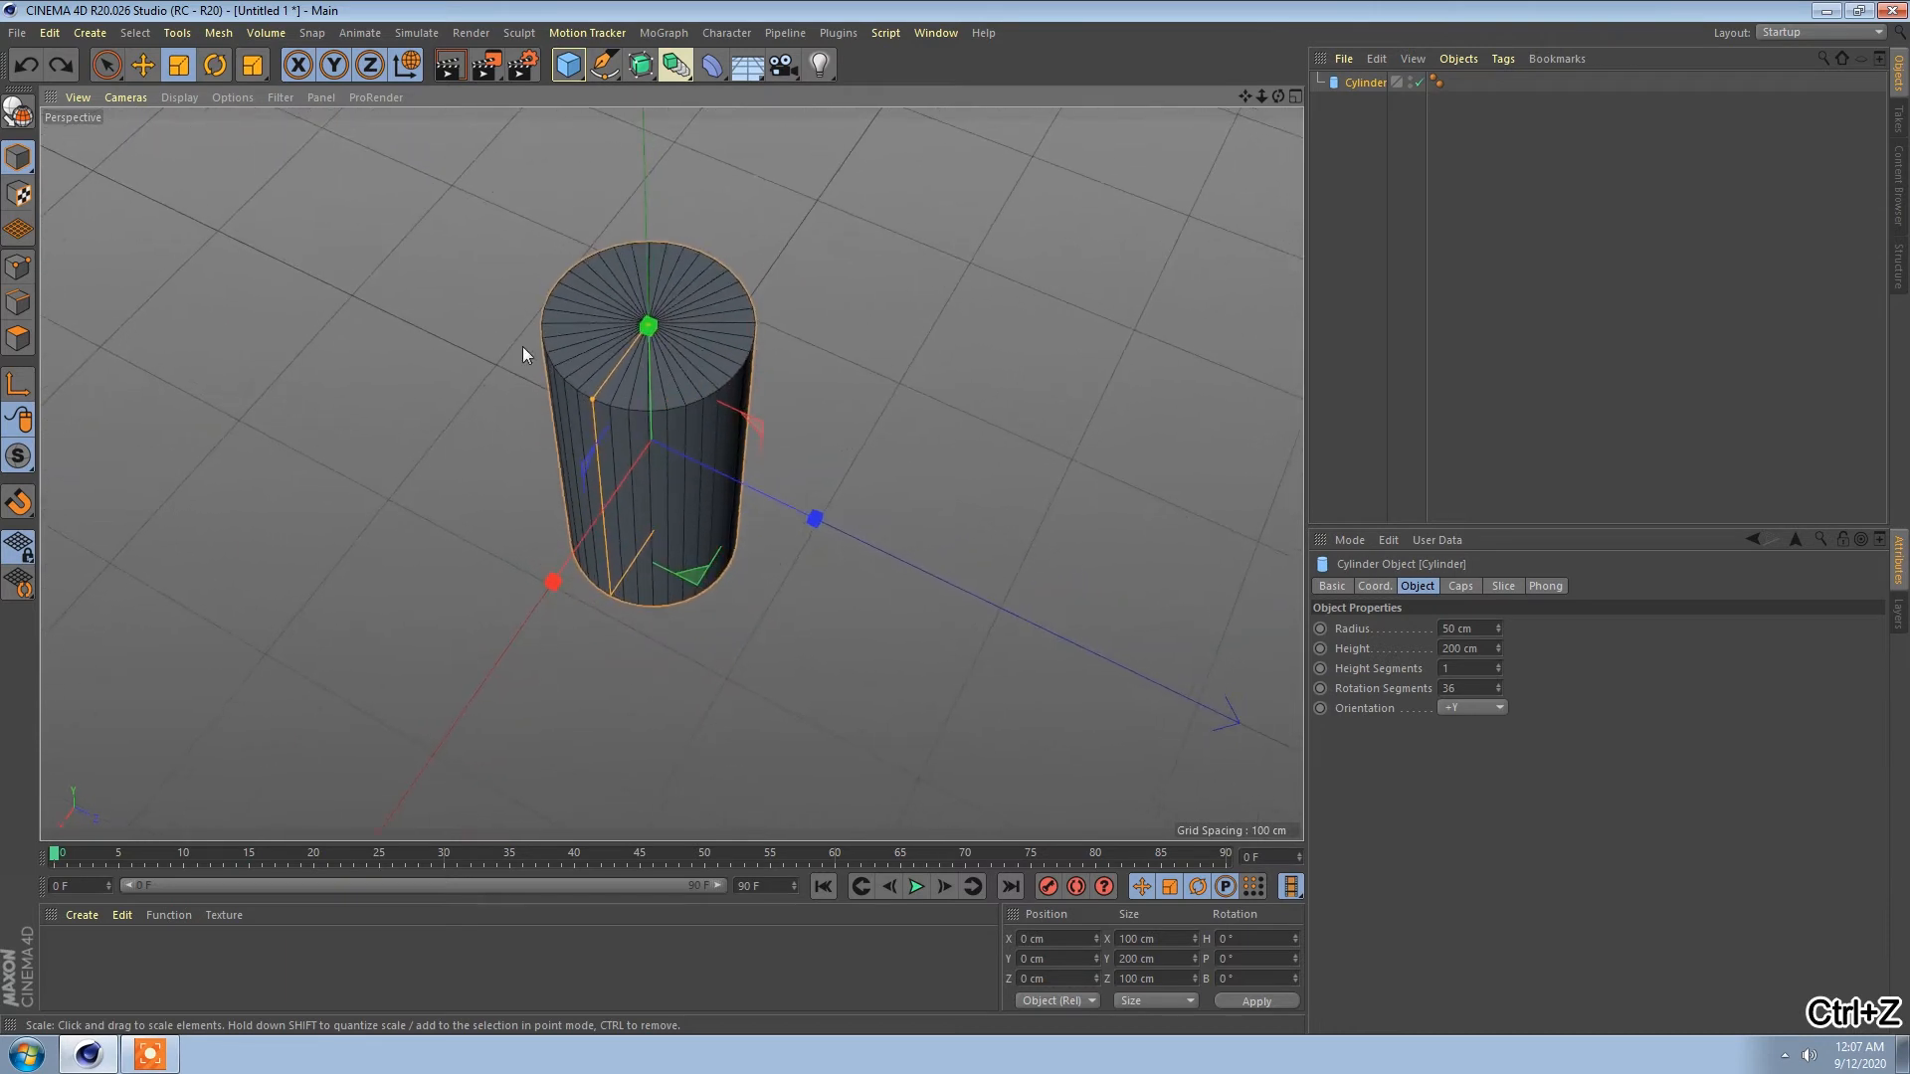
click(1466, 685)
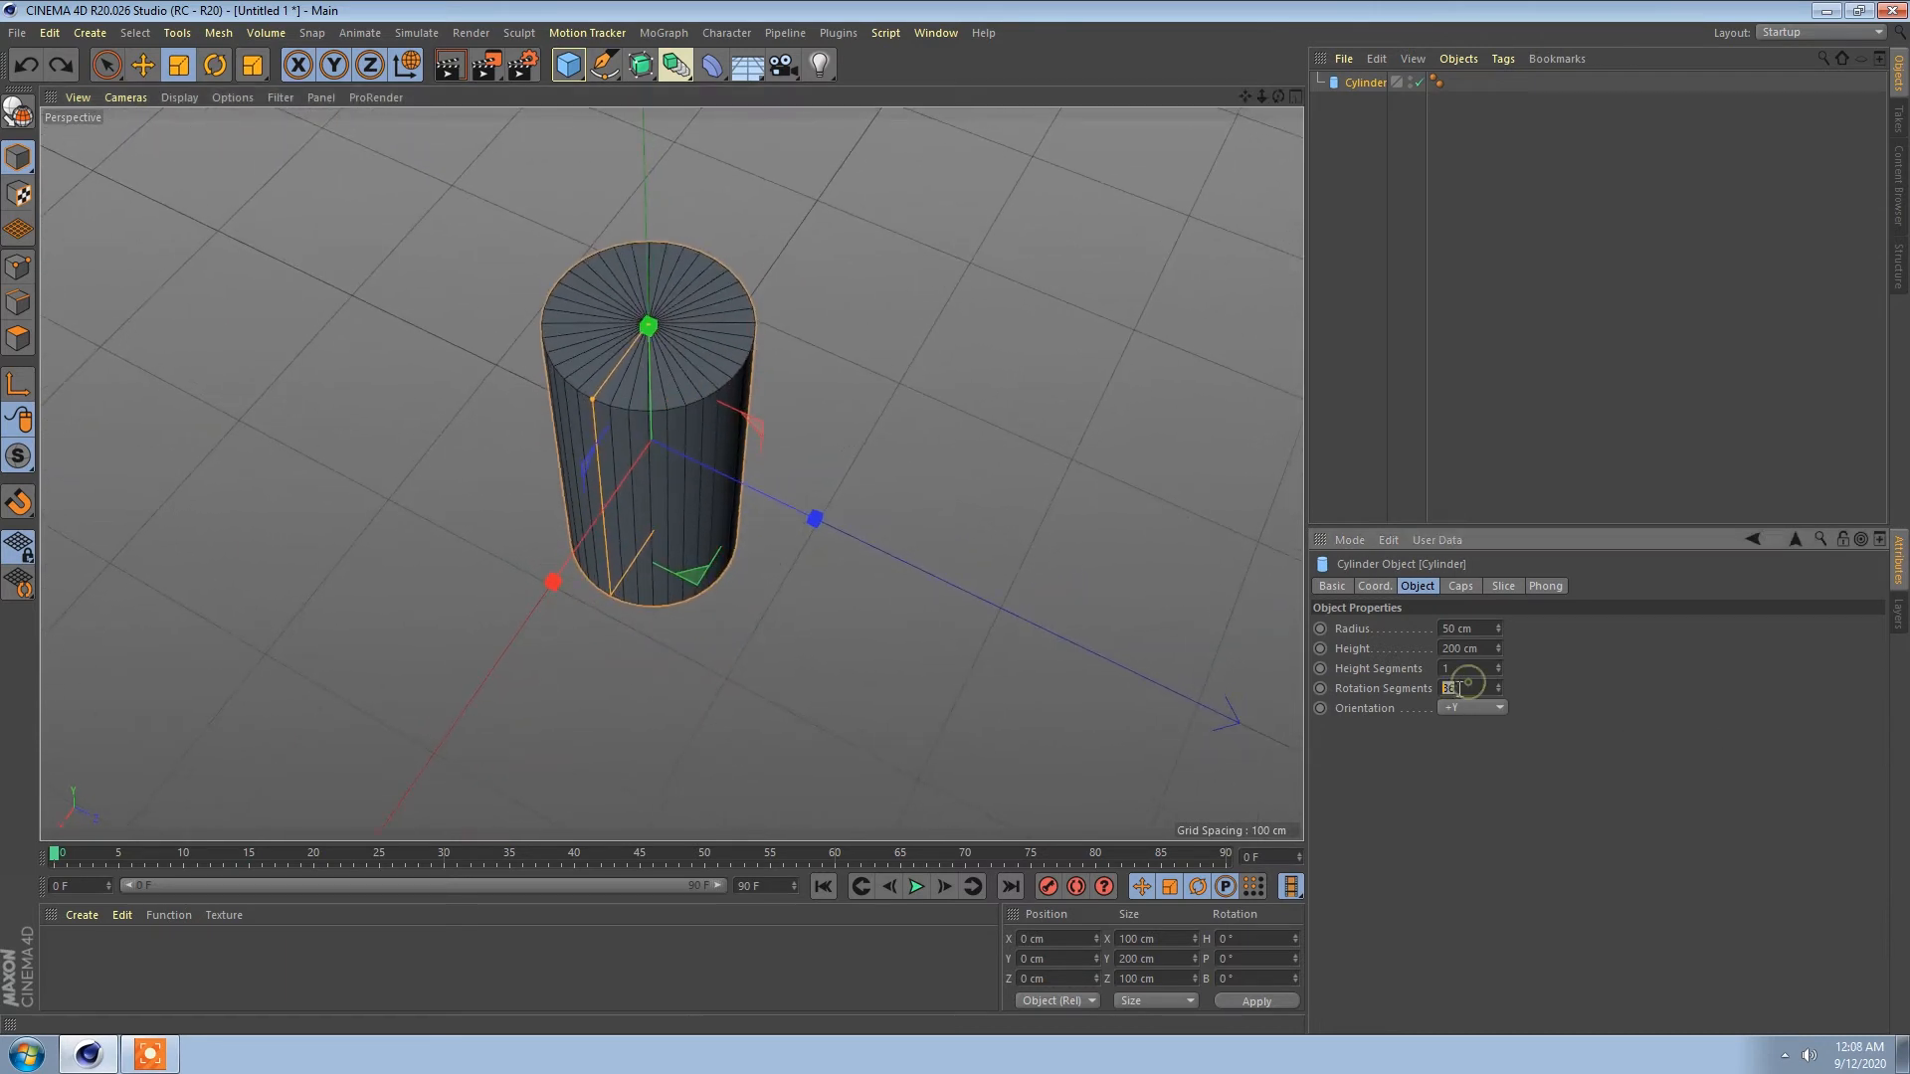
text(8)
key(Return)
alt+drag(688, 342, 776, 278)
alt+right_drag(875, 374, 686, 438)
alt+middle_drag(687, 438, 766, 336)
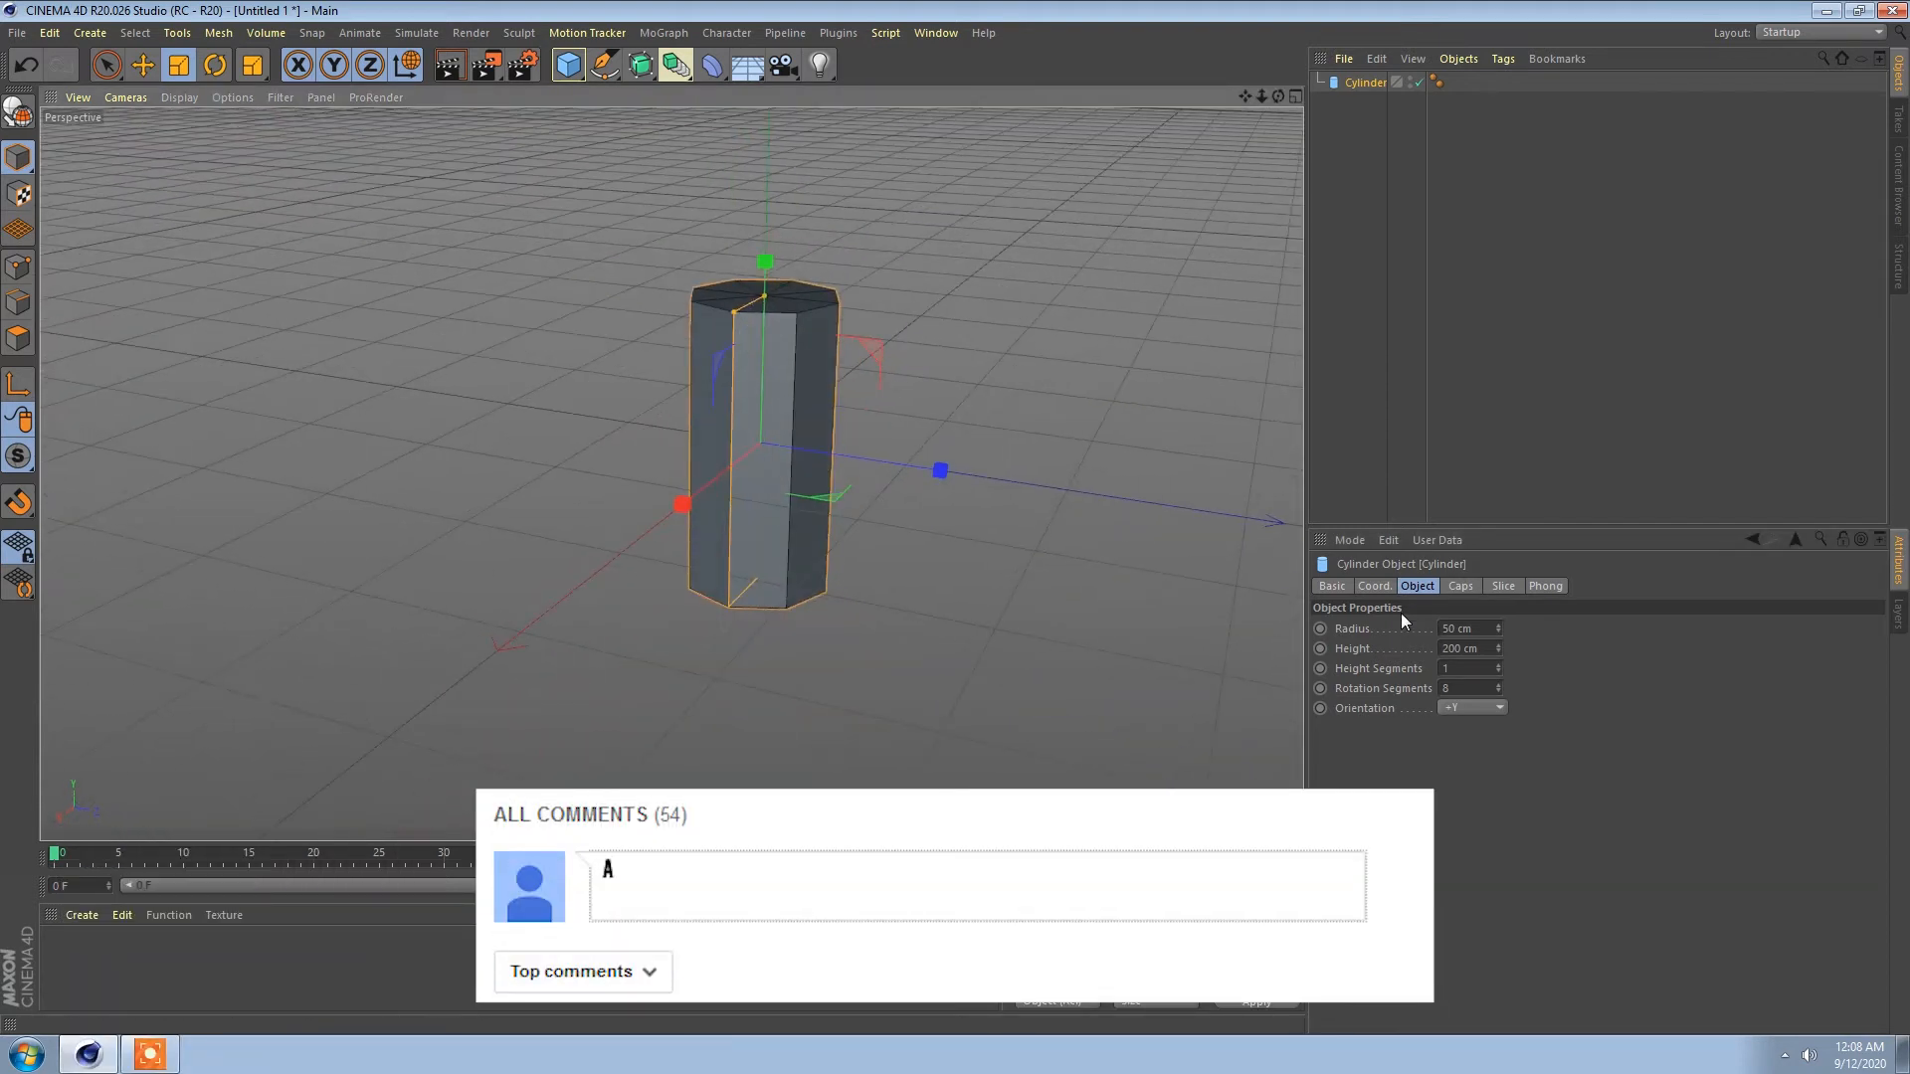
Step: Set the cylinder's height to 50 cm
double_click(1487, 649)
text(50)
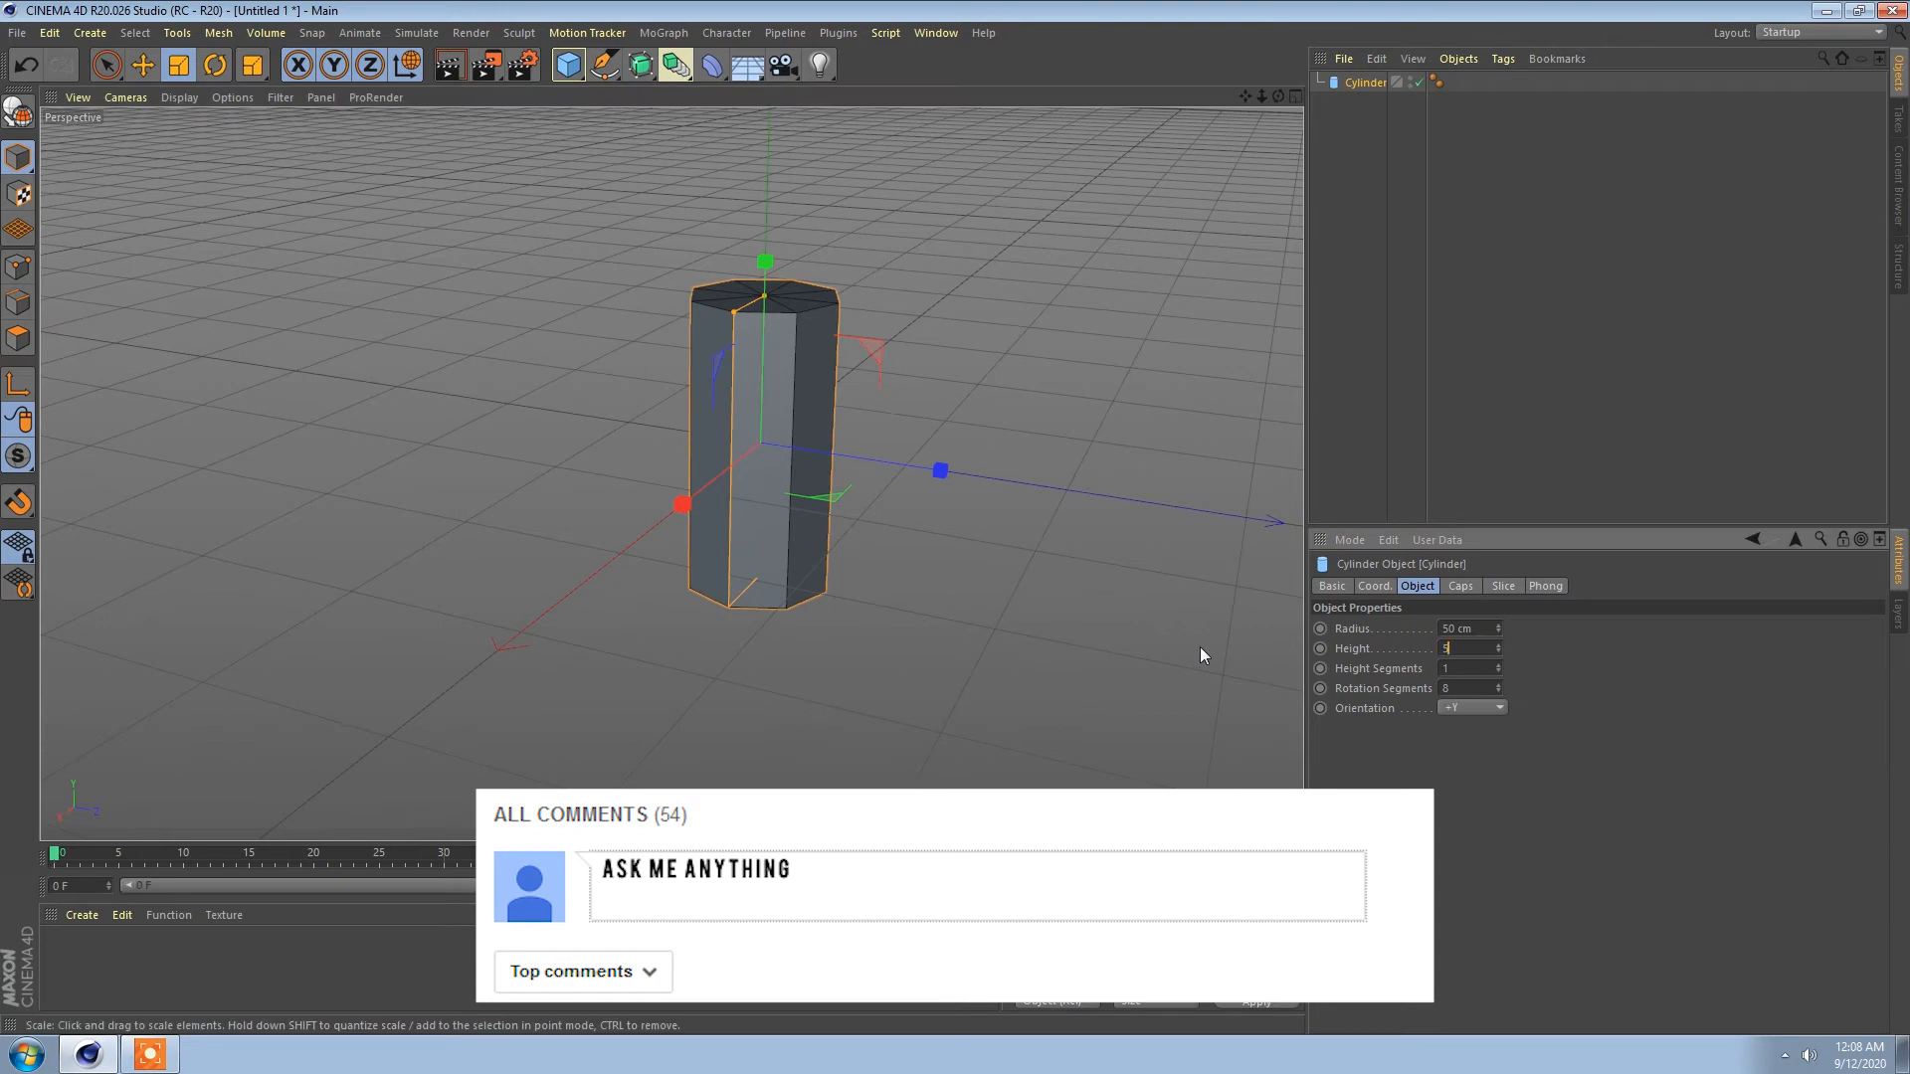
key(Return)
Step: Flatten the cylinder to about 32 cm high and raise it to about 24 cm along Y
alt+middle_drag(807, 397, 802, 394)
drag(765, 257, 768, 215)
key(ctrl+z)
key(e)
key(o)
mouse_move(781, 373)
alt+mouse_down()
mouse_move(833, 420)
mouse_move(743, 431)
mouse_move(816, 426)
mouse_move(692, 394)
mouse_move(732, 398)
mouse_move(787, 511)
mouse_move(749, 403)
mouse_move(772, 362)
alt+mouse_up()
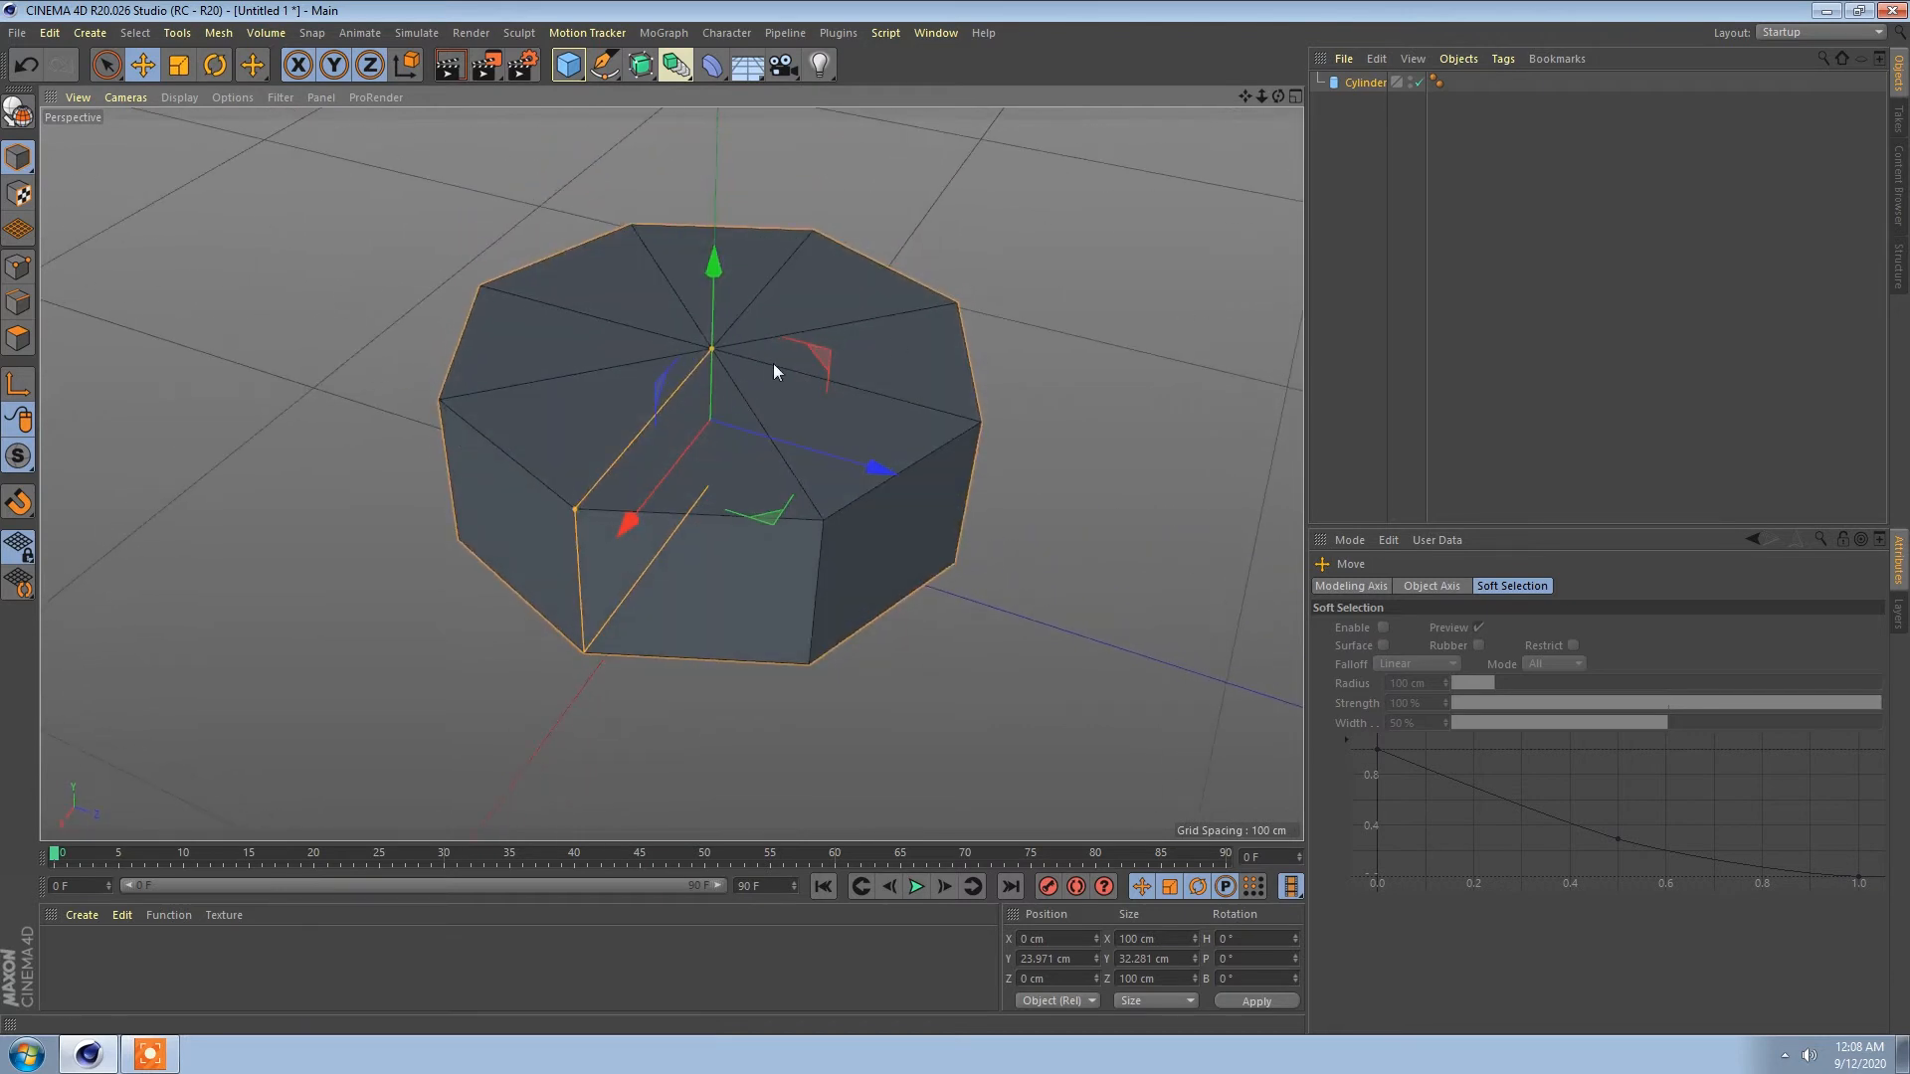
Step: Make the cylinder editable and delete all eight triangular polygons of its top cap
click(21, 117)
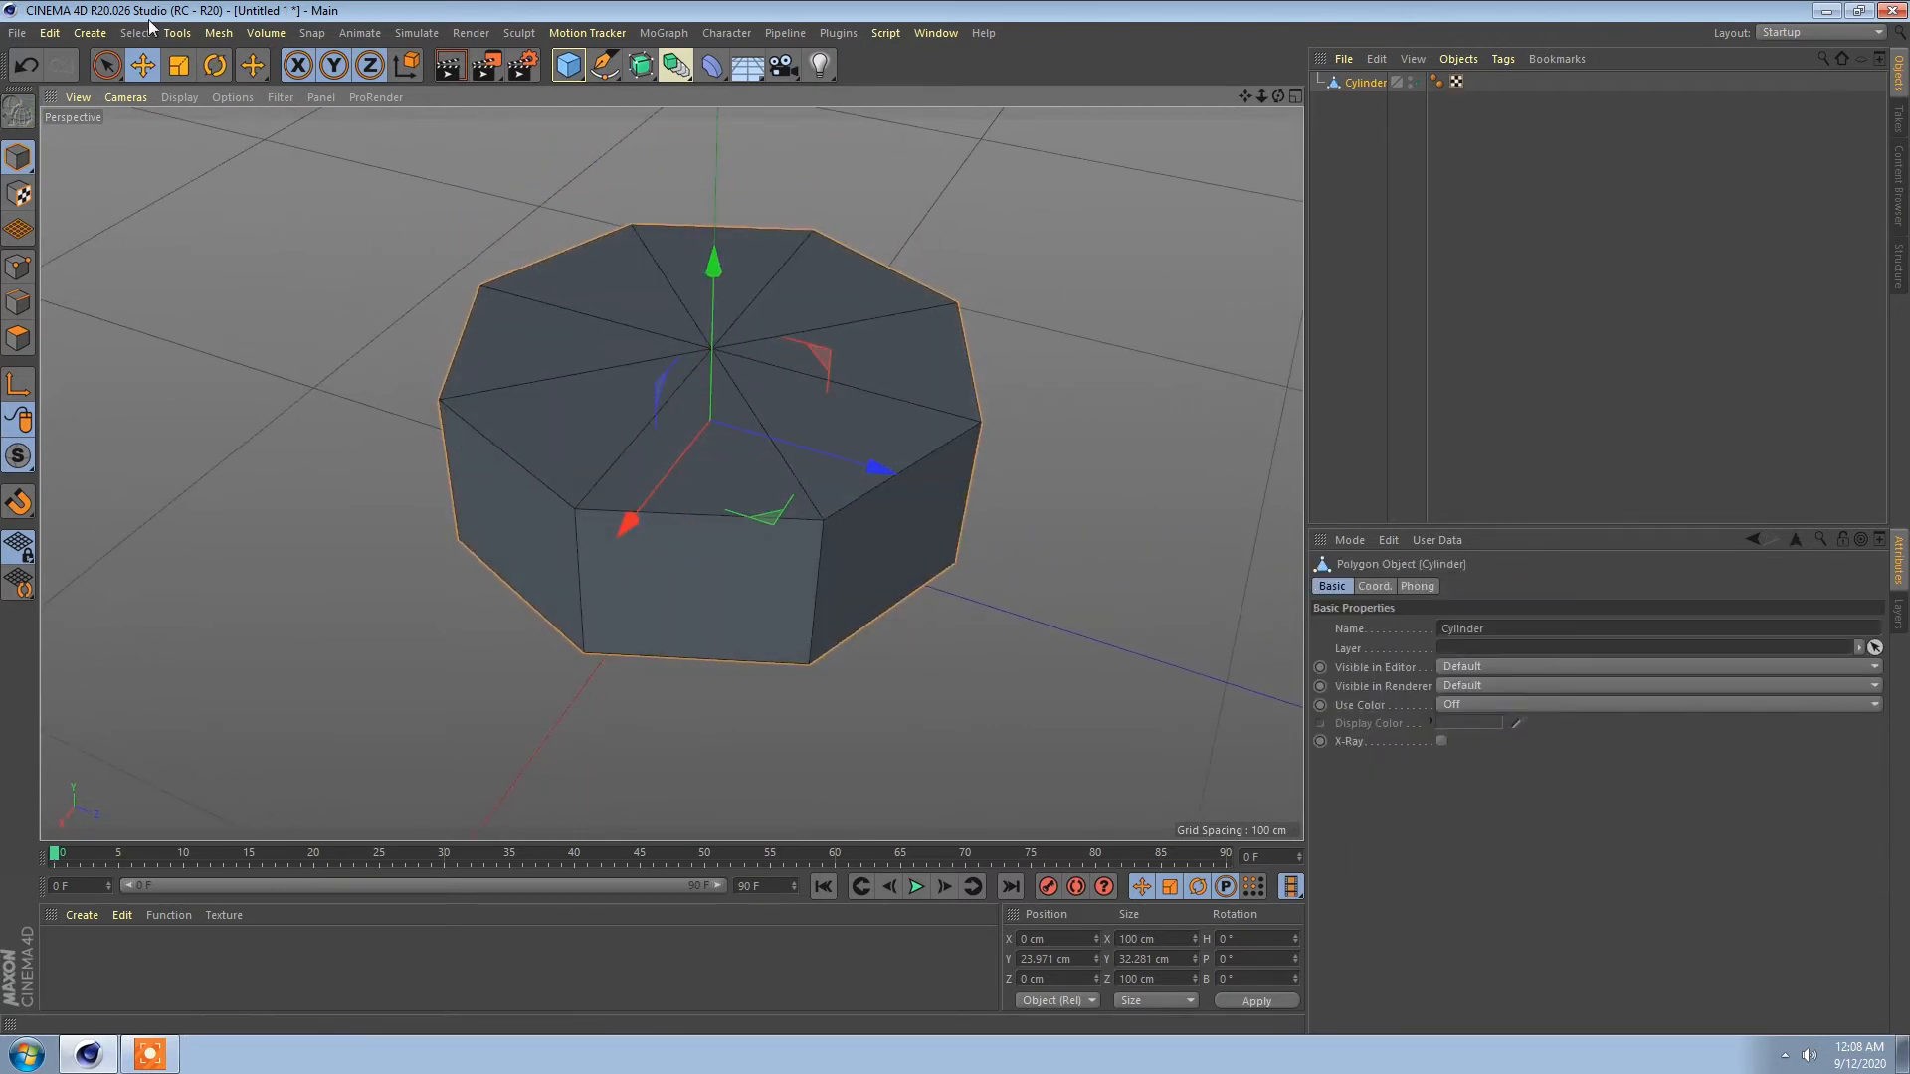
click(26, 341)
alt+drag(672, 332, 700, 637)
alt+drag(828, 425, 796, 439)
click(781, 450)
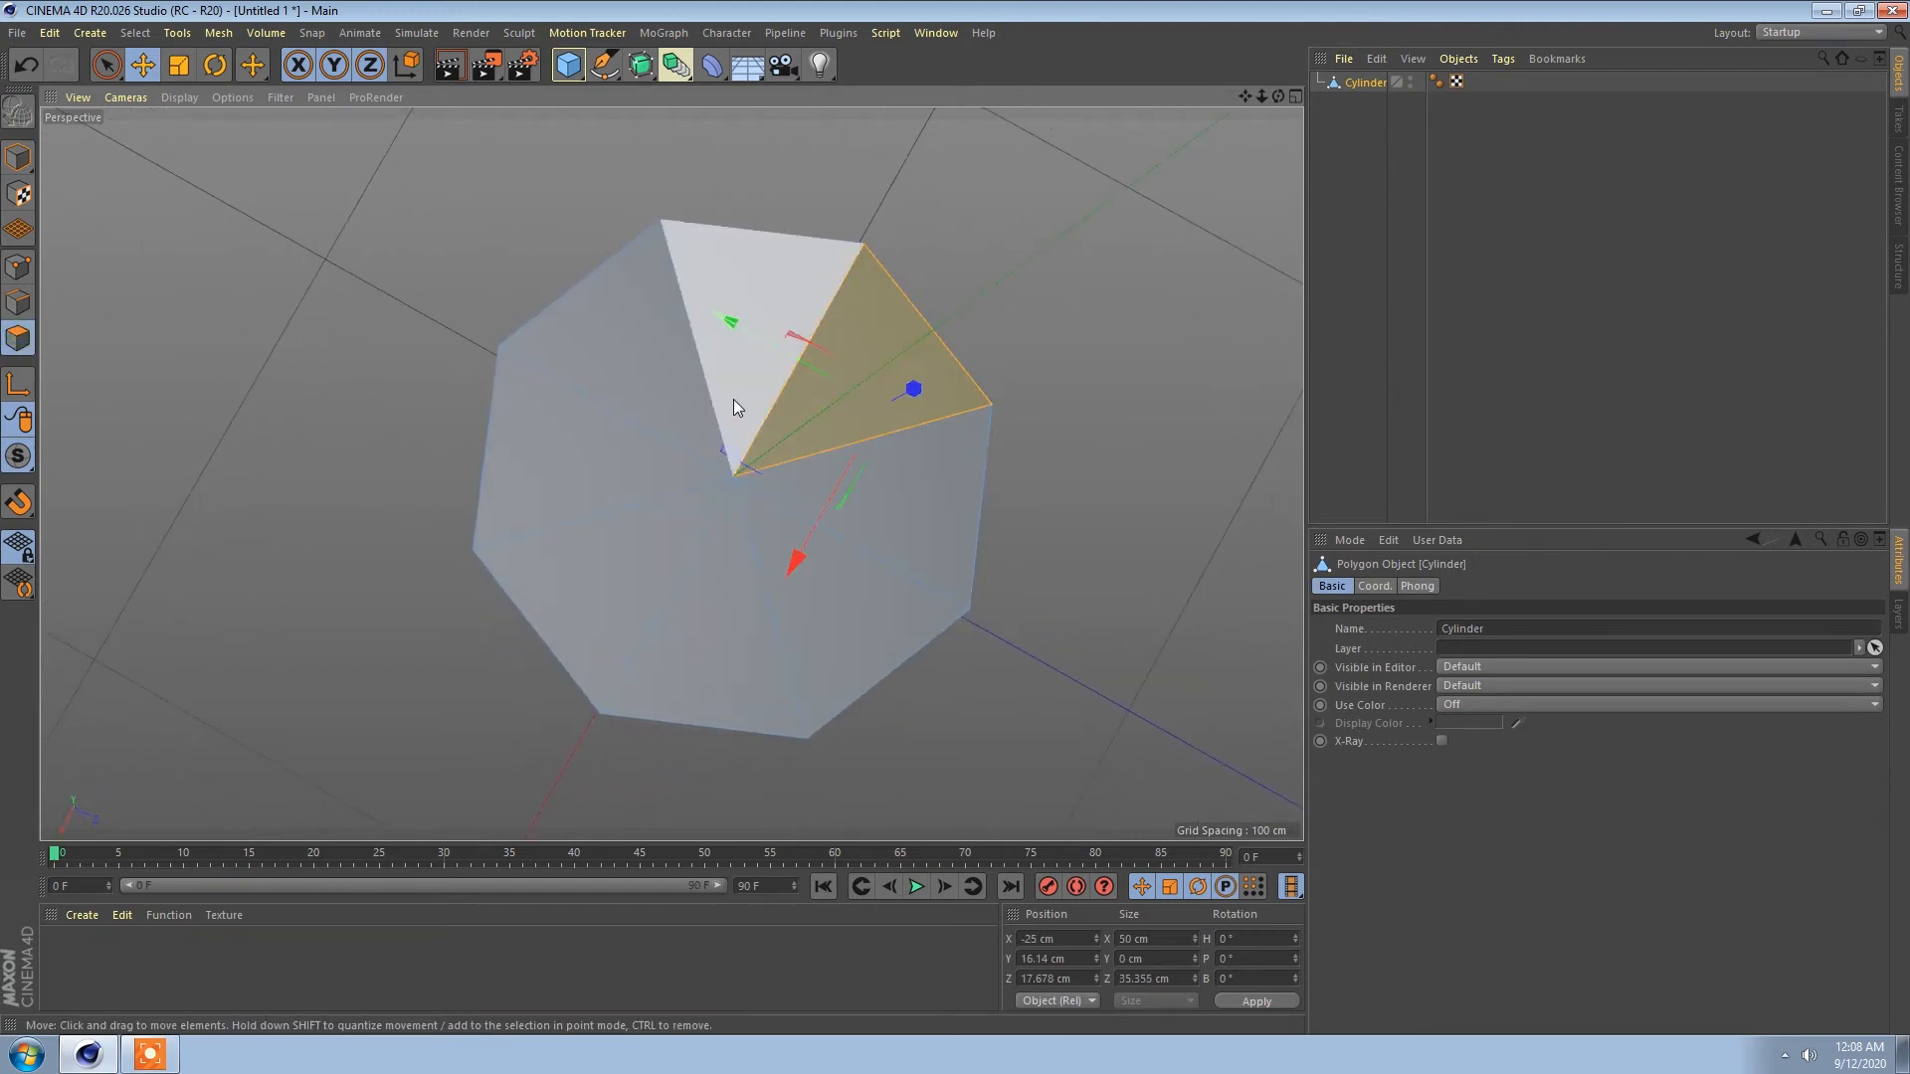
shift+click(720, 398)
shift+click(651, 358)
shift+click(586, 458)
shift+click(714, 618)
shift+click(589, 581)
shift+click(893, 485)
shift+click(854, 607)
key(Delete)
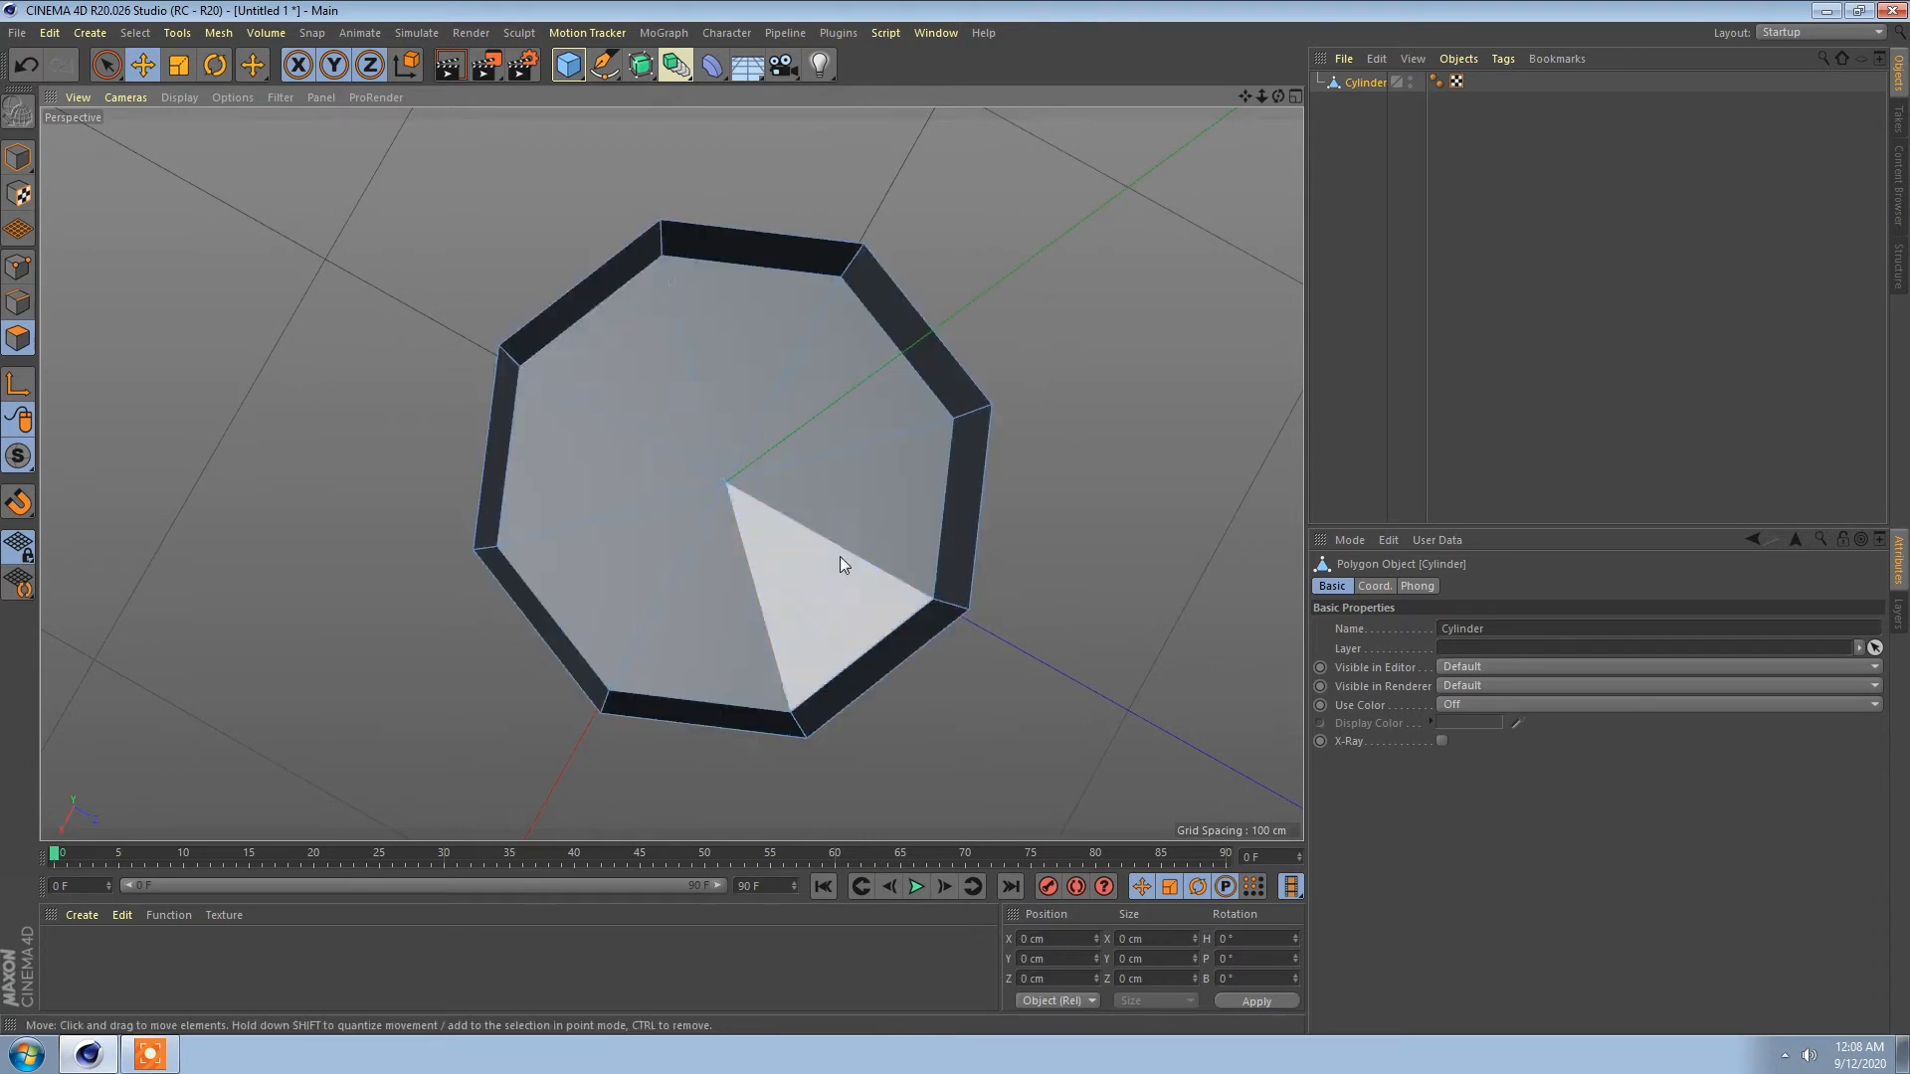
Step: Move the cylinder's side wall ring about 80 cm along Z off the bottom cap and delete the cap's polygons
click(707, 440)
alt+drag(974, 464, 1028, 356)
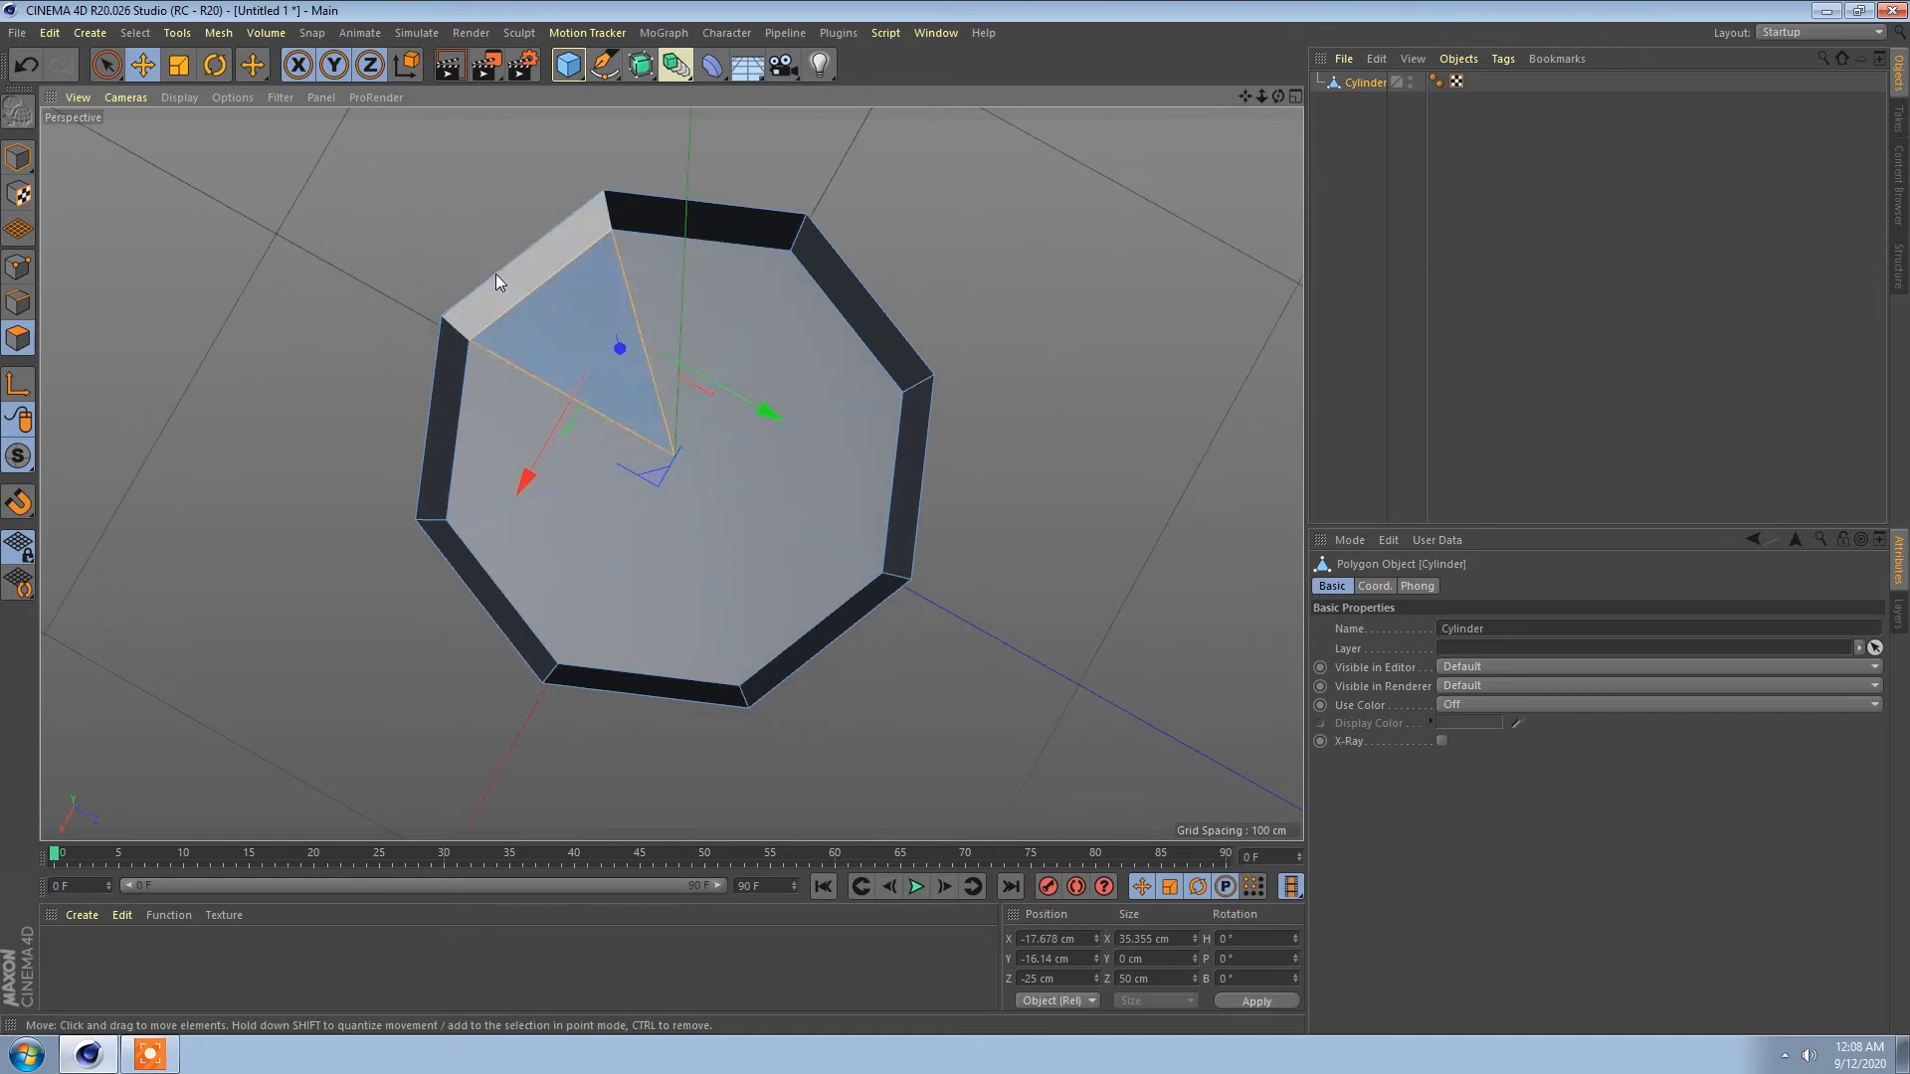
double_click(696, 219)
alt+drag(751, 460, 670, 331)
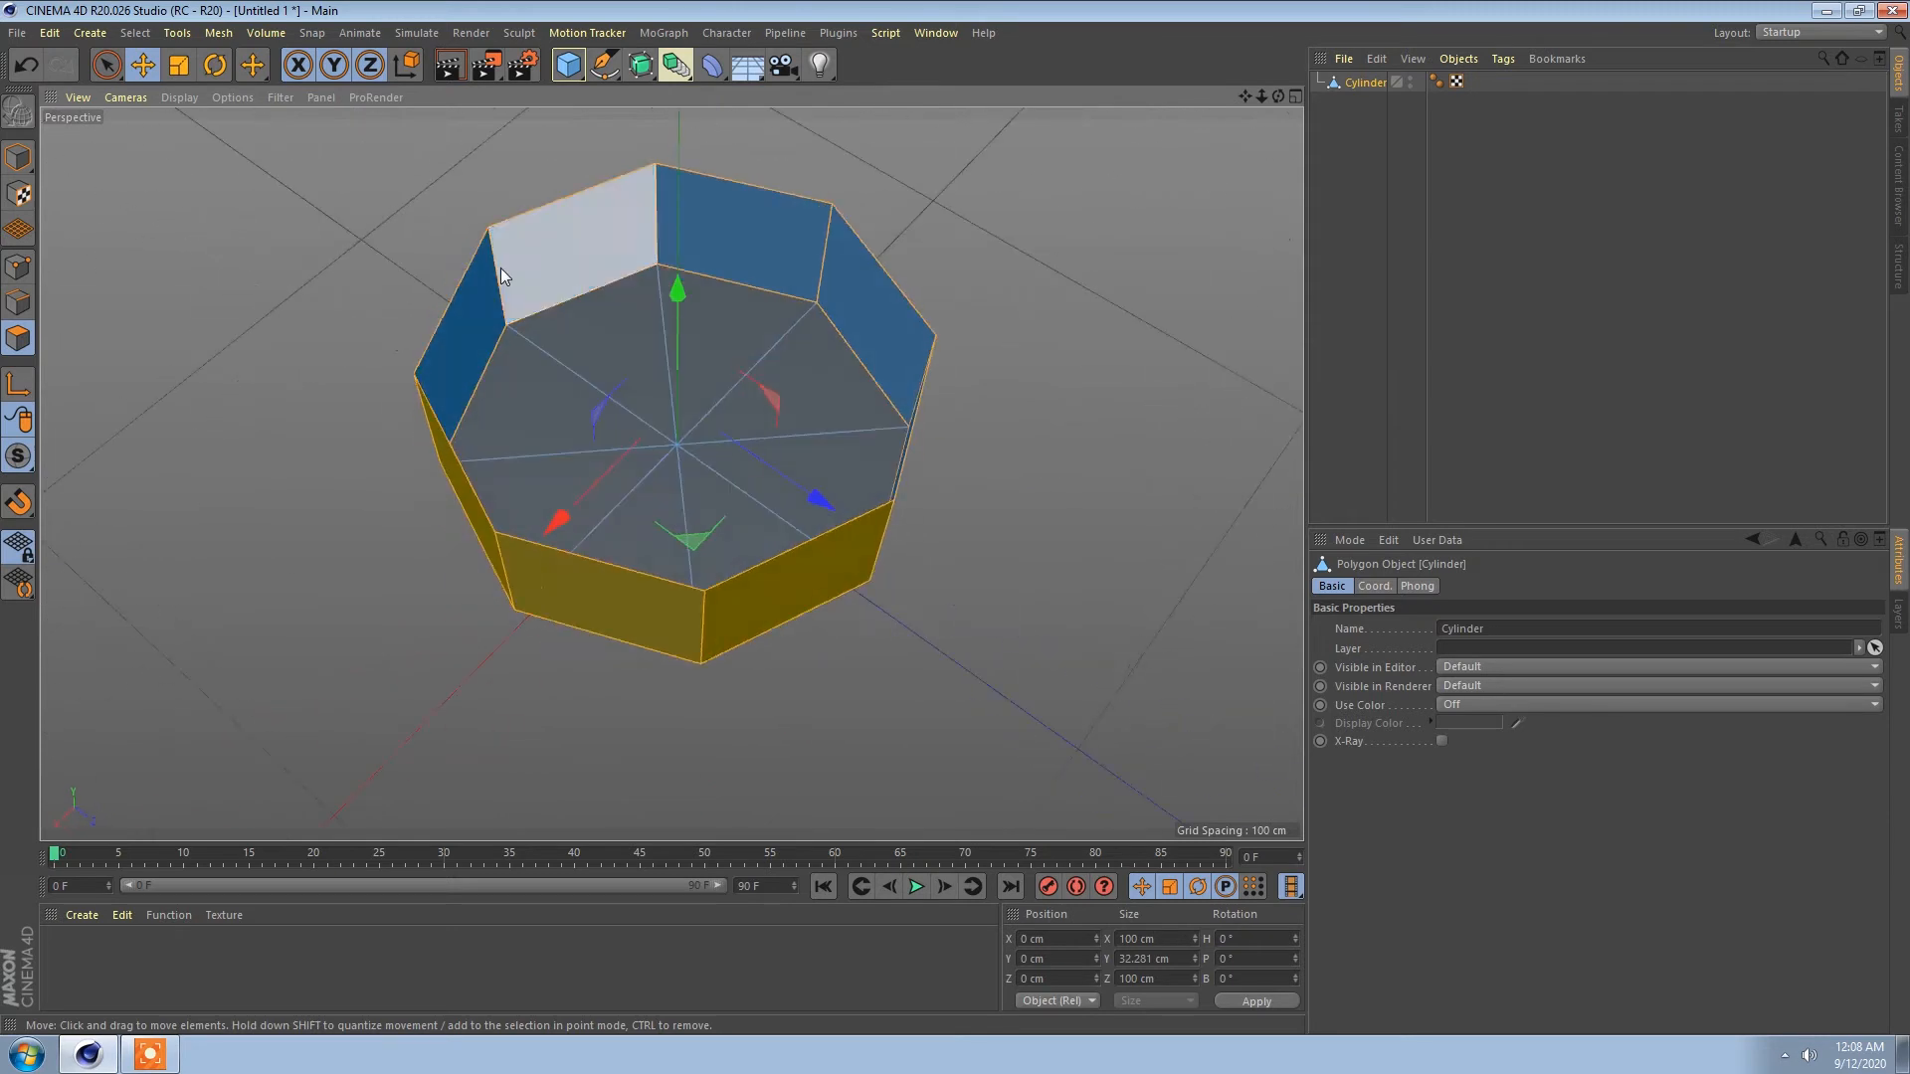
drag(820, 500, 875, 483)
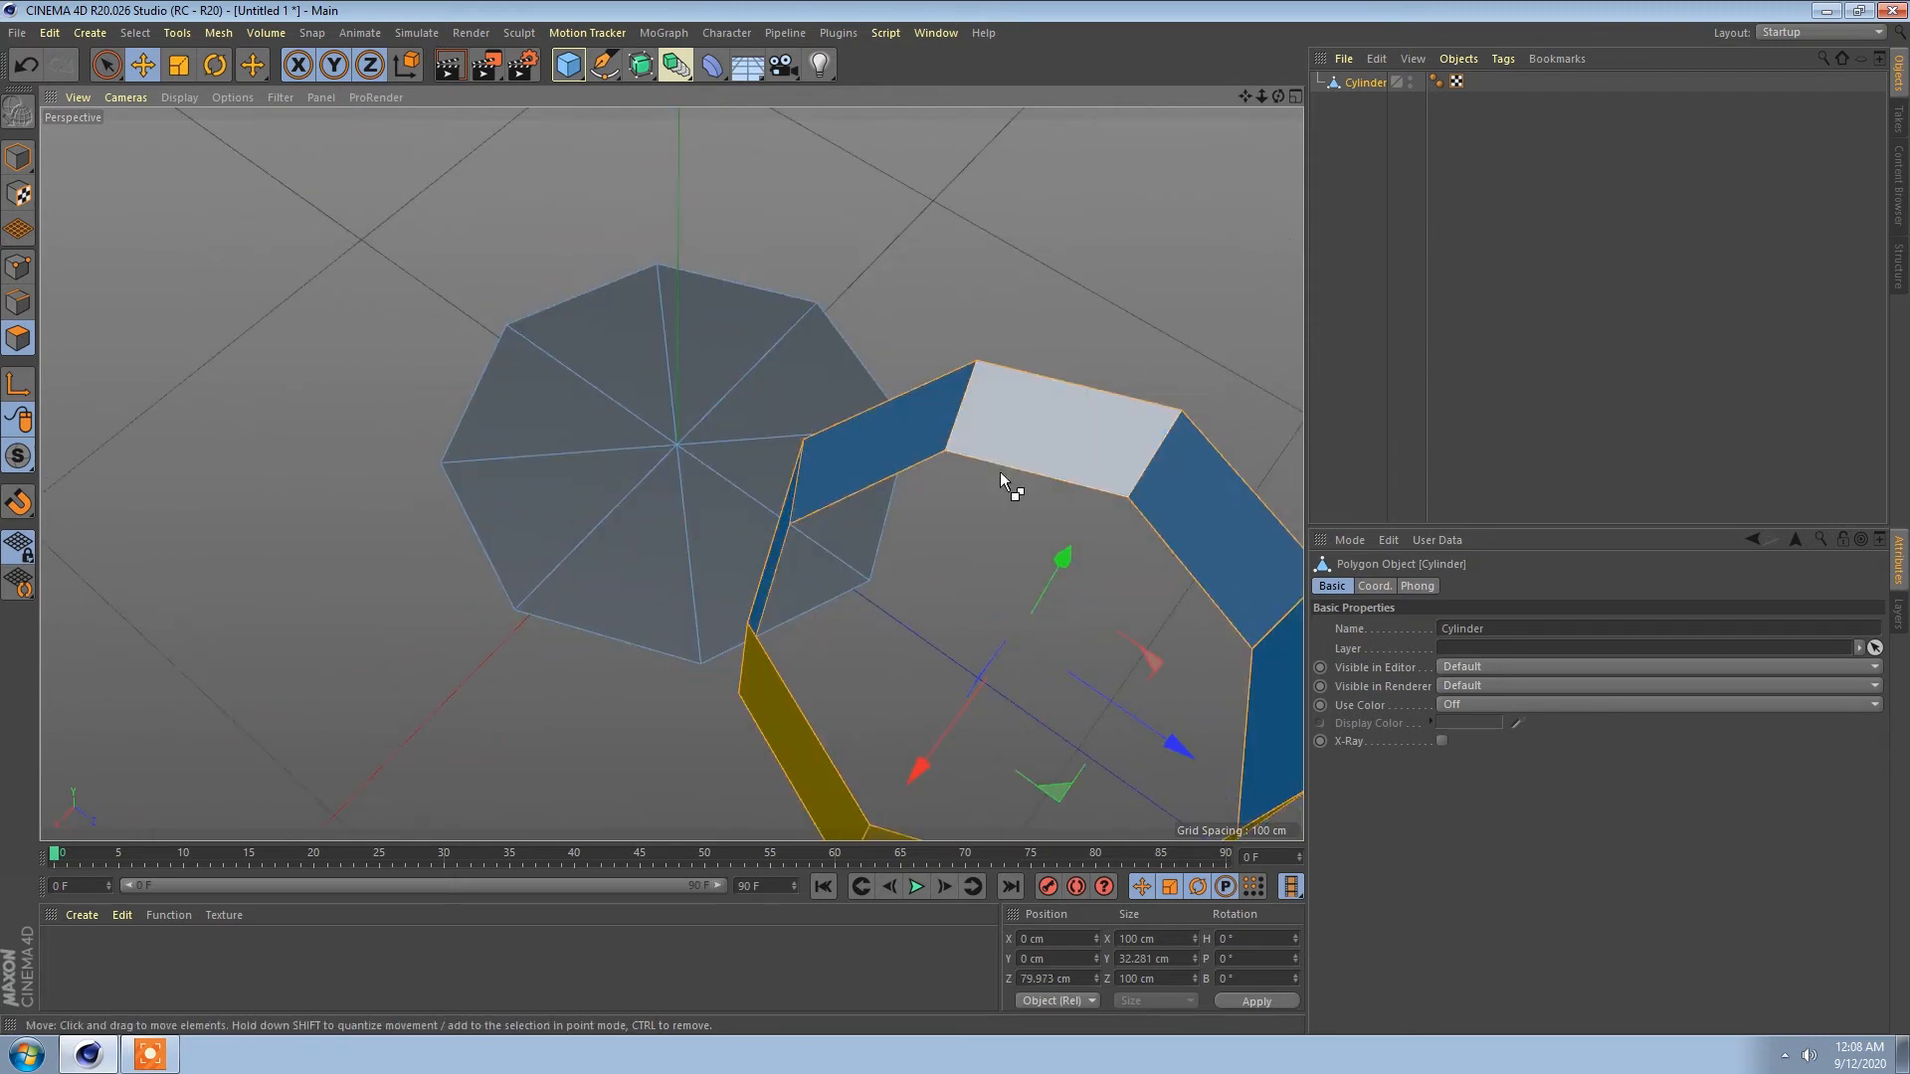
double_click(601, 491)
key(Delete)
Step: Extrude all side wall polygons of the ring outward by 6.3 cm
double_click(845, 477)
alt+drag(845, 478, 893, 534)
right_click(892, 534)
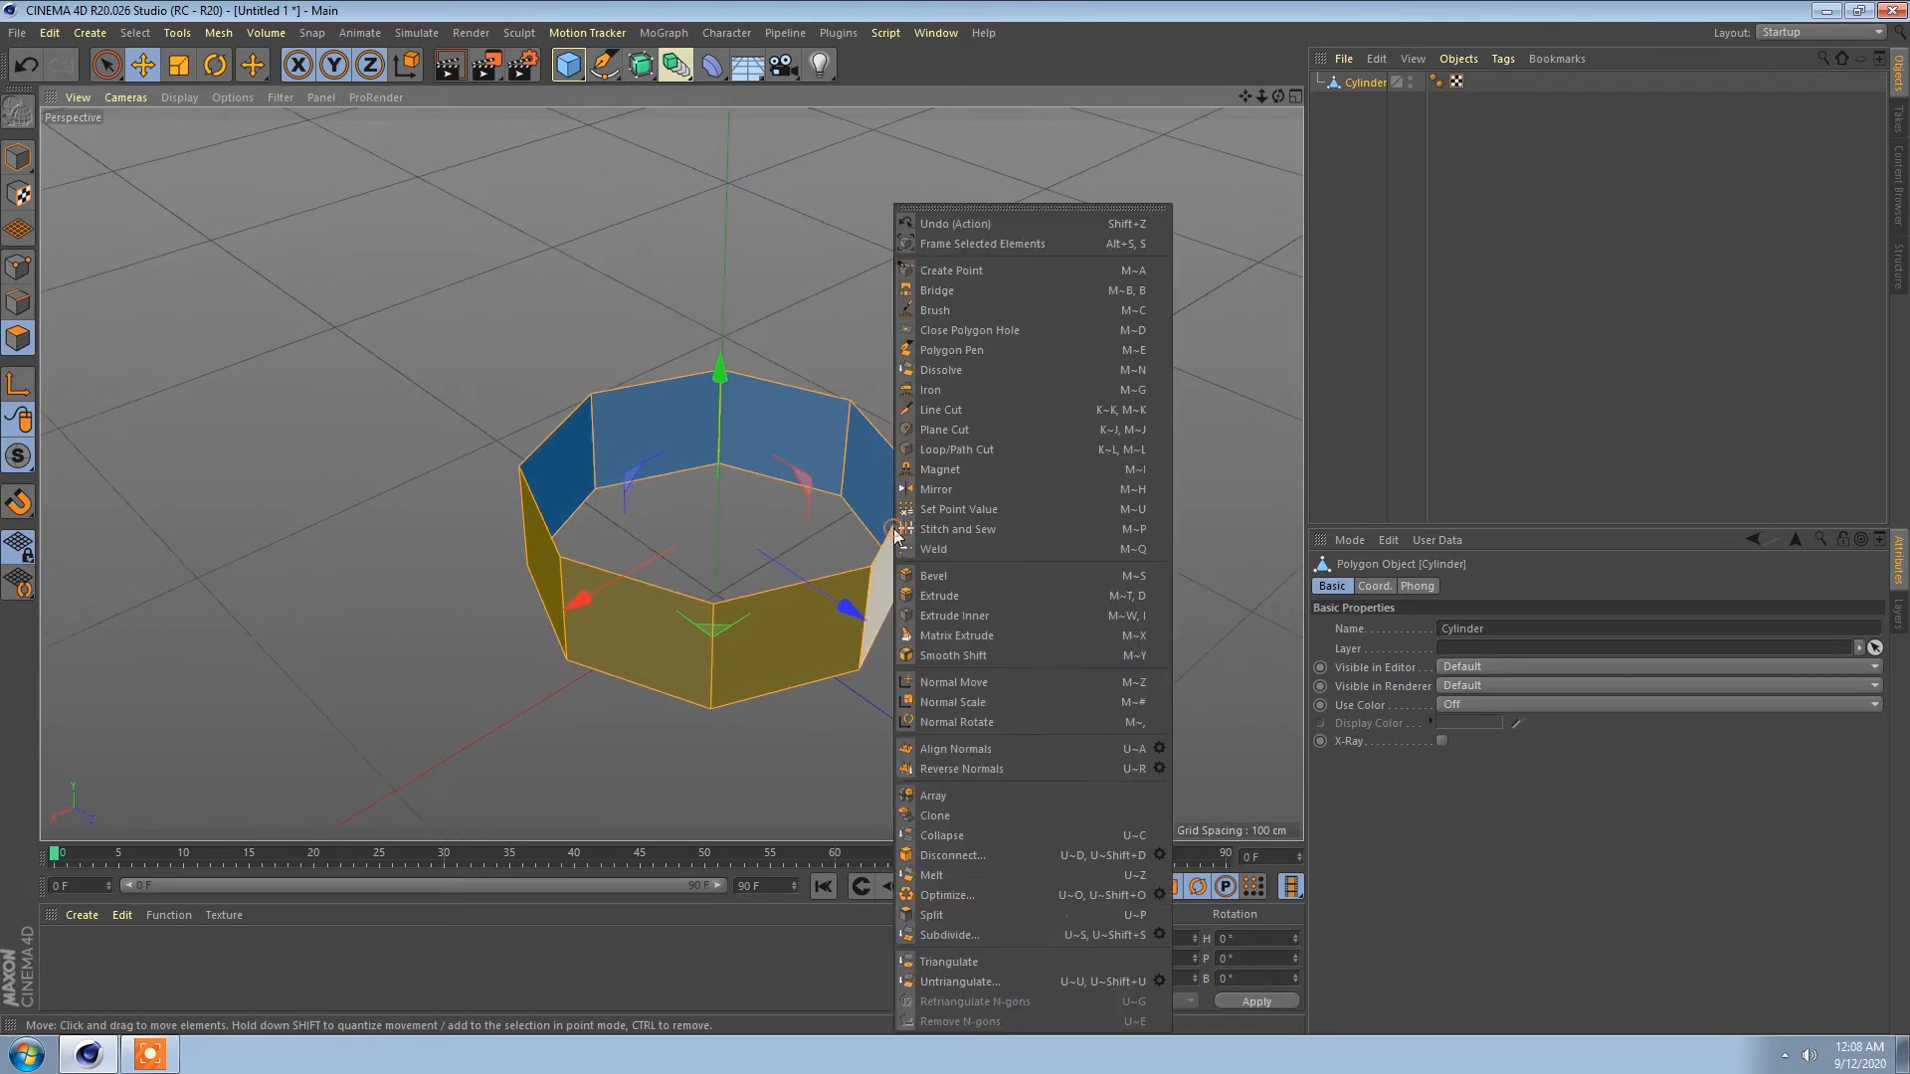
click(990, 596)
mouse_move(1040, 439)
mouse_down()
mouse_move(1099, 439)
mouse_move(1022, 494)
mouse_move(989, 474)
mouse_move(839, 604)
mouse_move(716, 435)
mouse_move(1011, 422)
mouse_up()
Step: Bridge the upper and lower inner edge loops to close the inside wall of the ring
alt+drag(631, 524, 707, 632)
click(19, 314)
alt+middle_drag(739, 517, 671, 473)
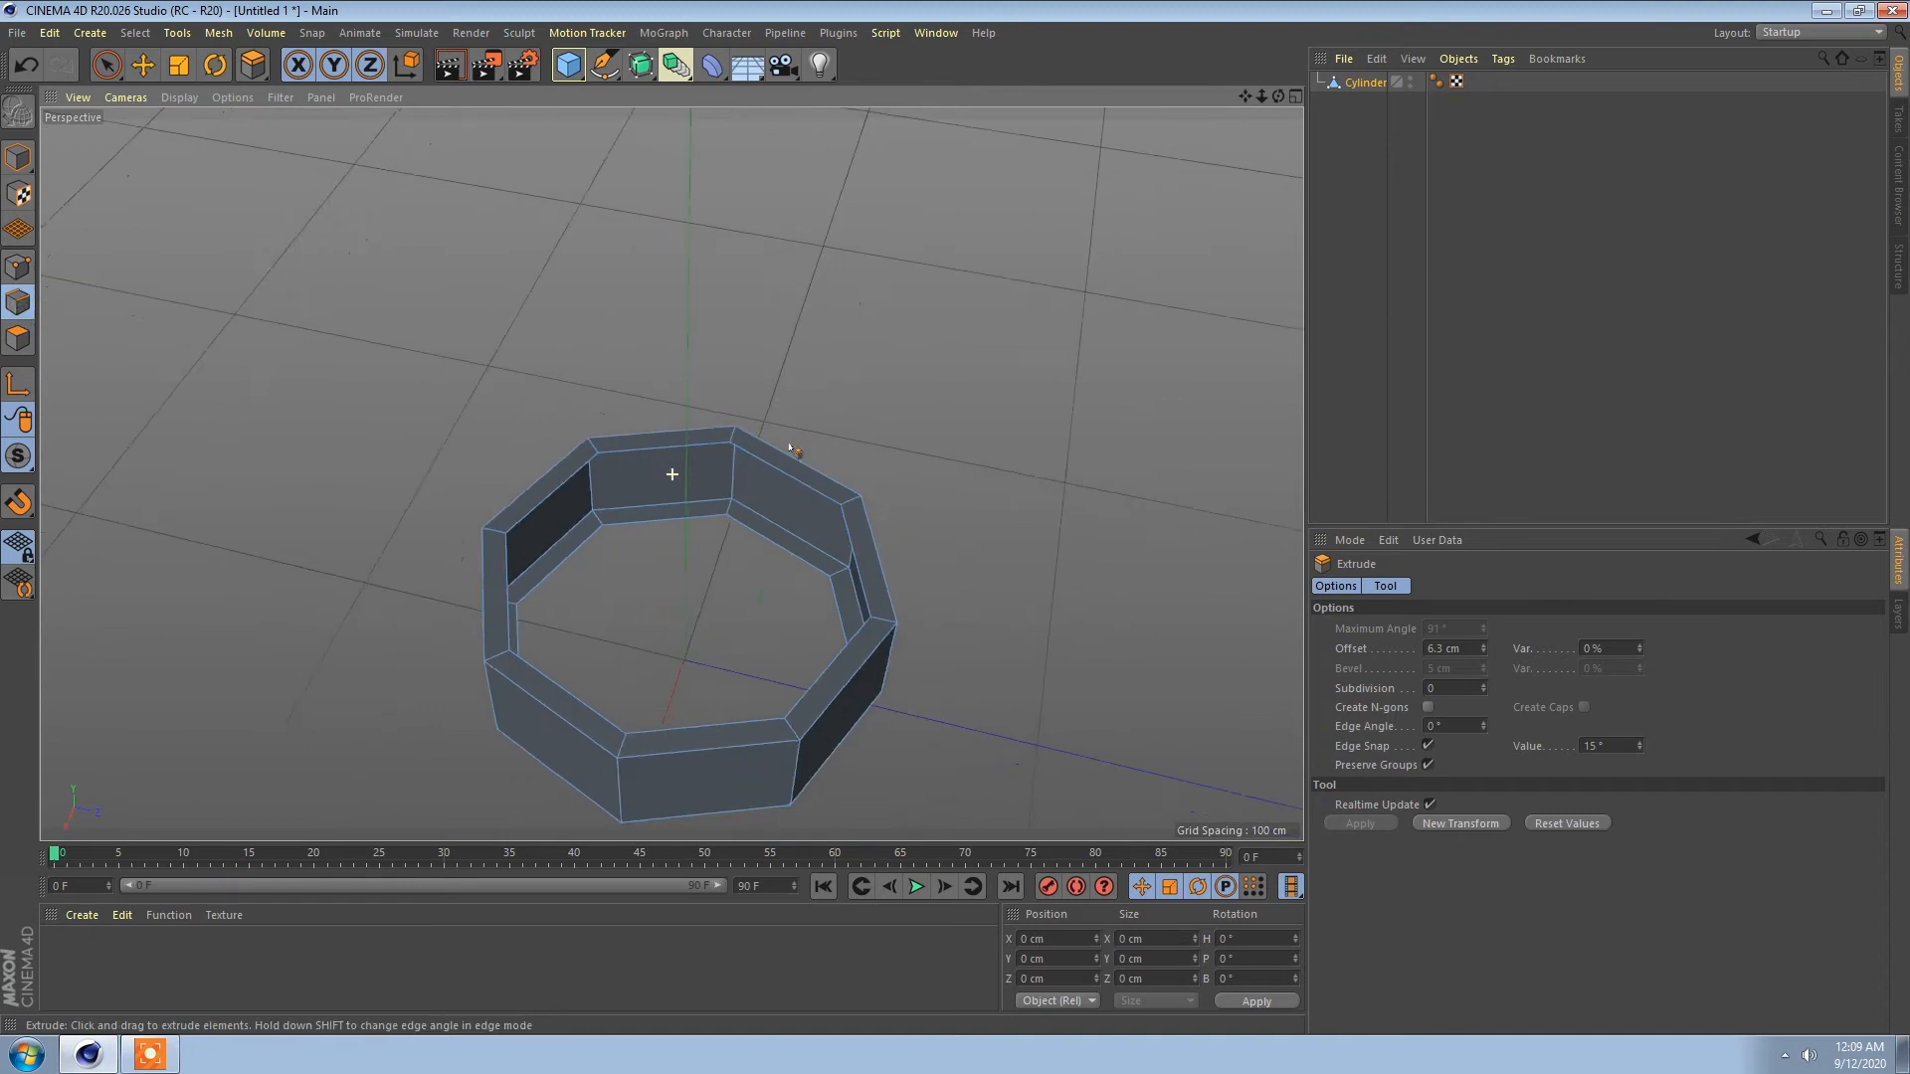
alt+drag(627, 513, 640, 514)
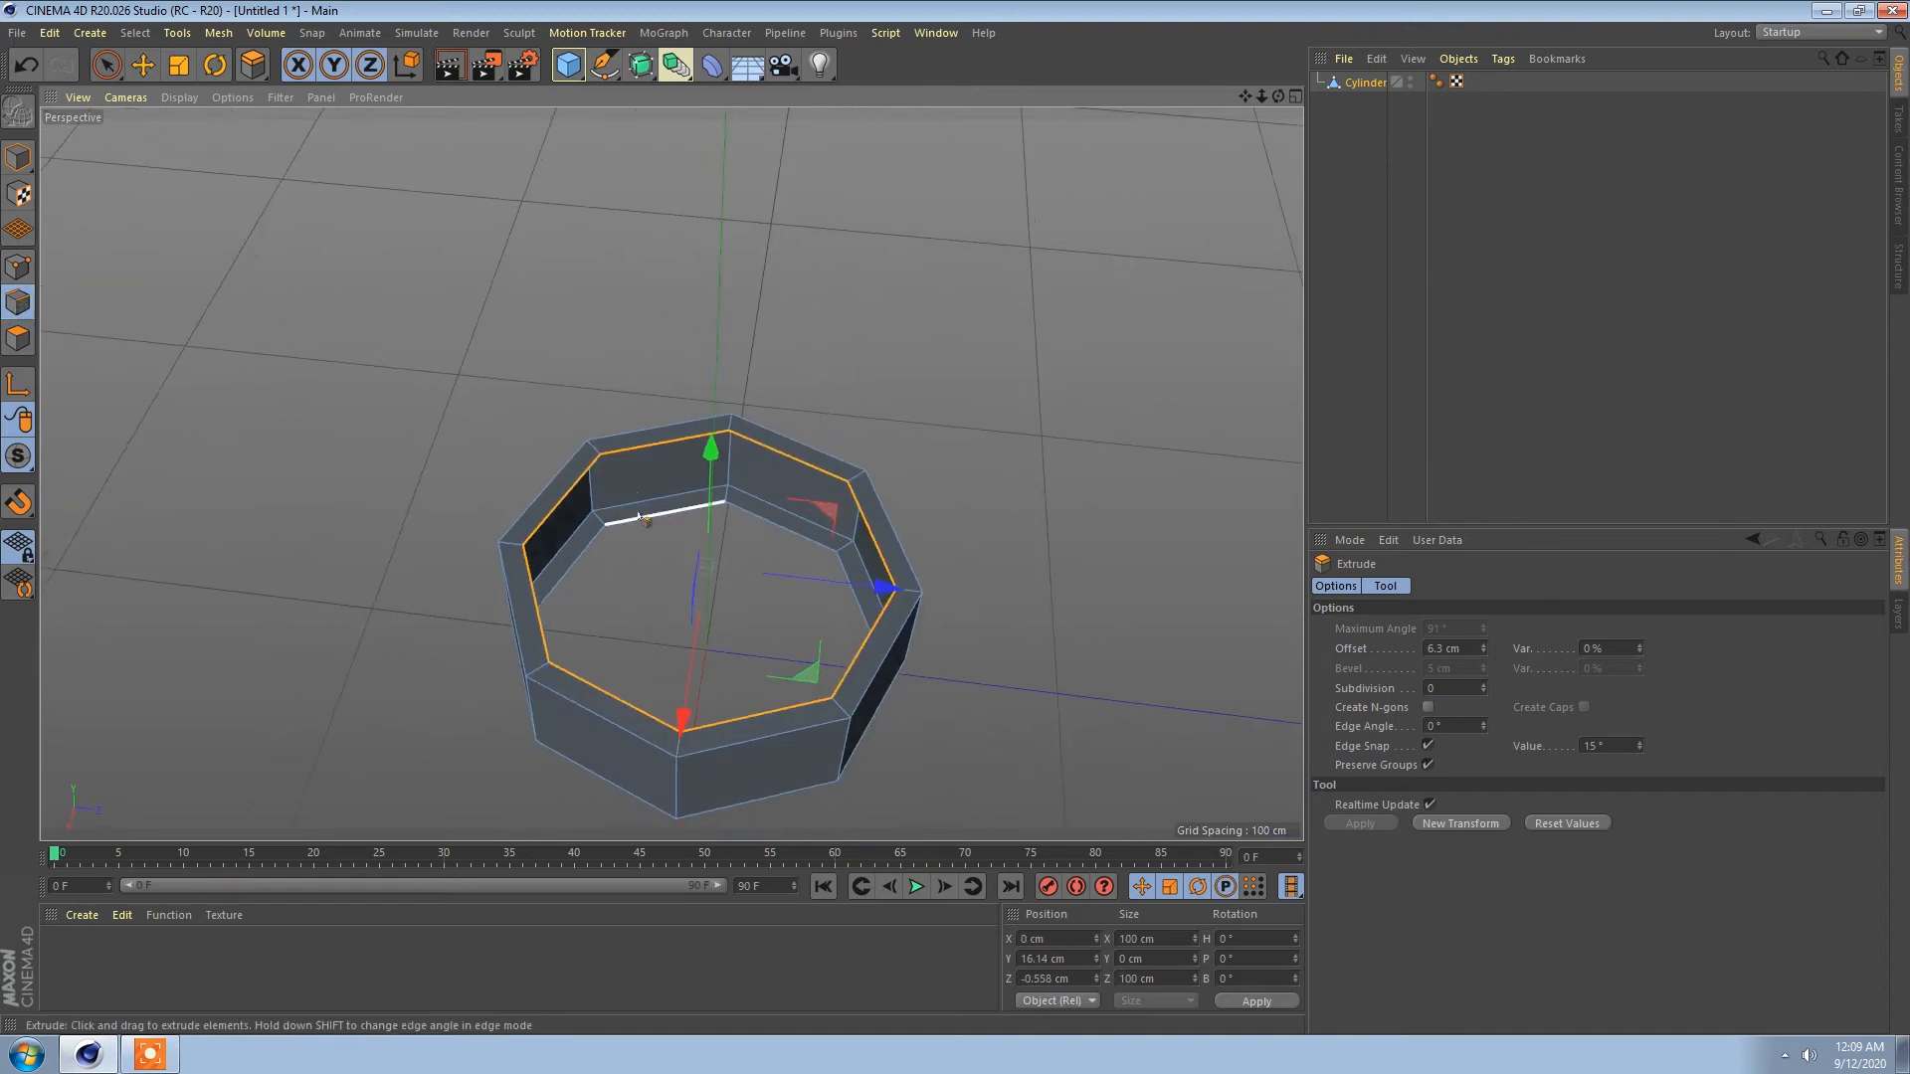
right_click(945, 308)
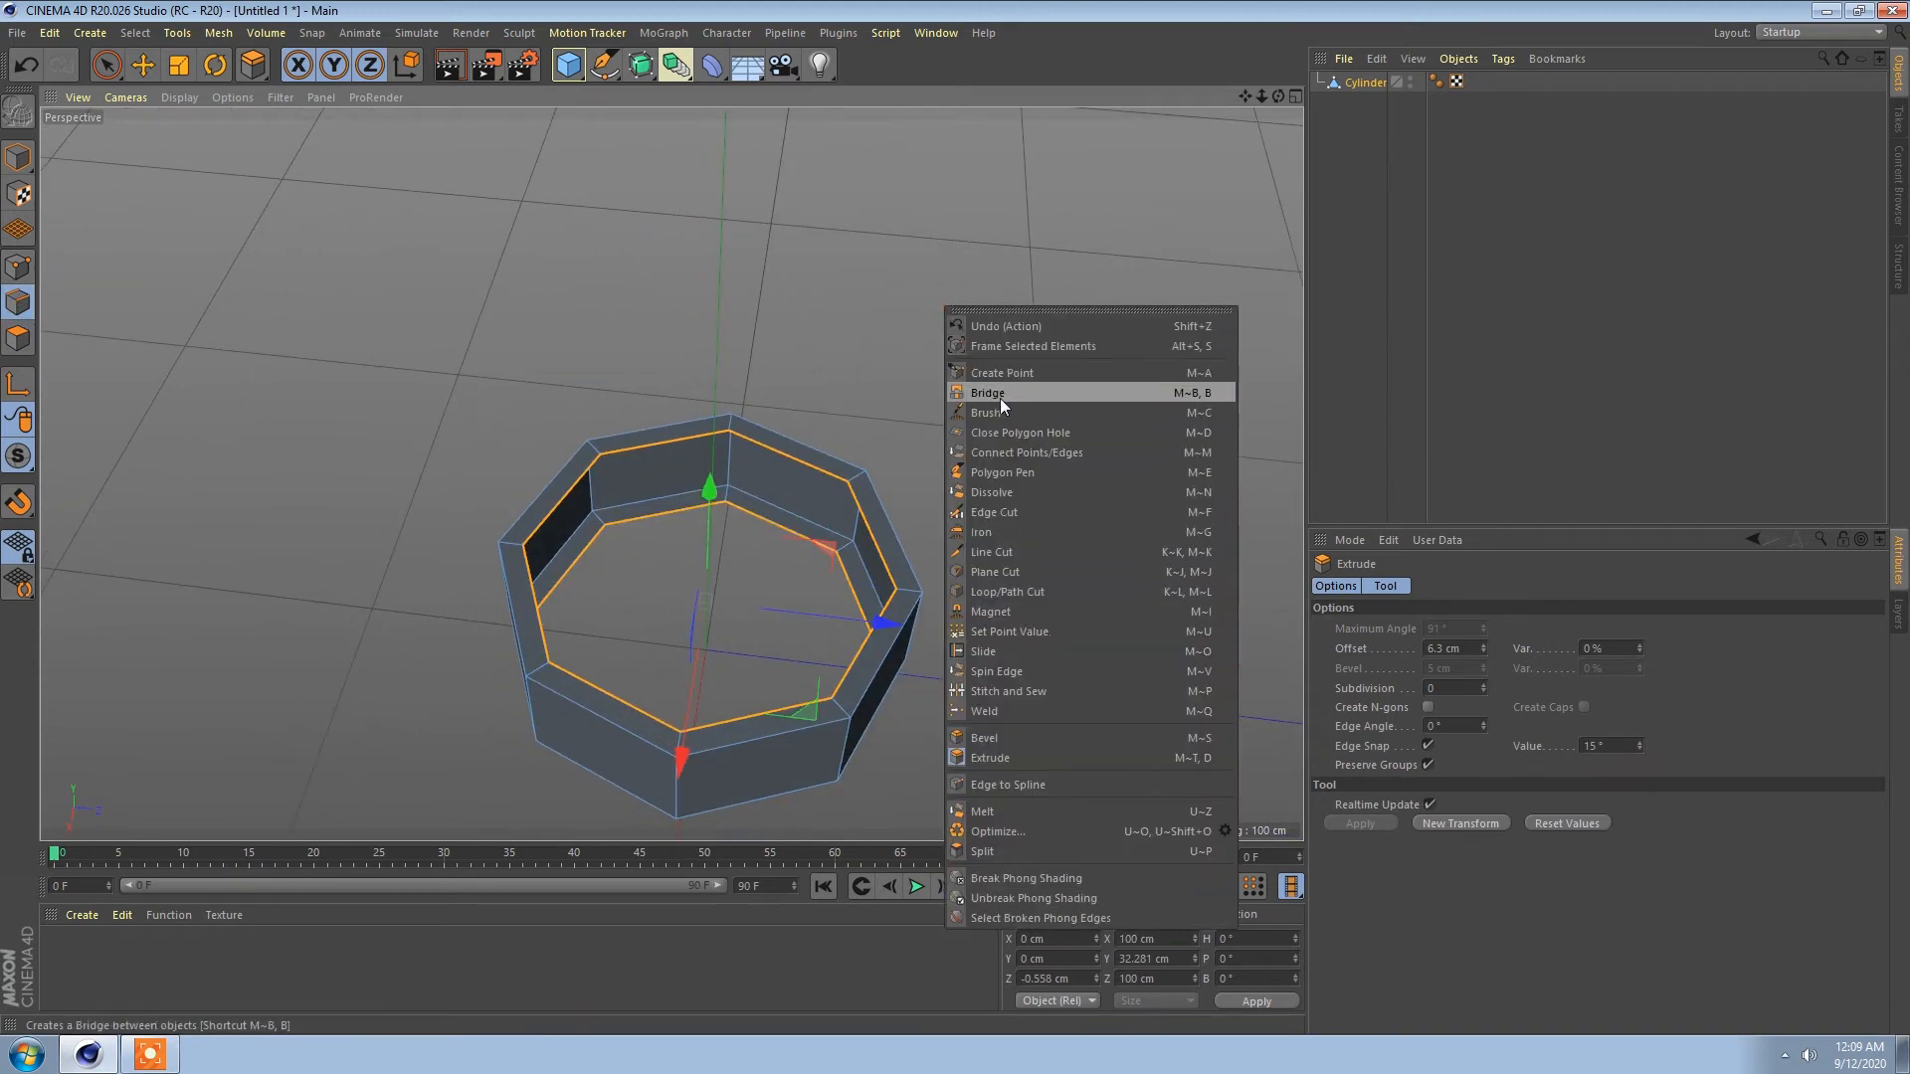
click(999, 398)
drag(645, 536, 648, 533)
Step: Inspect the bridged ring from all sides and switch to whole-object editing with the Move tool
alt+drag(651, 525, 781, 514)
alt+drag(781, 514, 747, 492)
alt+drag(748, 491, 706, 572)
alt+drag(670, 475, 773, 465)
alt+drag(763, 598, 895, 383)
alt+drag(878, 467, 652, 542)
click(20, 162)
alt+drag(557, 388, 711, 343)
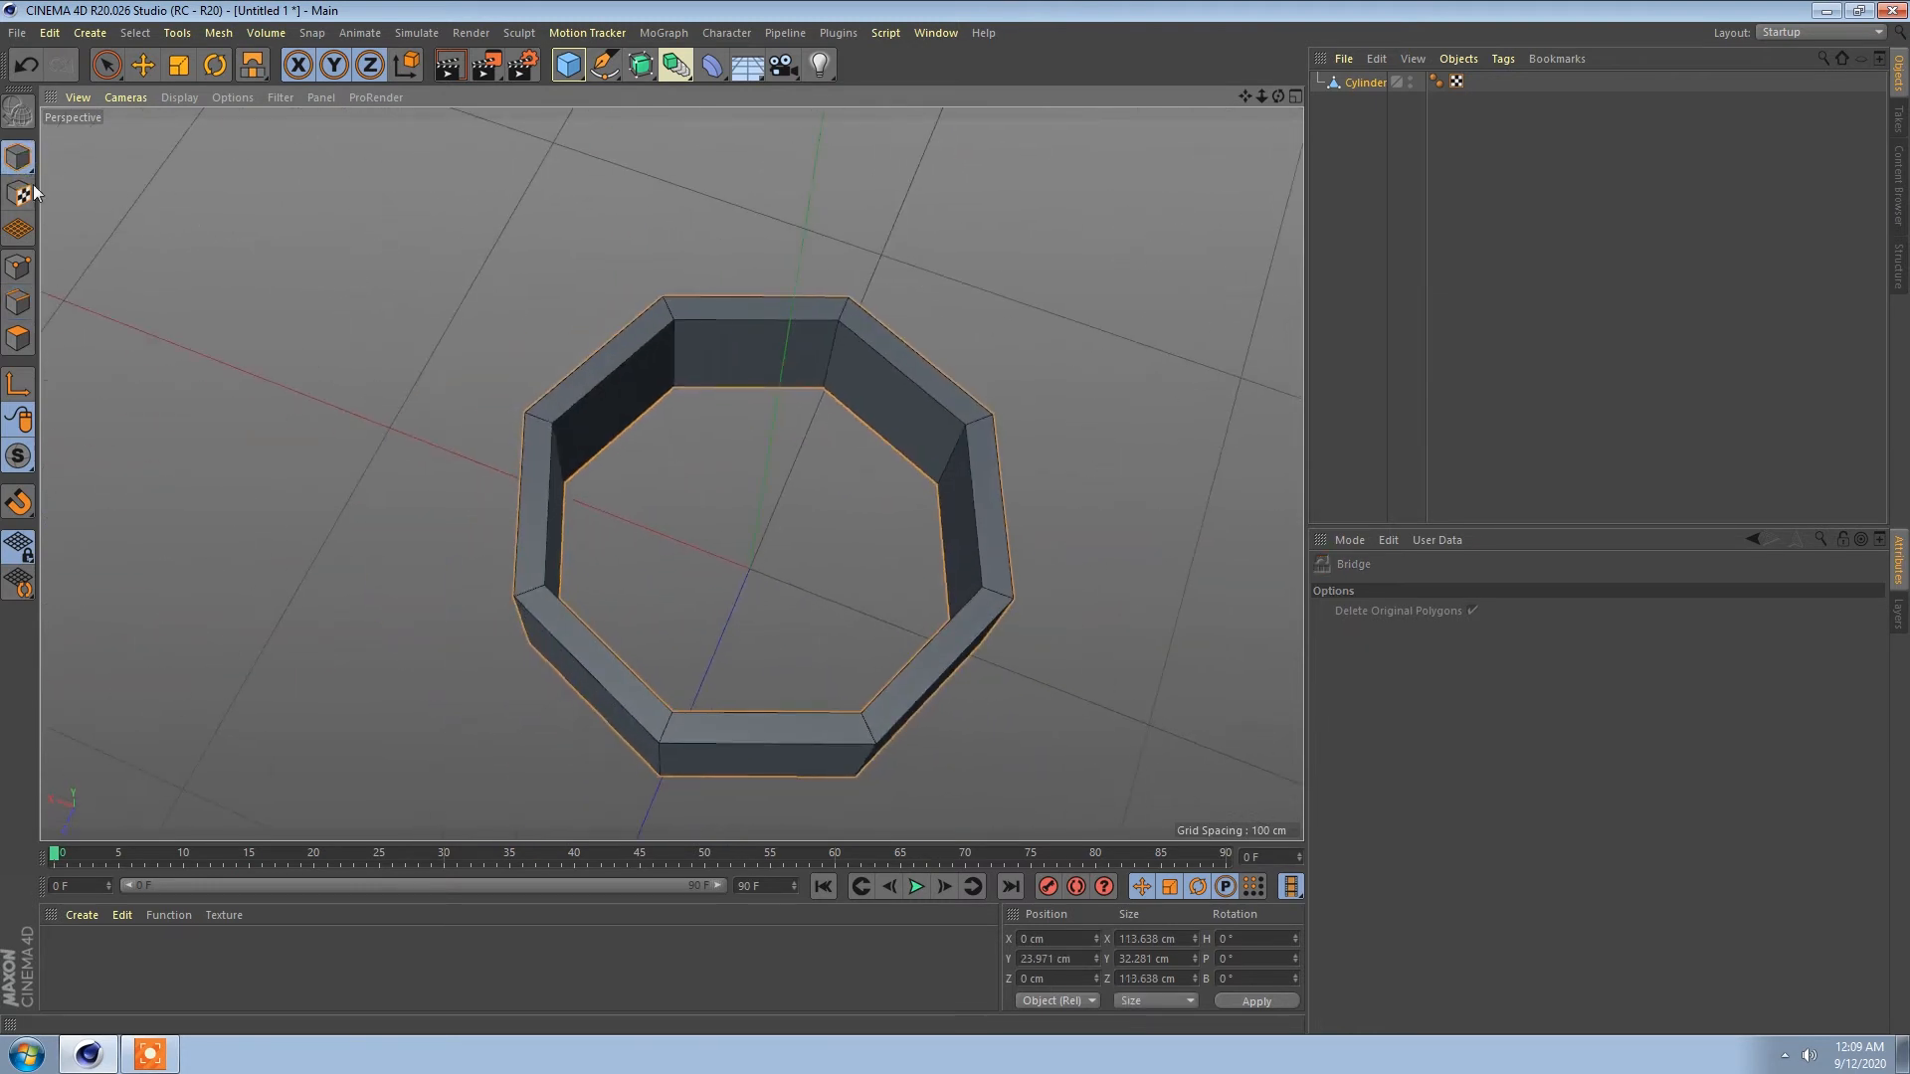
key(e)
alt+drag(477, 238, 651, 291)
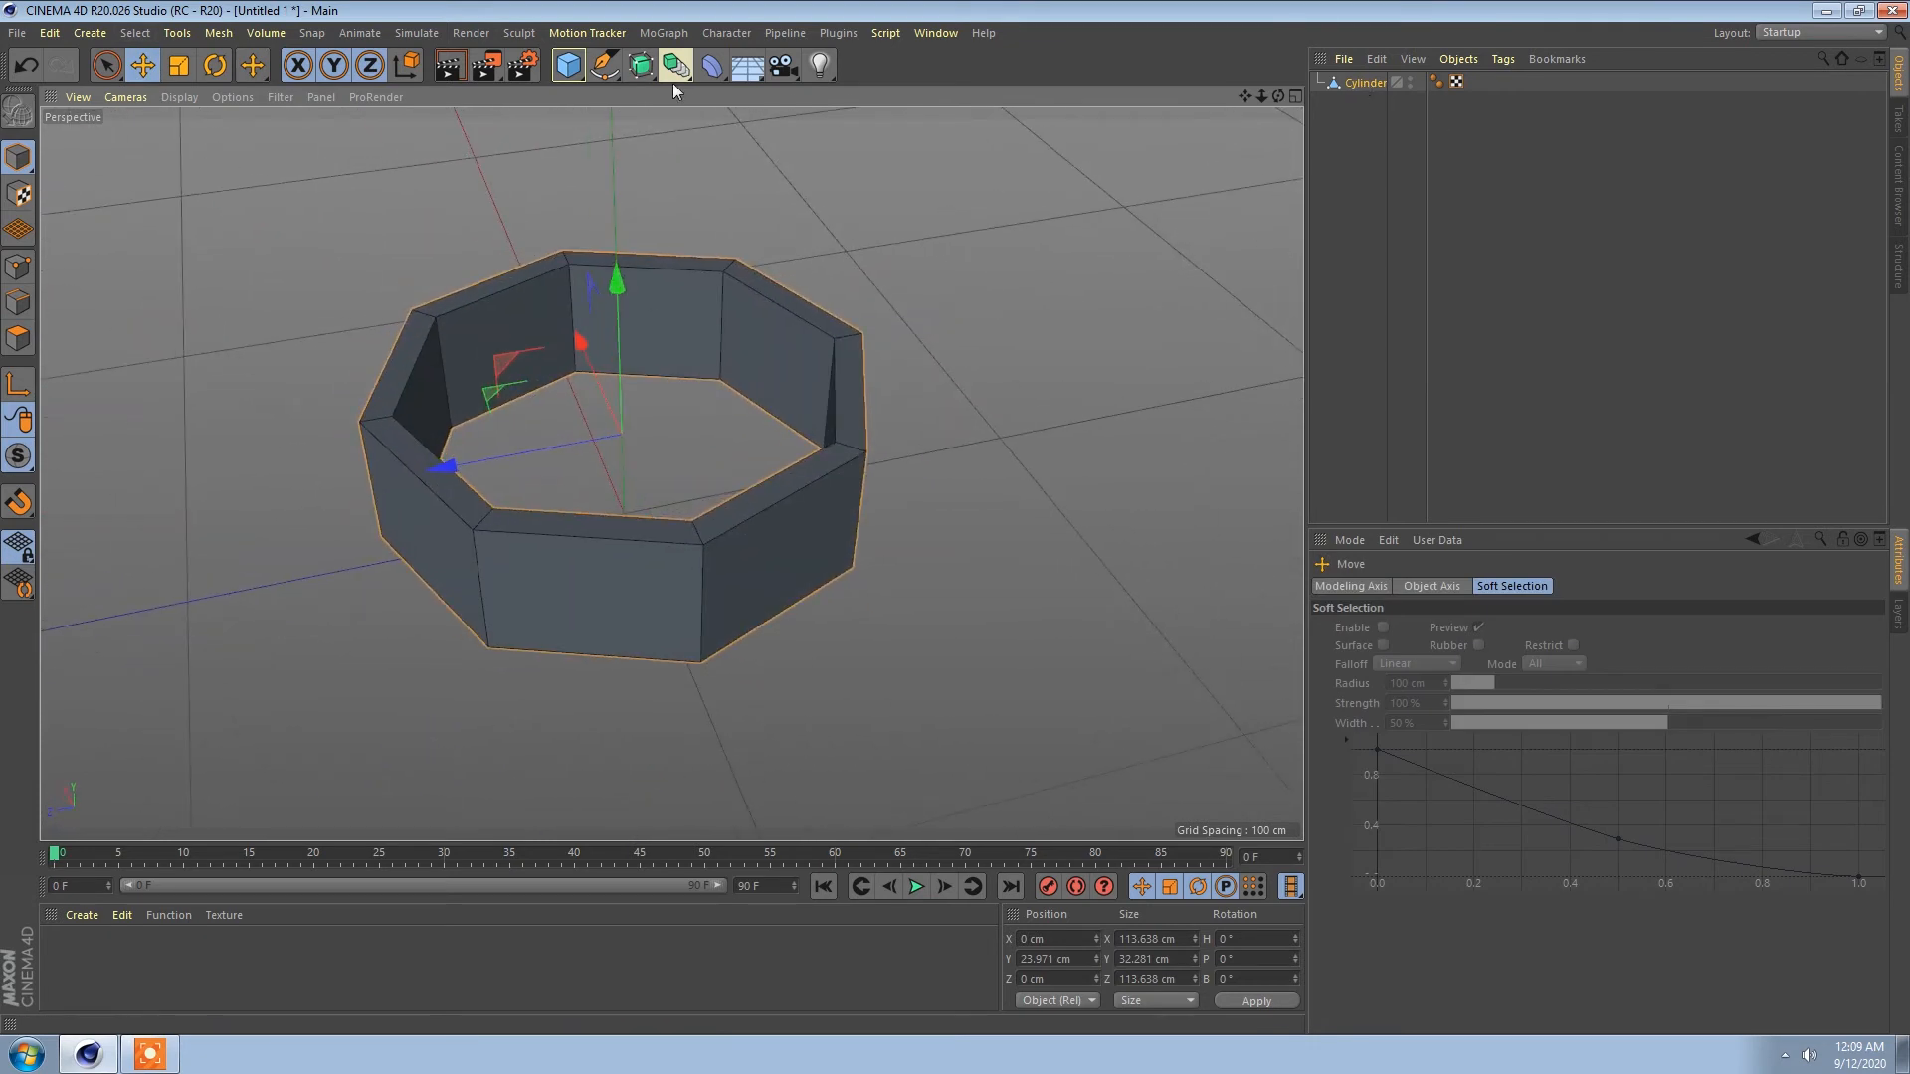
Step: Add a Subdivision Surface and make the cylinder its child to smooth the ring
drag(639, 74, 724, 101)
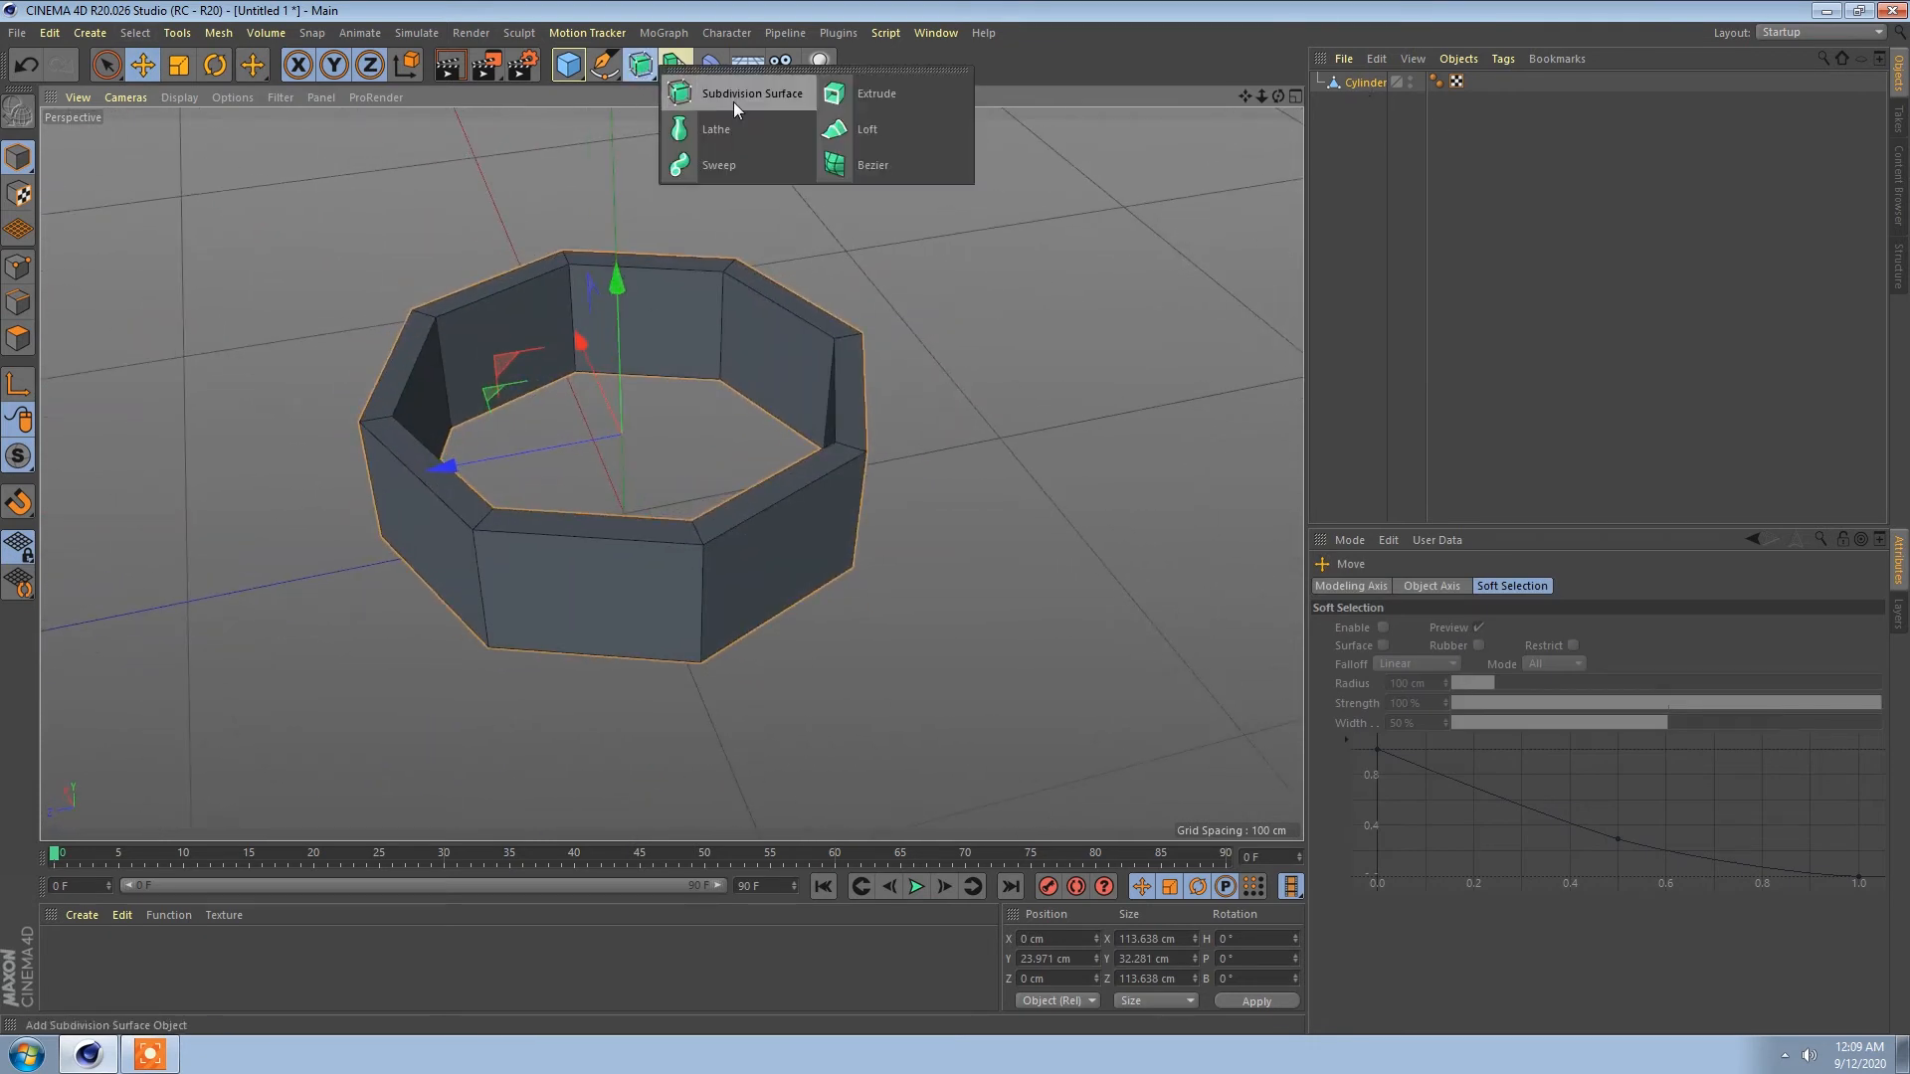
click(732, 102)
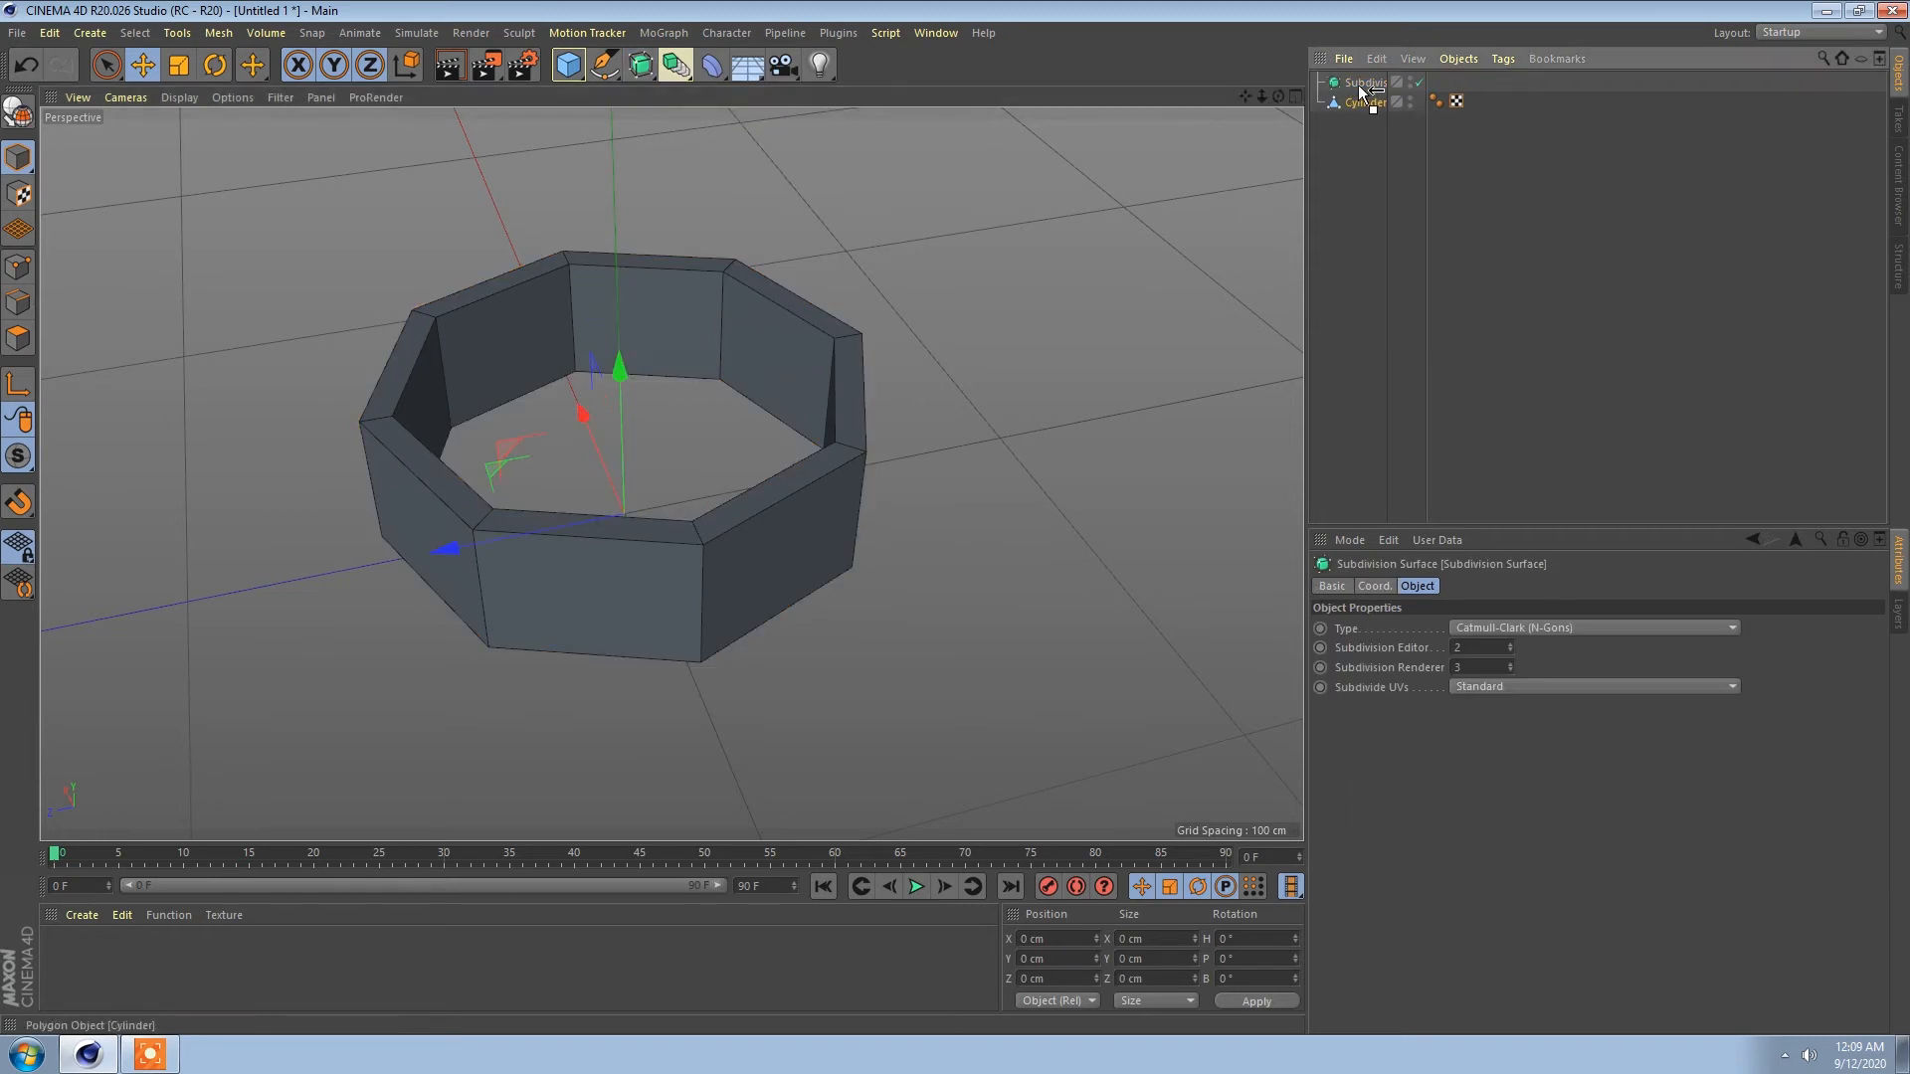
drag(1359, 84, 1360, 84)
alt+middle_drag(850, 259, 893, 269)
scroll(893, 268, up, 3)
alt+drag(895, 269, 731, 329)
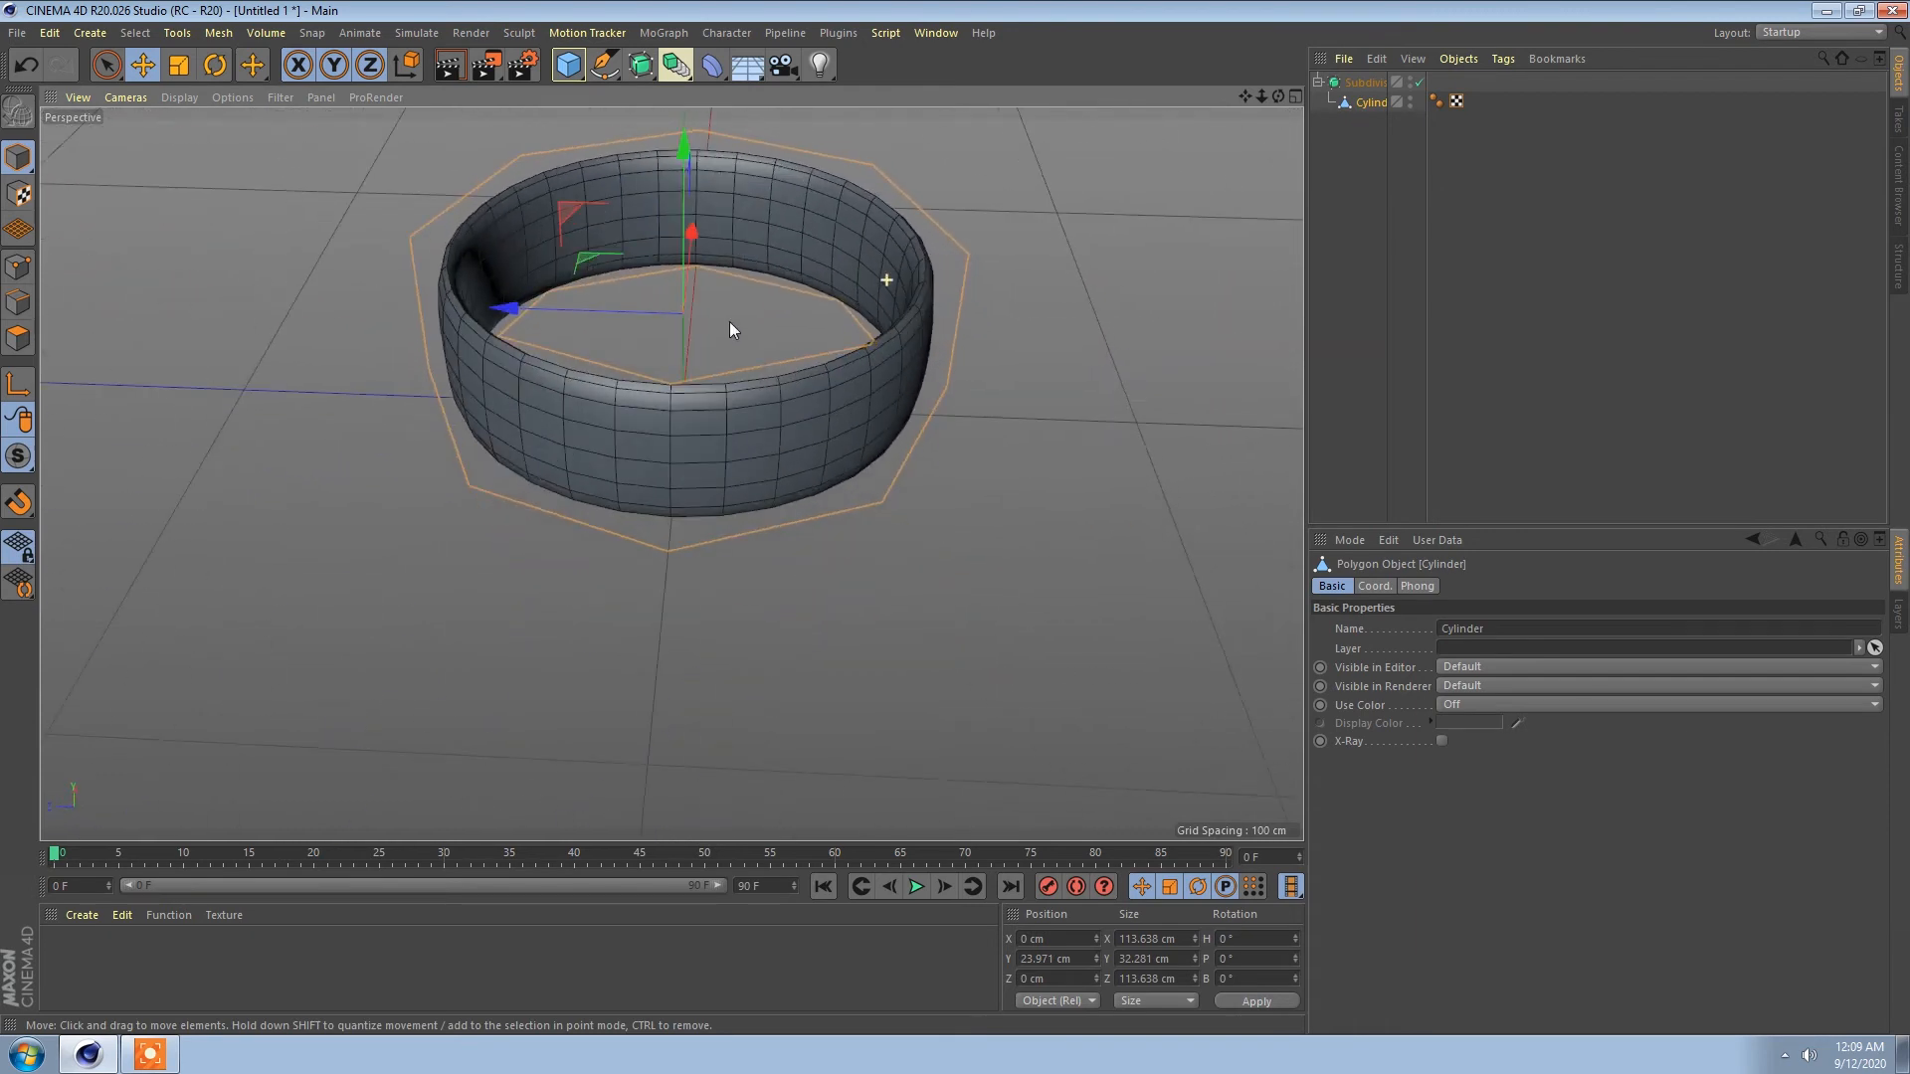
Step: Try an editor subdivision of 1 on the Subdivision Surface, and set it back to 2
click(1365, 82)
click(1472, 649)
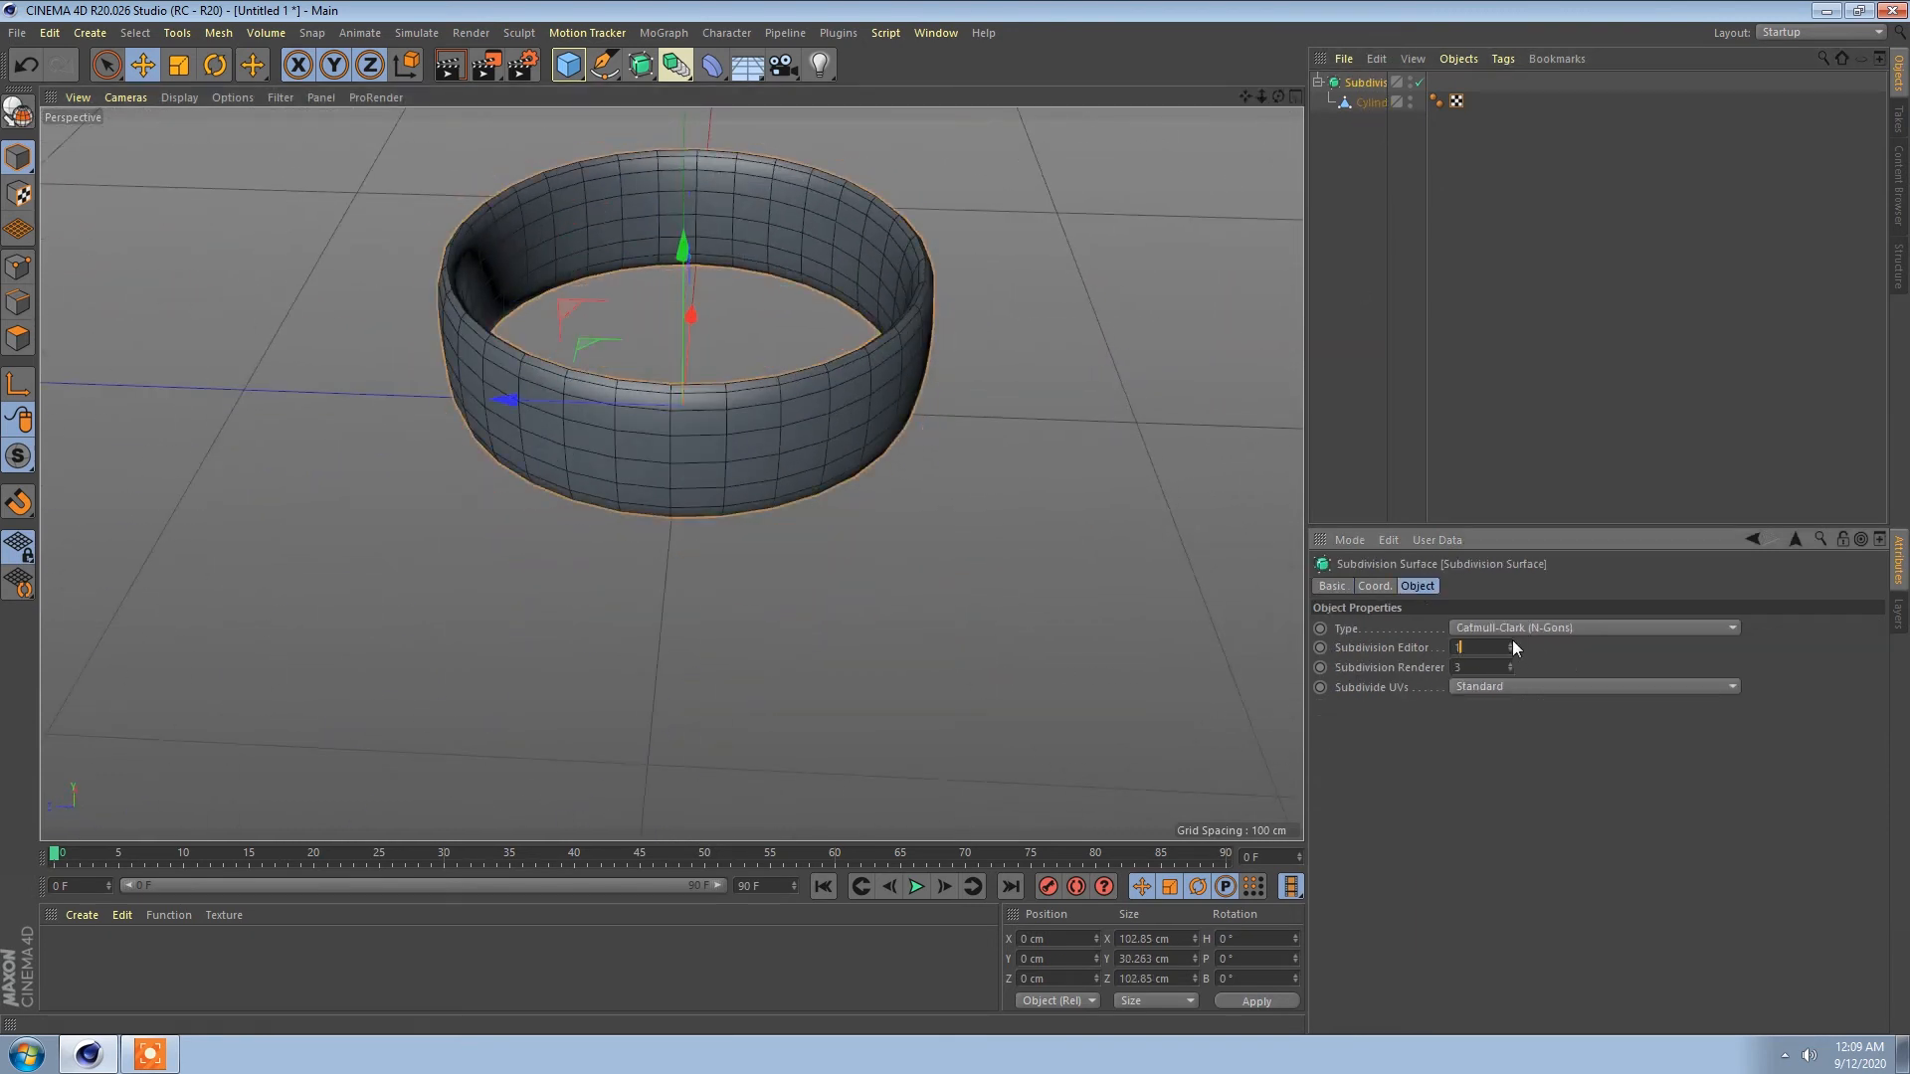
text(1)
key(Return)
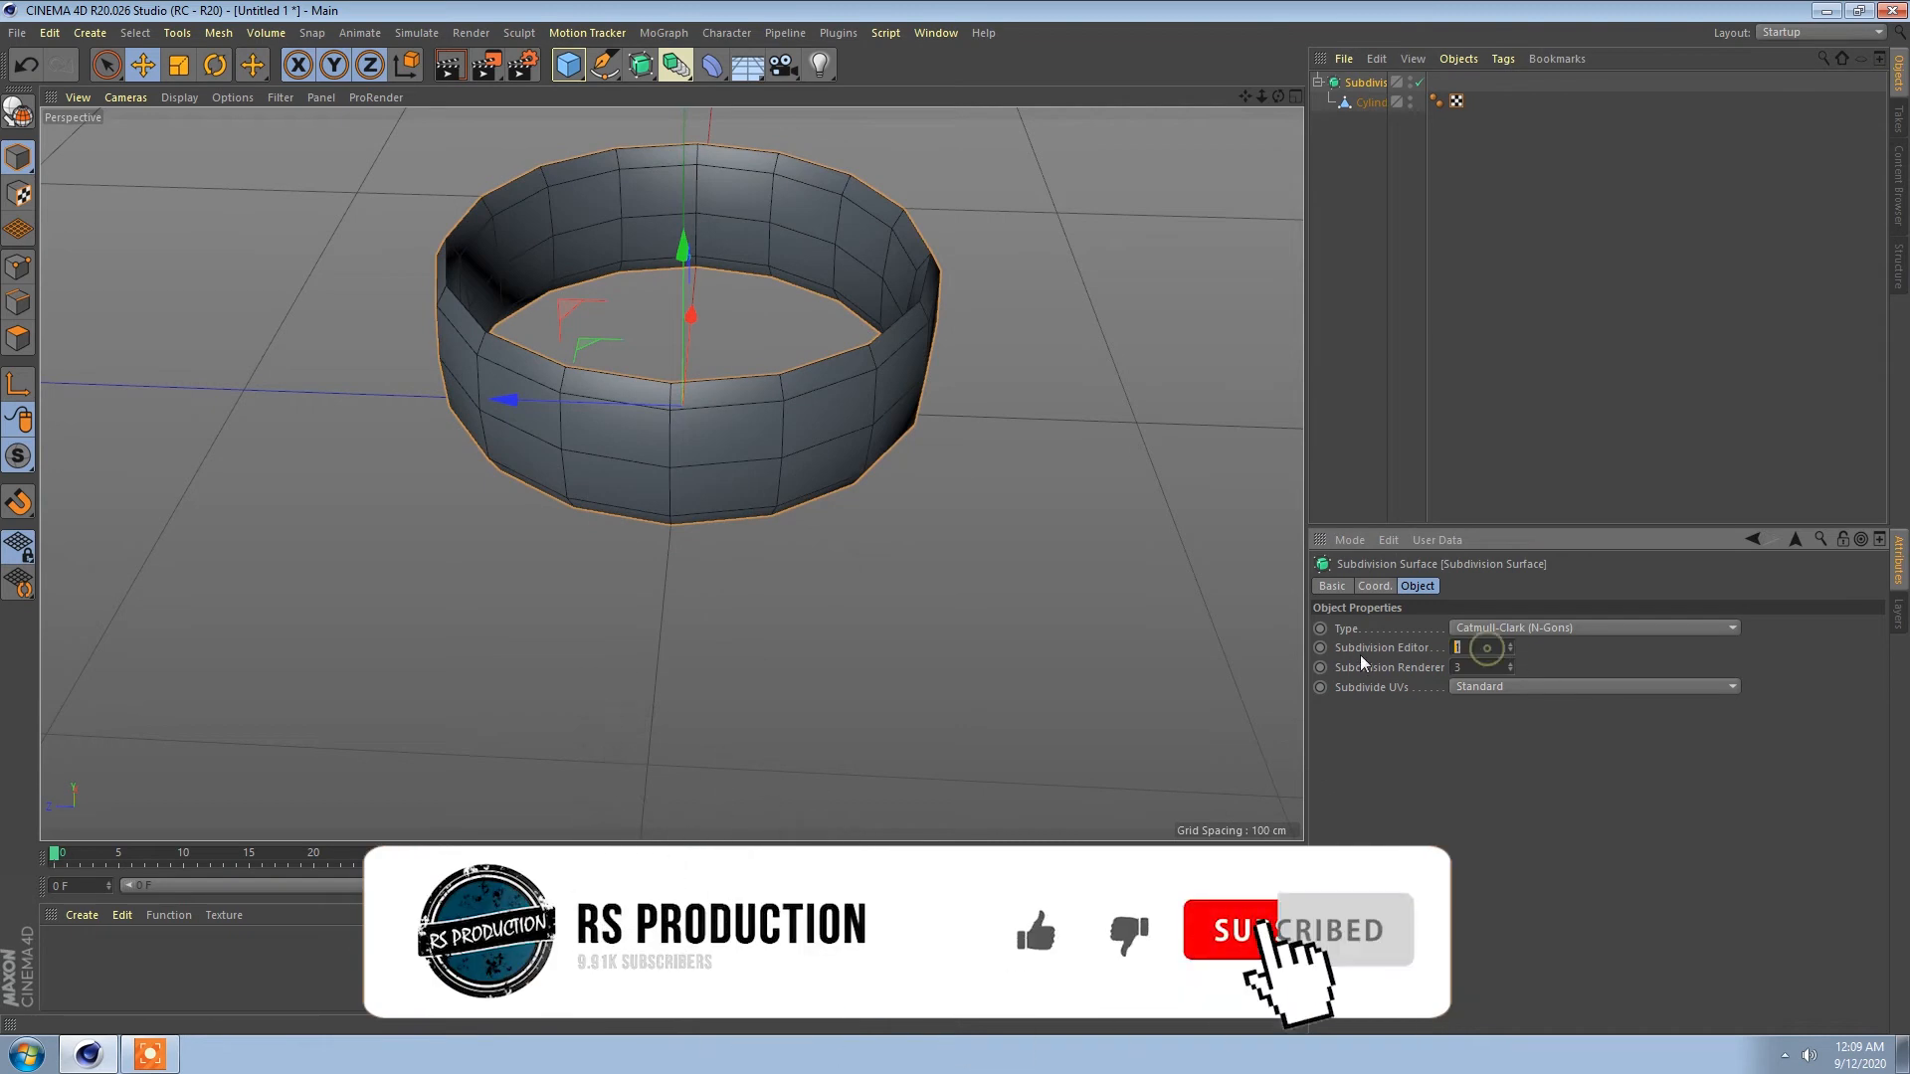
text(2)
key(Return)
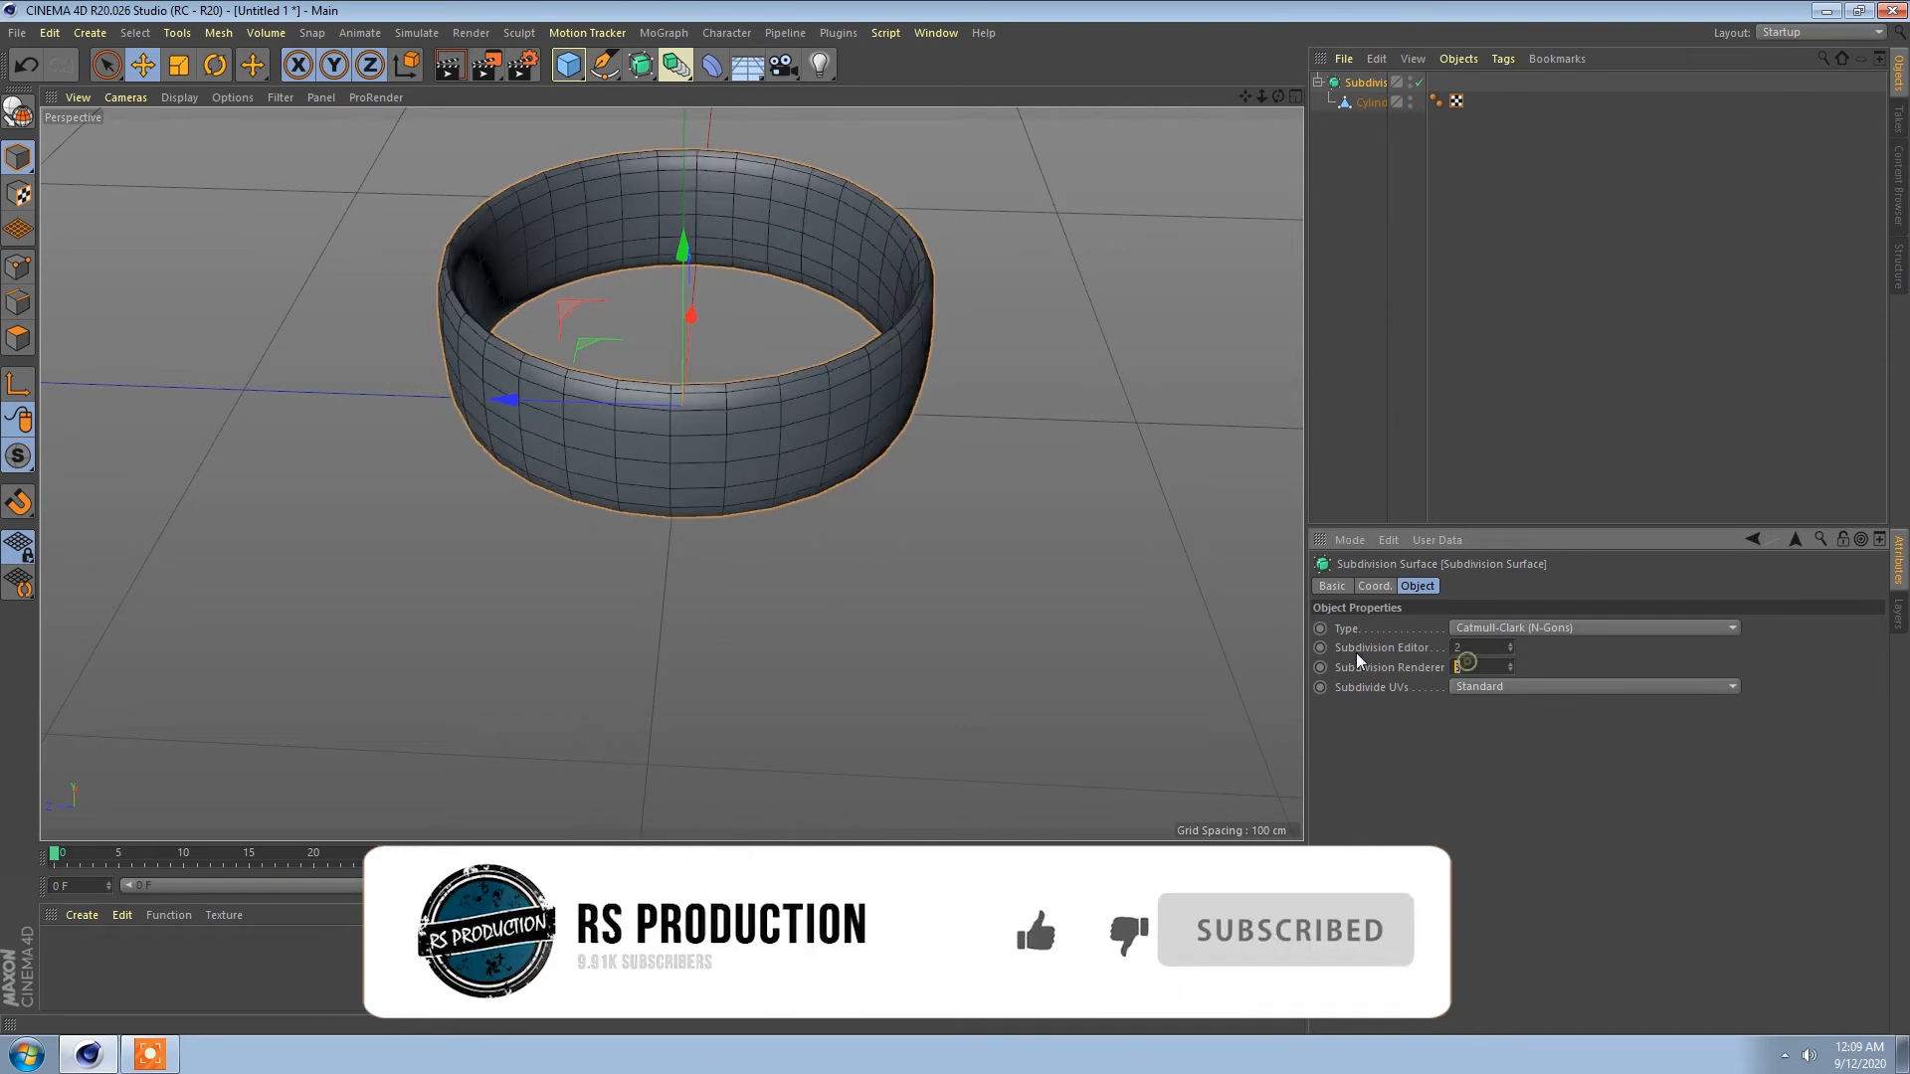
Step: Set the renderer subdivision to 5 and disable the Subdivision Surface
text(5)
alt+middle_drag(918, 513, 927, 574)
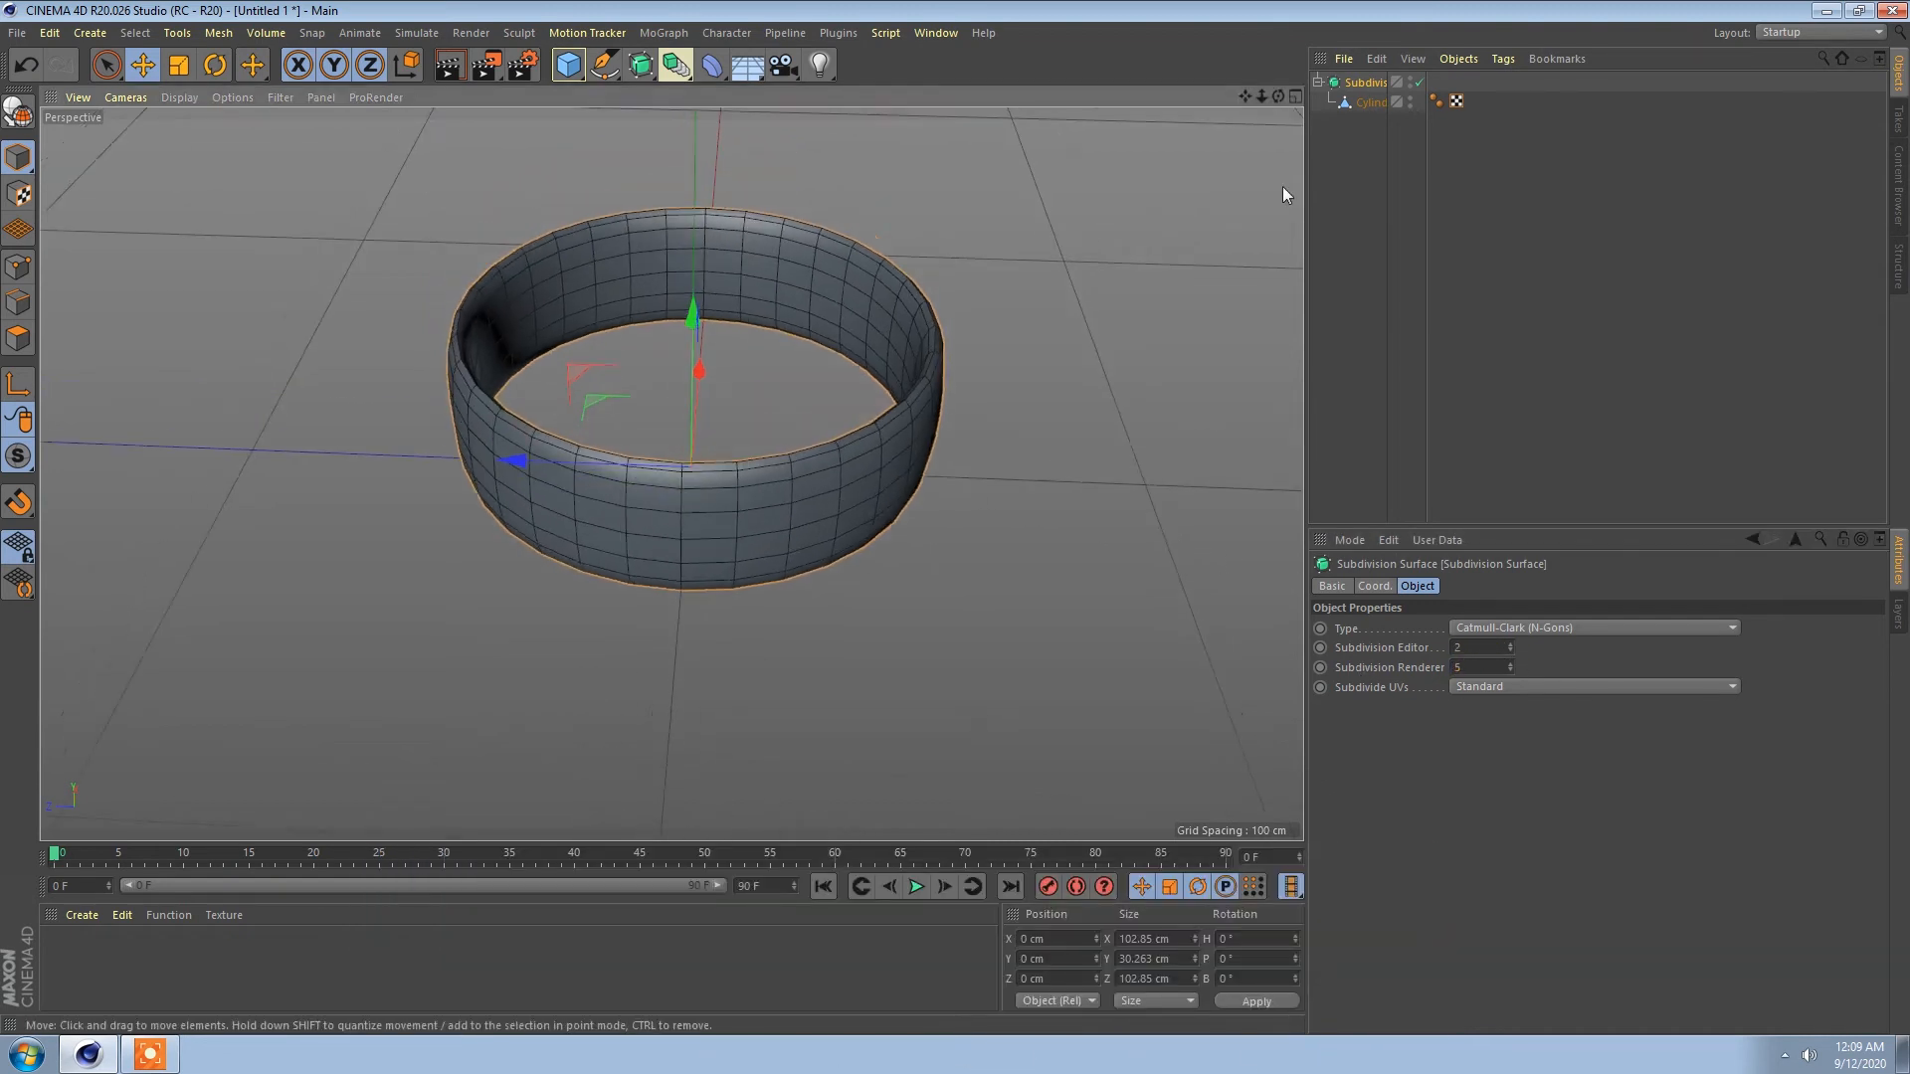
click(1420, 83)
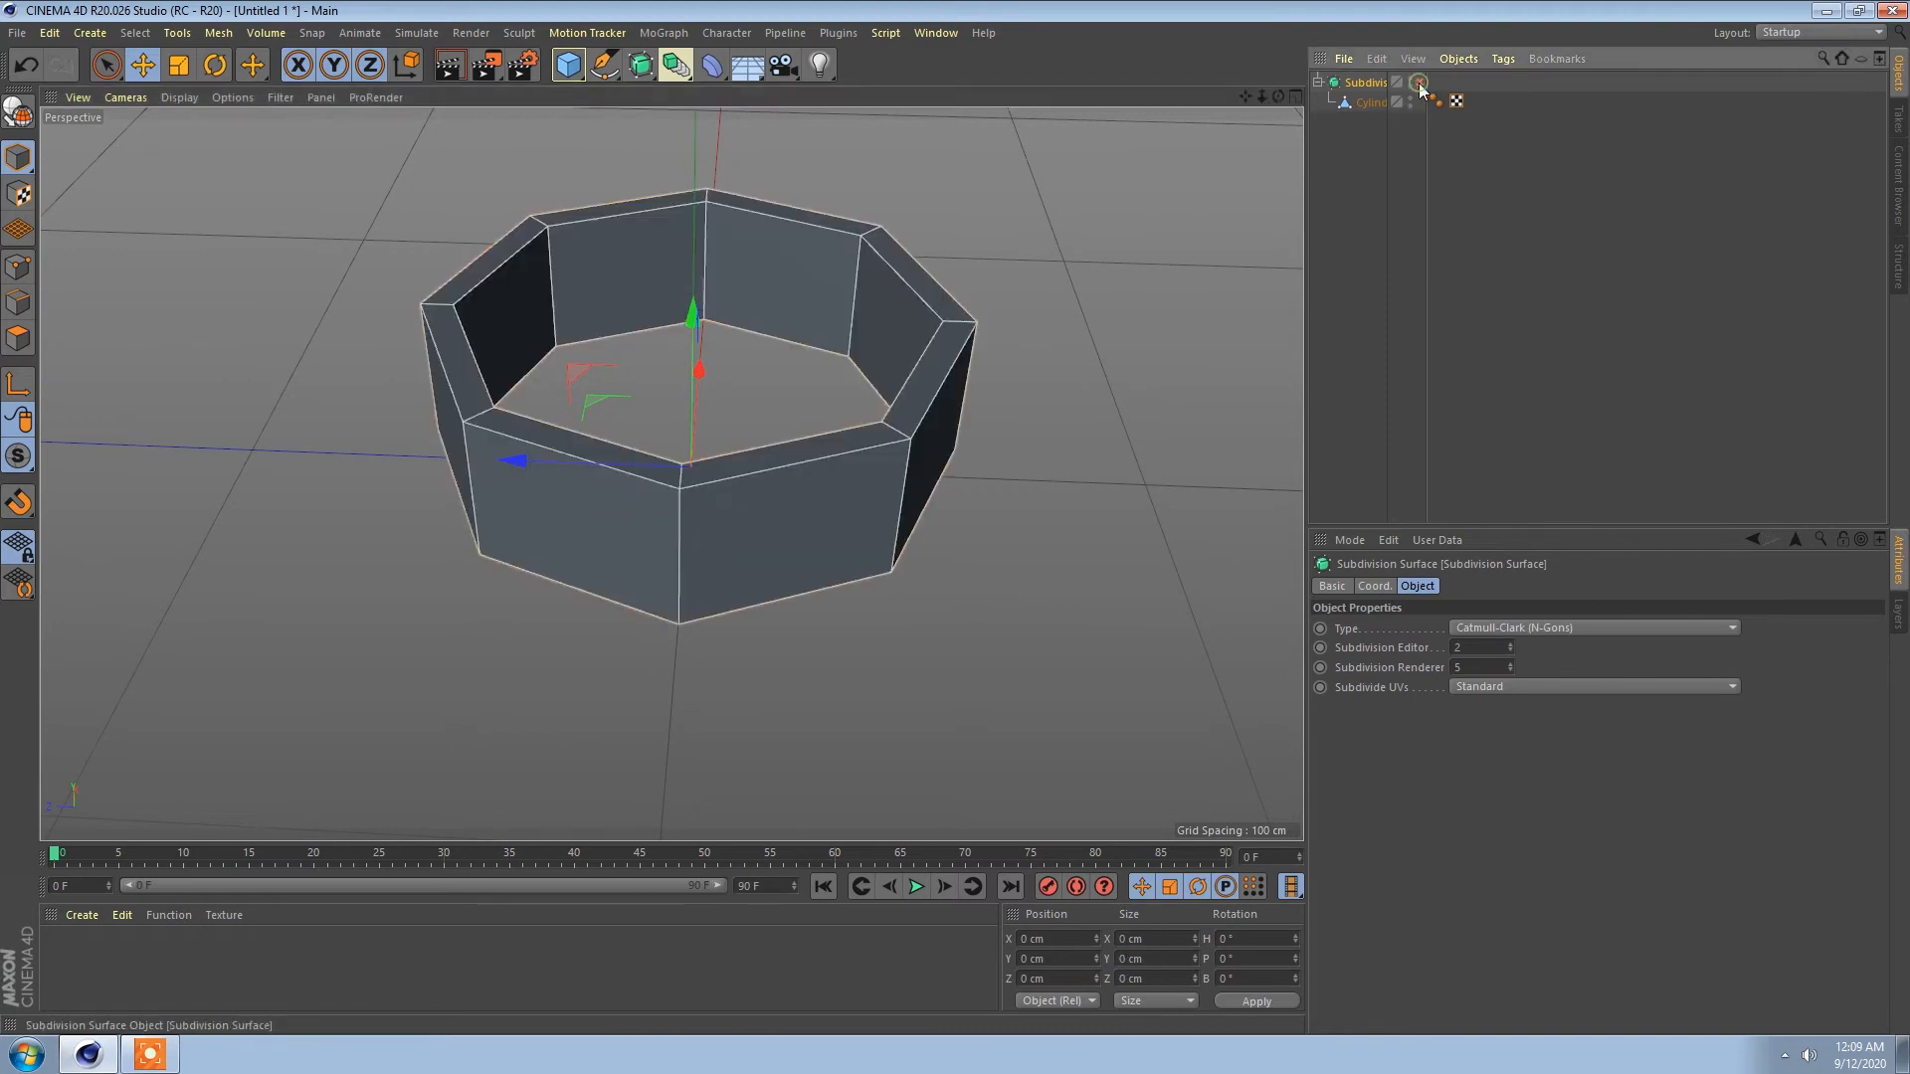
Step: Add loop cuts to the cylinder mesh close beside the ring's upper outer edge using Loop/Path Cut
alt+right_drag(796, 408, 950, 371)
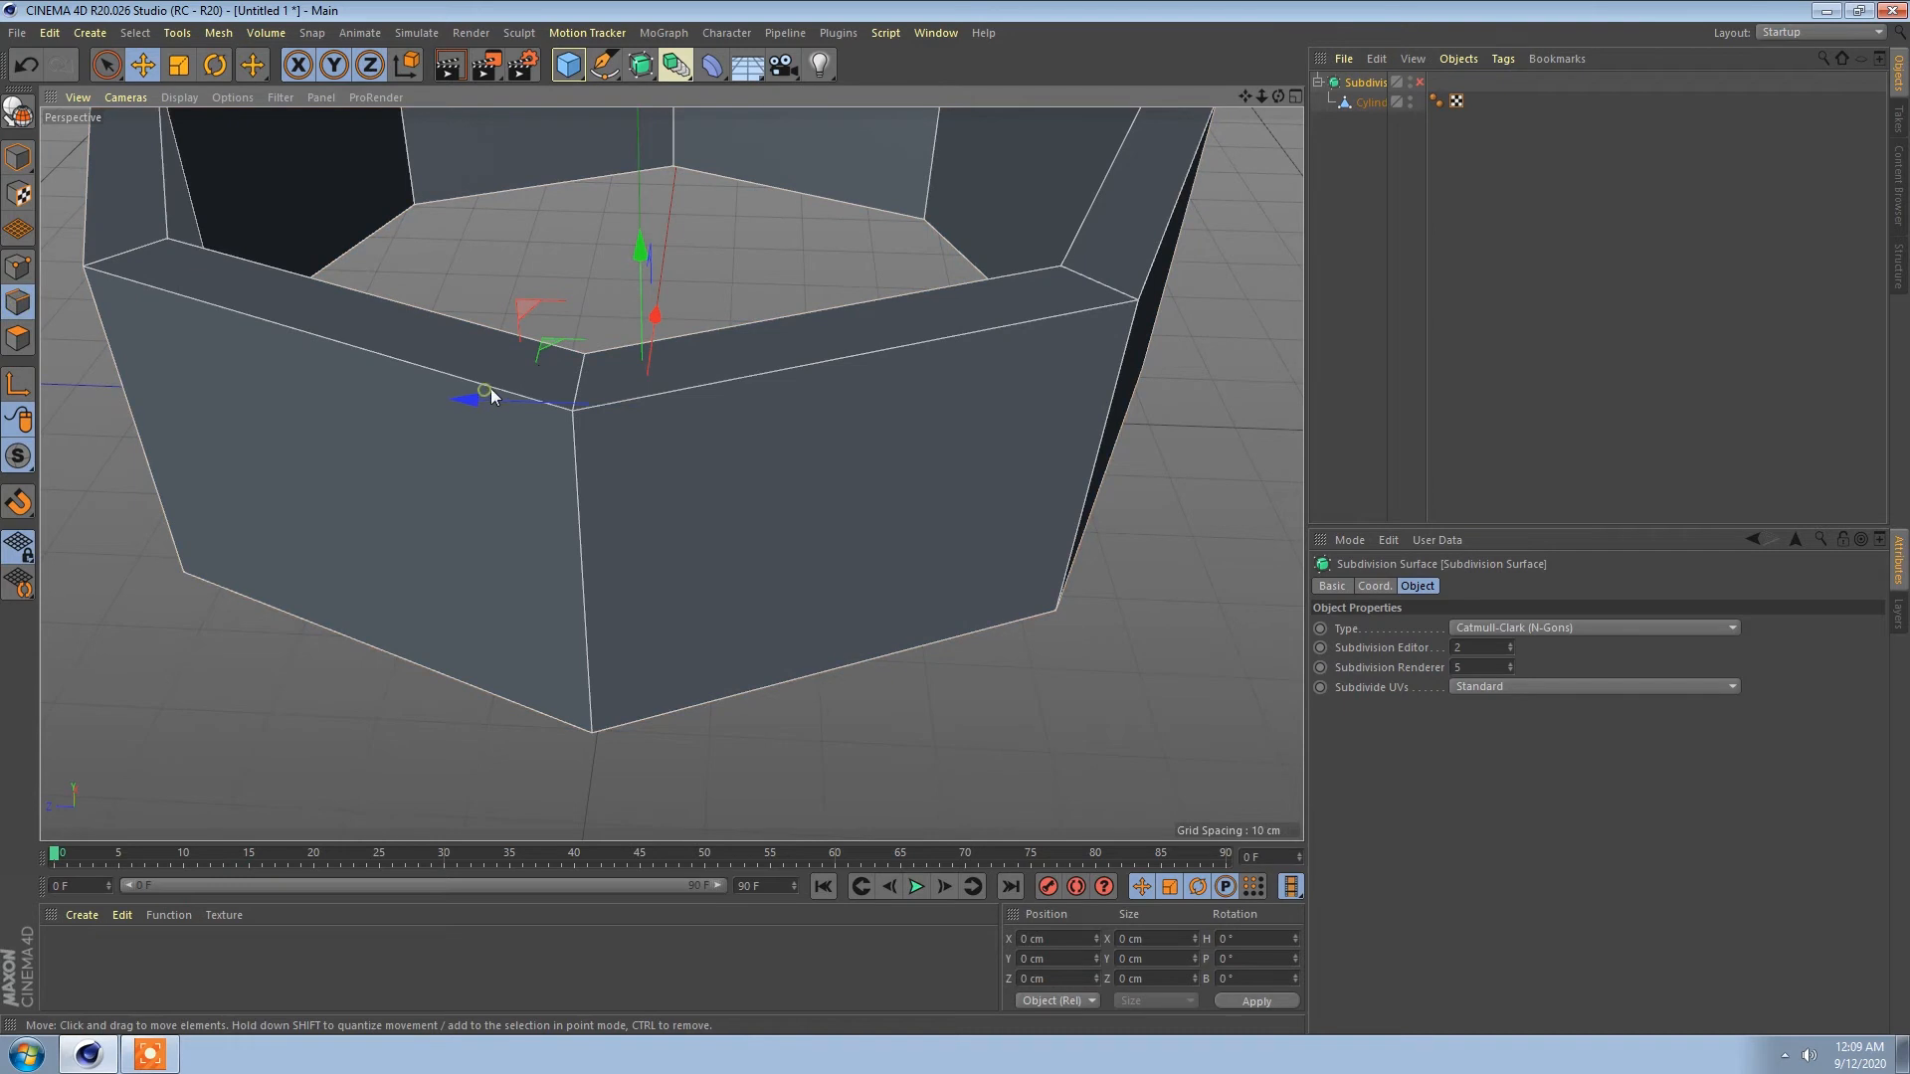
click(27, 295)
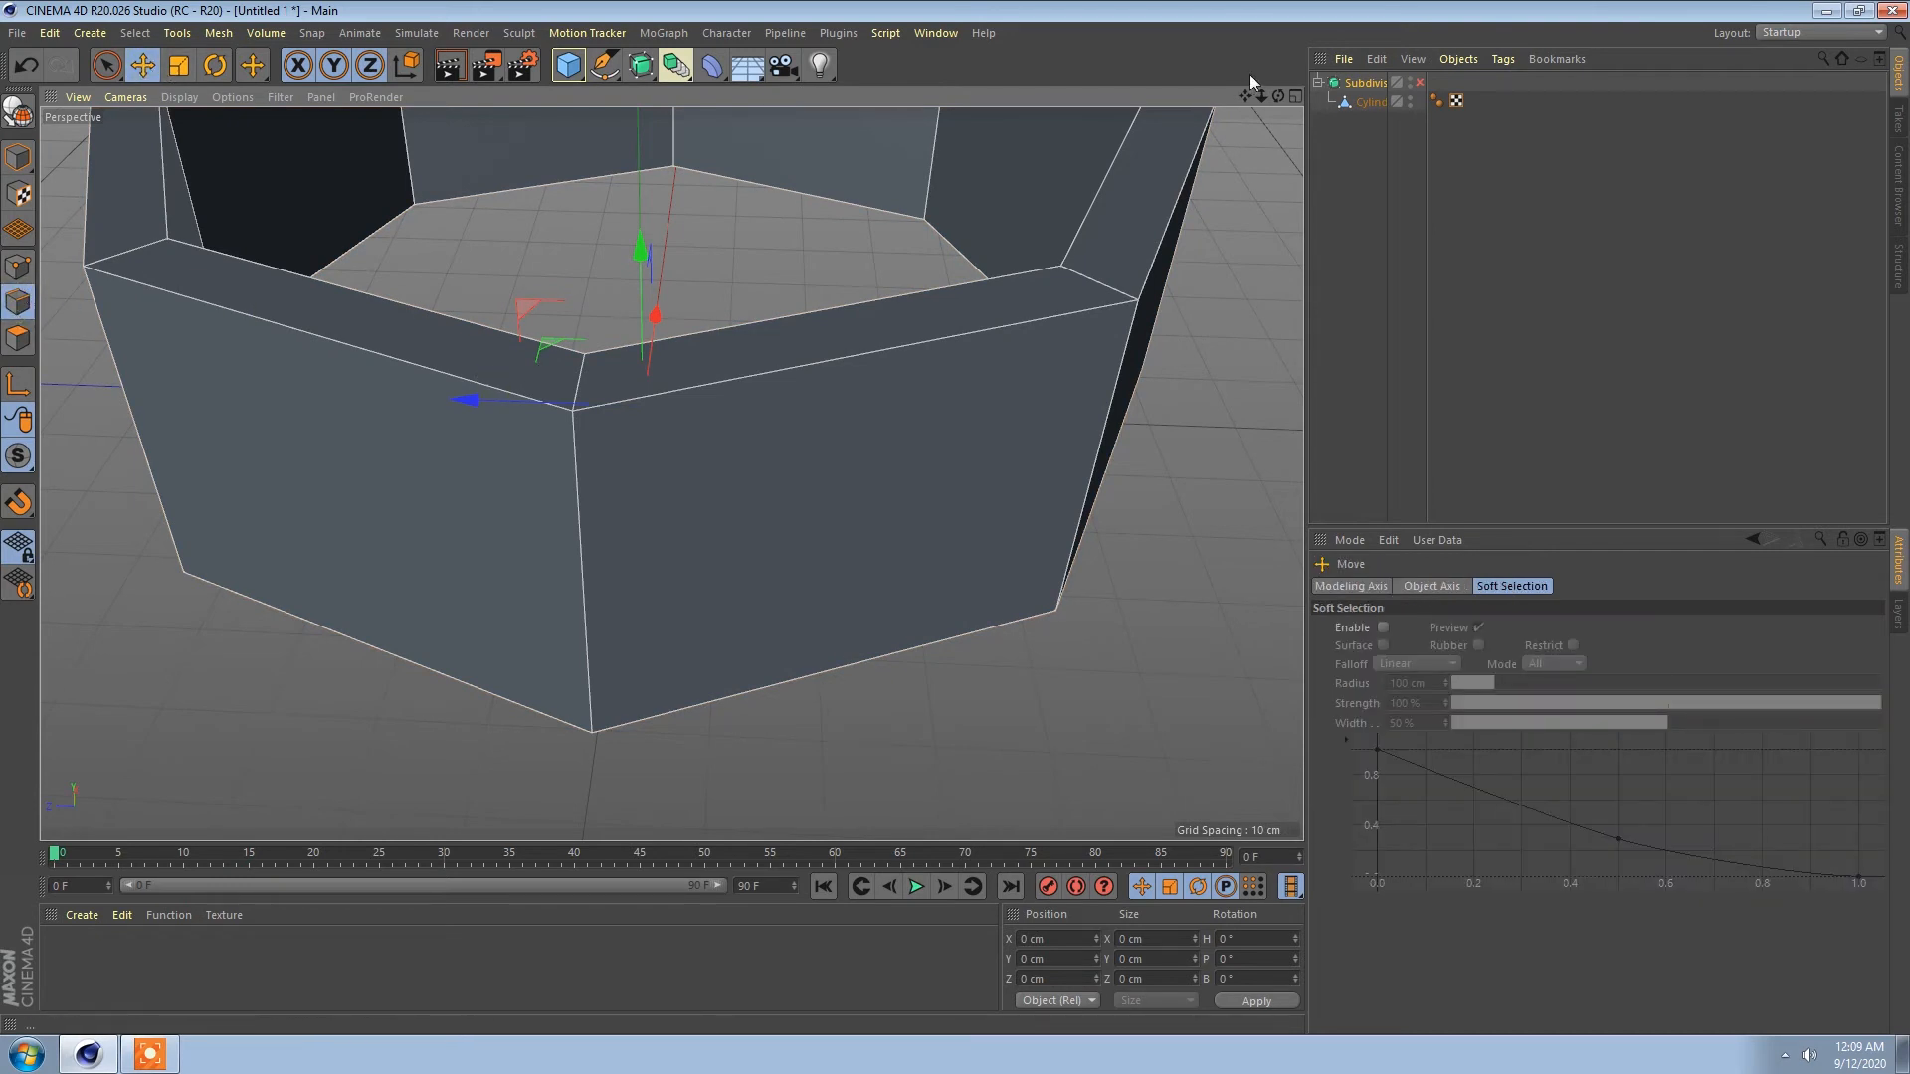
click(1357, 102)
double_click(752, 386)
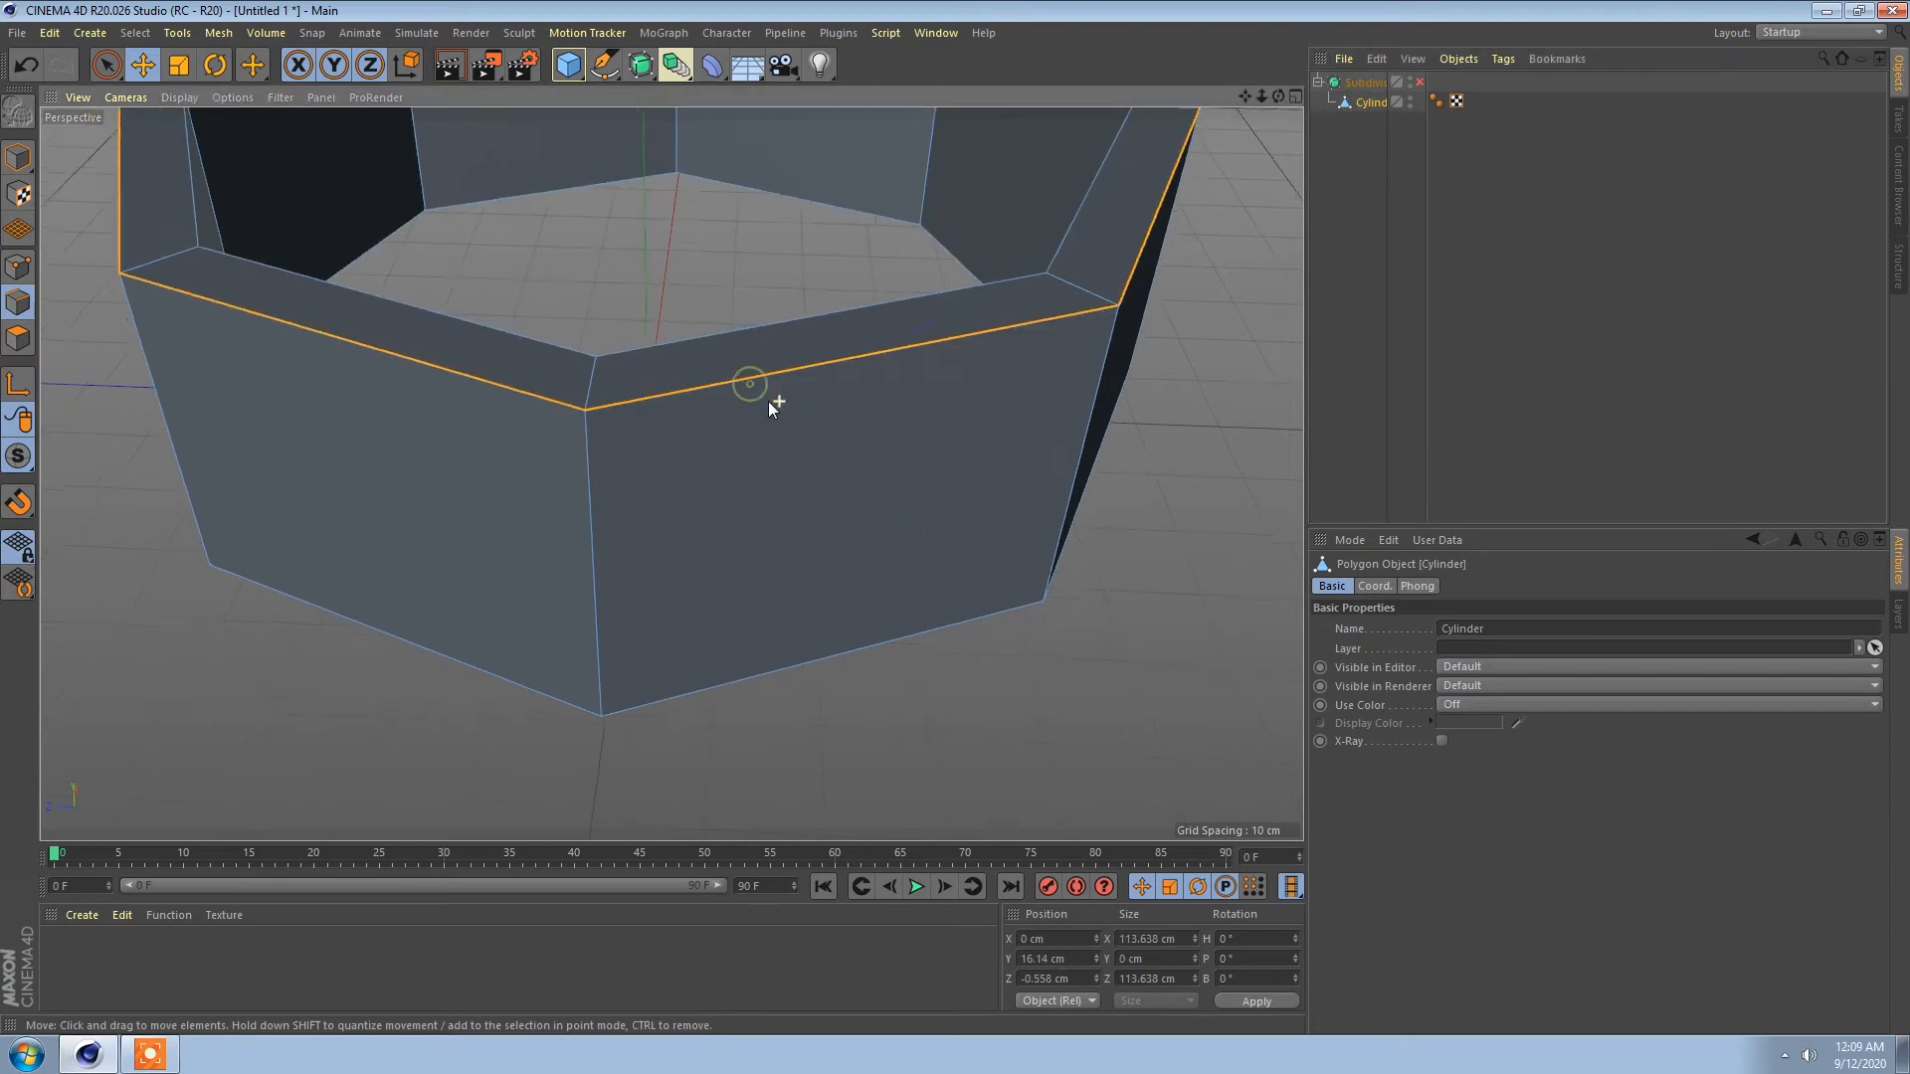
alt+drag(768, 402, 790, 390)
right_click(791, 391)
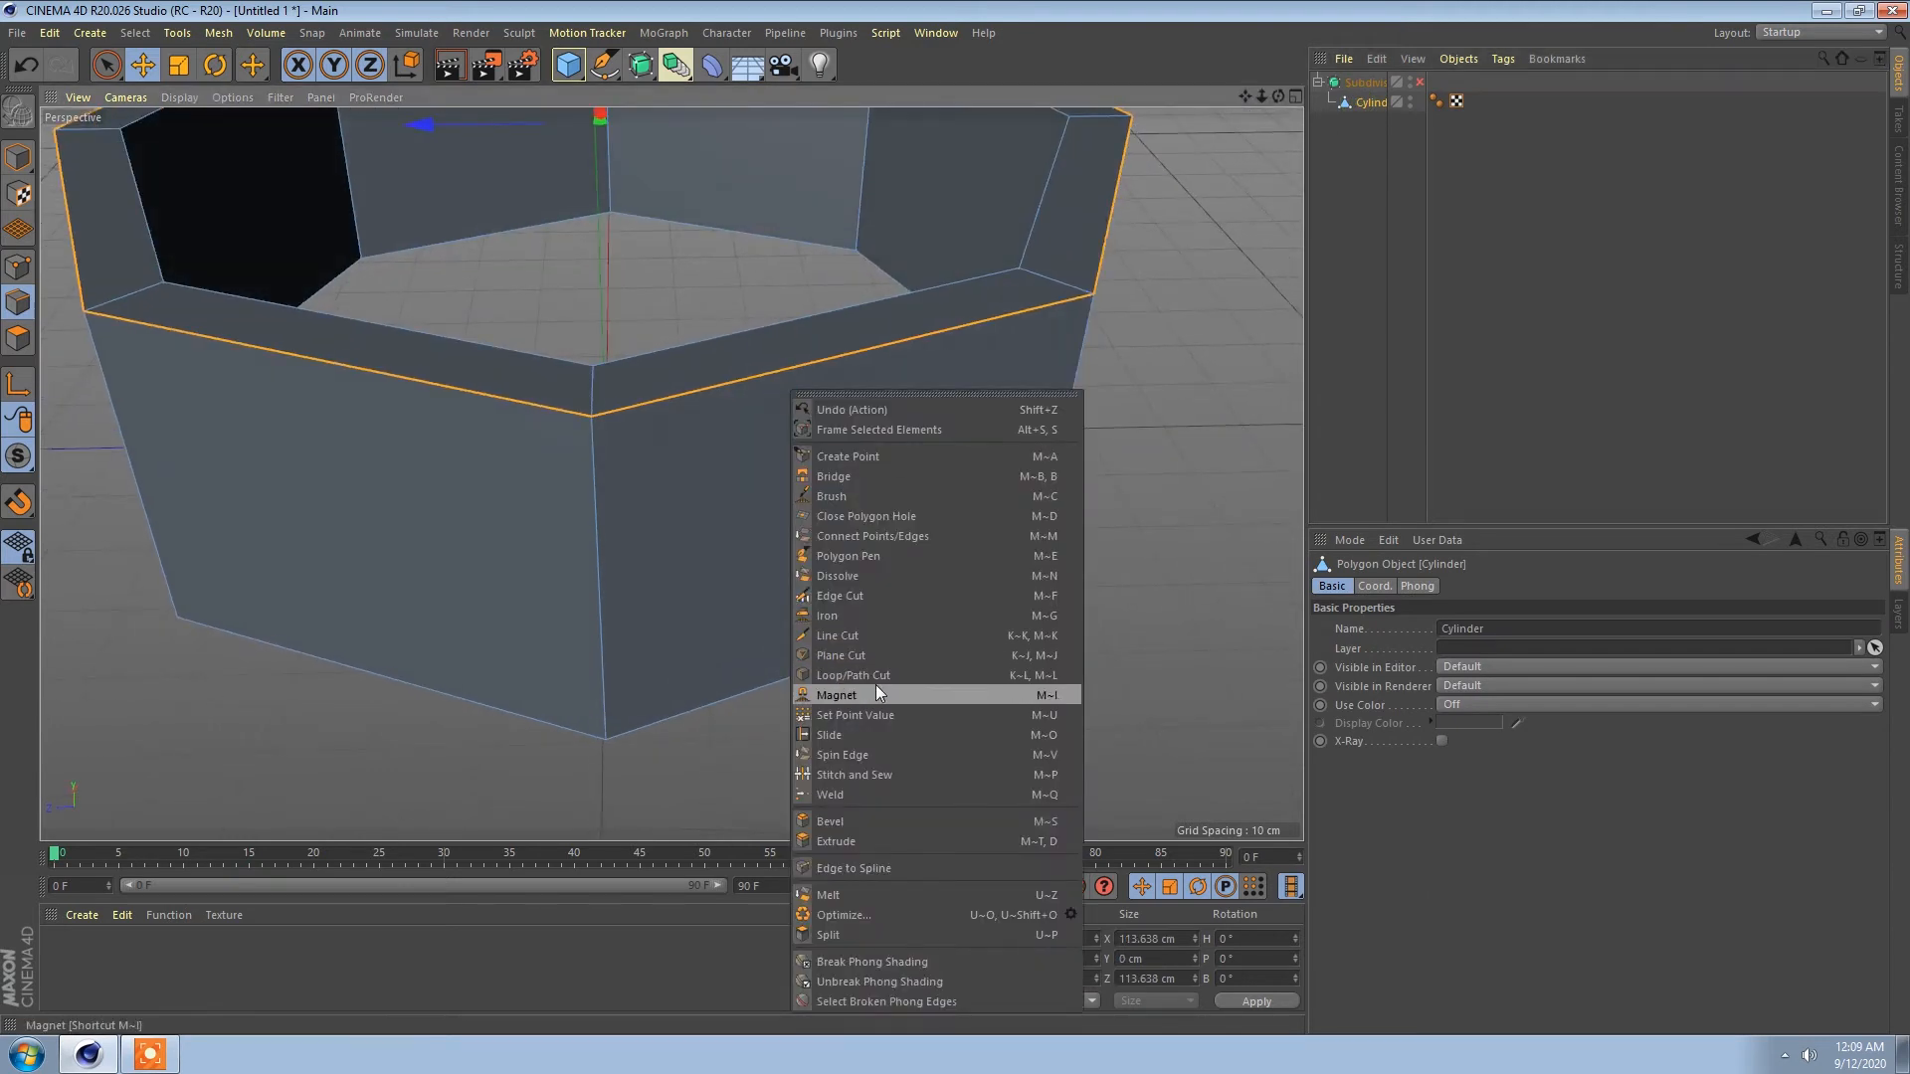
click(836, 677)
scroll(640, 432, up, 3)
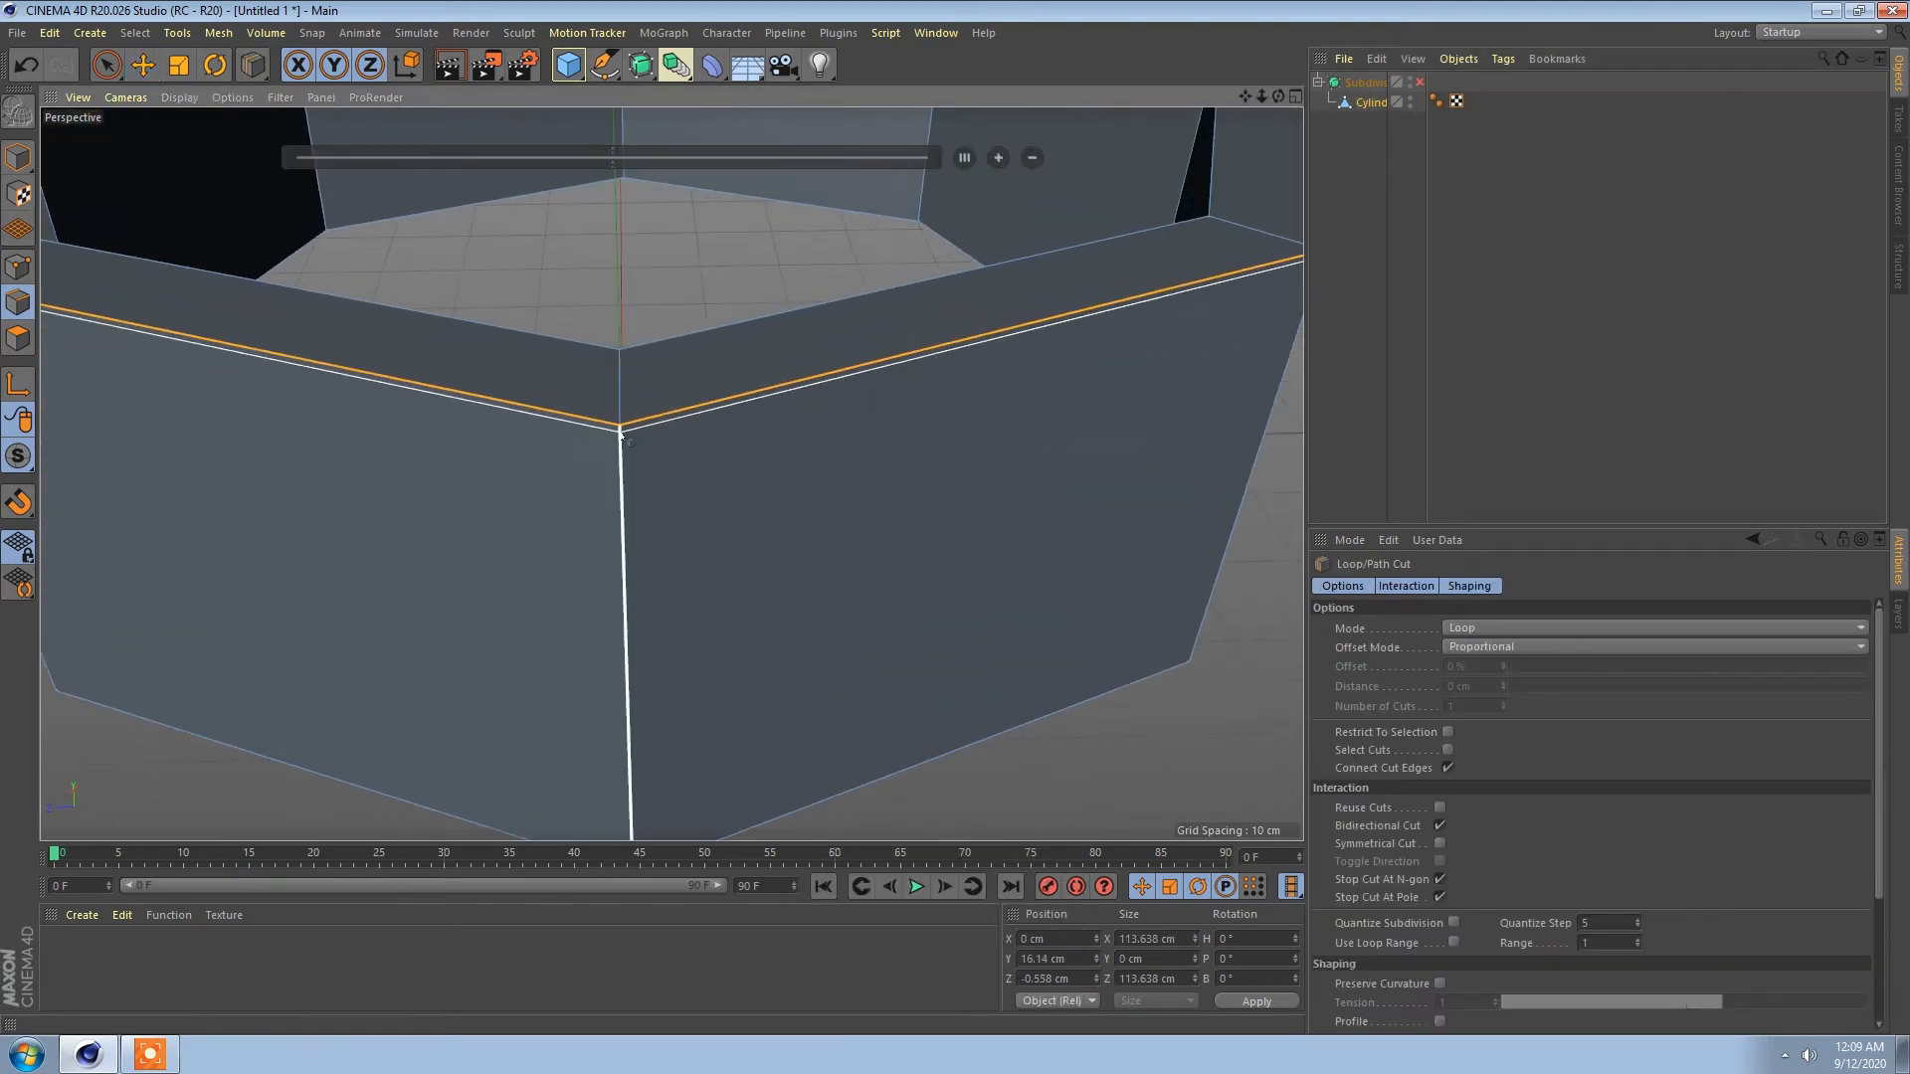
drag(623, 456, 948, 376)
click(612, 408)
Step: Add further supporting loop cuts close to the remaining inner and outer rim edges of the ring
alt+drag(356, 446, 443, 454)
click(488, 374)
alt+drag(547, 374, 777, 440)
click(724, 481)
click(734, 465)
alt+drag(672, 514, 504, 430)
click(494, 430)
Step: Return to whole-object editing with the Move tool and re-enable the Subdivision Surface
scroll(758, 467, down, 4)
alt+drag(755, 468, 1071, 280)
click(29, 156)
click(143, 65)
scroll(808, 450, down, 4)
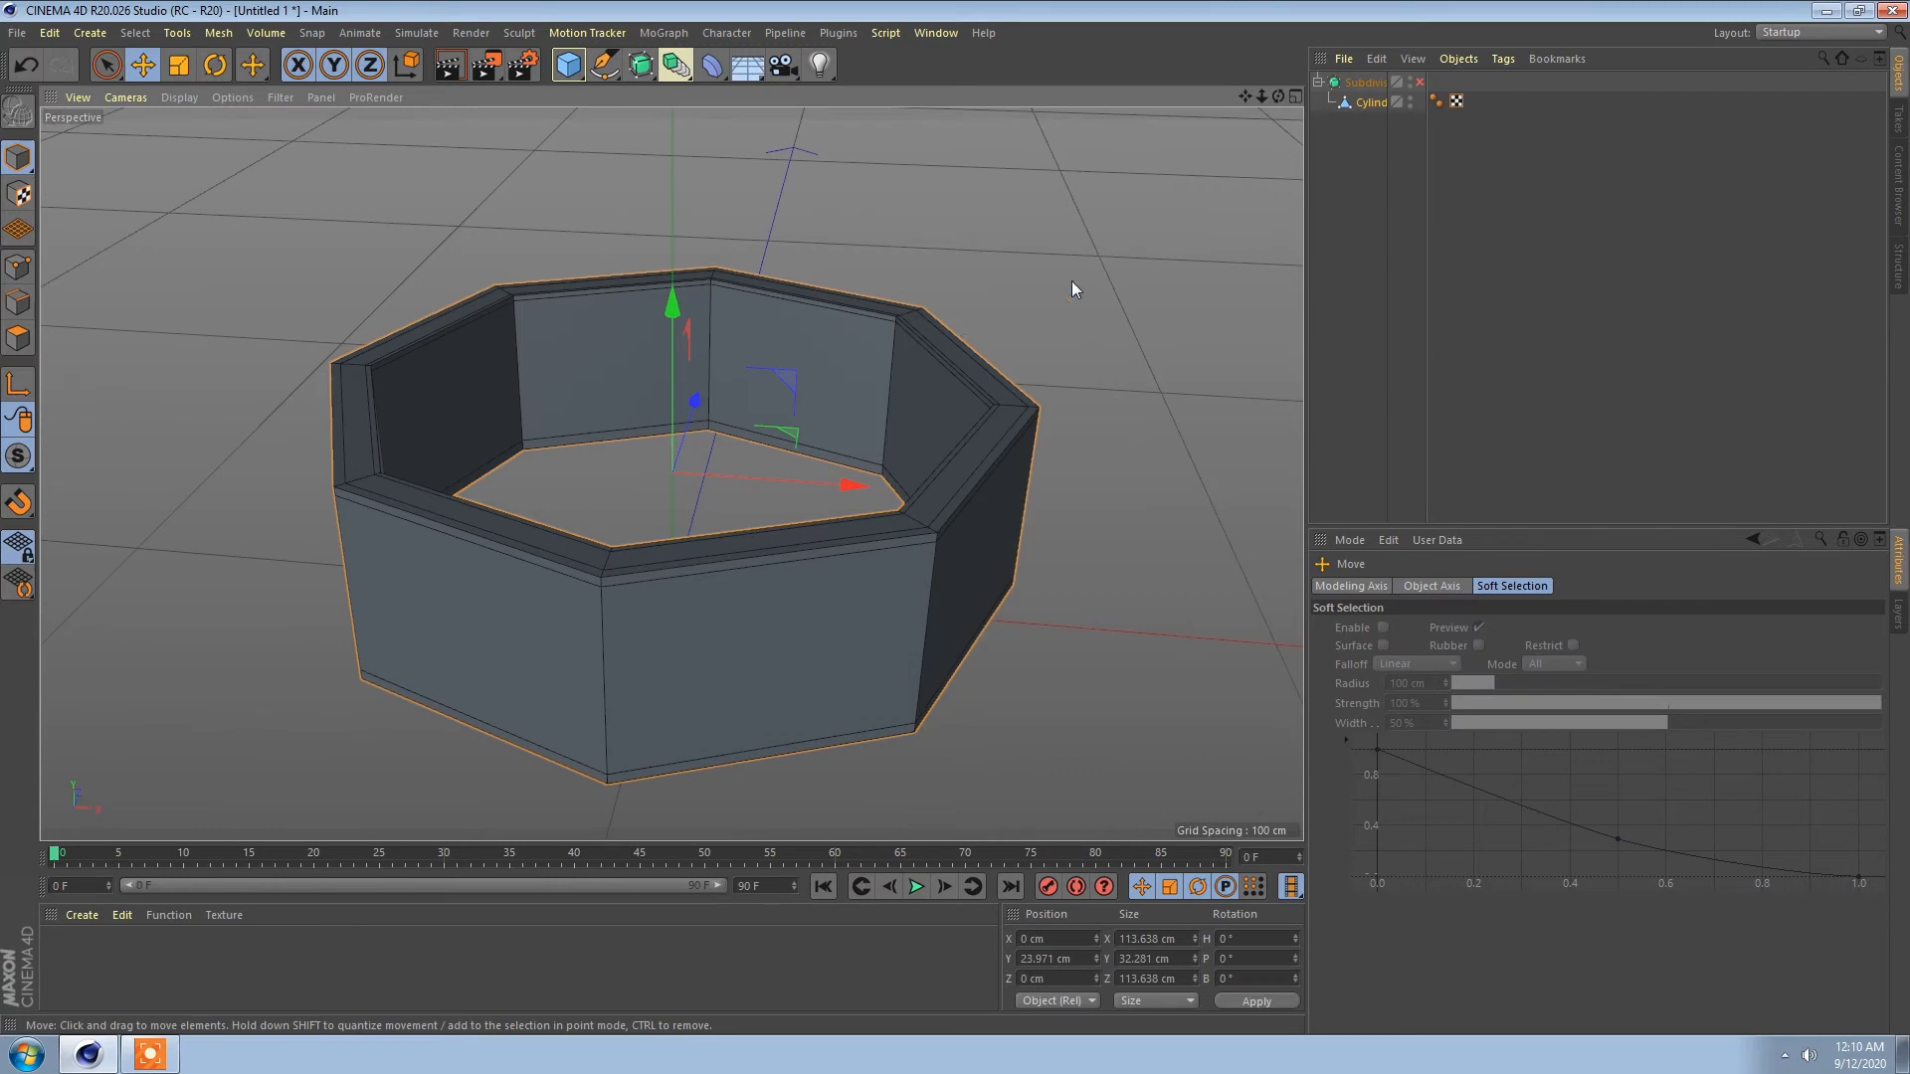
click(1419, 82)
alt+drag(688, 438, 573, 432)
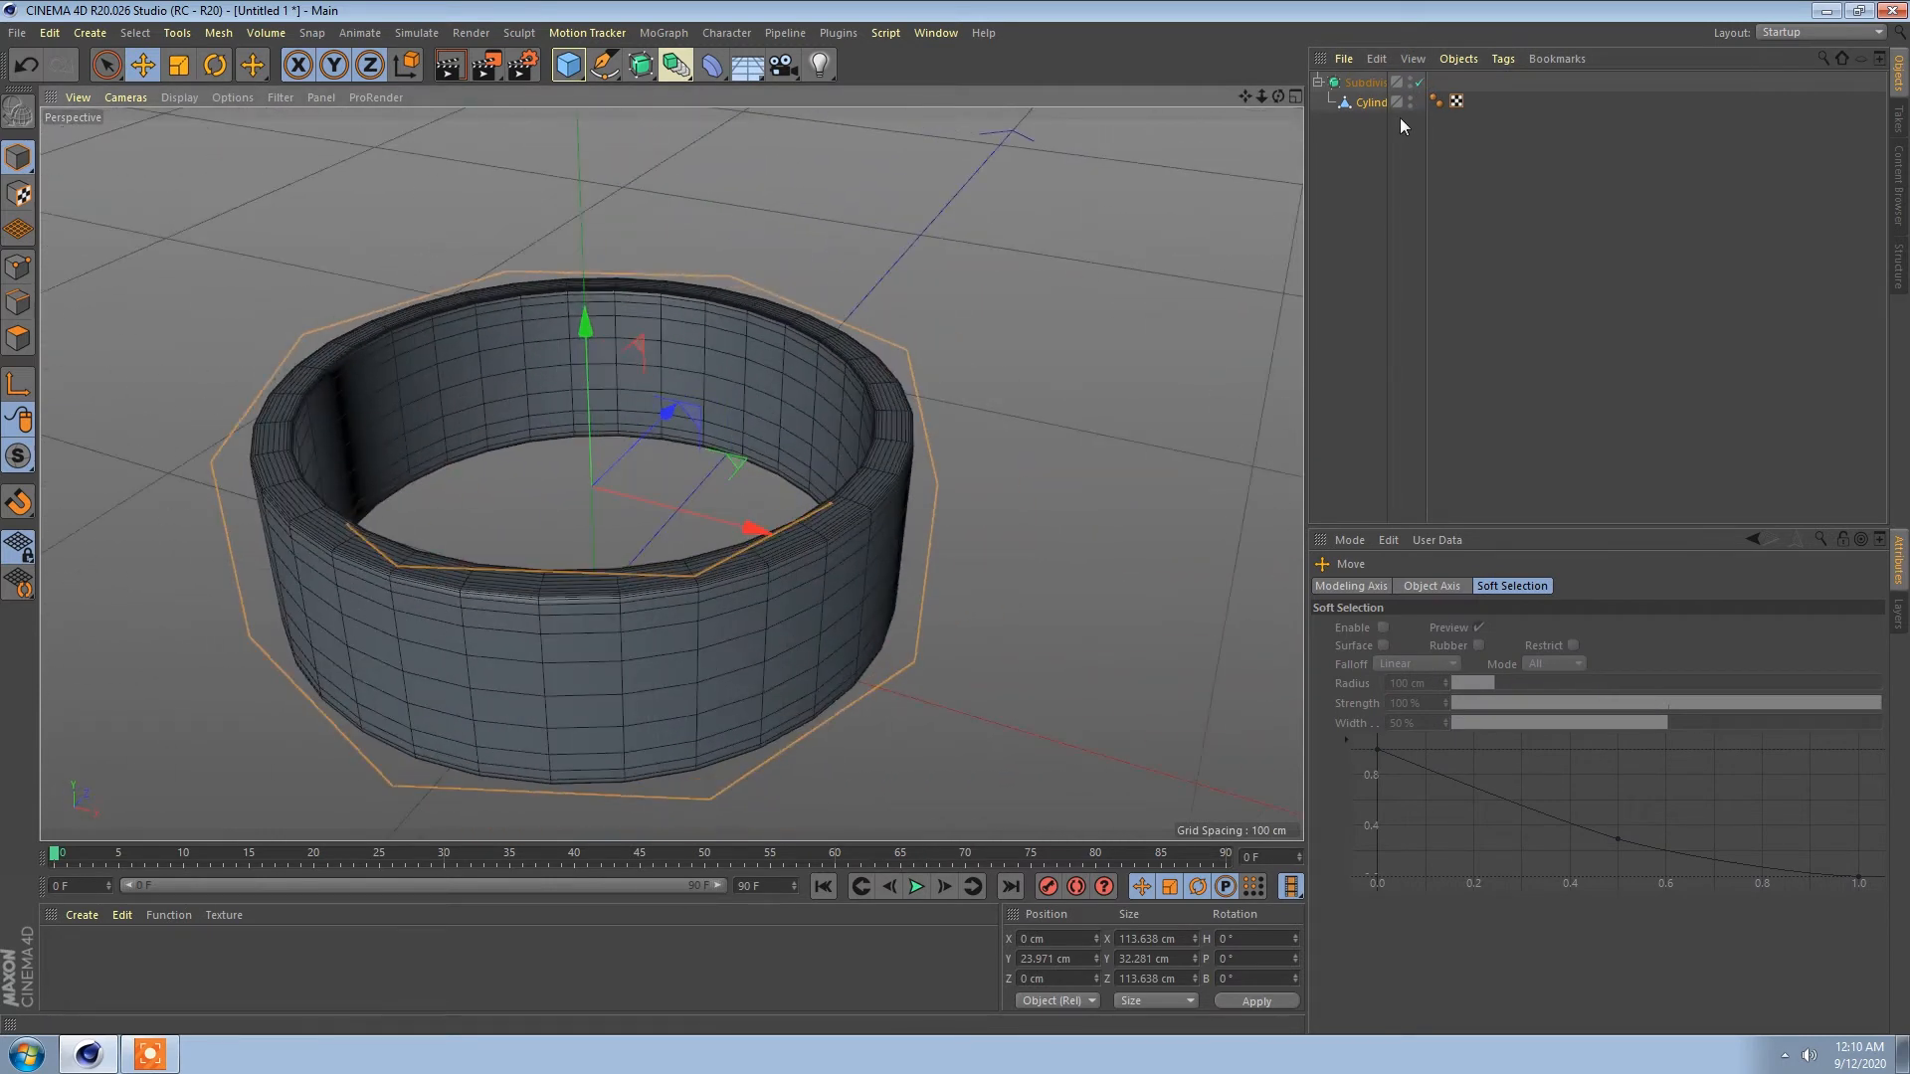
Step: Set the Subdivision Surface's editor subdivision to 1 and look at the ring from above
click(1355, 85)
drag(1474, 648, 1373, 644)
text(1)
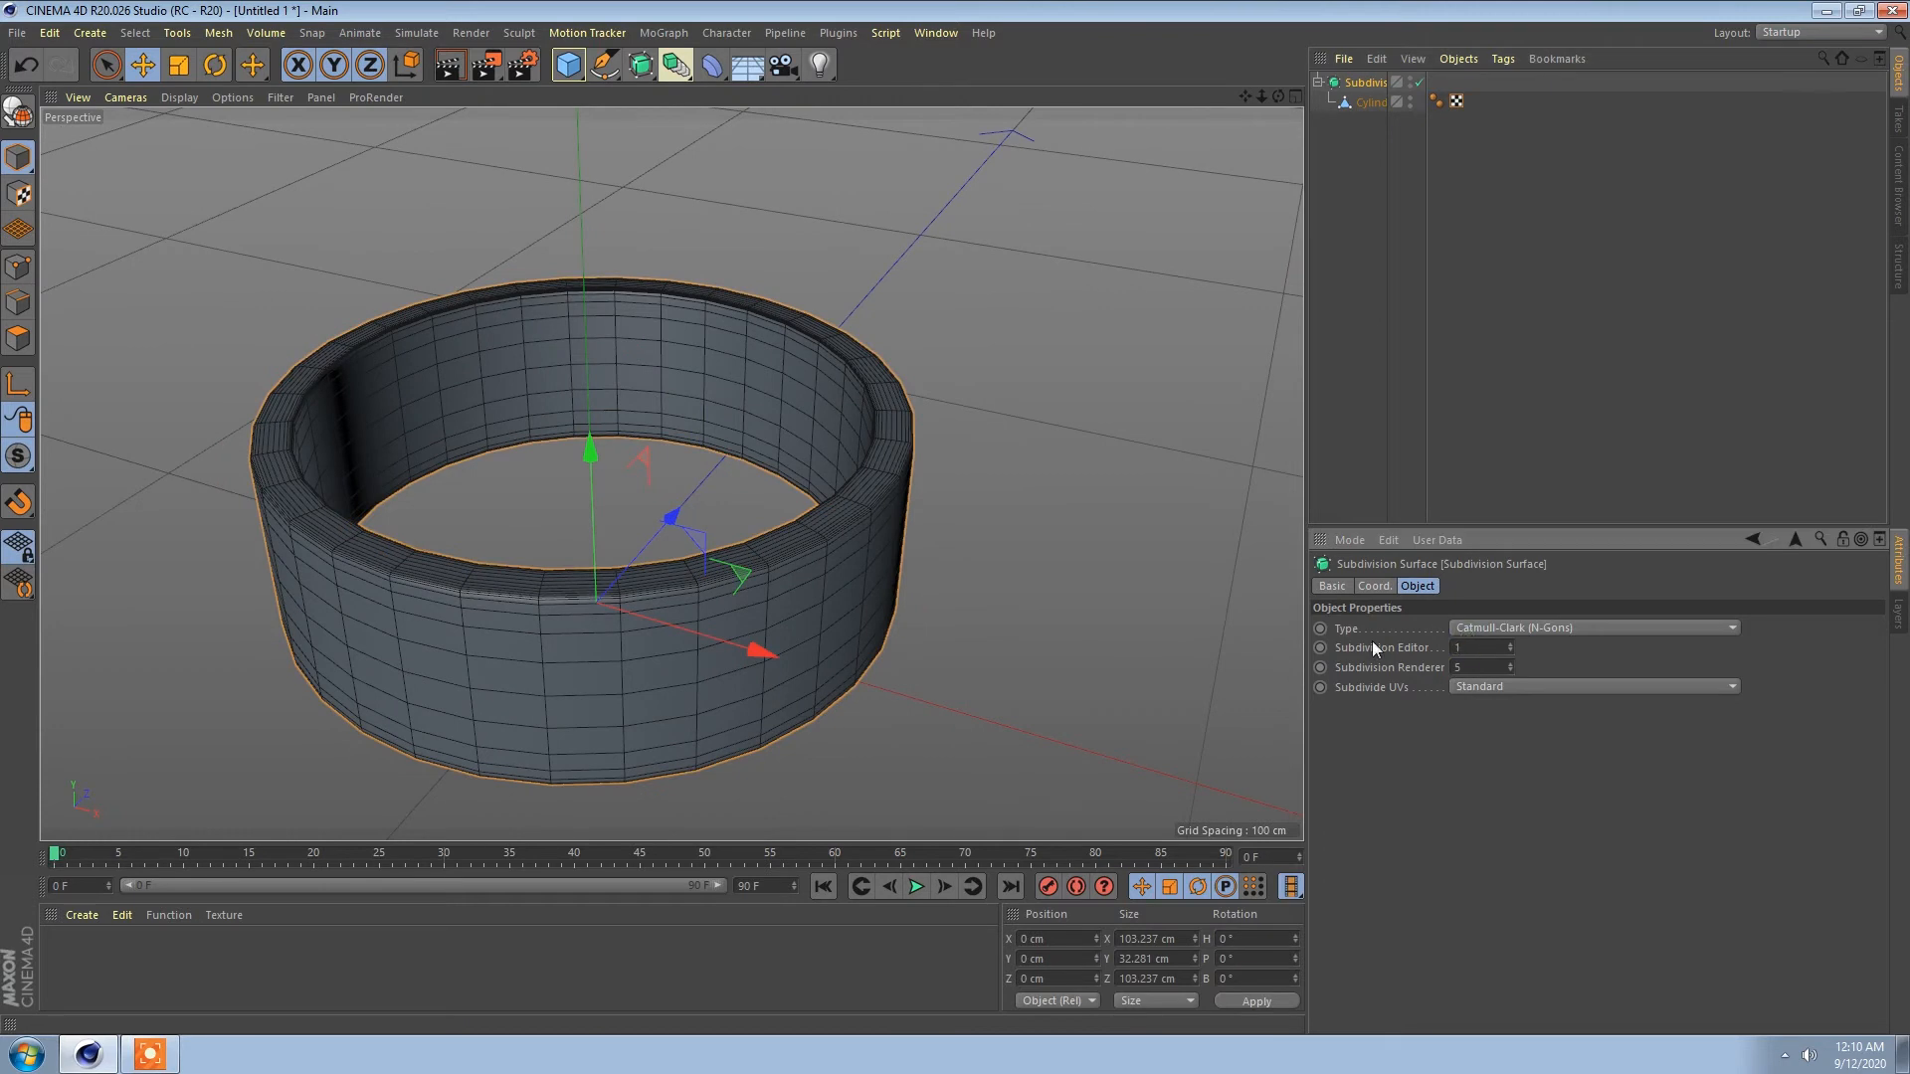
key(Return)
alt+drag(826, 533, 906, 707)
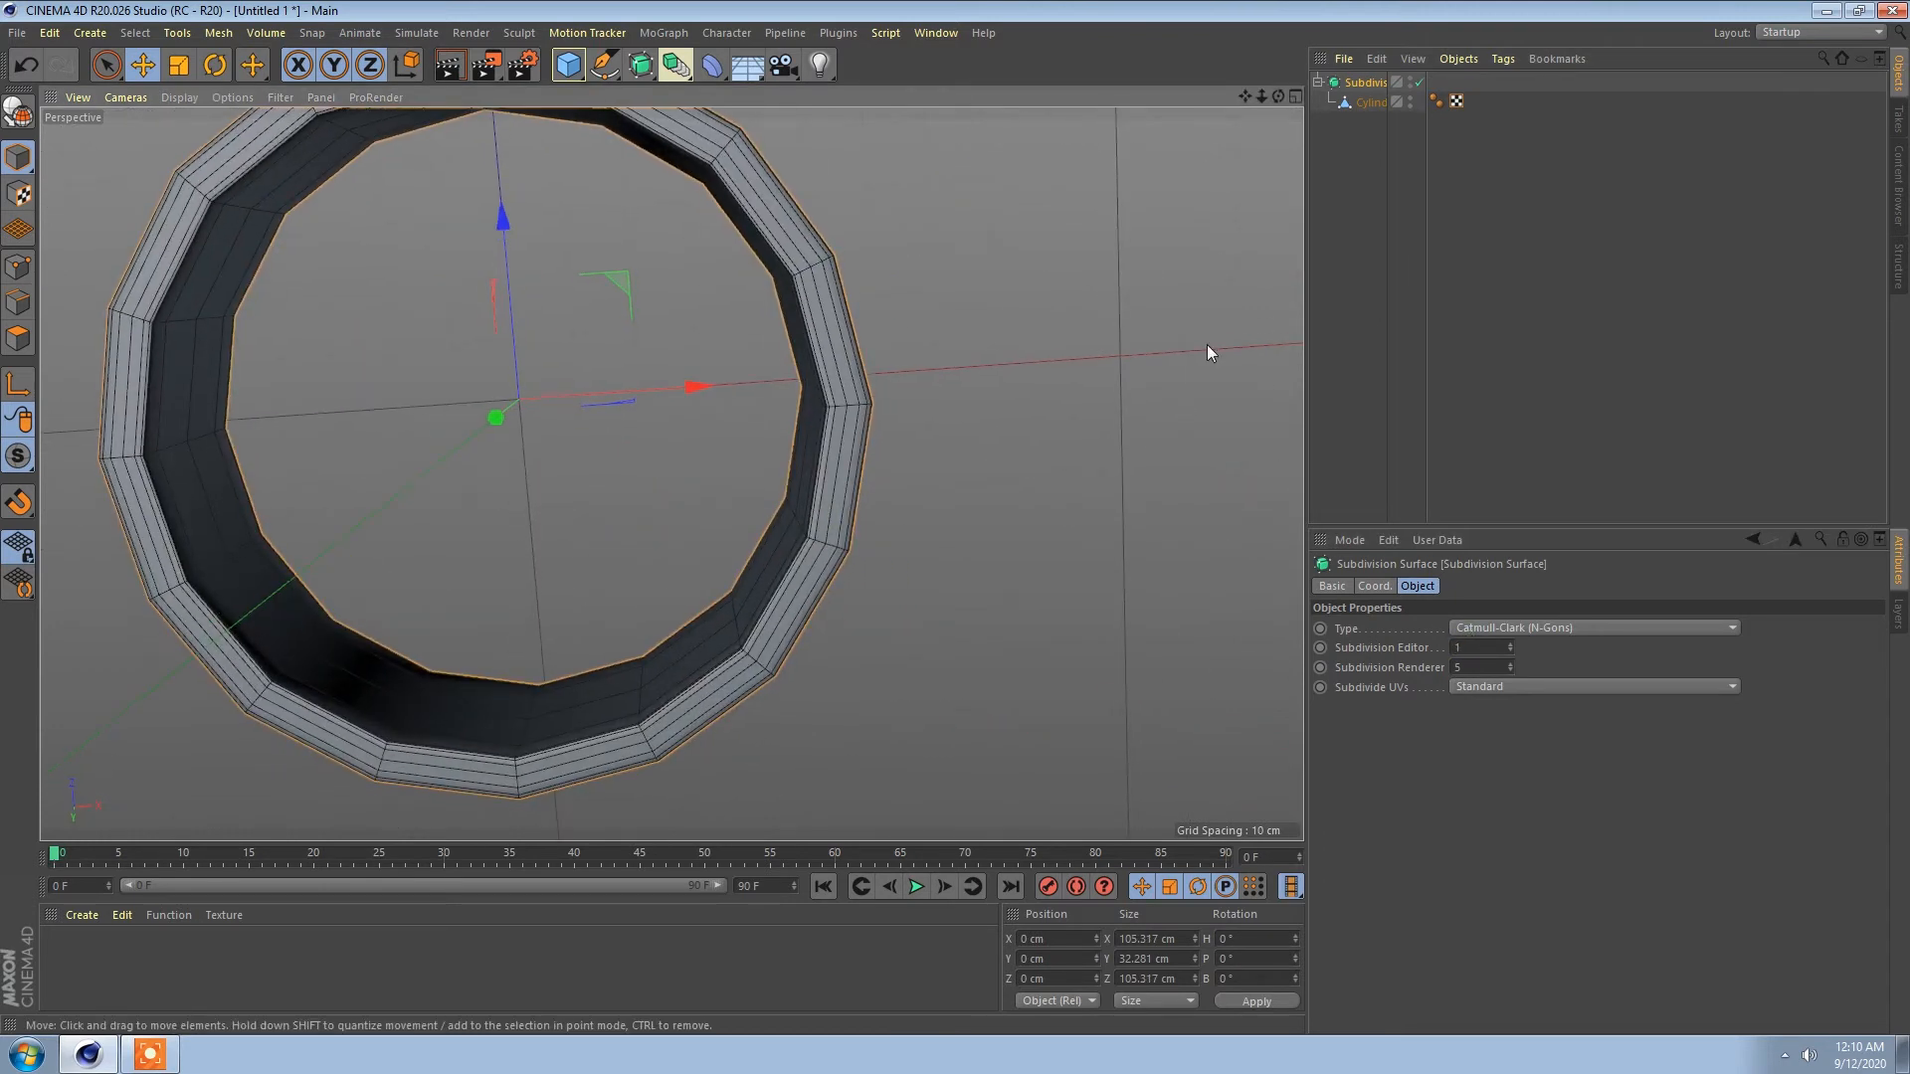
Step: Set the Subdivision Surface's editor subdivision to 2
drag(1478, 647, 1343, 640)
text(2)
key(Return)
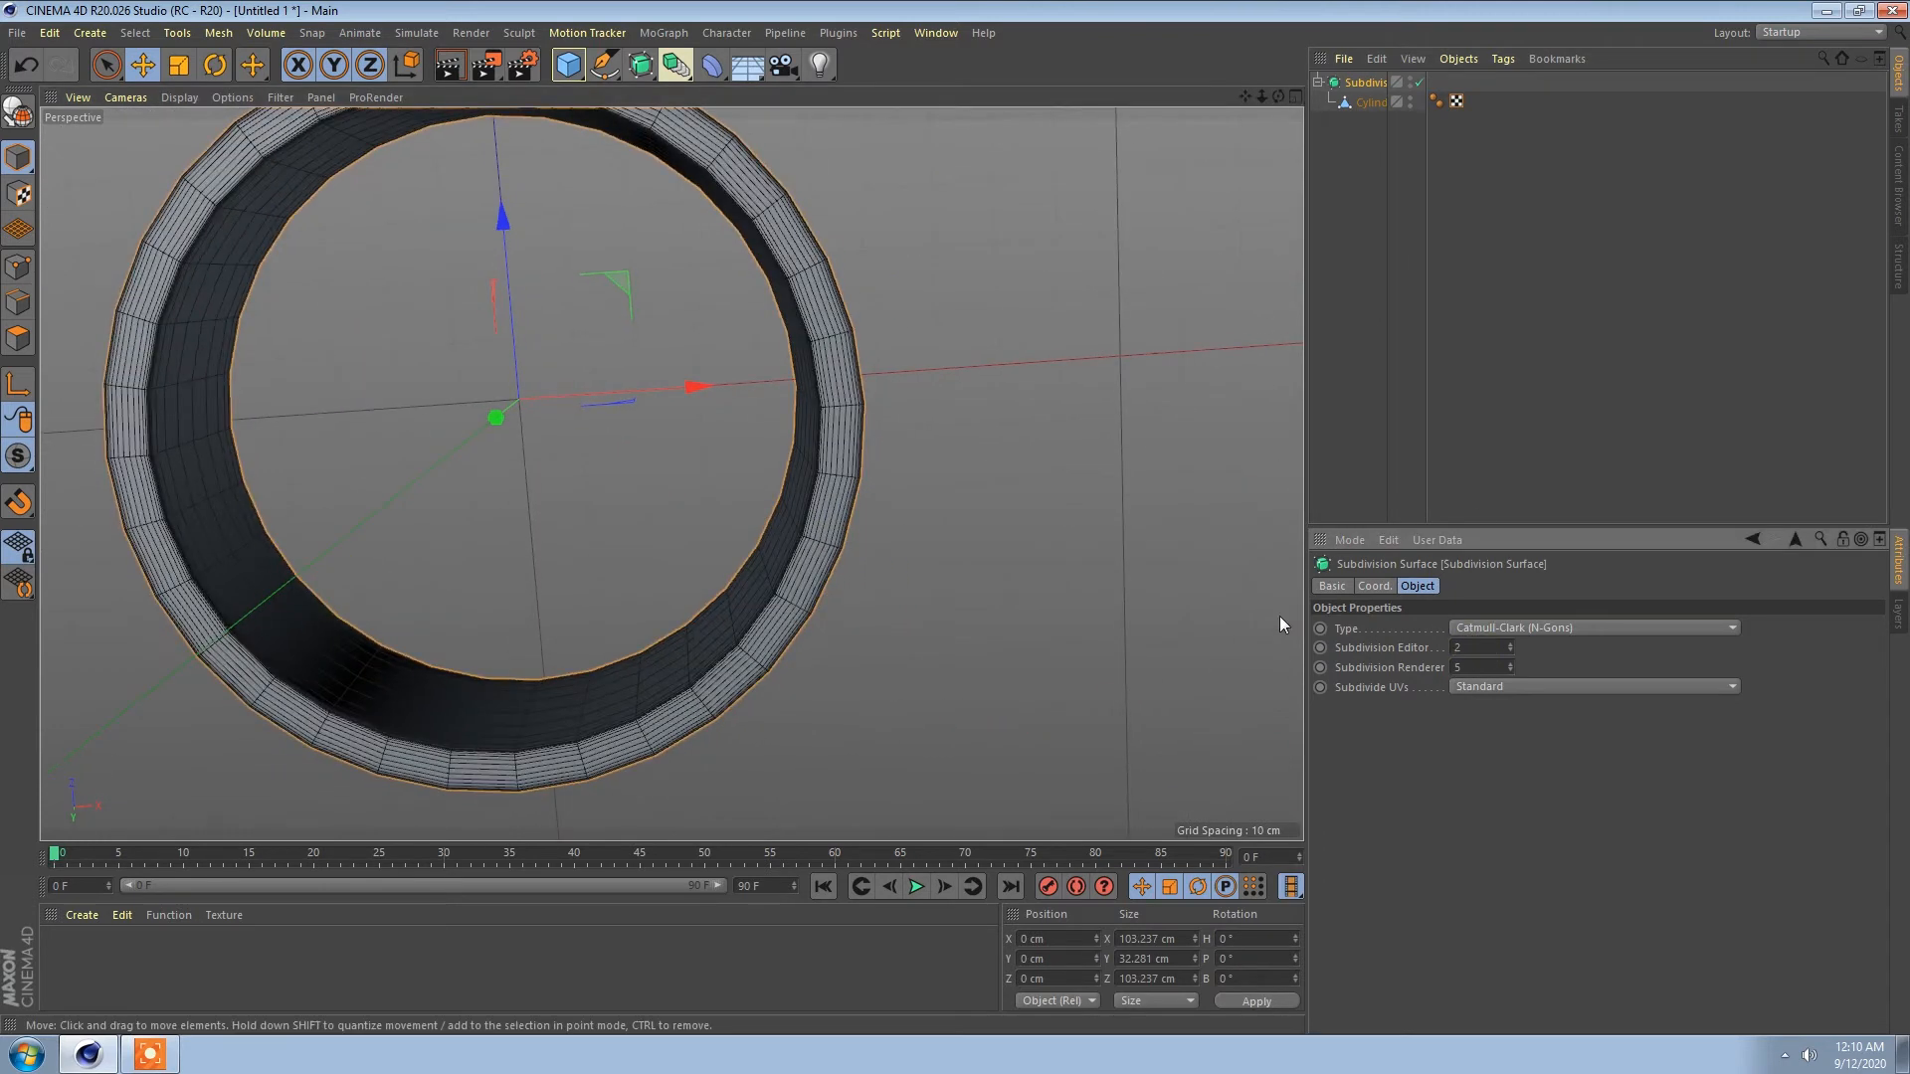
alt+drag(979, 555, 950, 356)
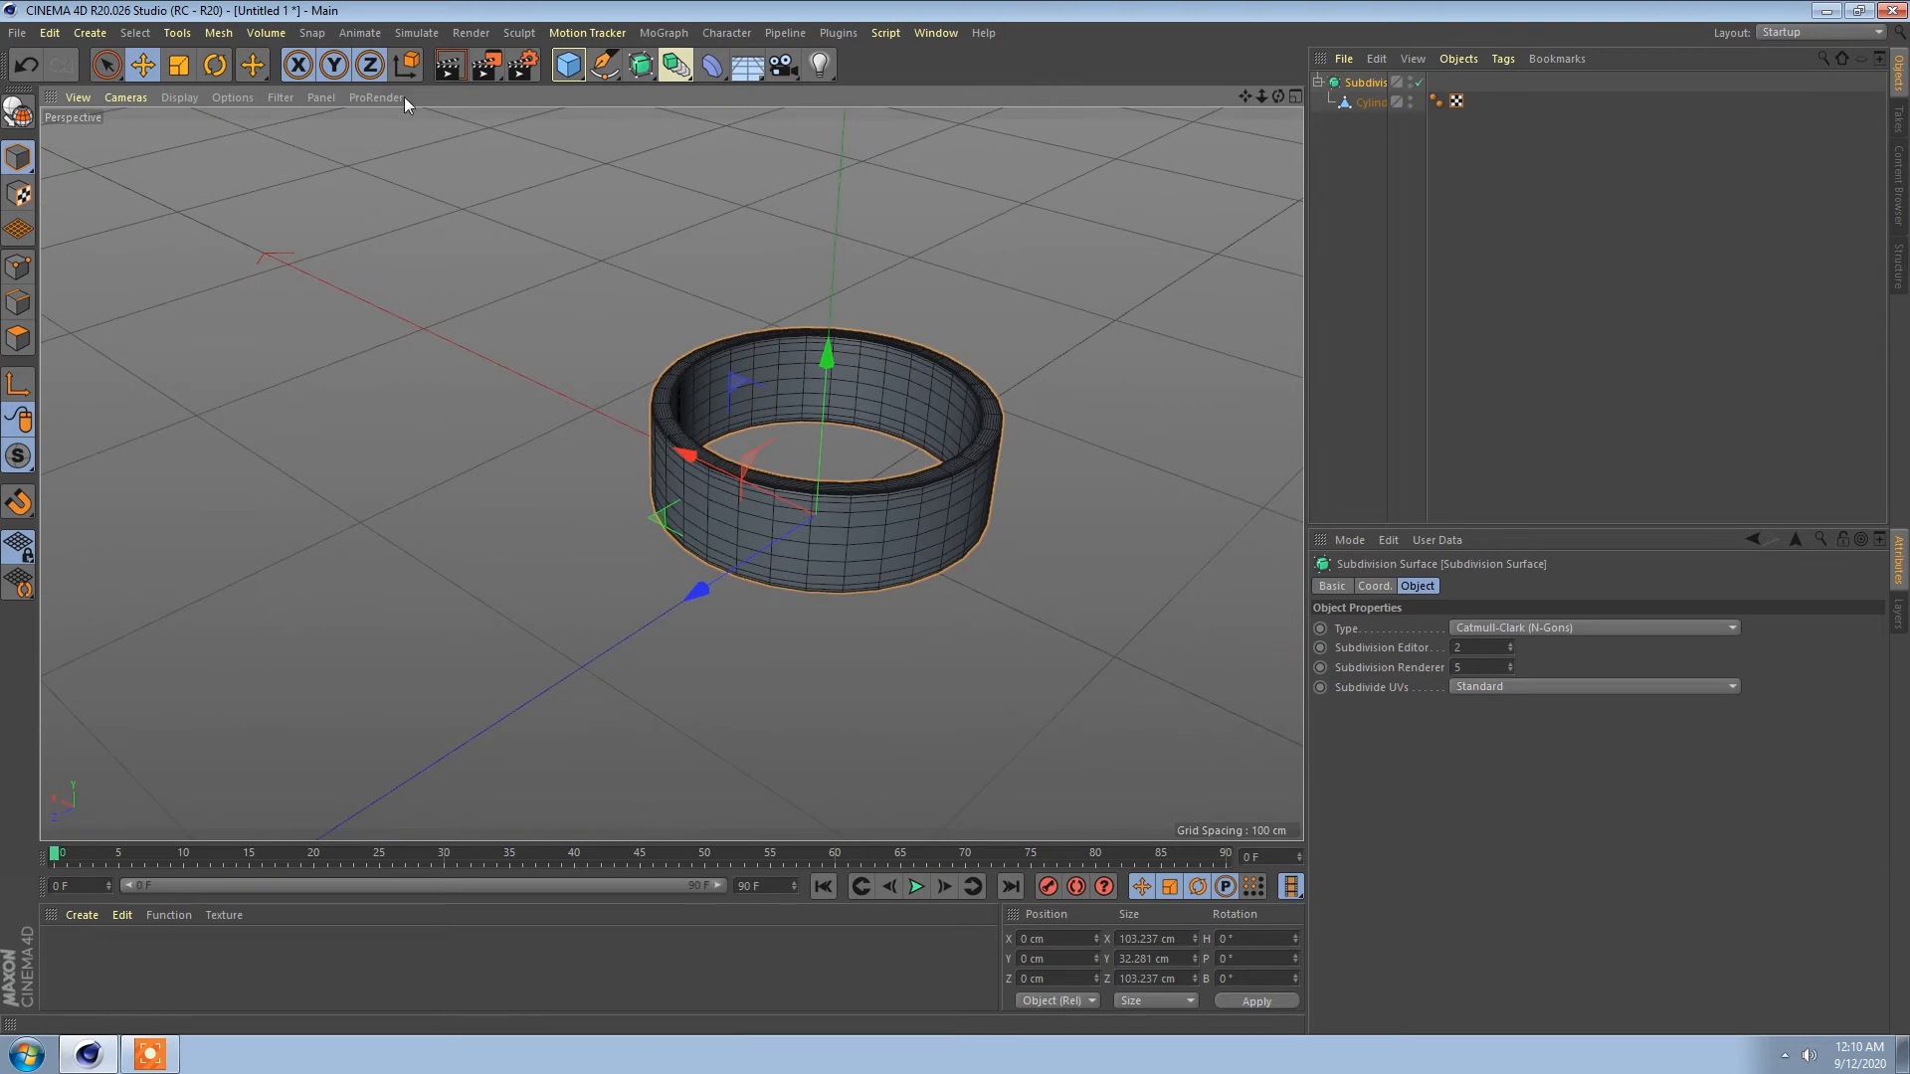
Step: Add a plane object under the ring and scale it uniformly to about 587 by 587 cm
click(567, 68)
click(756, 130)
scroll(875, 402, down, 3)
key(t)
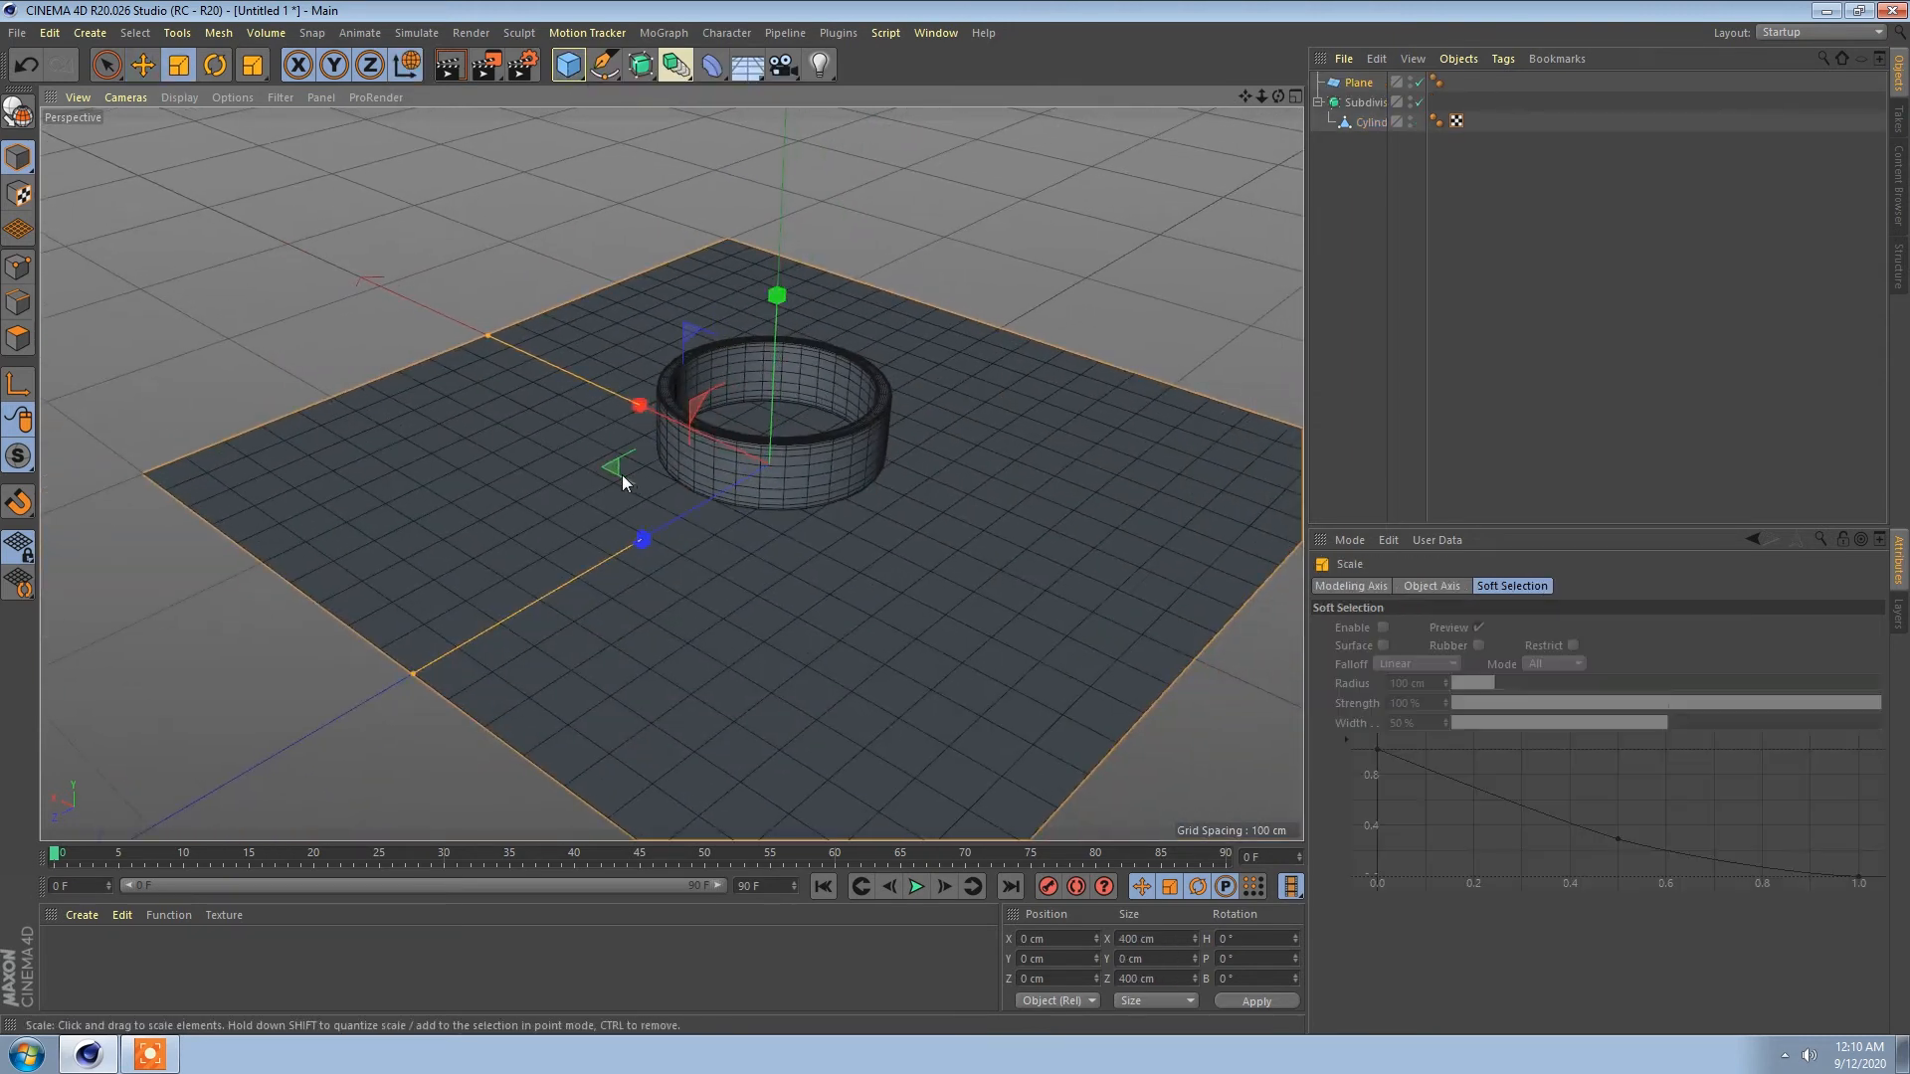
drag(627, 483, 1091, 474)
key(e)
Step: Lower the subdivided ring onto the plane in the front view, to about Y -7.3 cm, and return to the perspective view
mouse_move(739, 455)
alt+mouse_down()
mouse_move(808, 445)
mouse_move(845, 345)
mouse_move(772, 439)
alt+mouse_up()
middle_click(861, 779)
middle_click(955, 679)
scroll(797, 503, up, 2)
scroll(728, 553, up, 4)
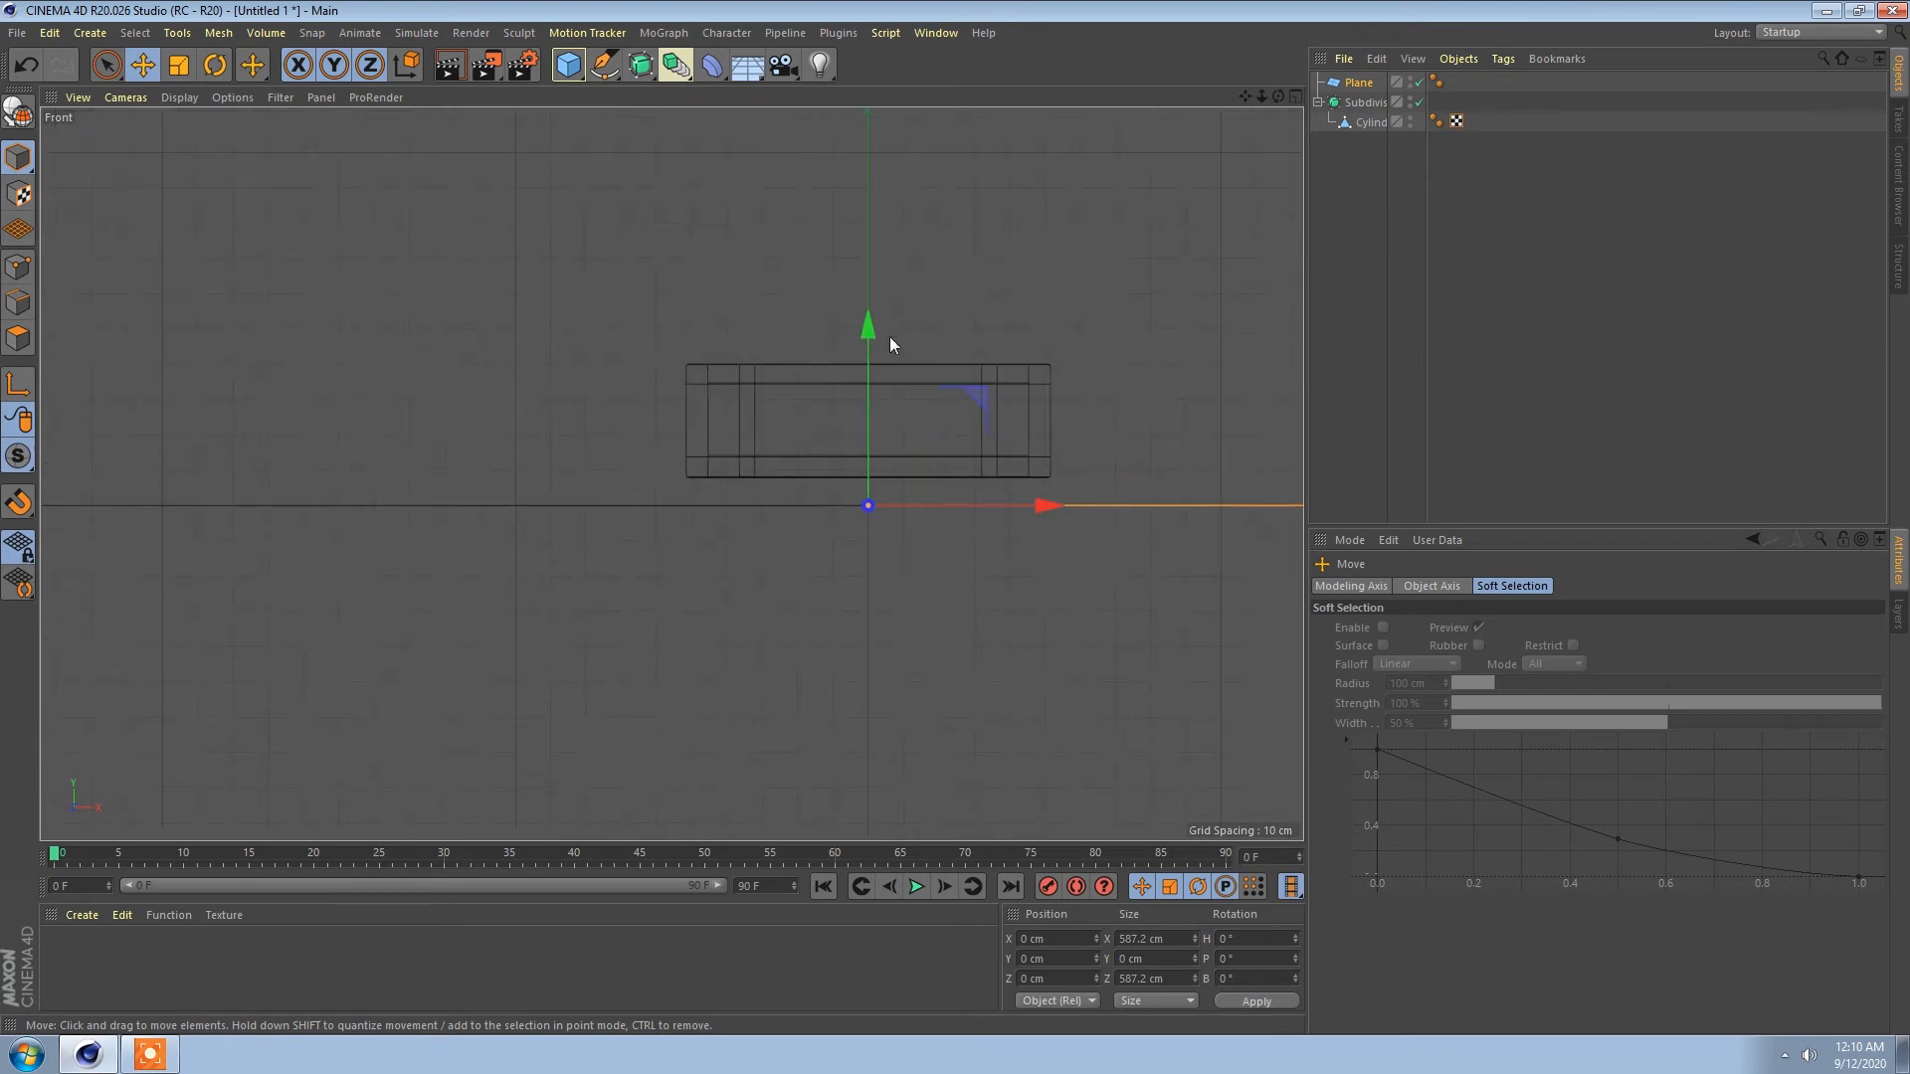
click(941, 390)
drag(870, 329, 874, 344)
middle_click(873, 344)
middle_click(507, 302)
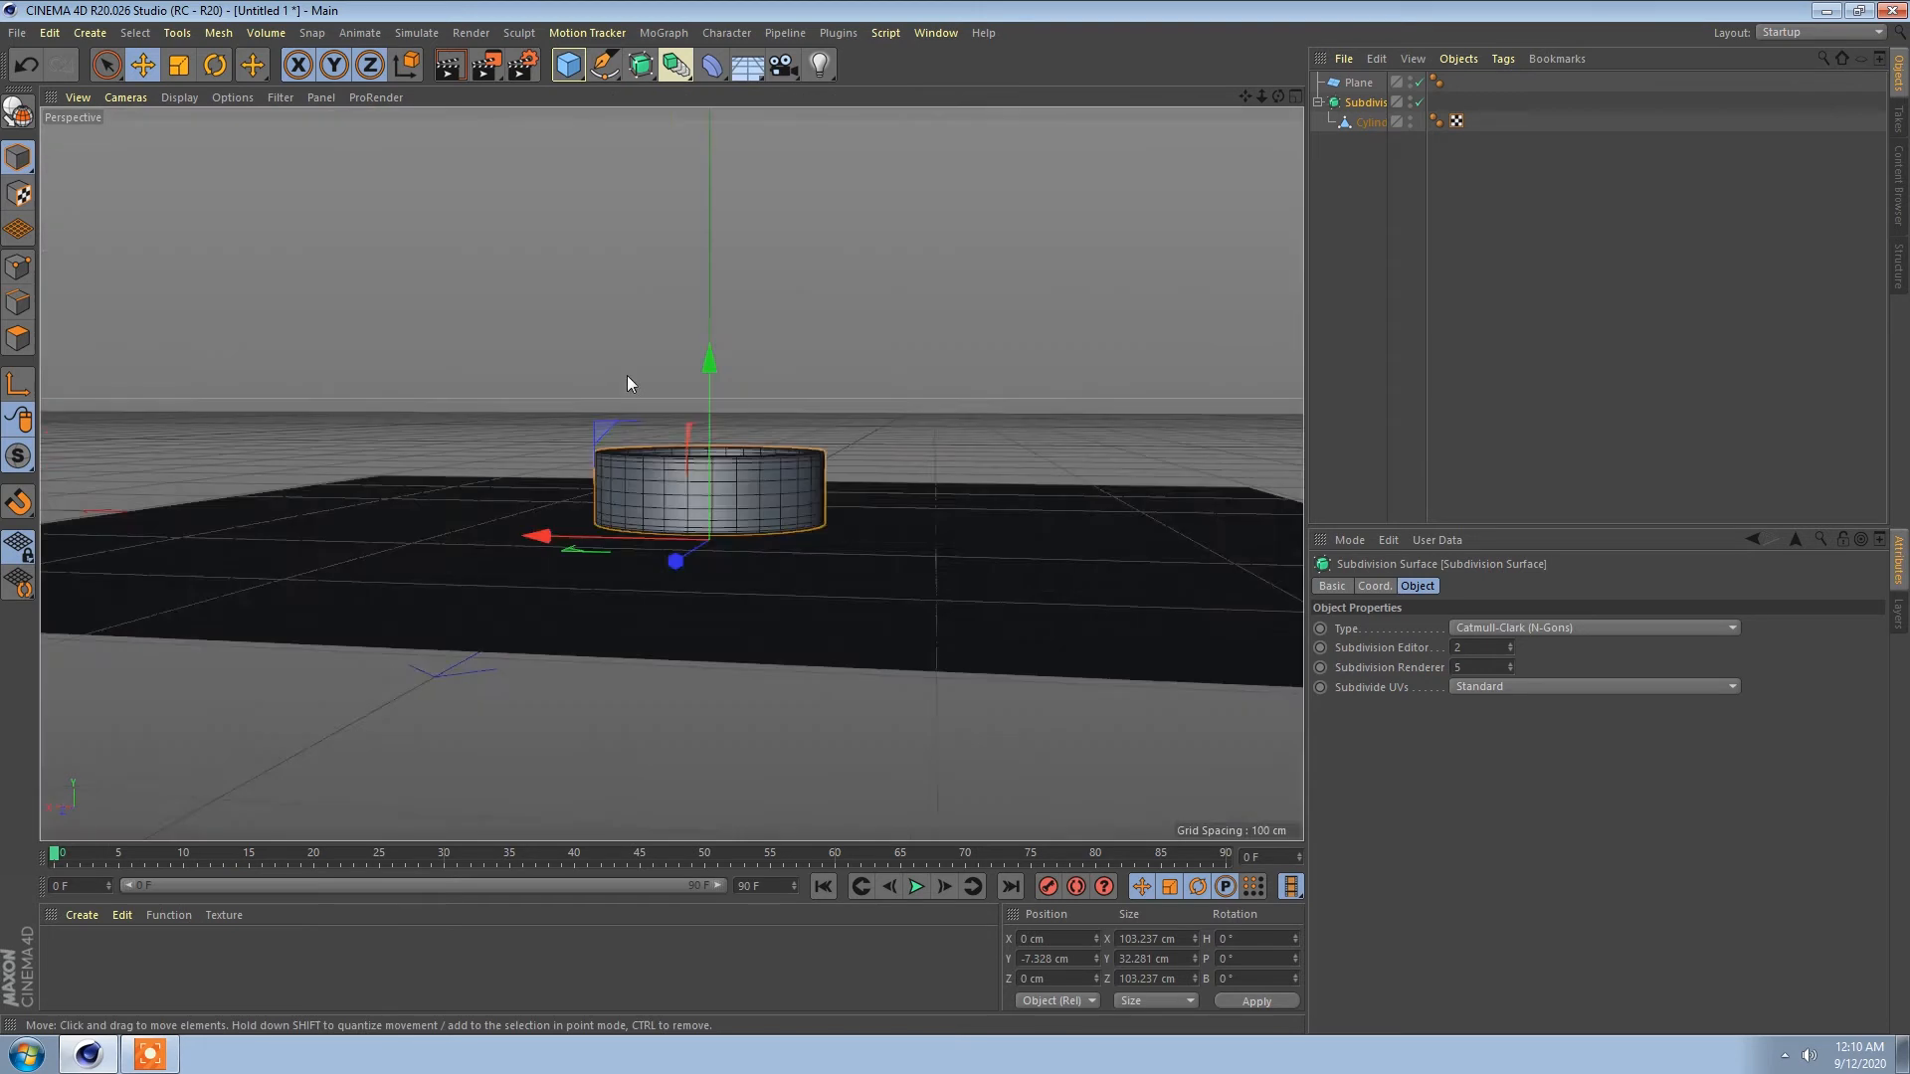
Step: Create a new material and open it in the Material Editor beside the ring
scroll(738, 476, up, 5)
scroll(788, 567, down, 5)
alt+drag(481, 553, 748, 477)
alt+middle_drag(767, 434, 783, 461)
click(80, 916)
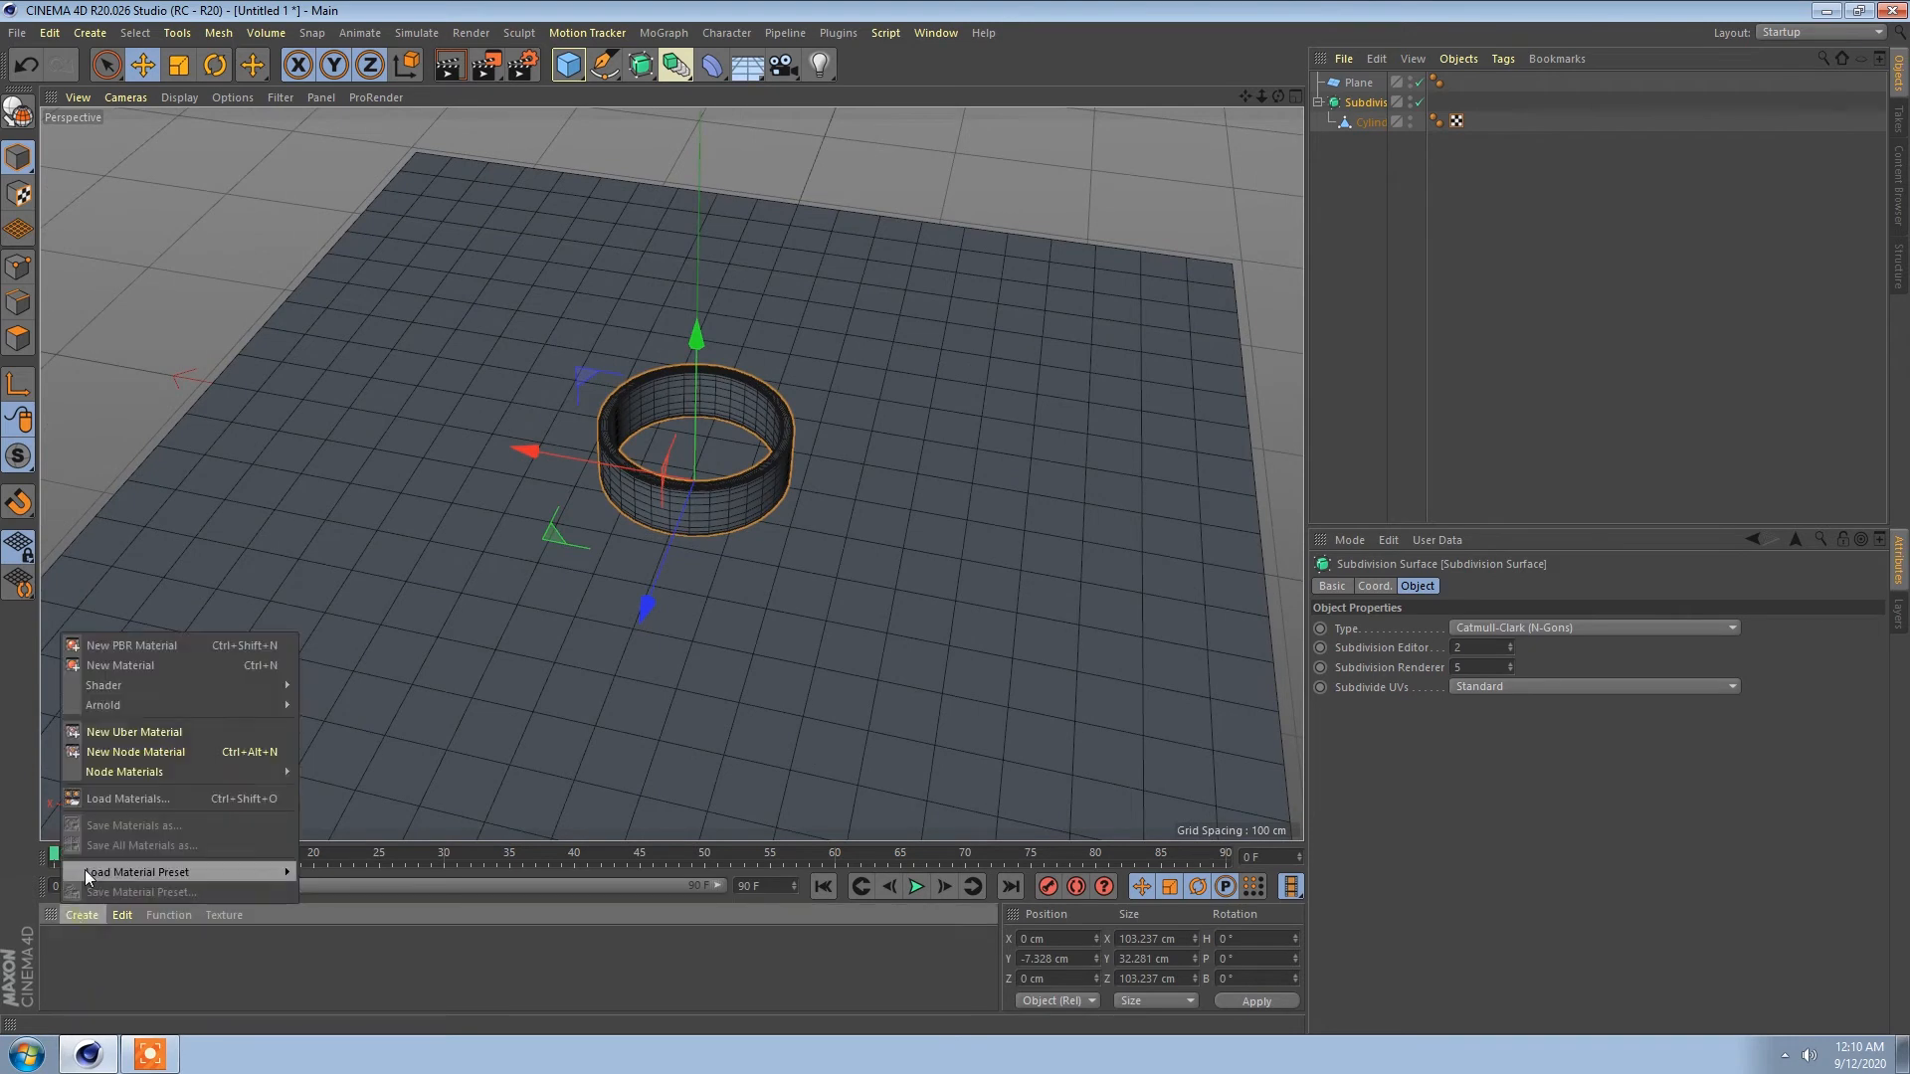
click(108, 673)
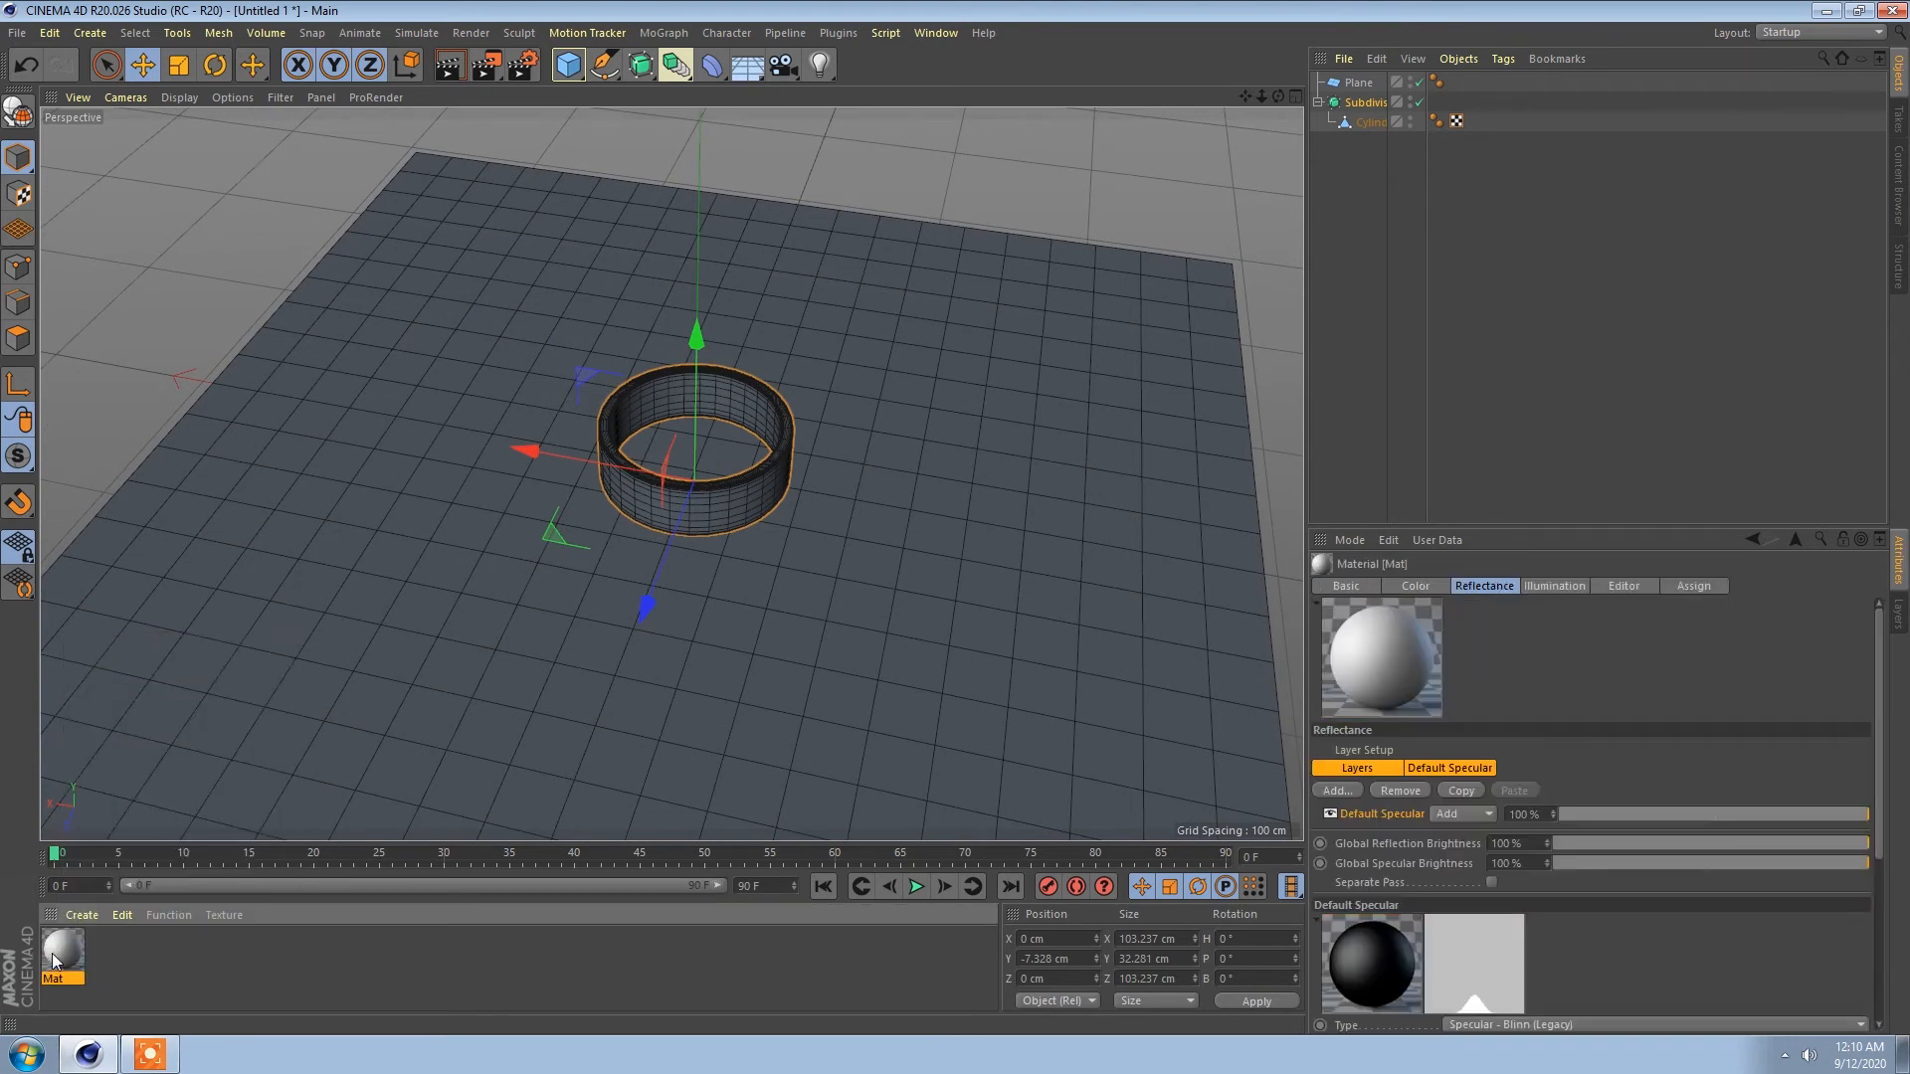
double_click(59, 955)
drag(529, 140, 1171, 235)
Step: Set the material's colour to a neutral grey with 0% saturation and 61% value
click(975, 446)
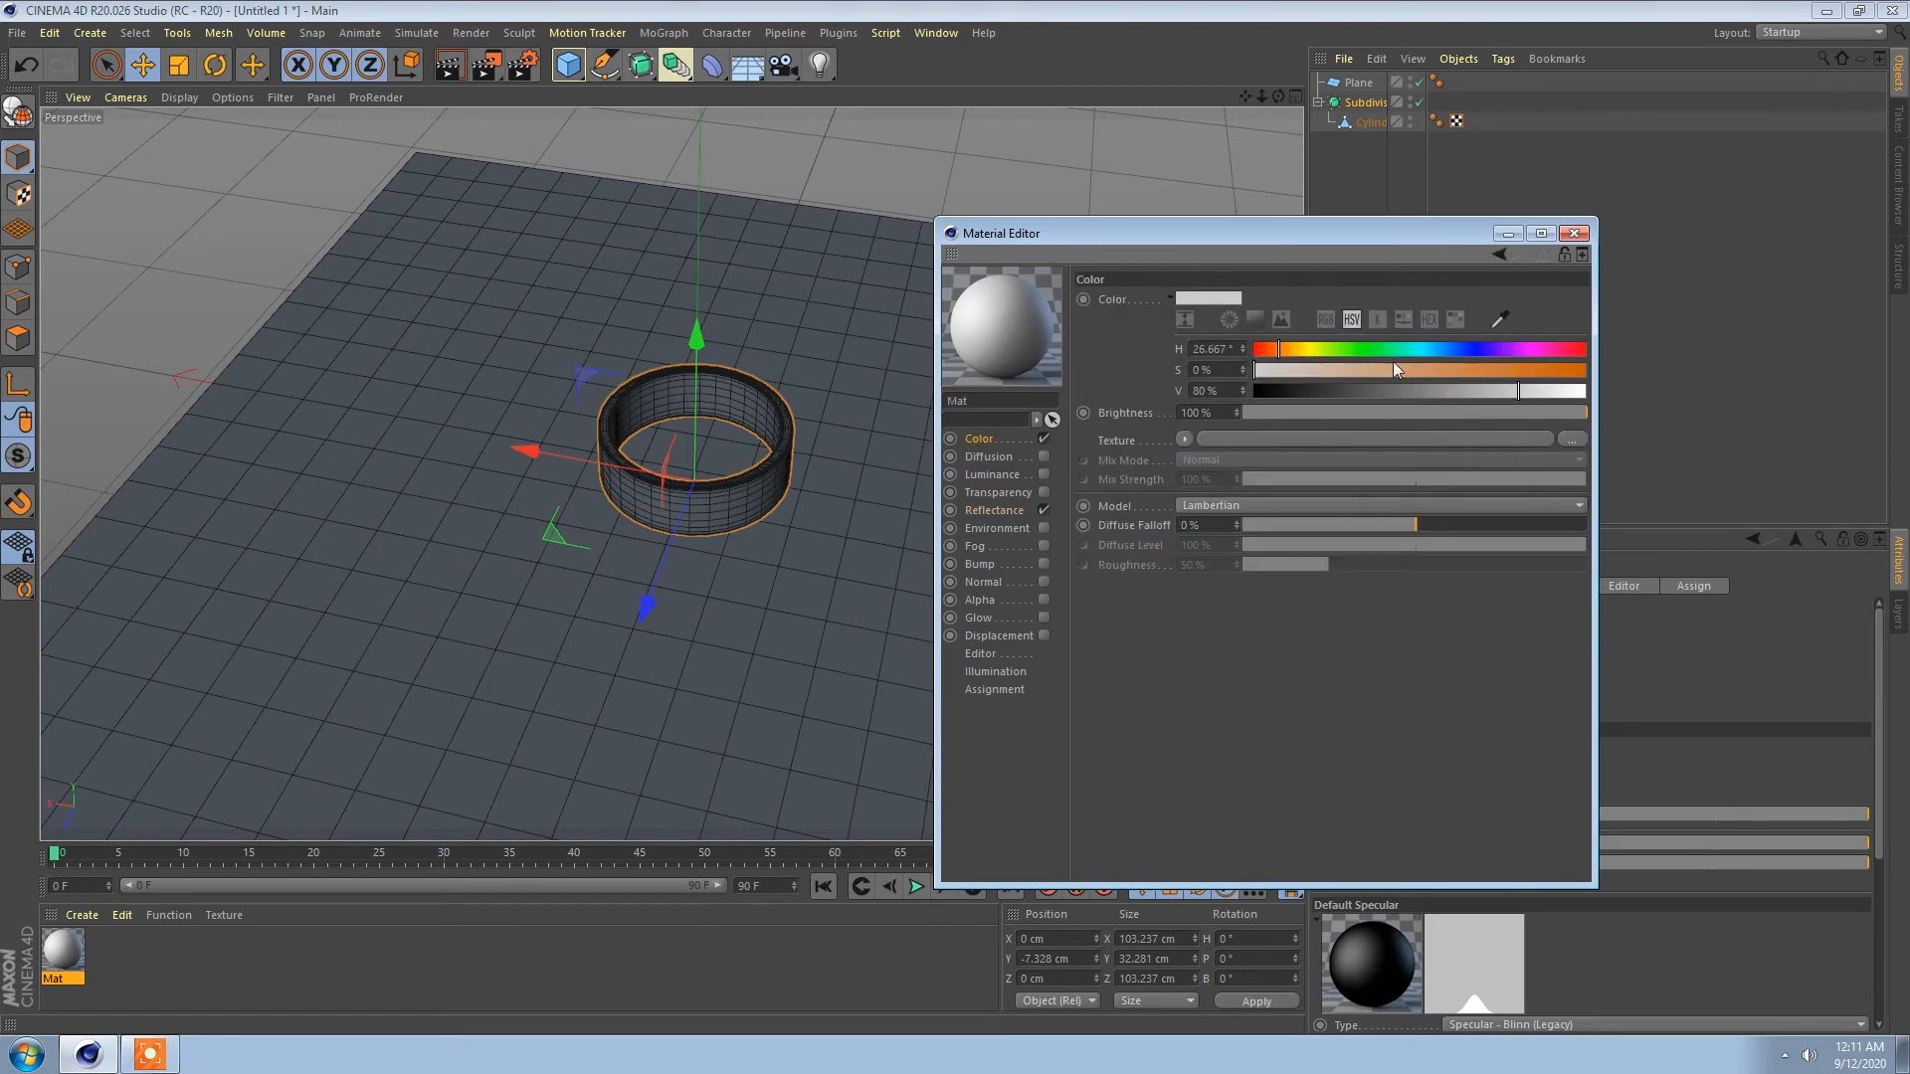
click(1325, 318)
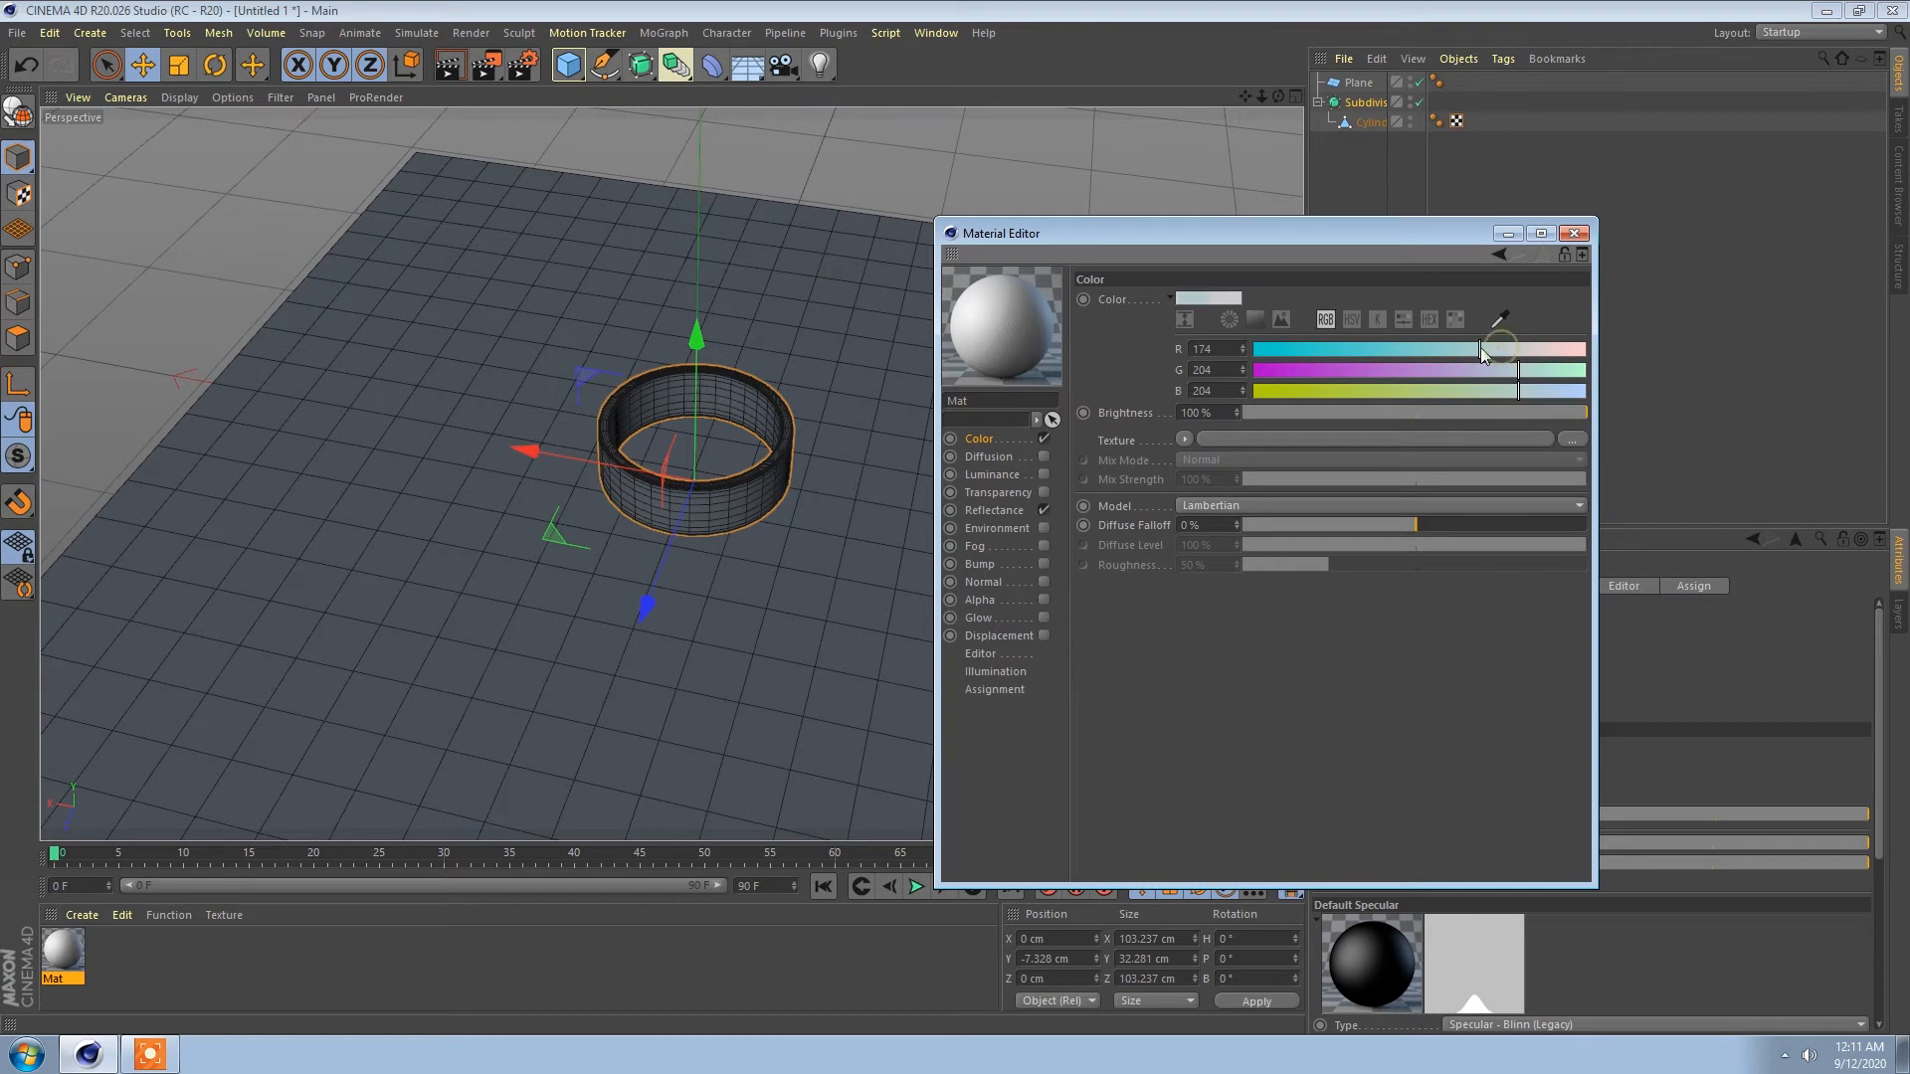
click(1350, 319)
drag(1370, 392, 1454, 388)
click(1253, 370)
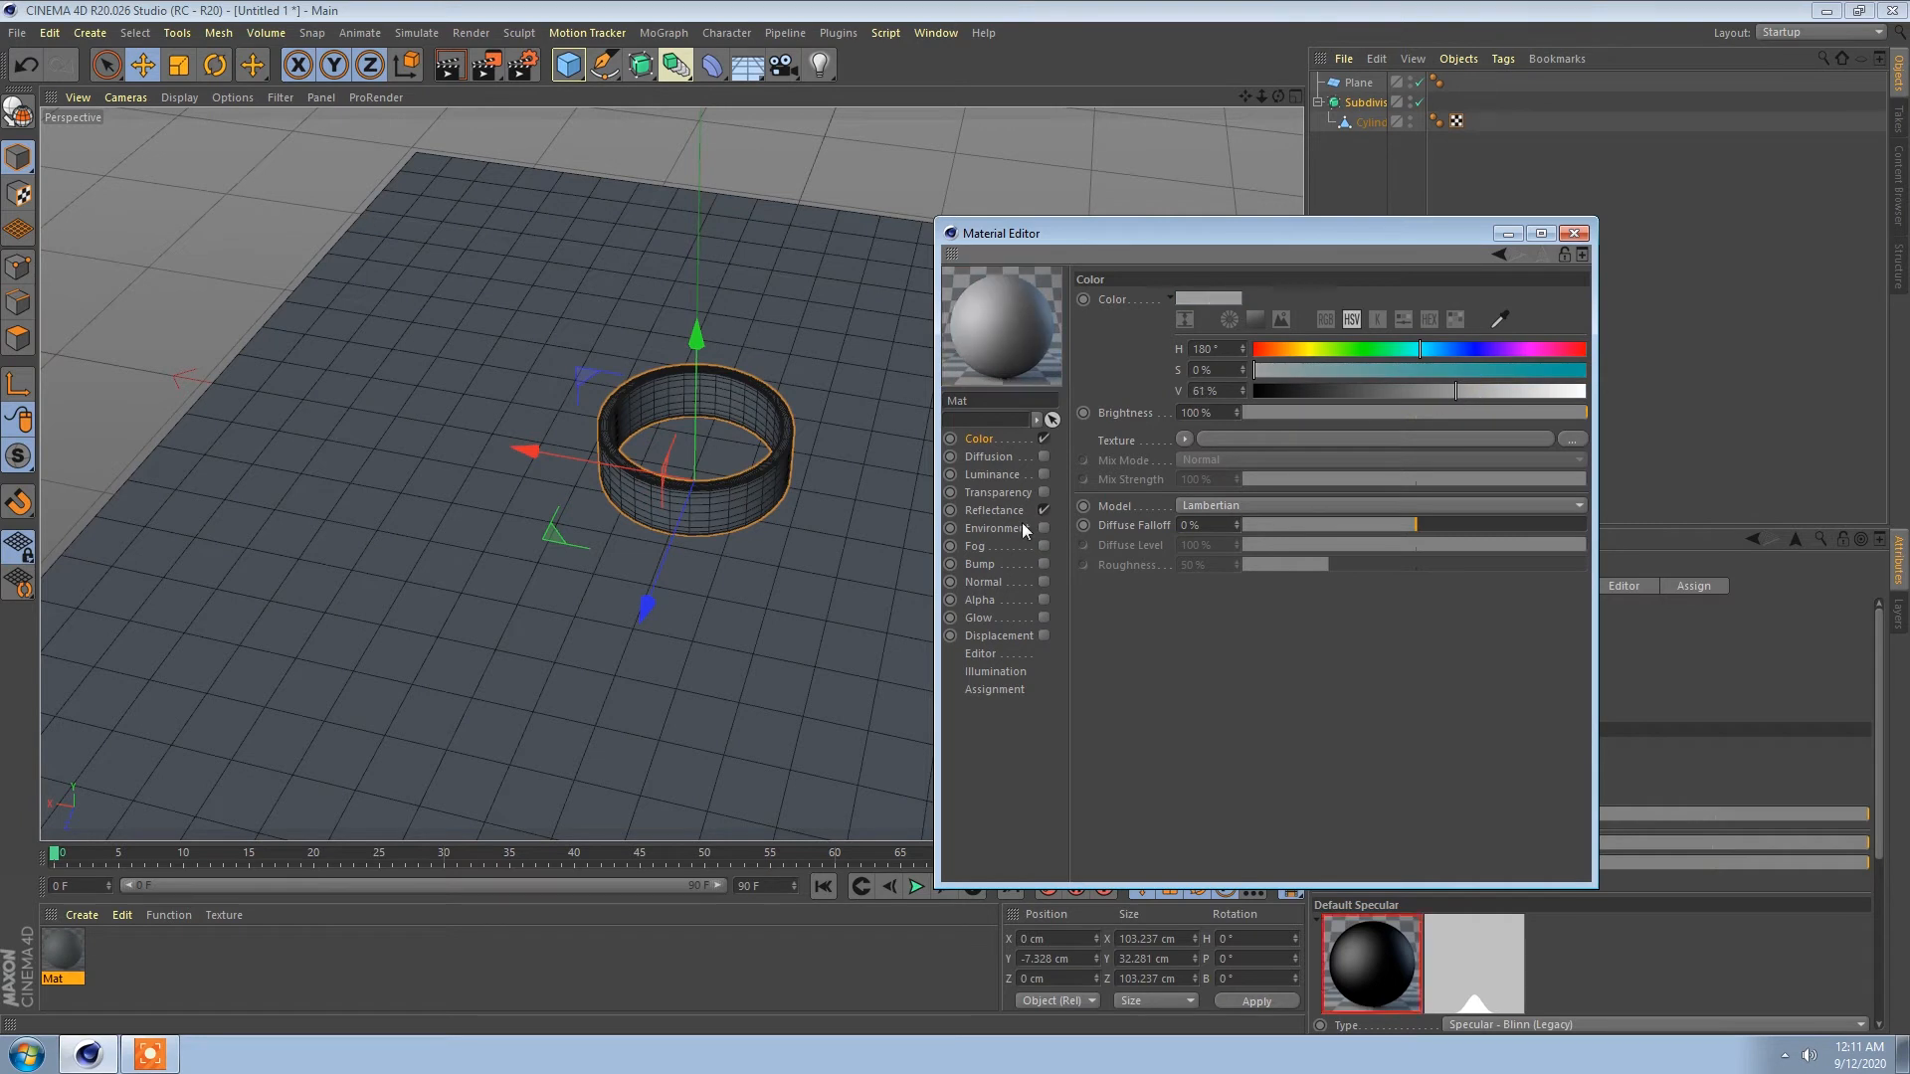
Step: Set the default specular's attenuation to Metal and add a Reflection (Legacy) layer with 27% roughness and 36% specular strength
click(995, 510)
click(1226, 594)
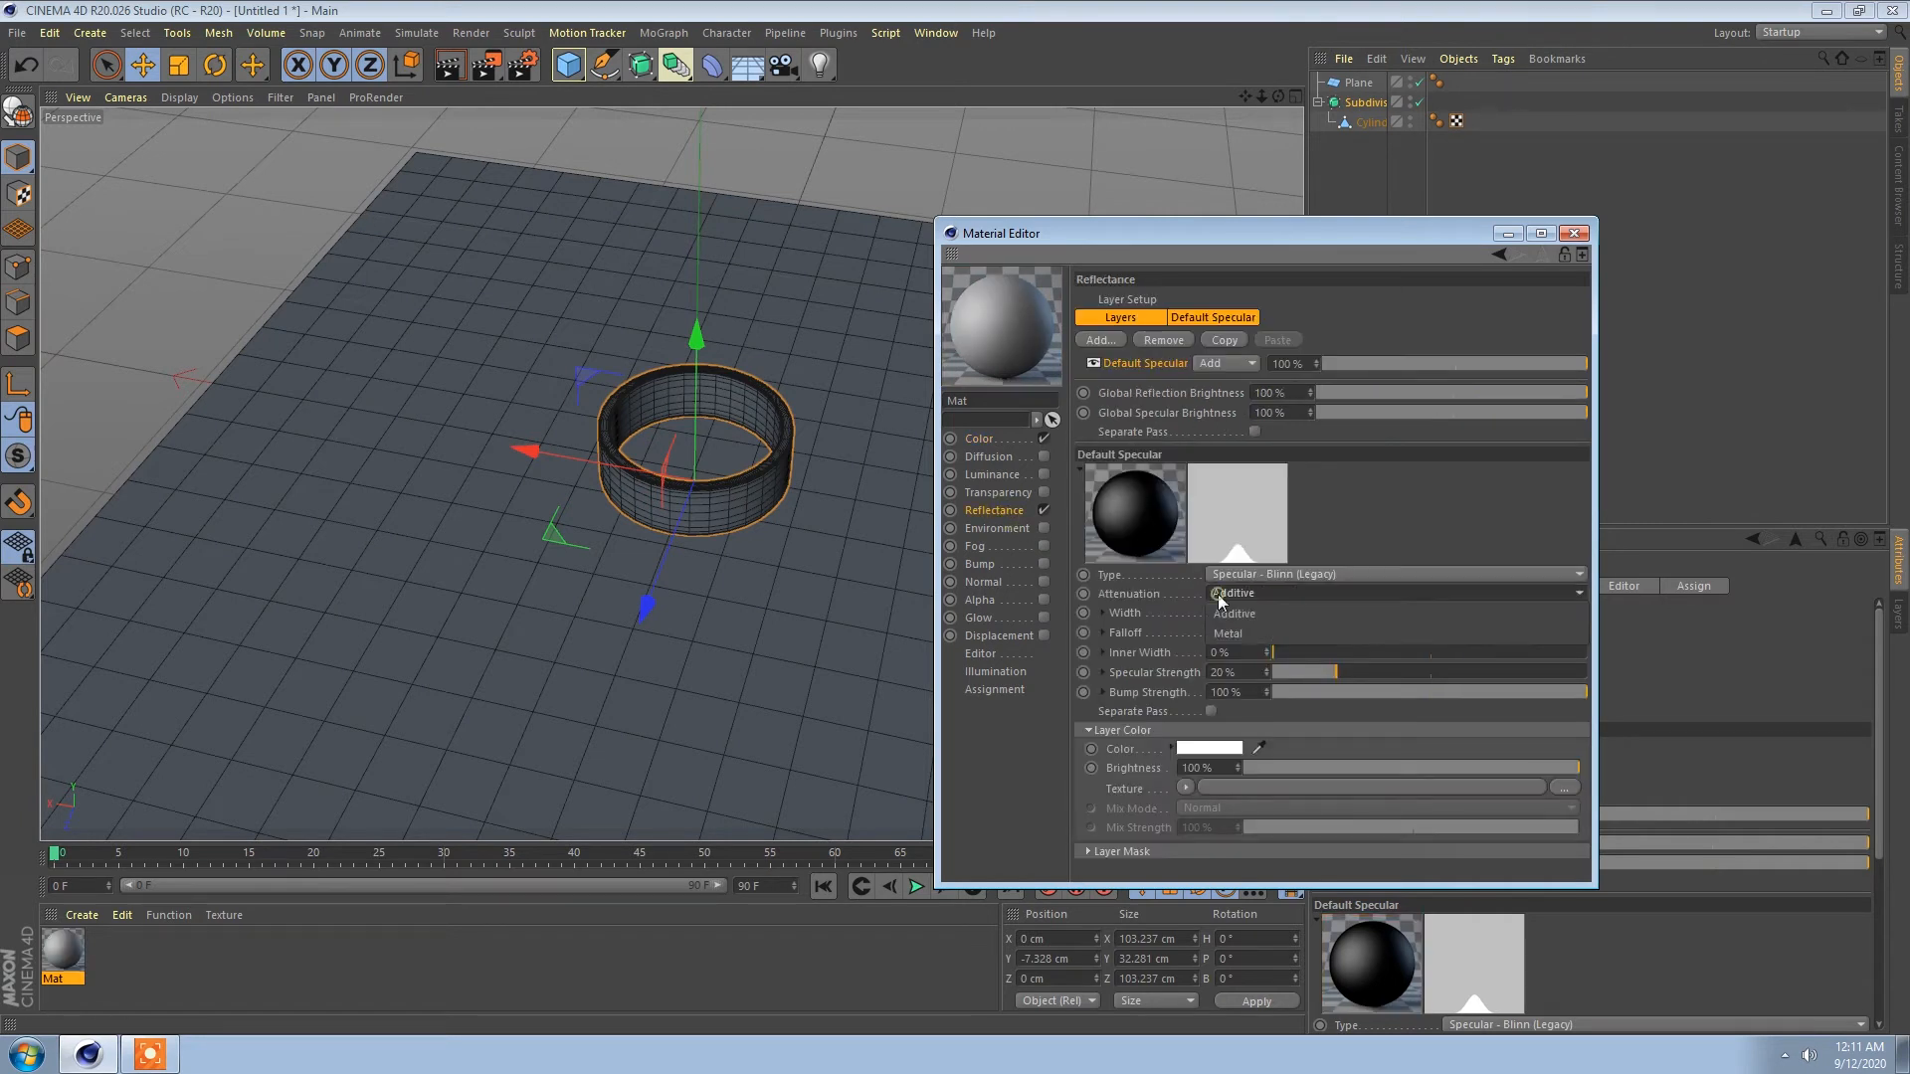
click(1225, 636)
click(1098, 340)
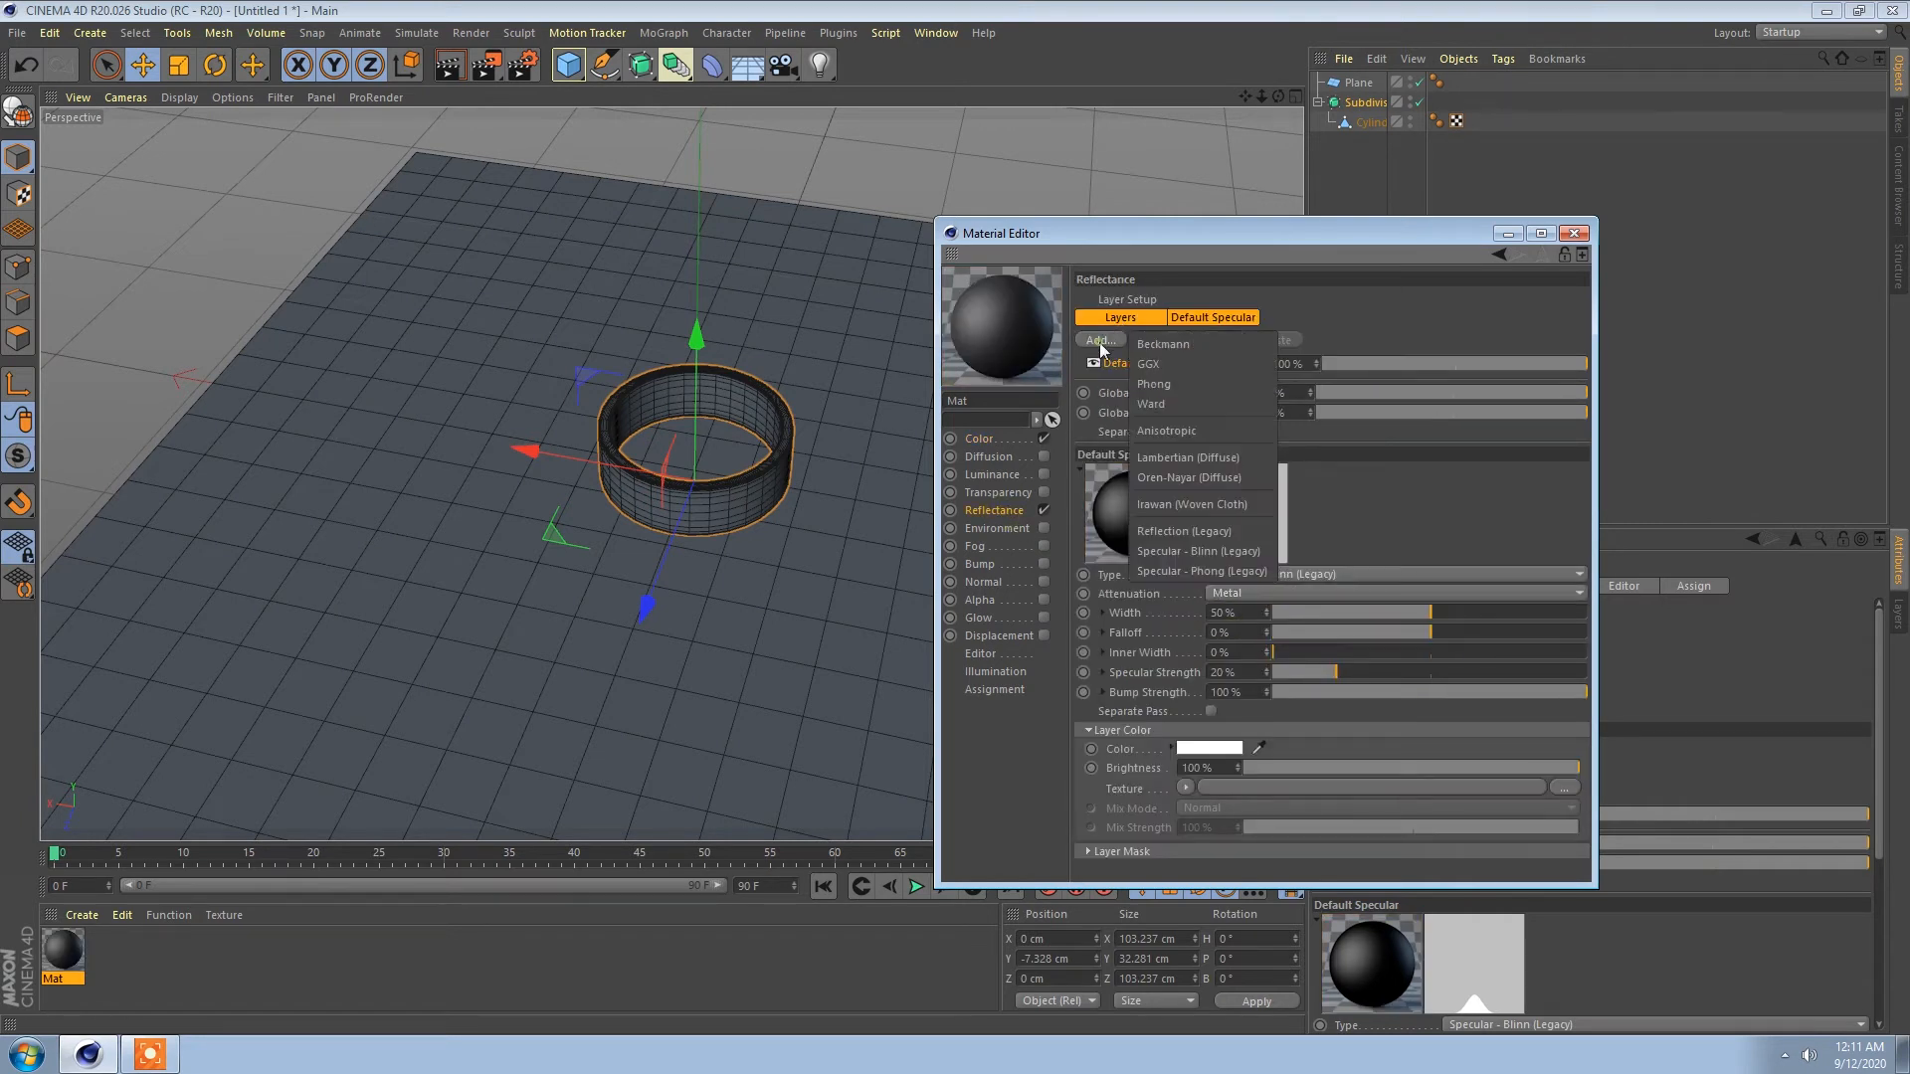
click(1173, 528)
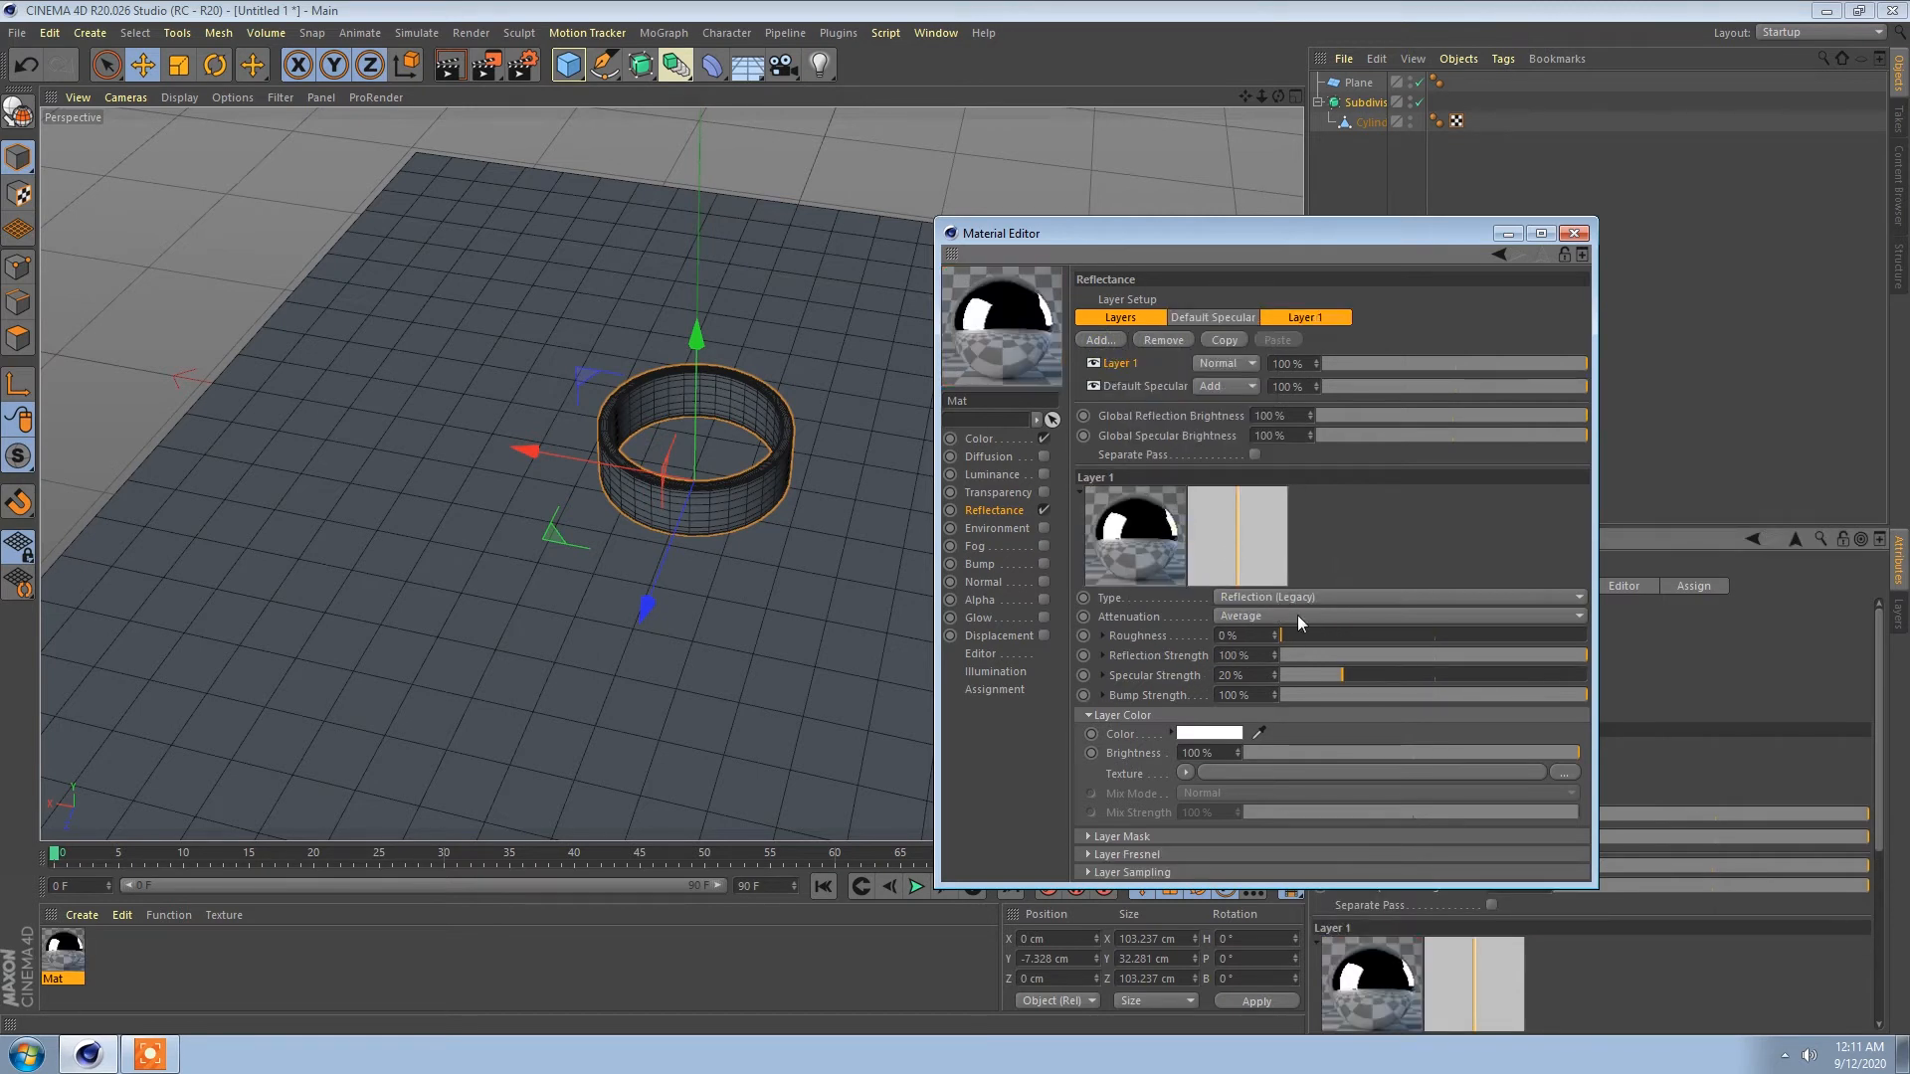
drag(1291, 631, 1392, 675)
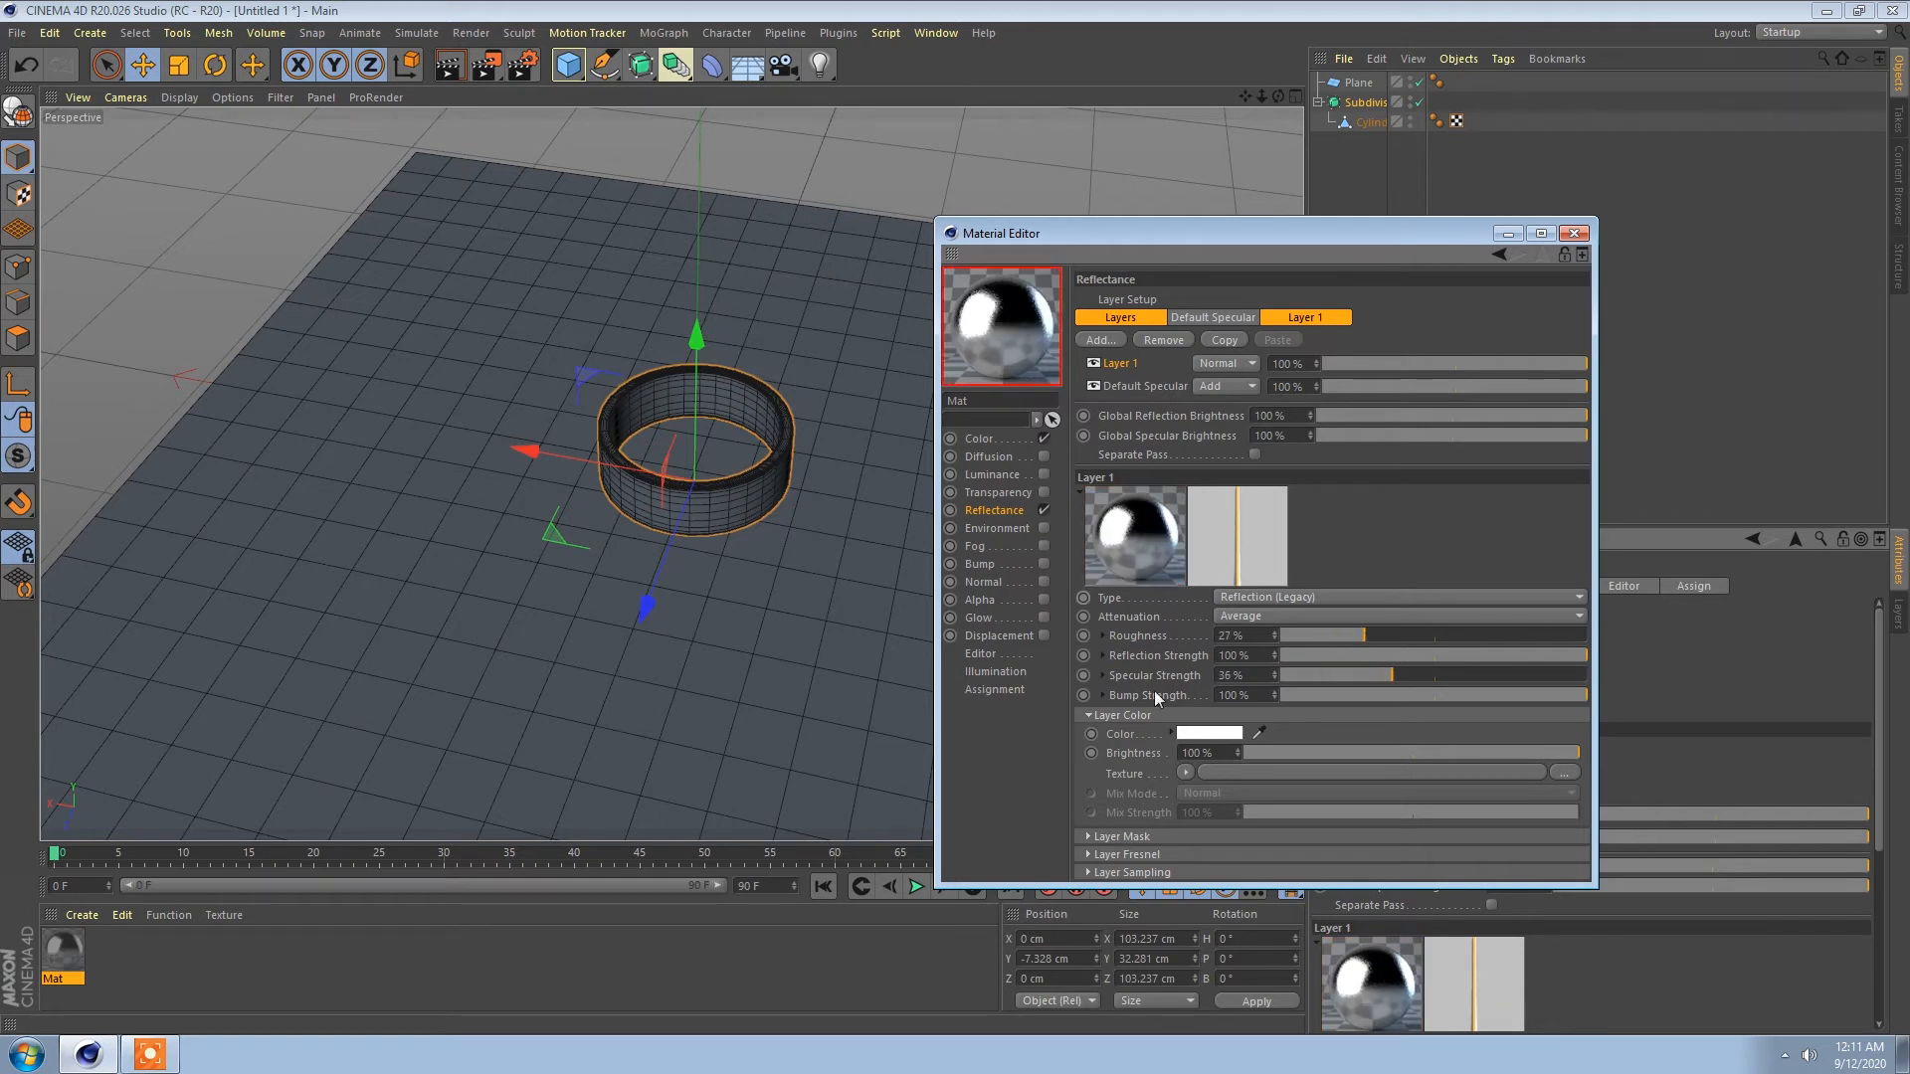
Step: Load the Metal surface shader as the reflection layer's colour texture and open the shader's settings
click(1185, 772)
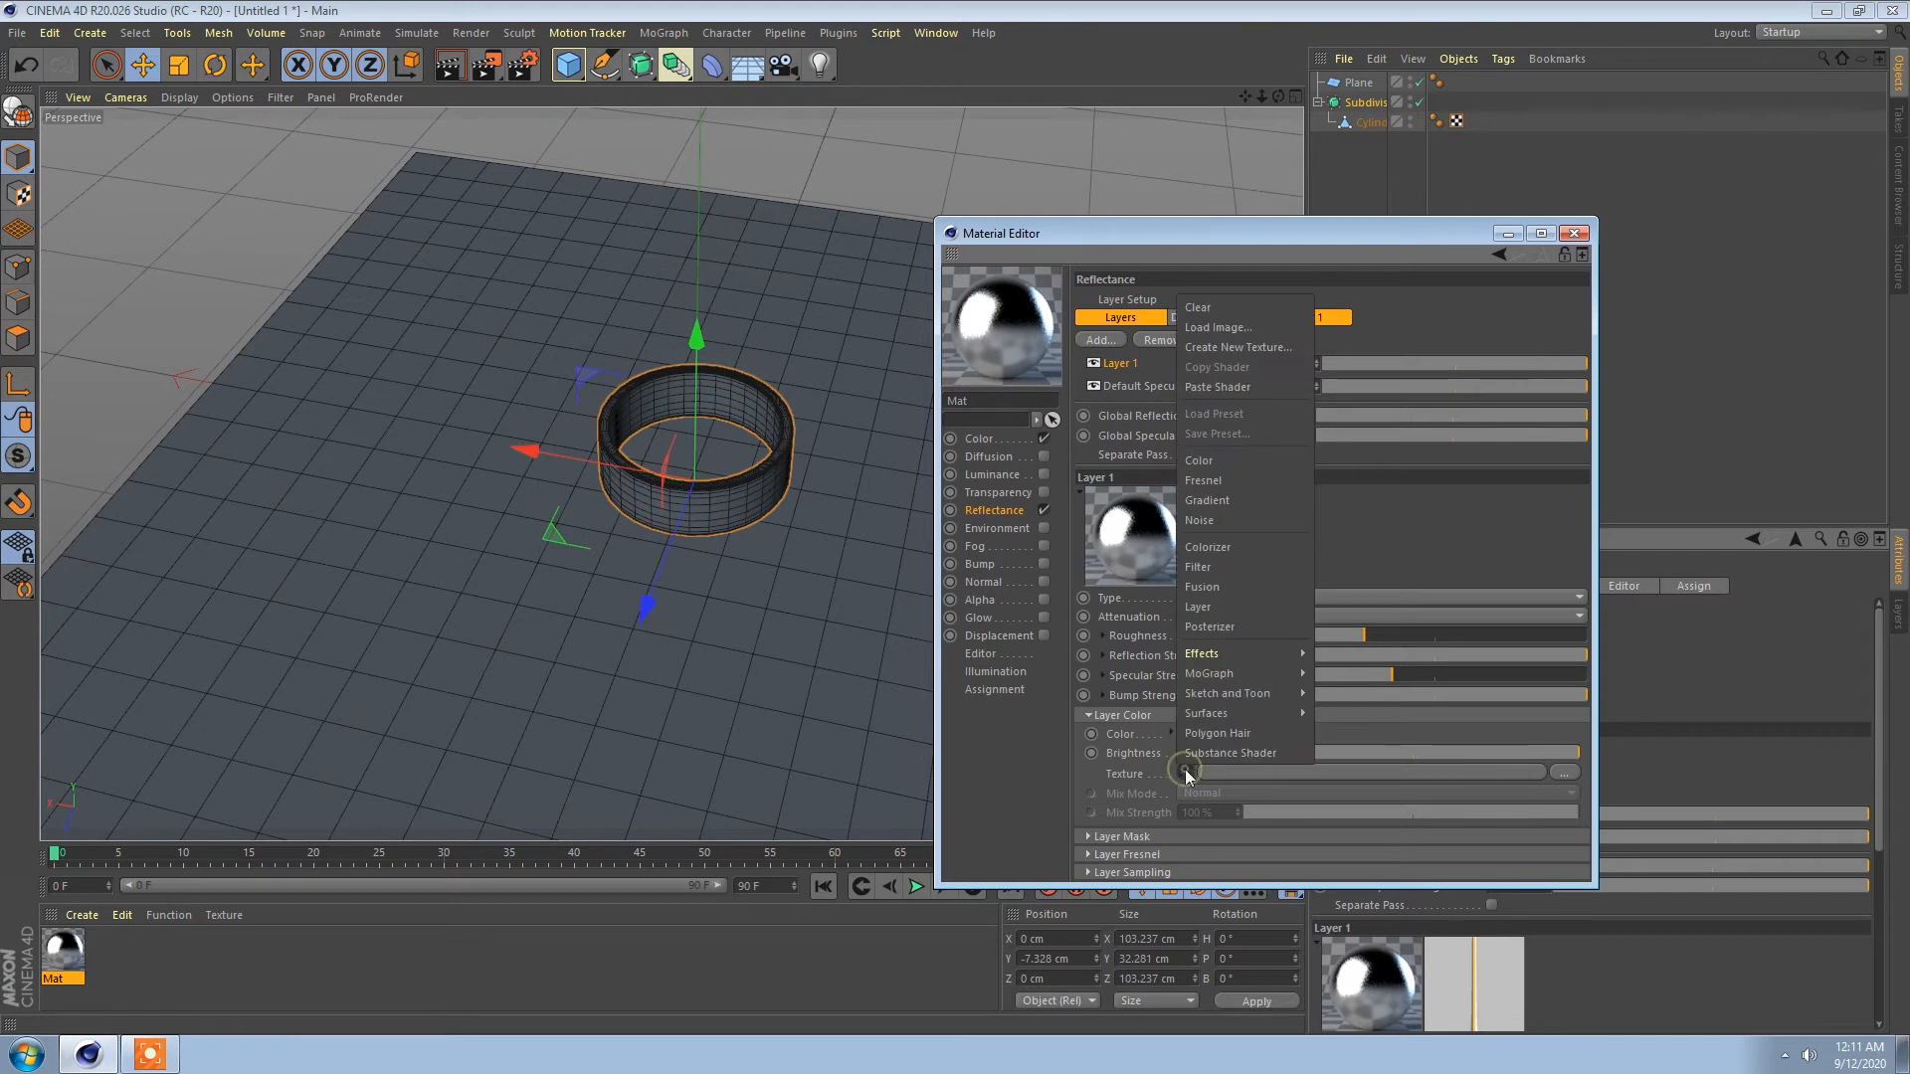
mouse_move(1215, 714)
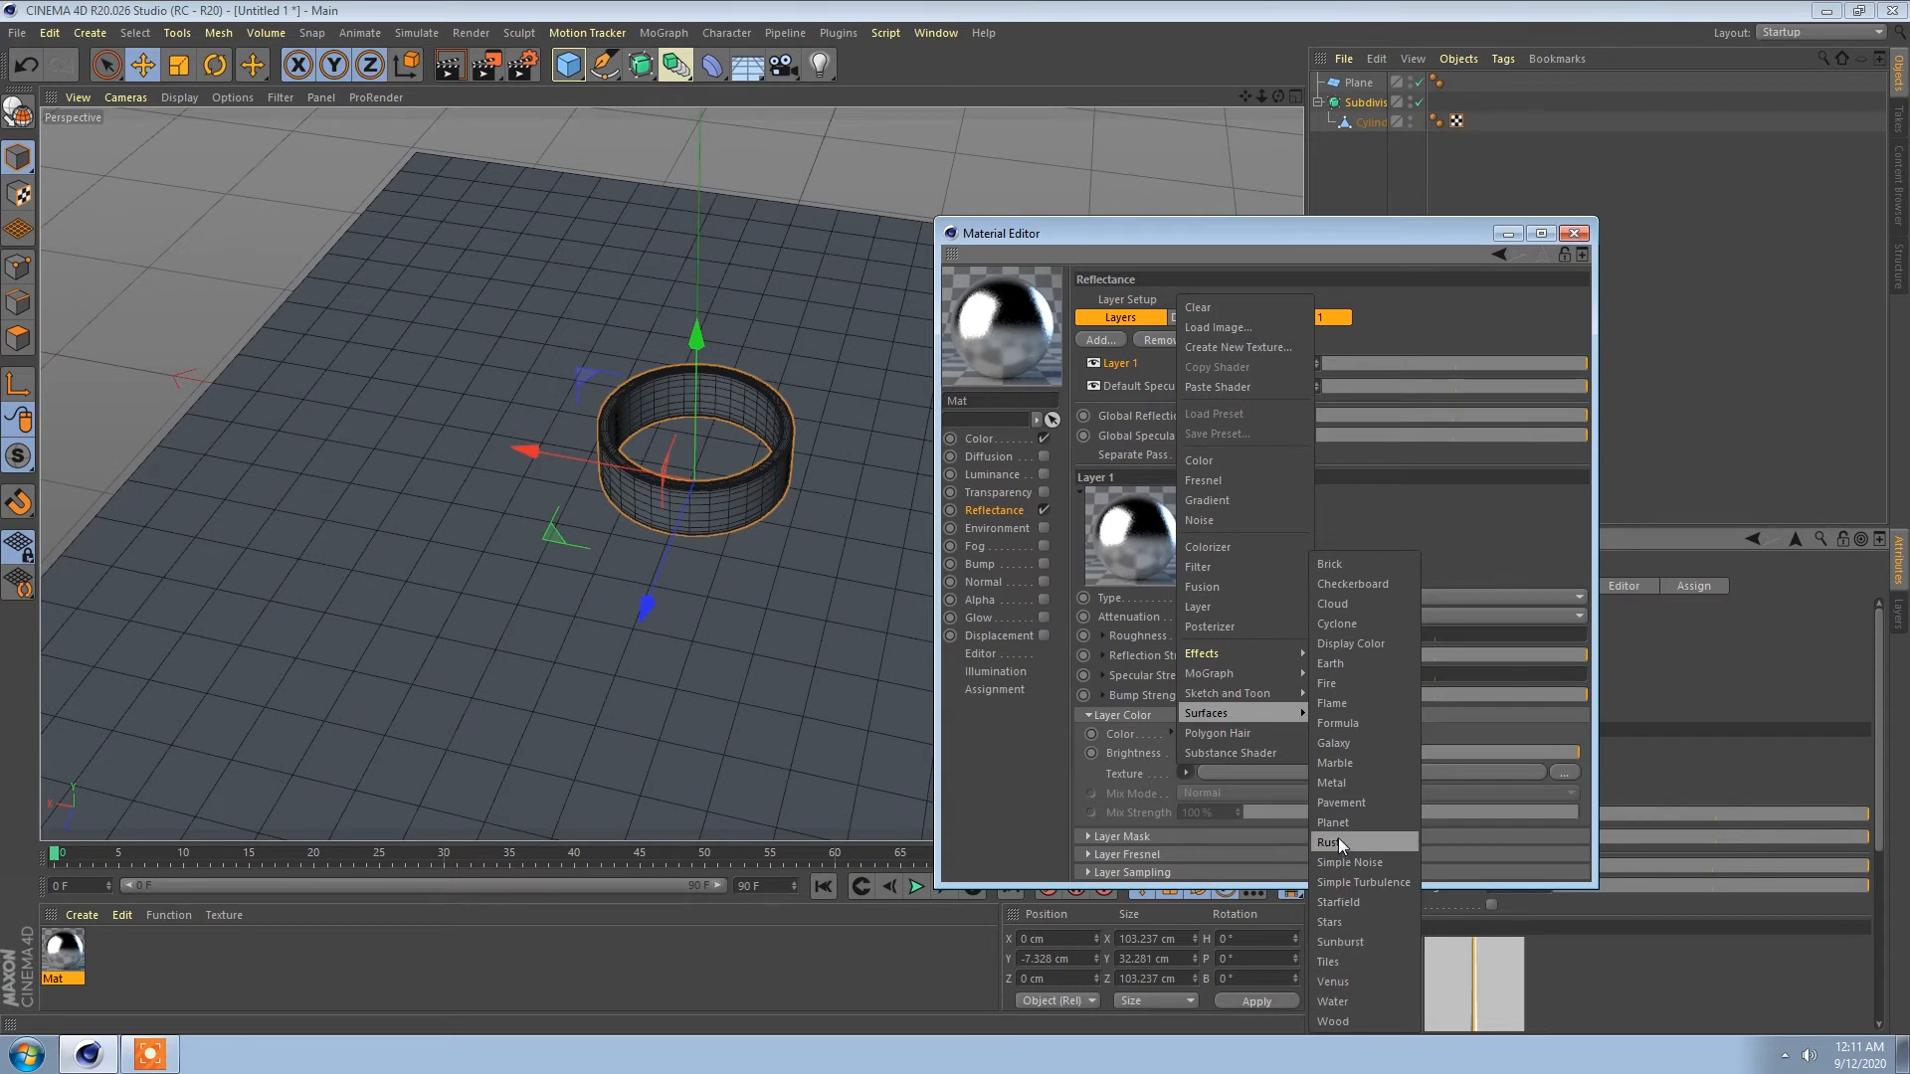
click(1345, 784)
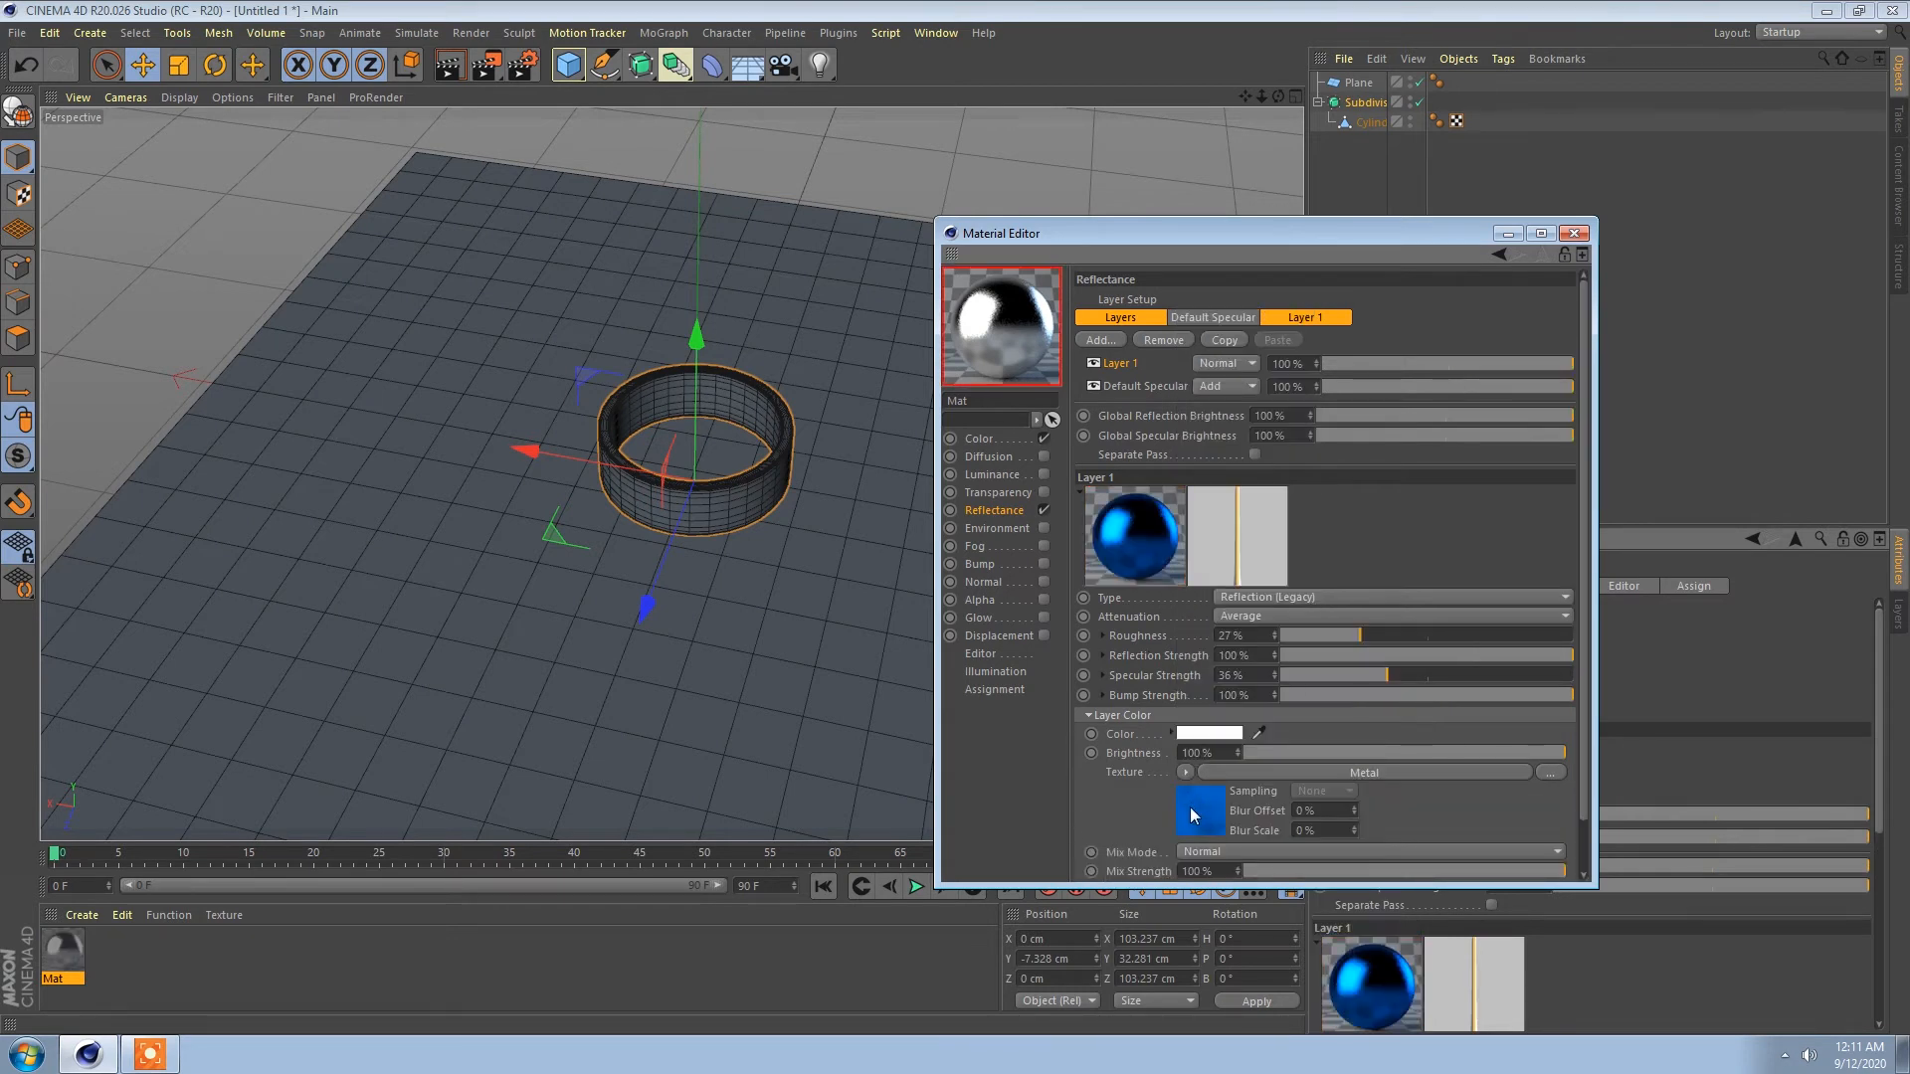
scroll(1156, 816, down, 1)
click(1193, 748)
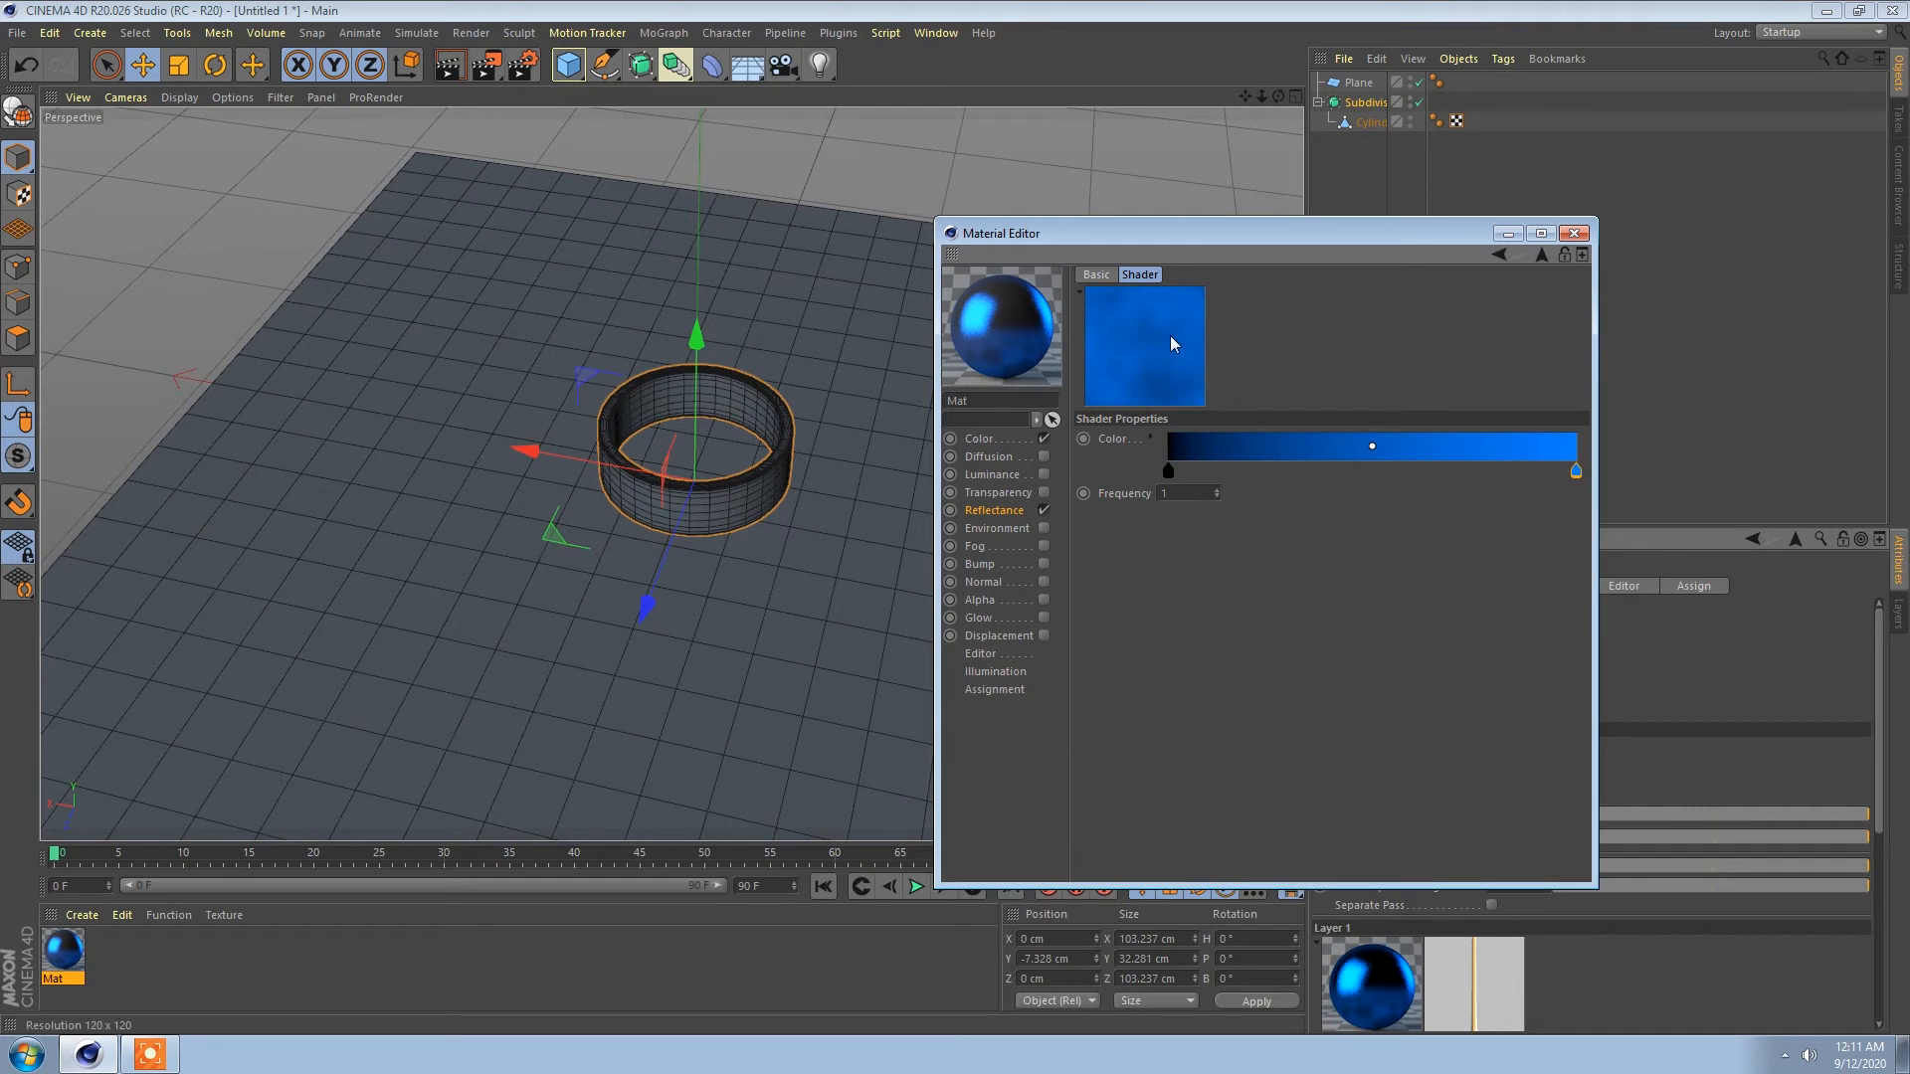
Step: Recolour the Metal shader's gradient with a 39% grey start knot and a white end knot
double_click(1168, 474)
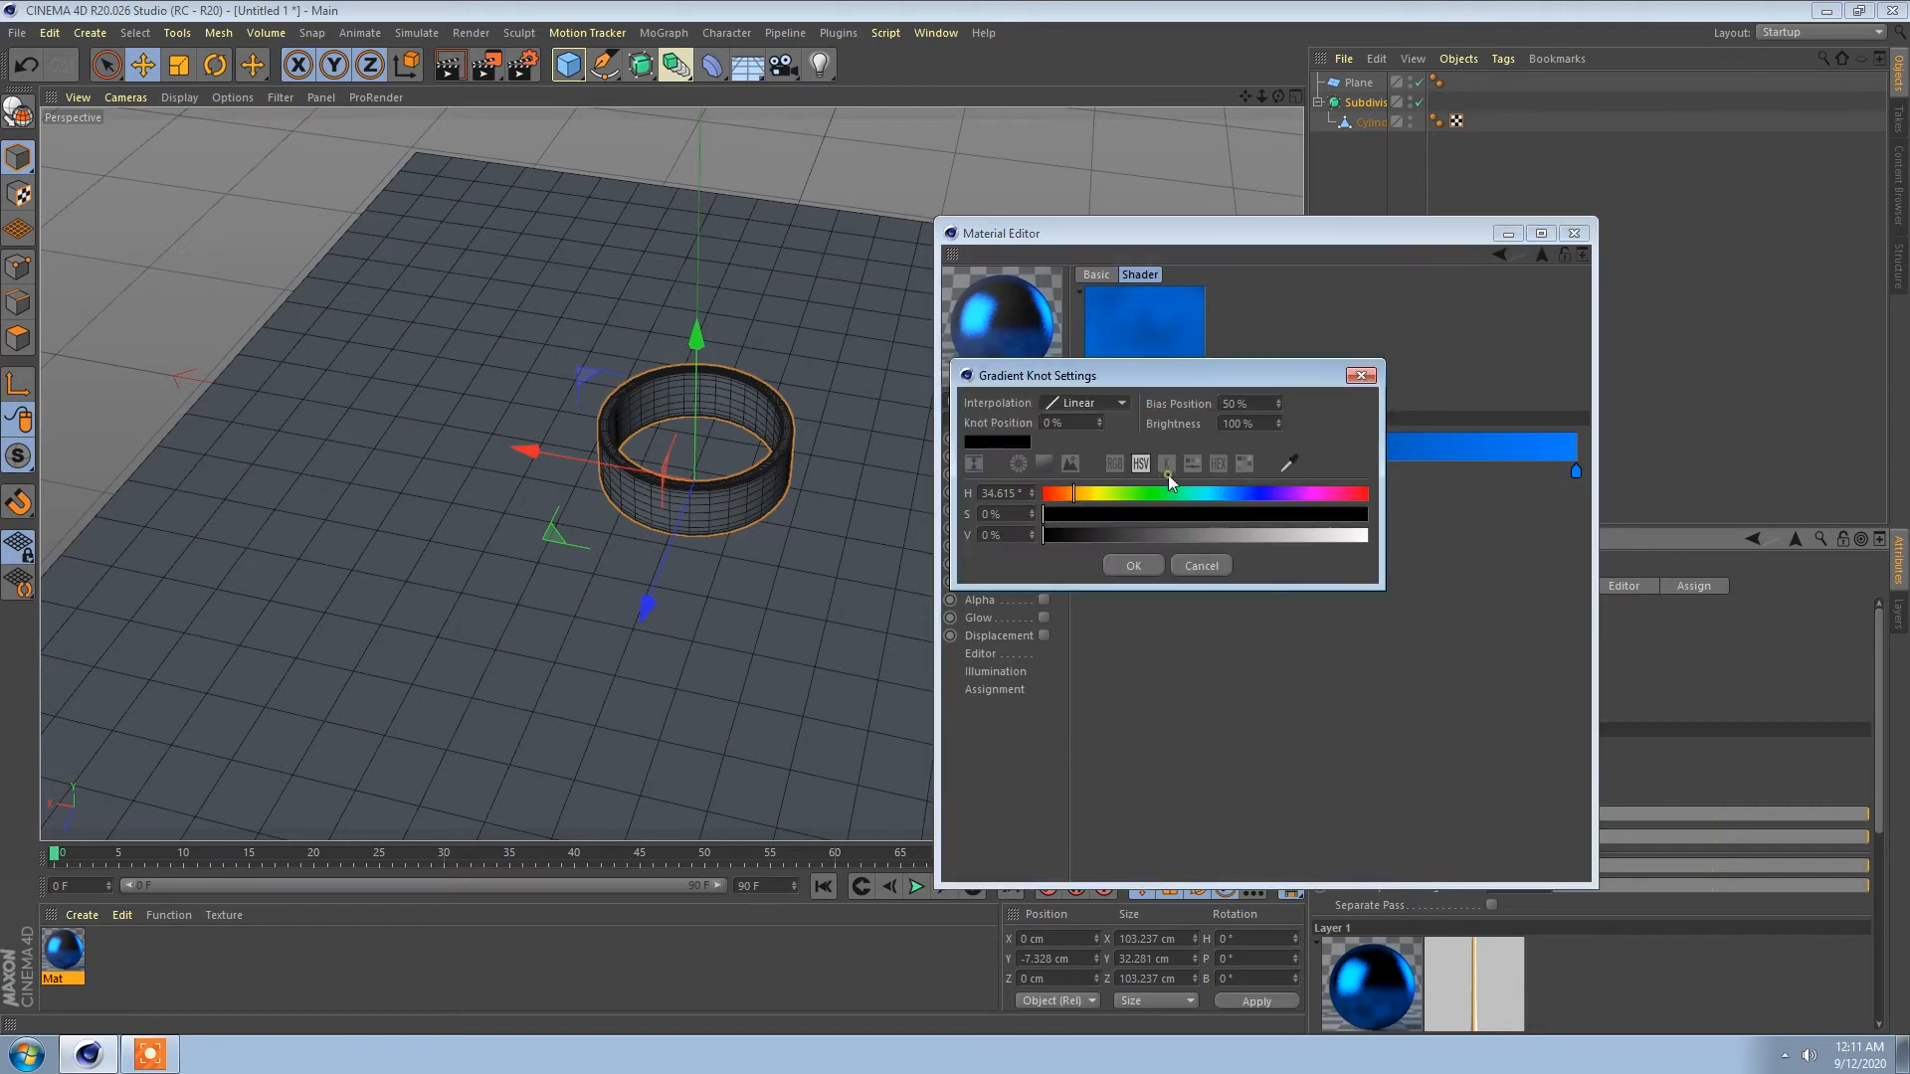
click(1170, 538)
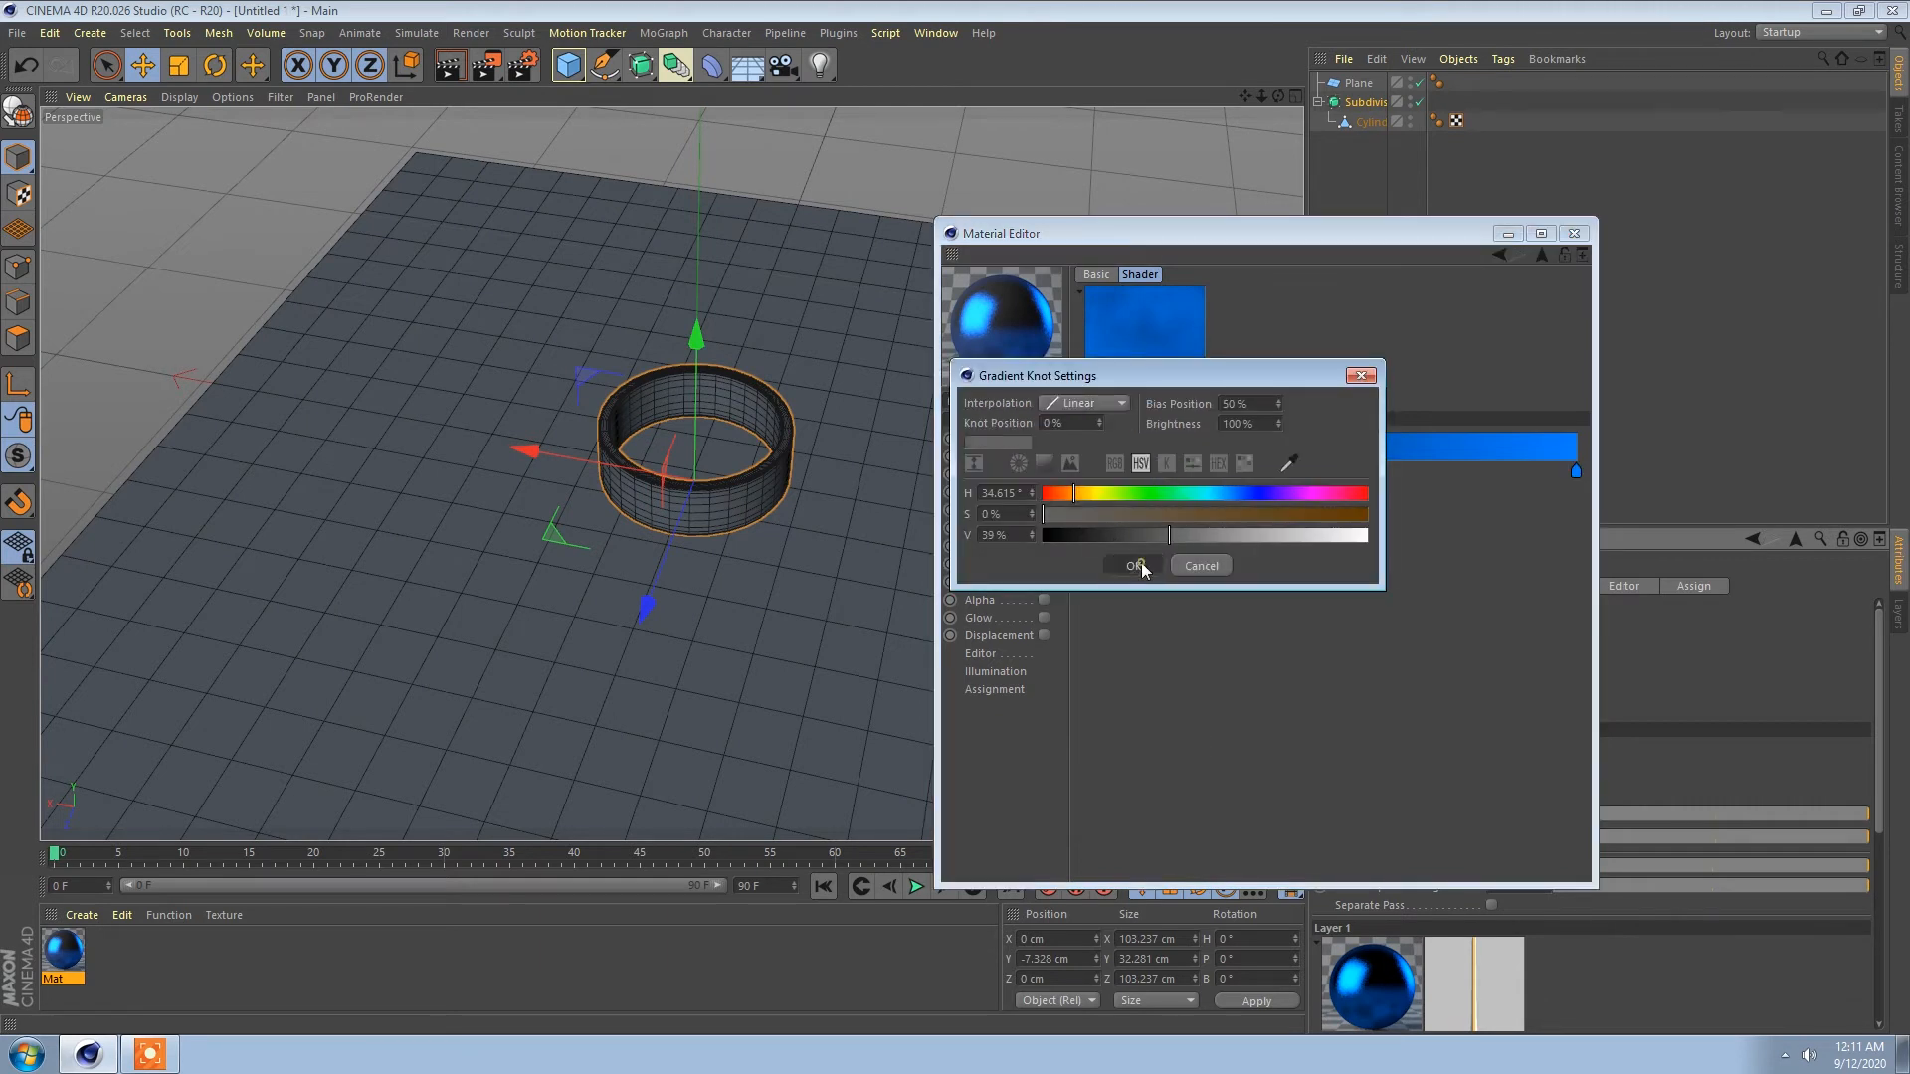
click(1142, 563)
double_click(1576, 471)
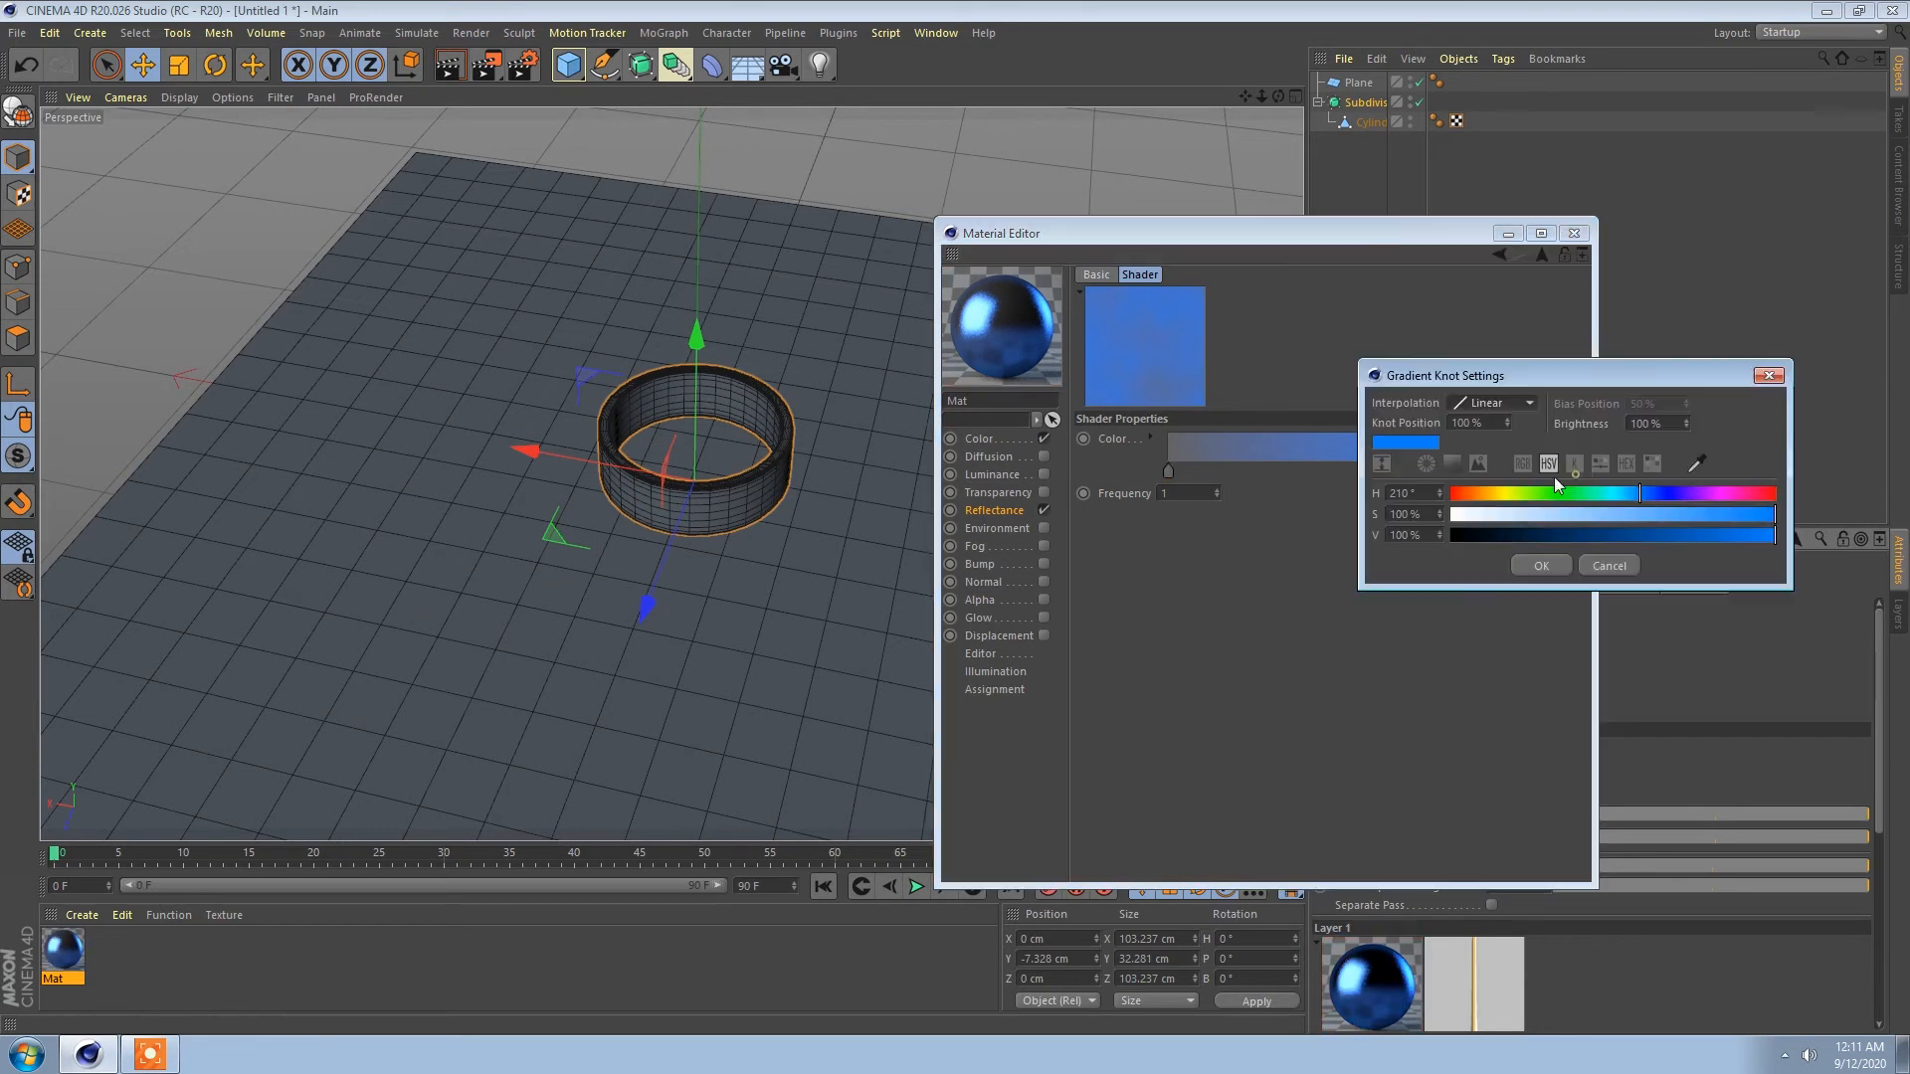
drag(1527, 514, 1446, 515)
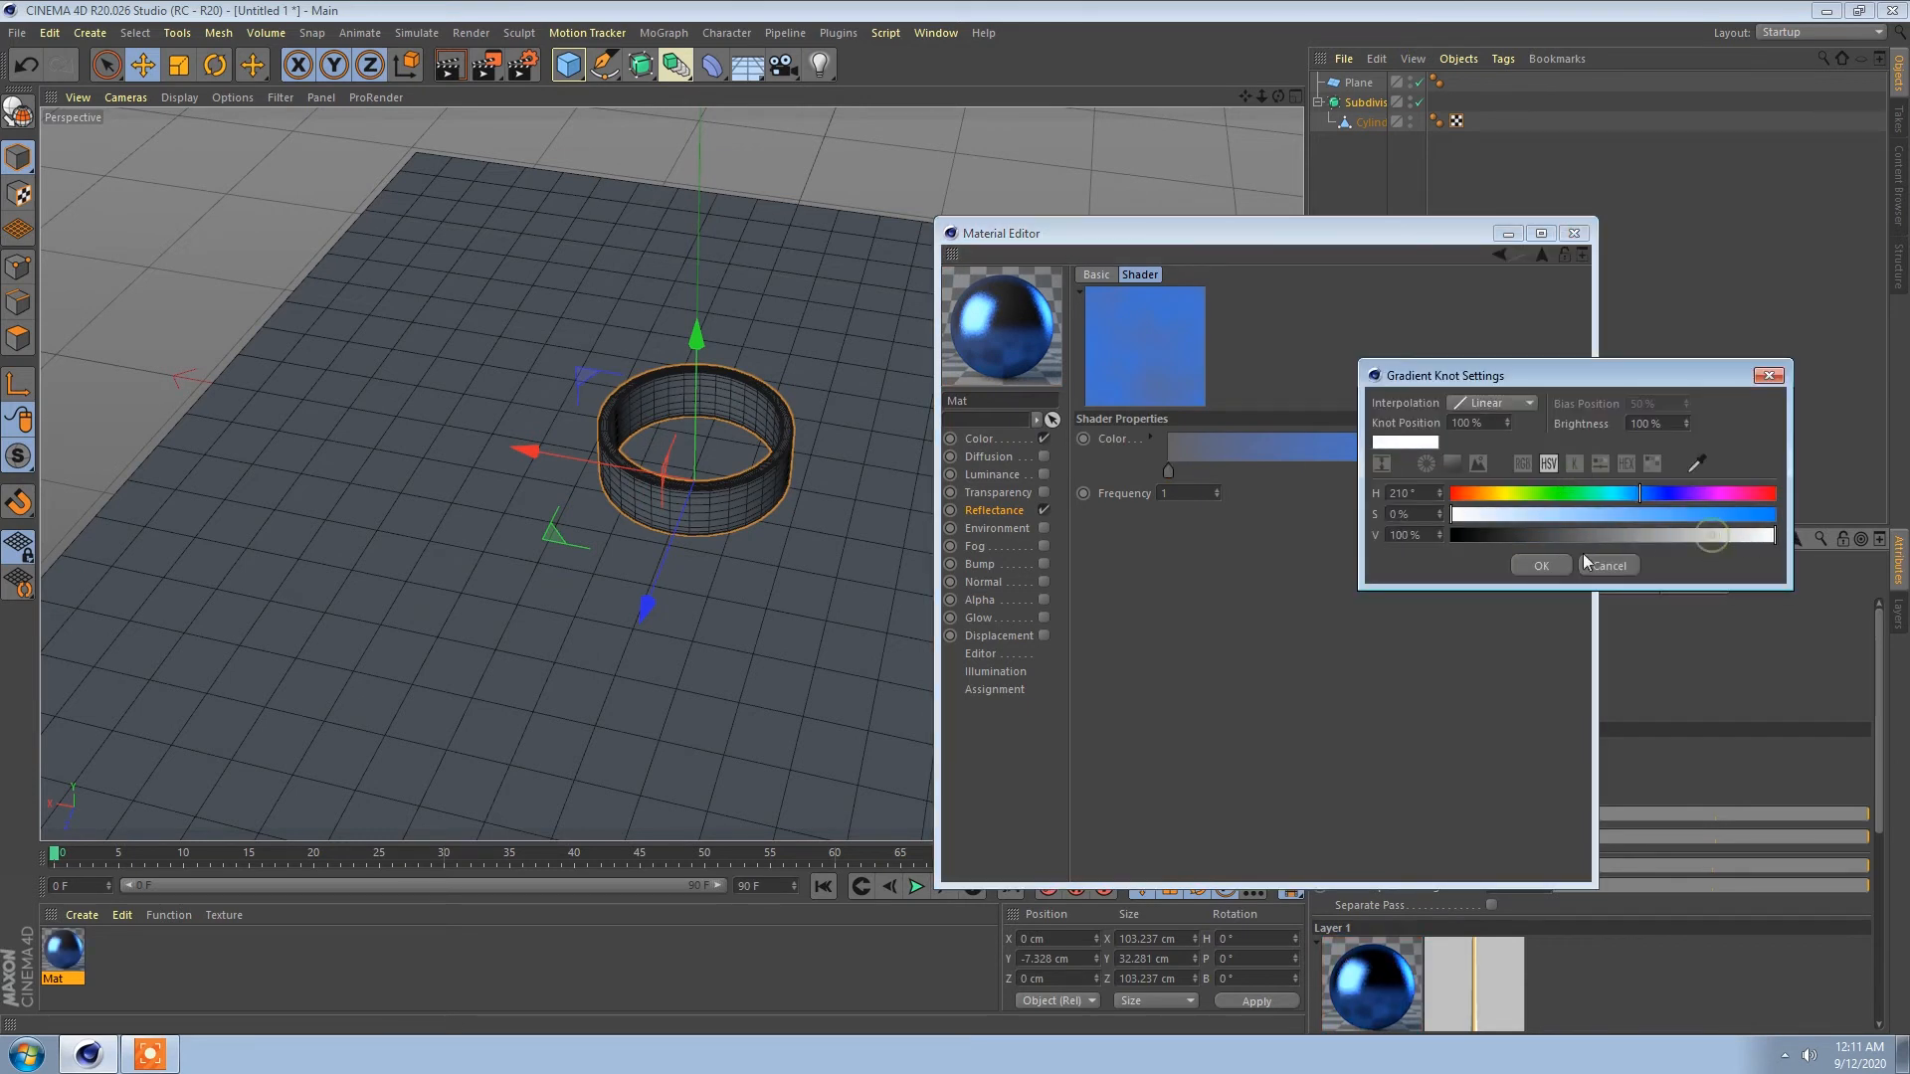
click(1541, 566)
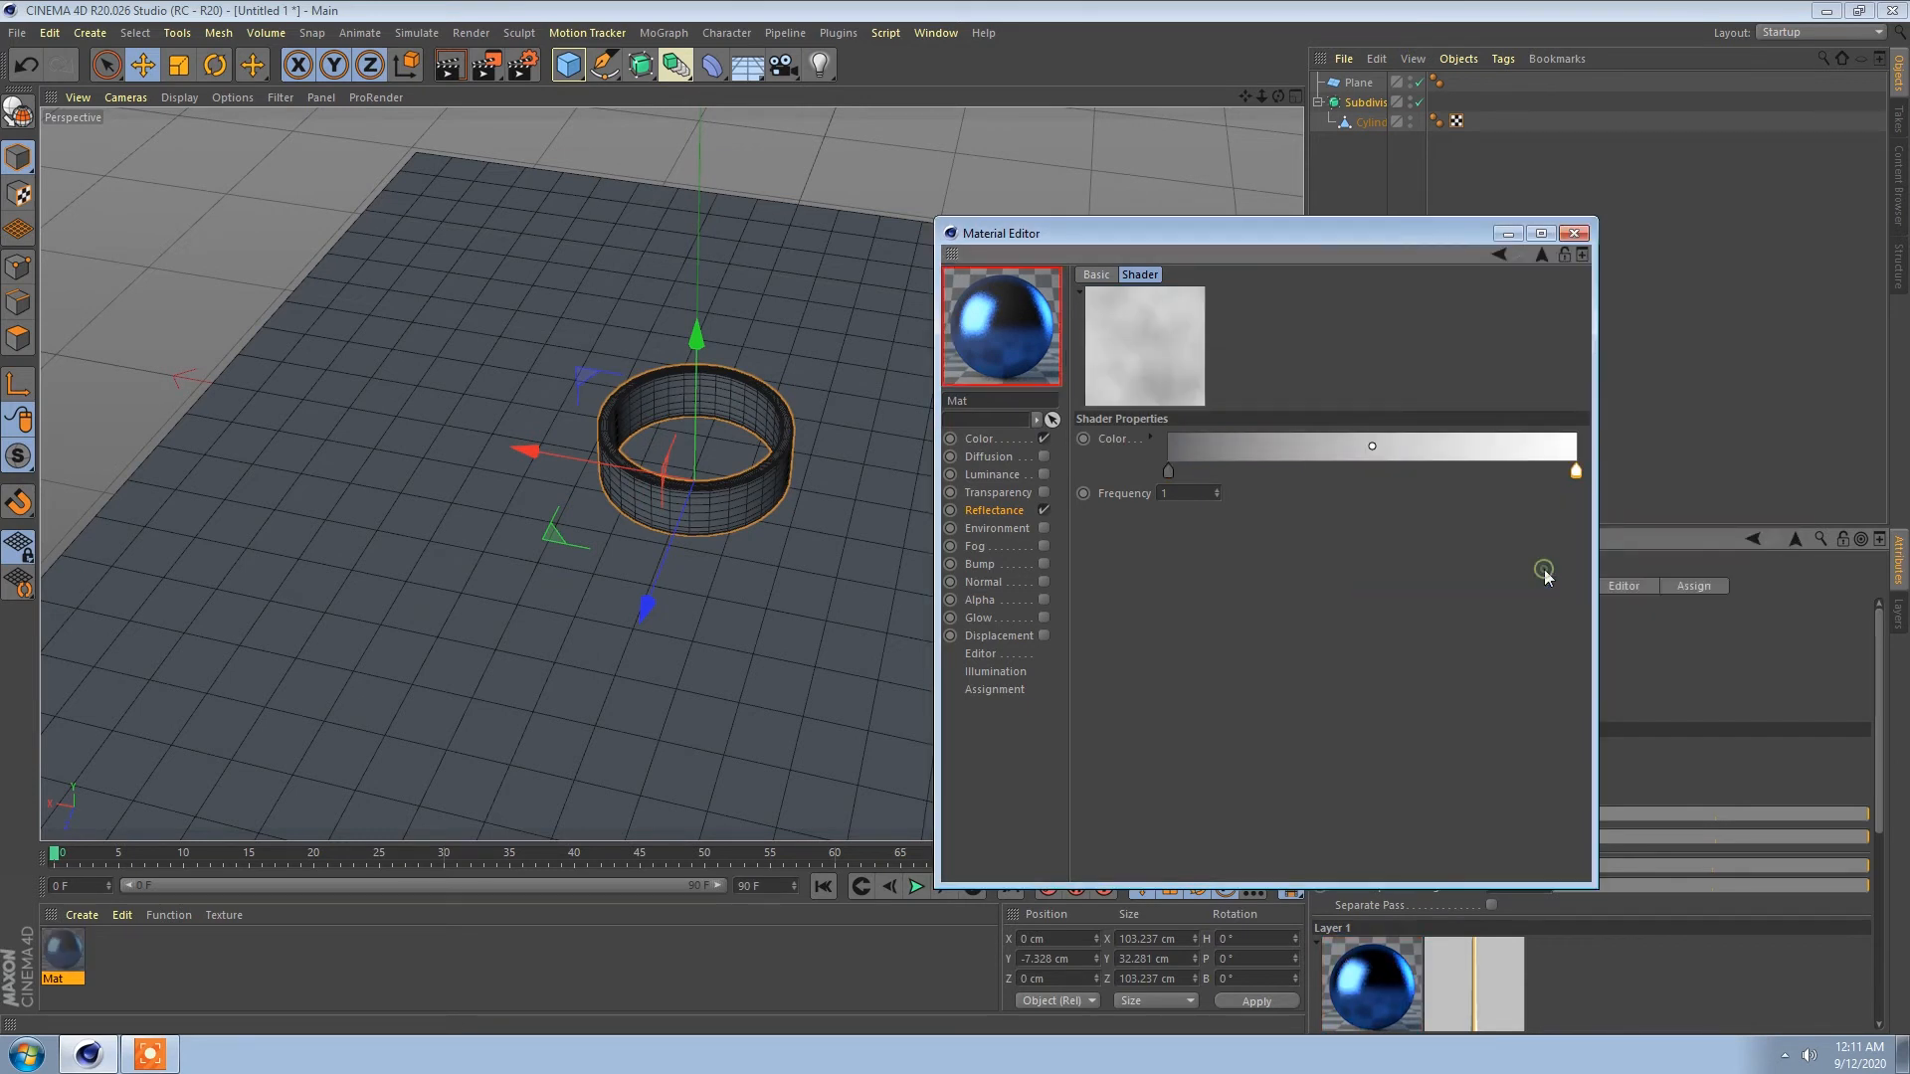
Step: Darken the gradient's start knot to 22% value and return to the material's reflectance settings
double_click(1169, 473)
drag(1195, 537, 1115, 538)
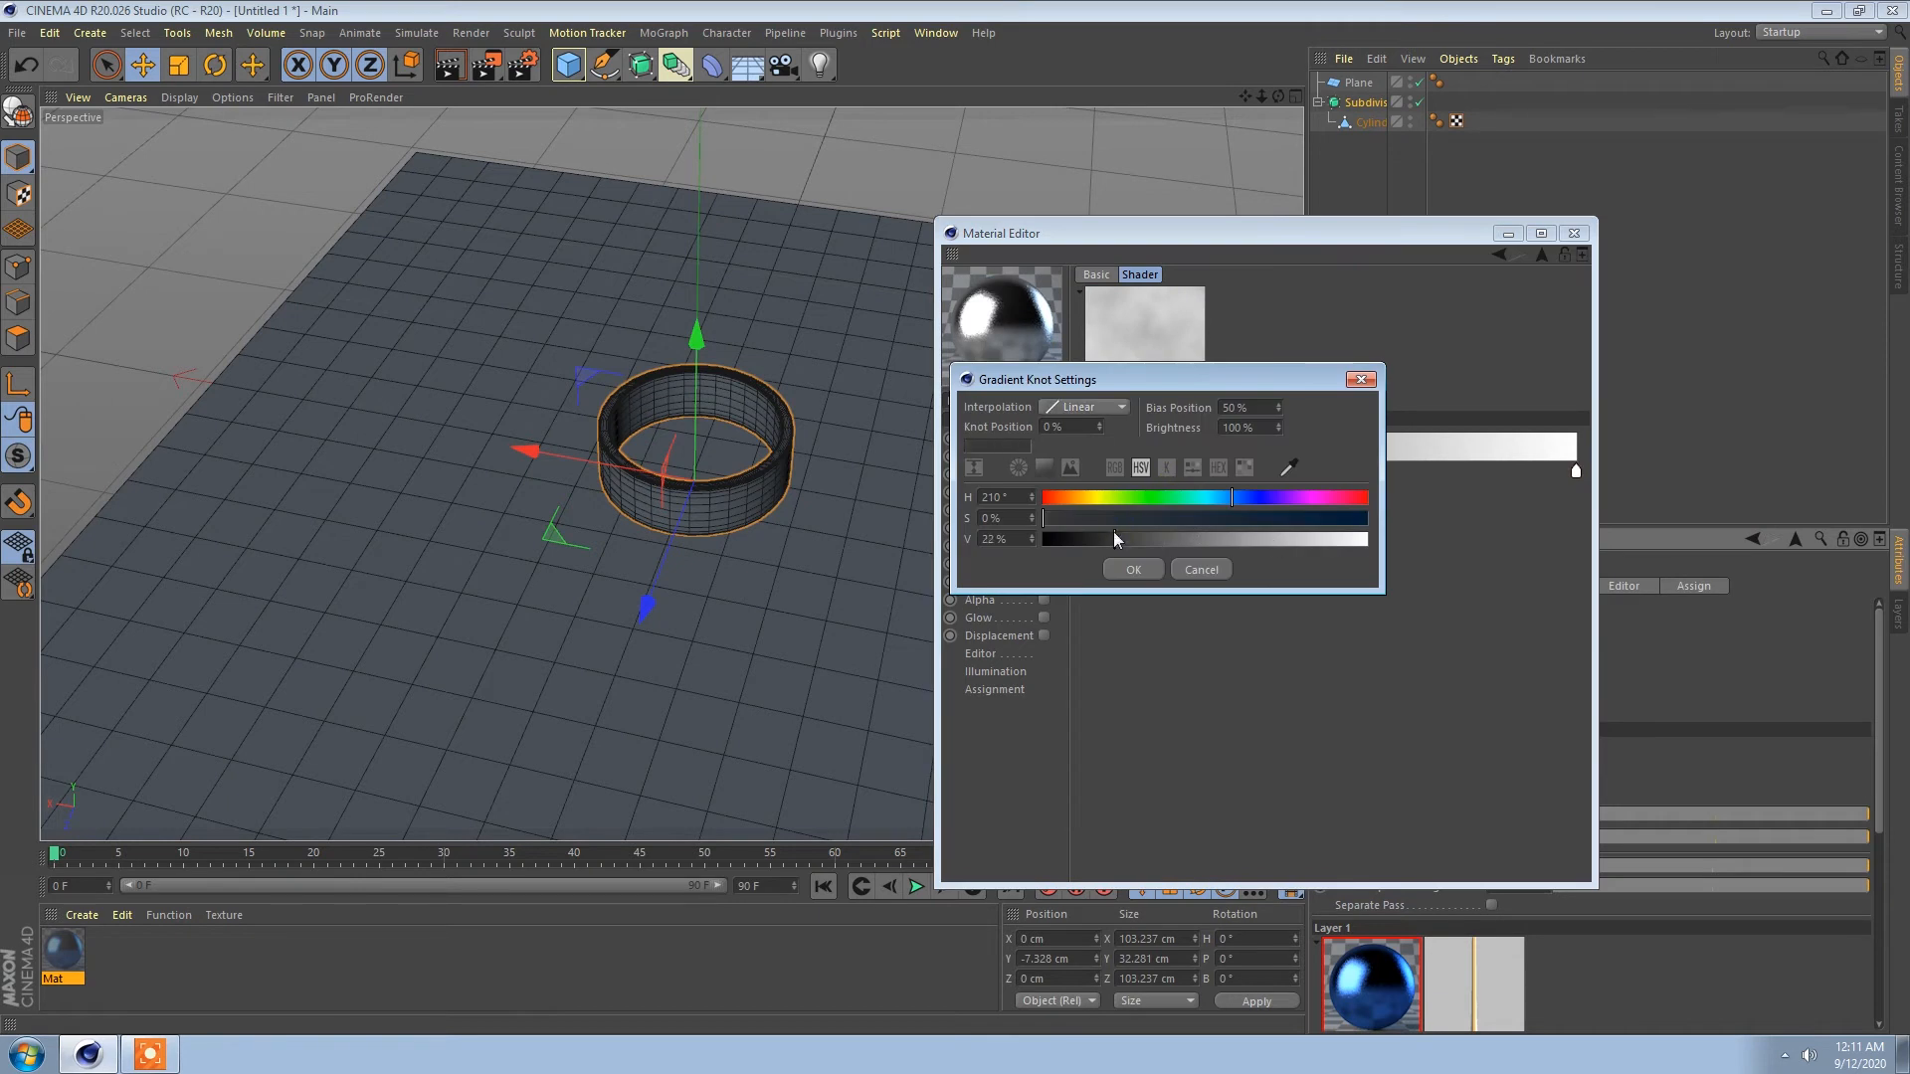
click(1120, 569)
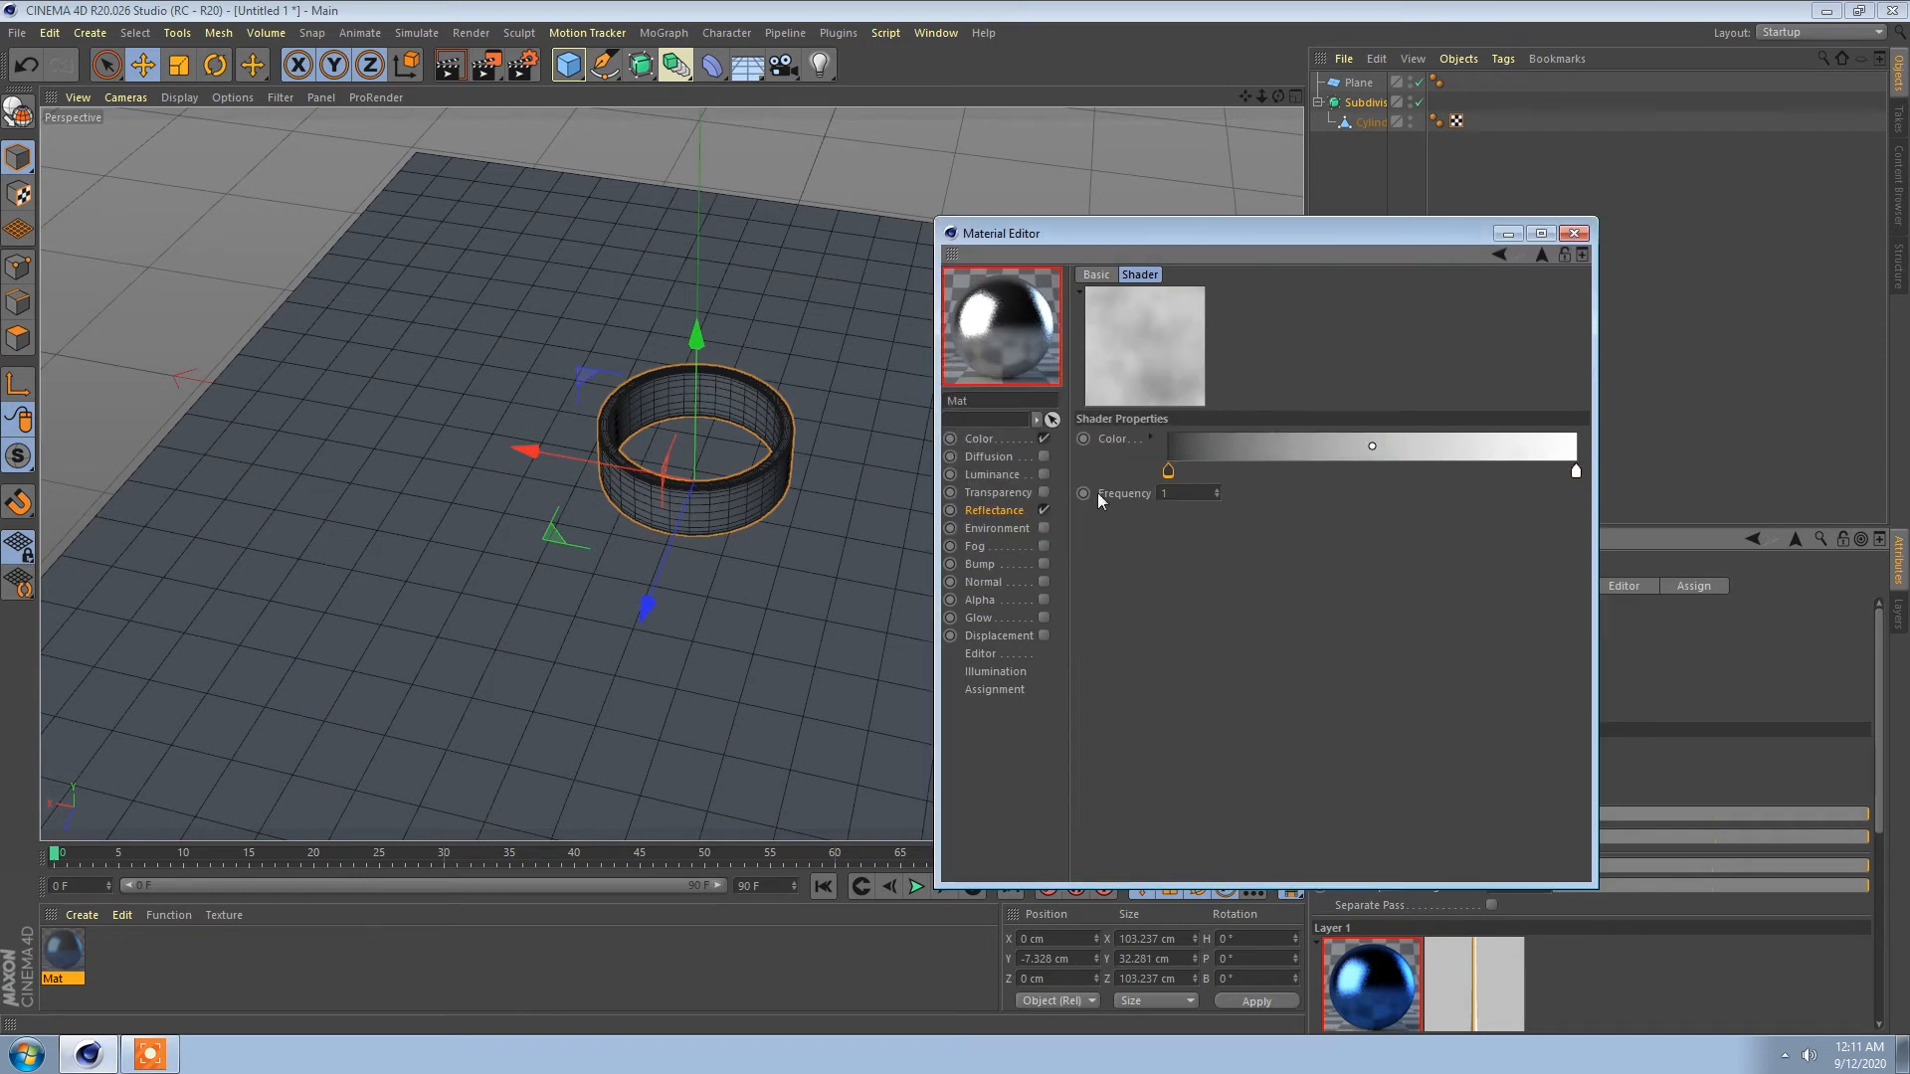
click(1499, 255)
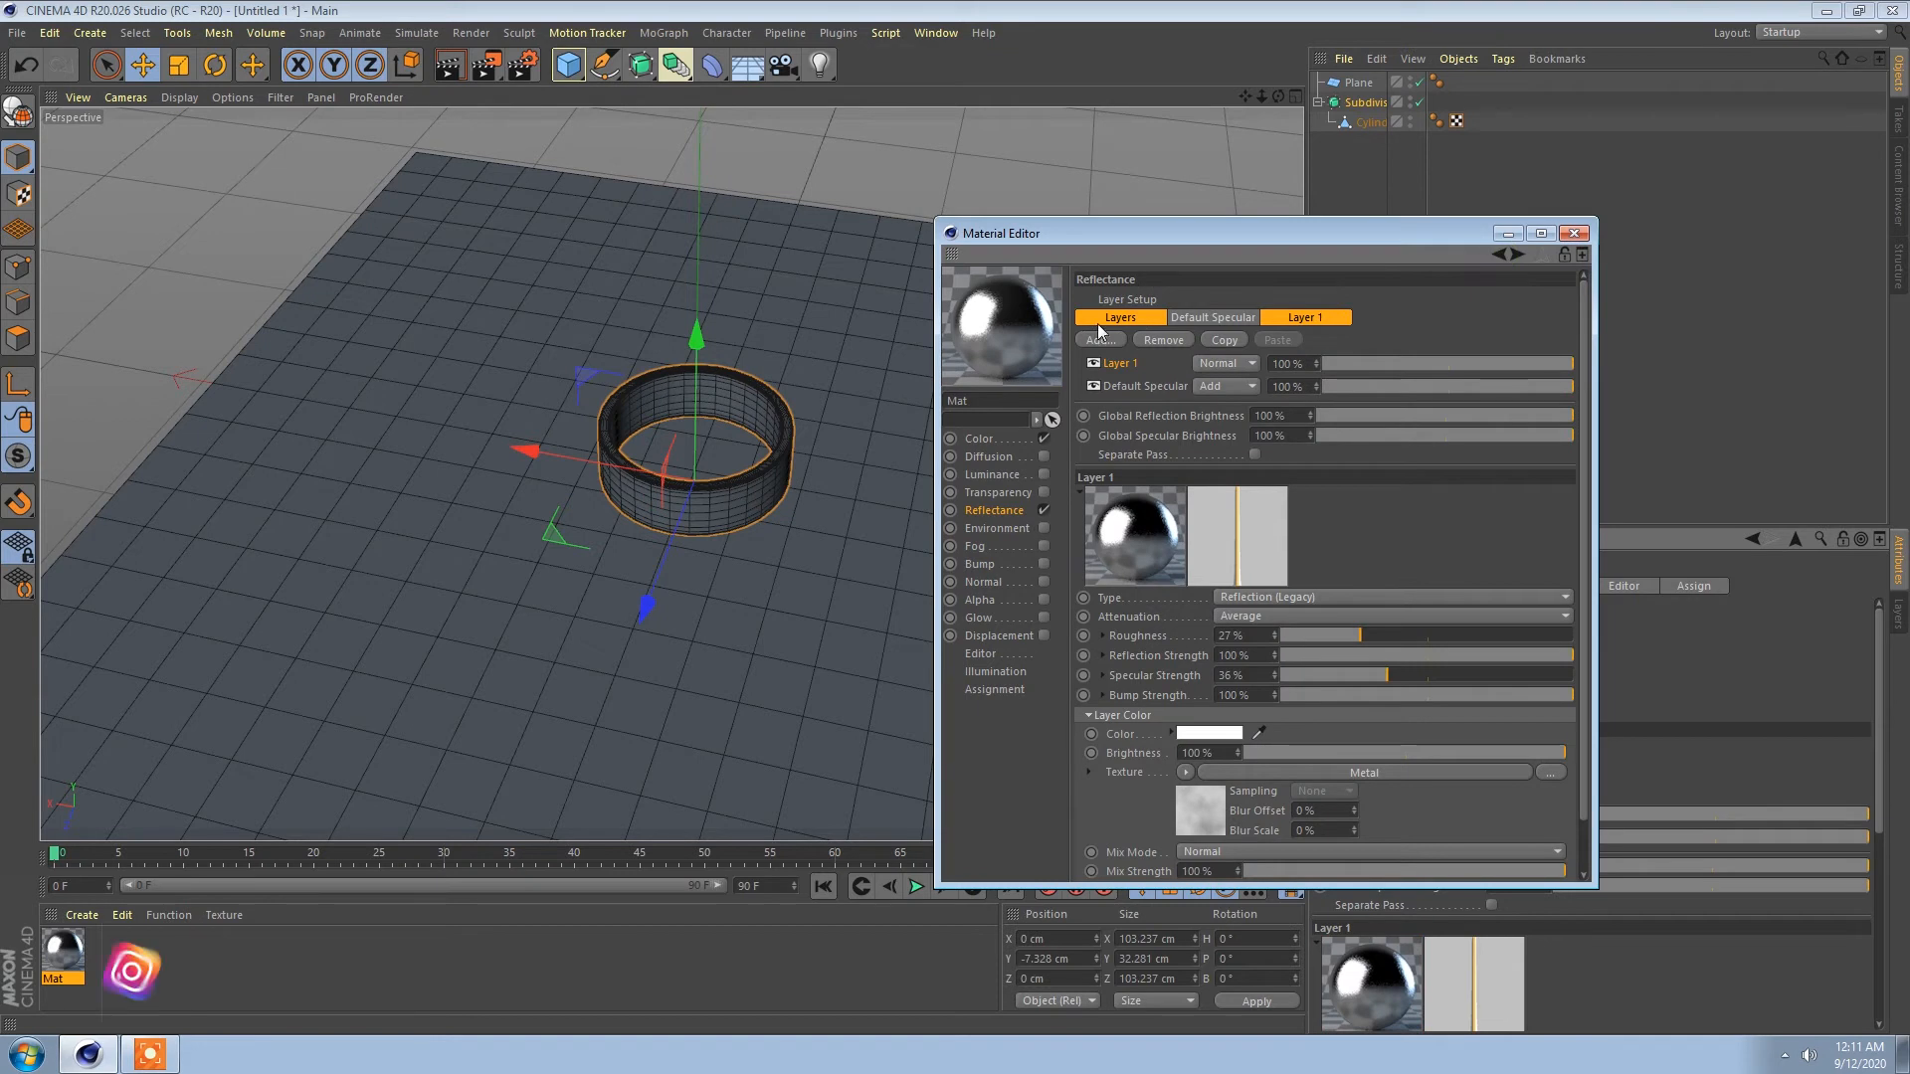
Step: Set Layer 1's roughness to 14% and its specular strength to 27%
click(1287, 316)
drag(1364, 502, 1418, 538)
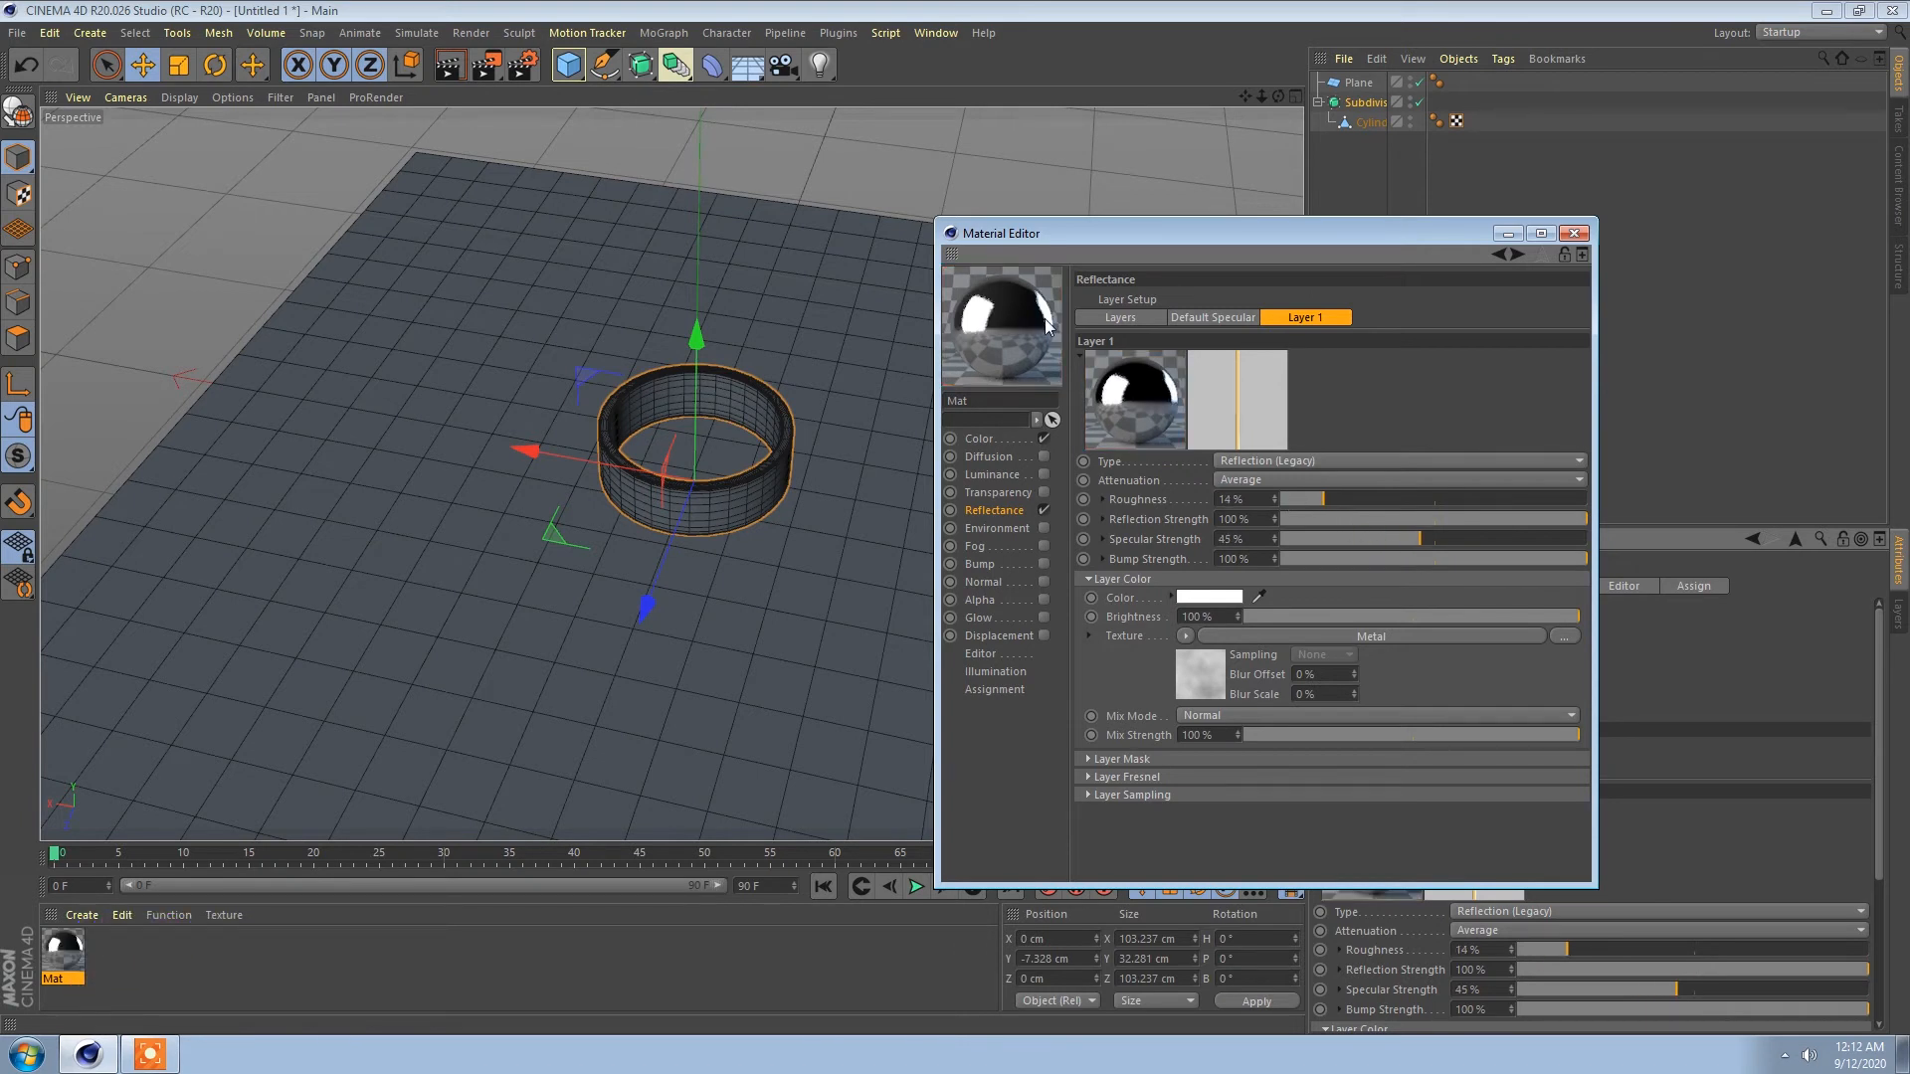
drag(1369, 539, 1364, 537)
Step: Set Layer 1's layer colour brightness to 13% and close the Material Editor
click(983, 440)
click(990, 510)
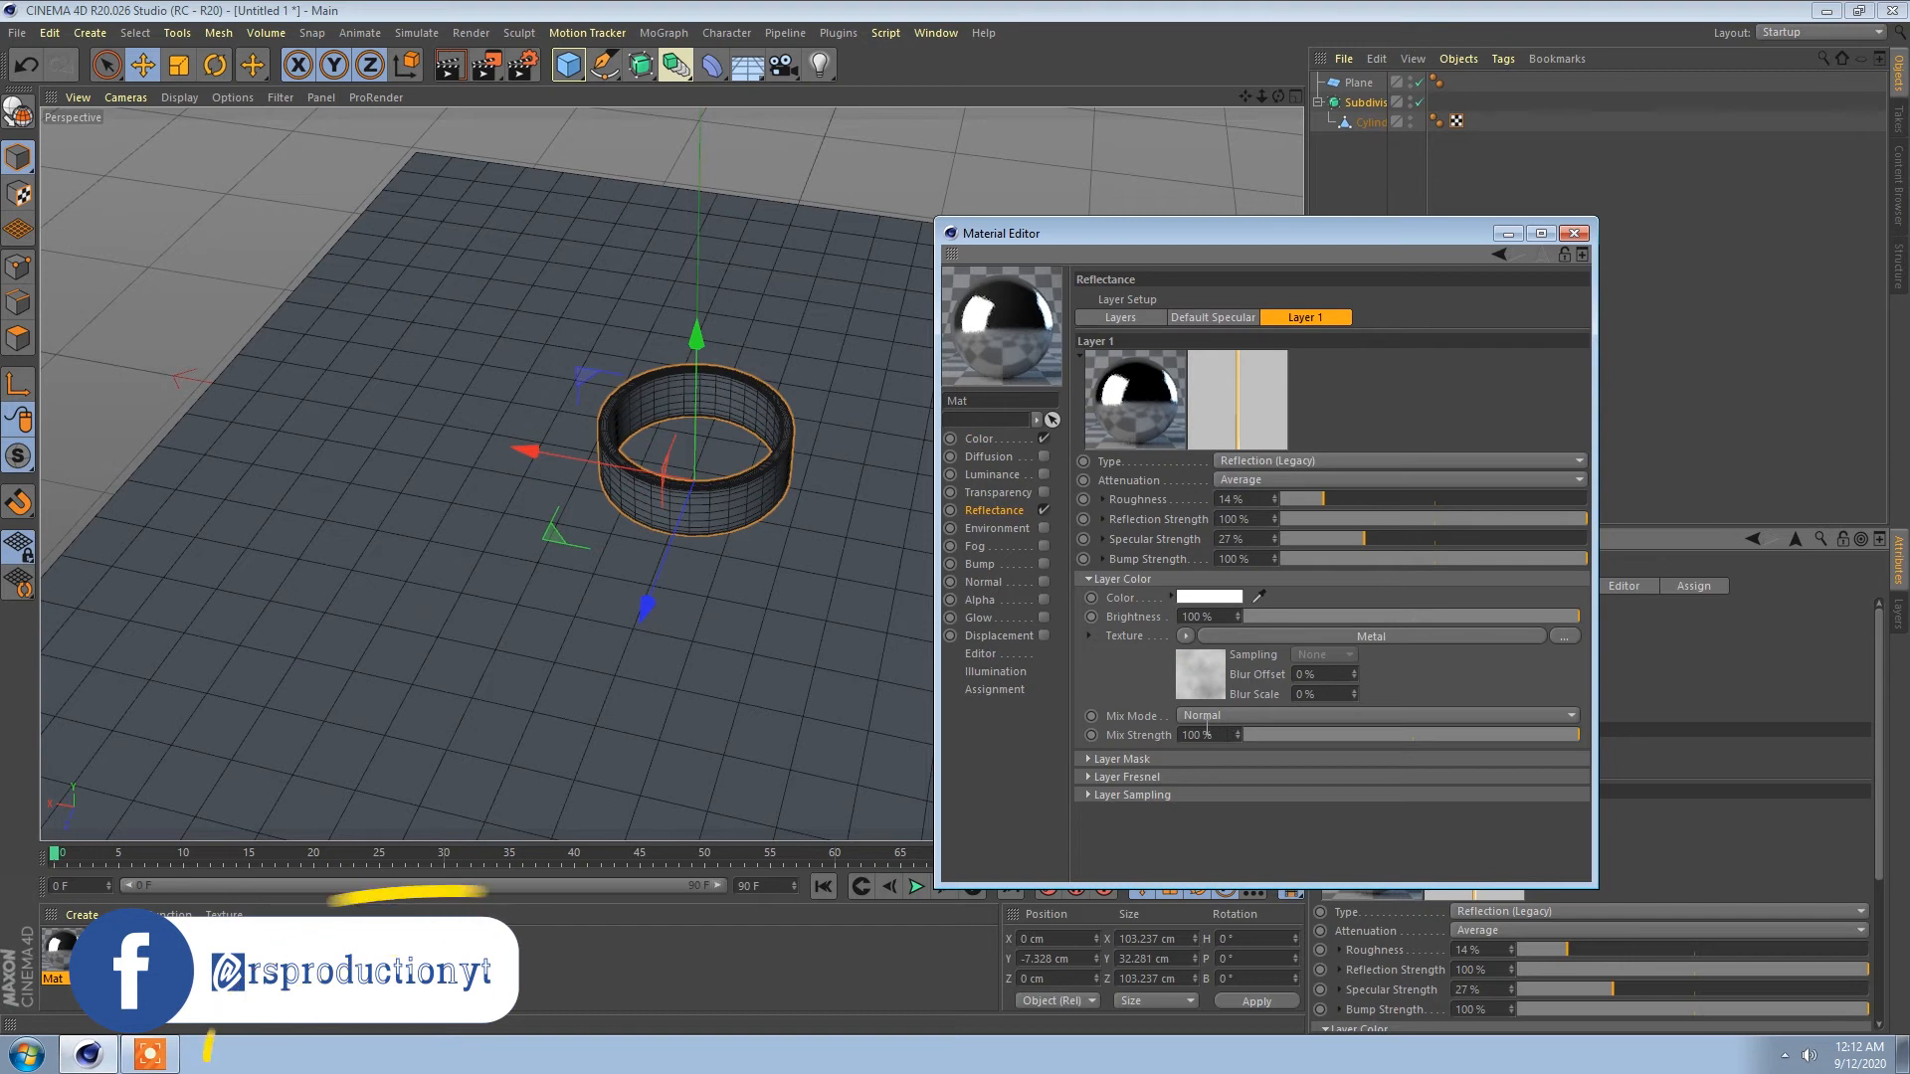
click(1286, 617)
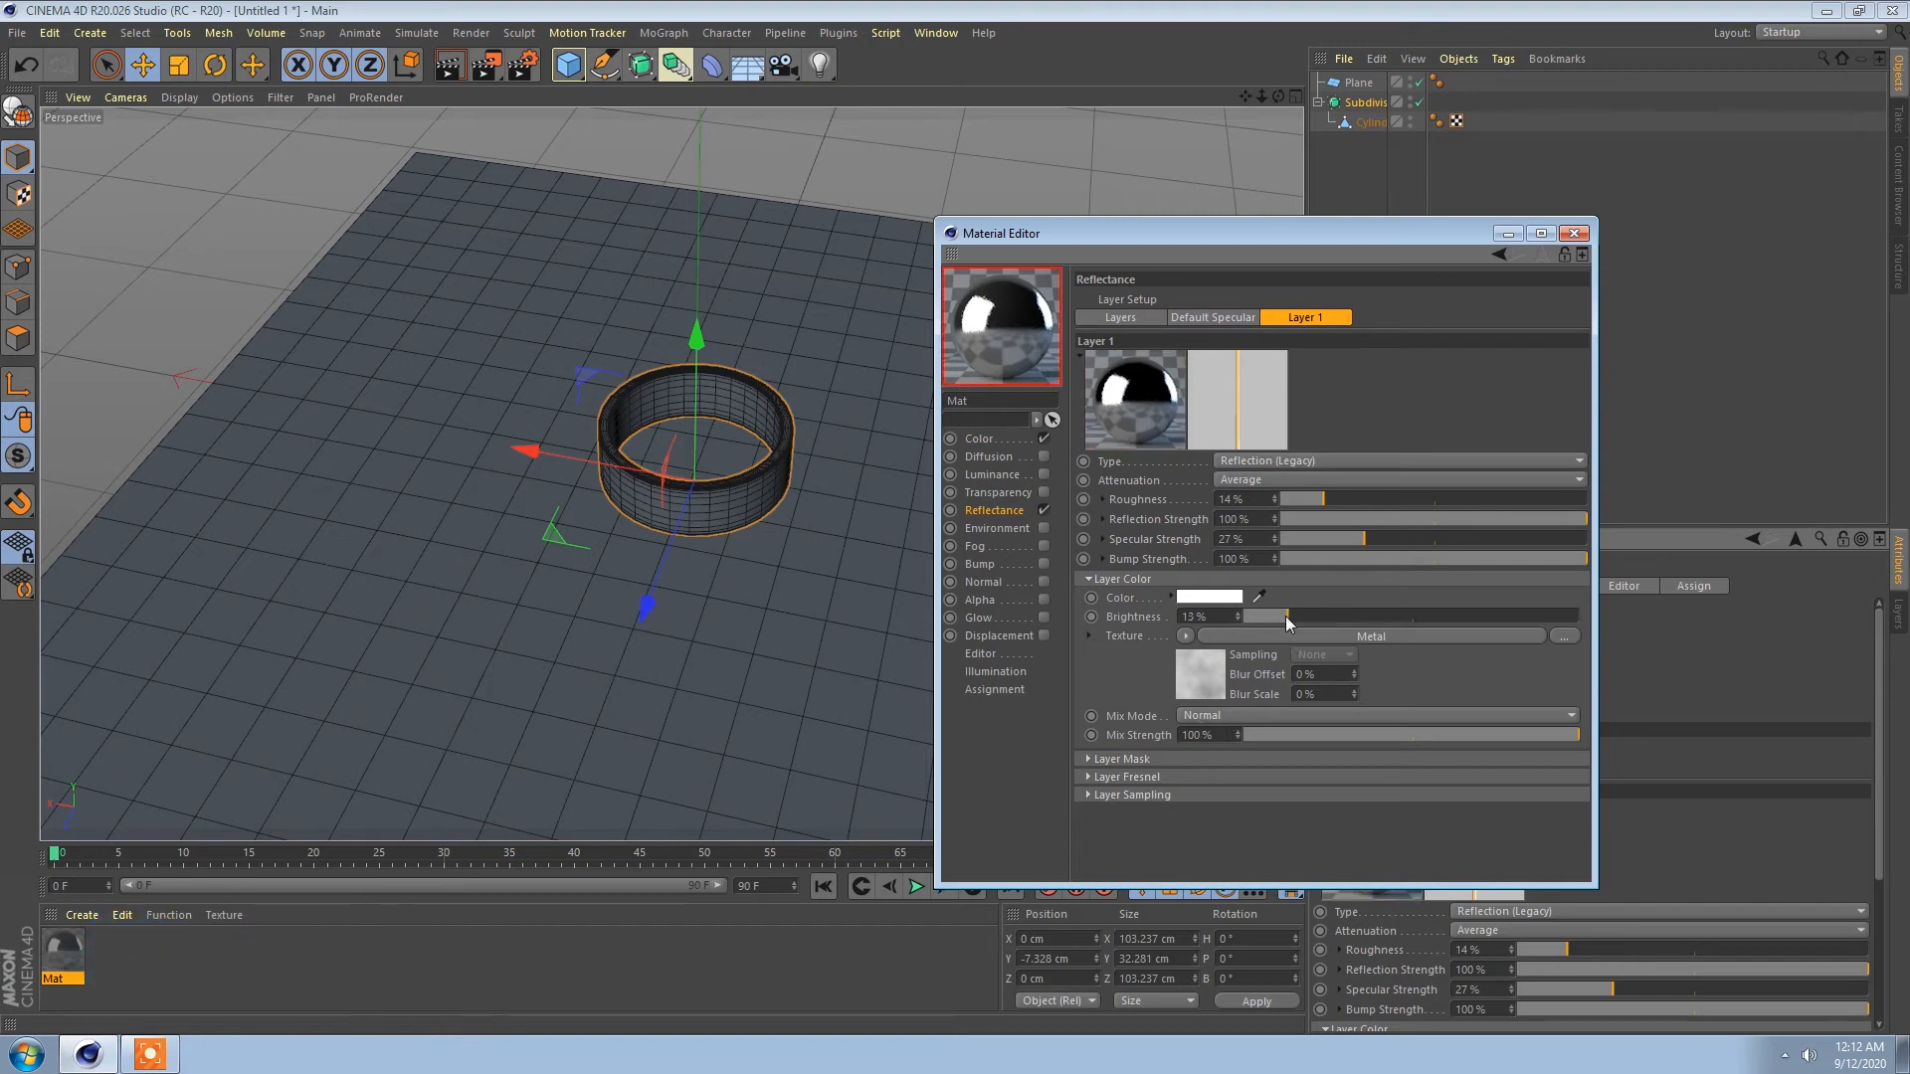
click(1574, 233)
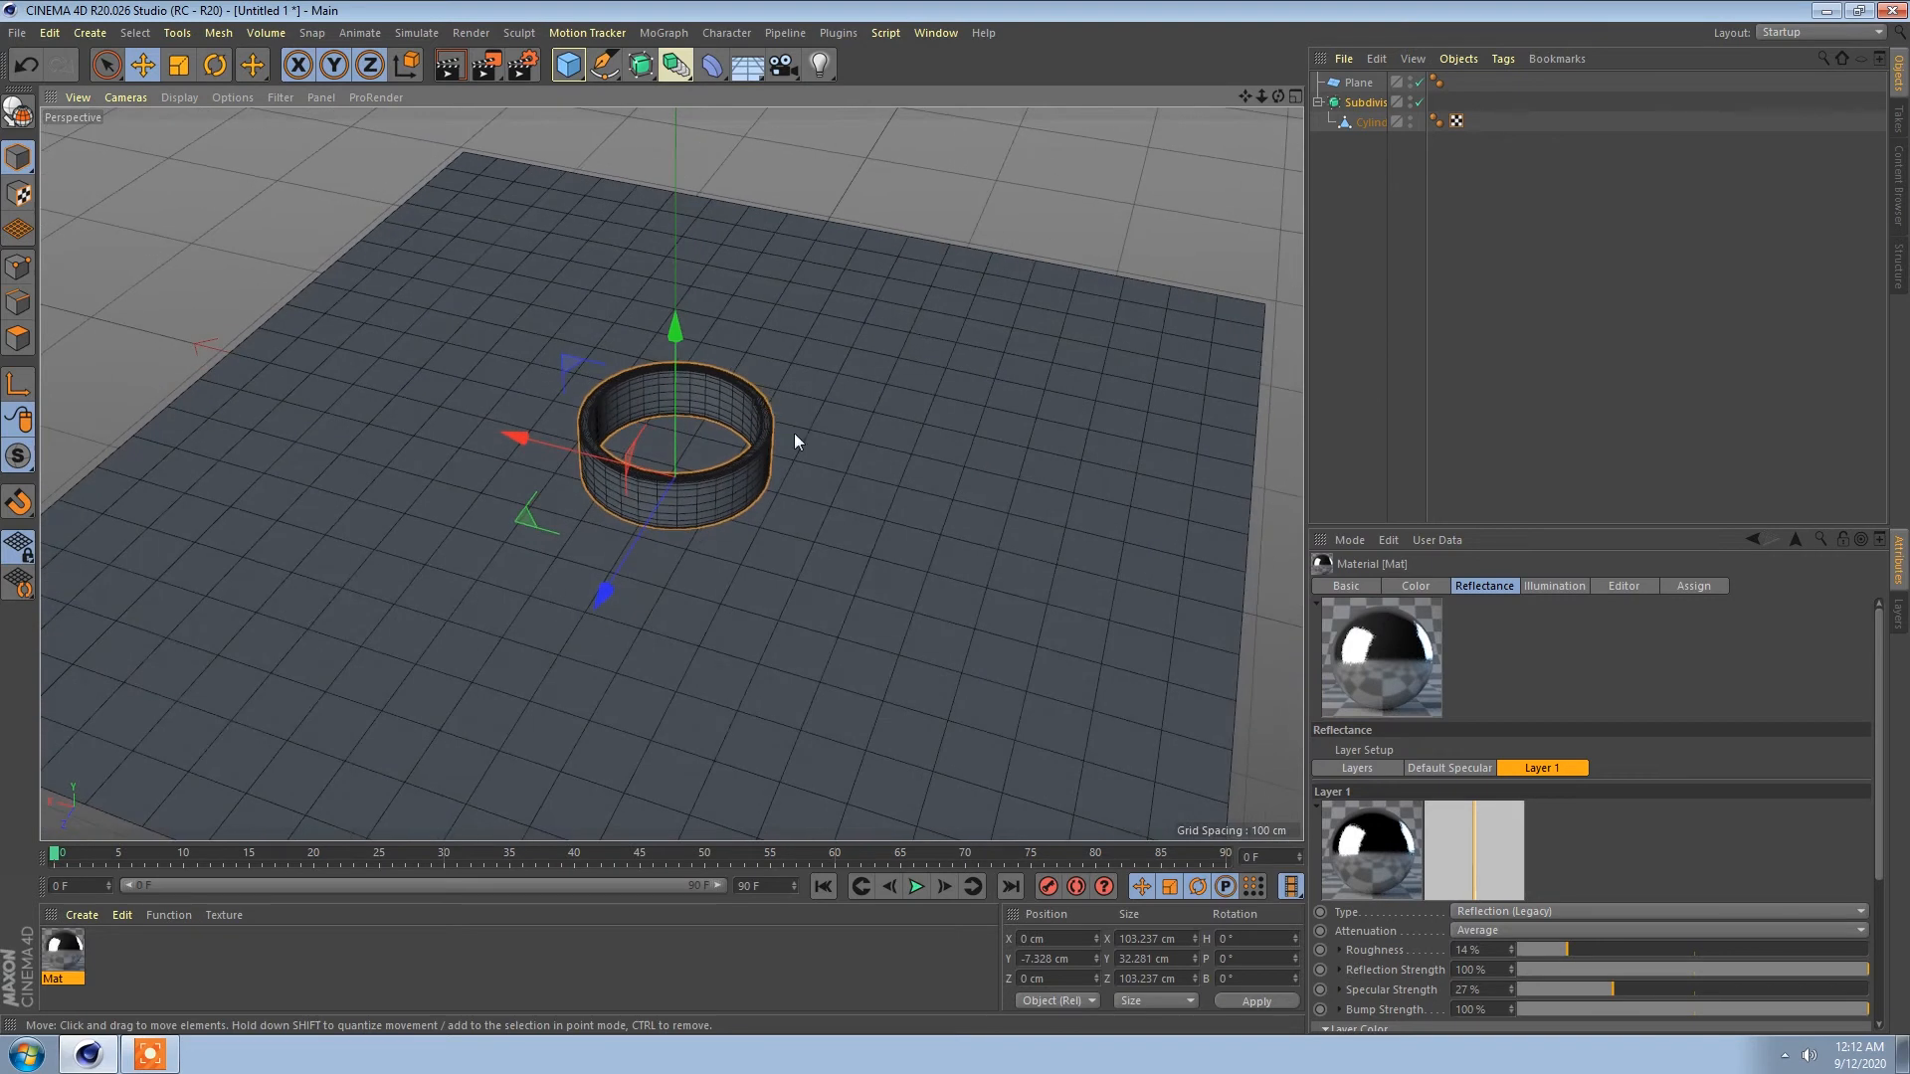
Step: Apply the metallic material to the ring's Subdivision Surface and view the ring up close
drag(99, 958, 1367, 103)
scroll(629, 563, up, 8)
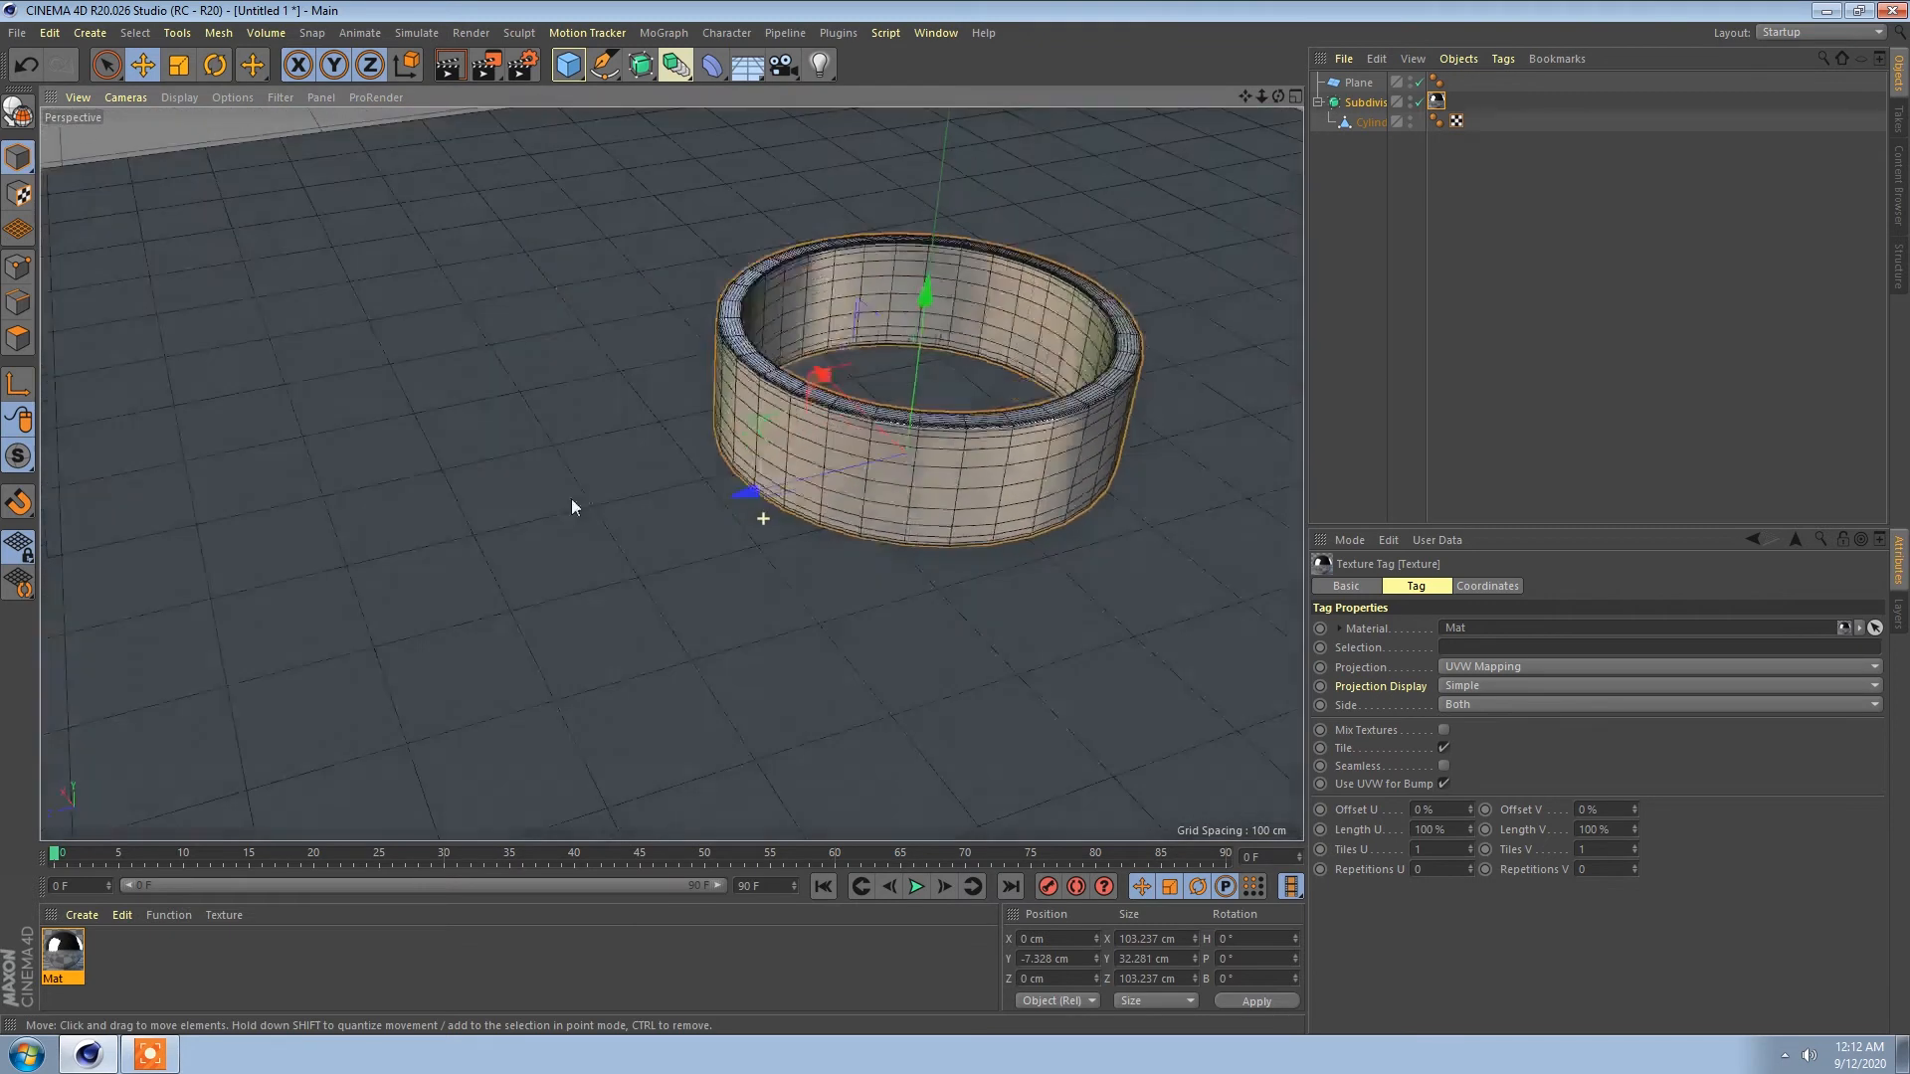
alt+drag(571, 498, 838, 542)
Step: Select the plane under the ring and create a second new material
click(1025, 372)
scroll(698, 505, down, 8)
alt+right_drag(747, 427, 975, 428)
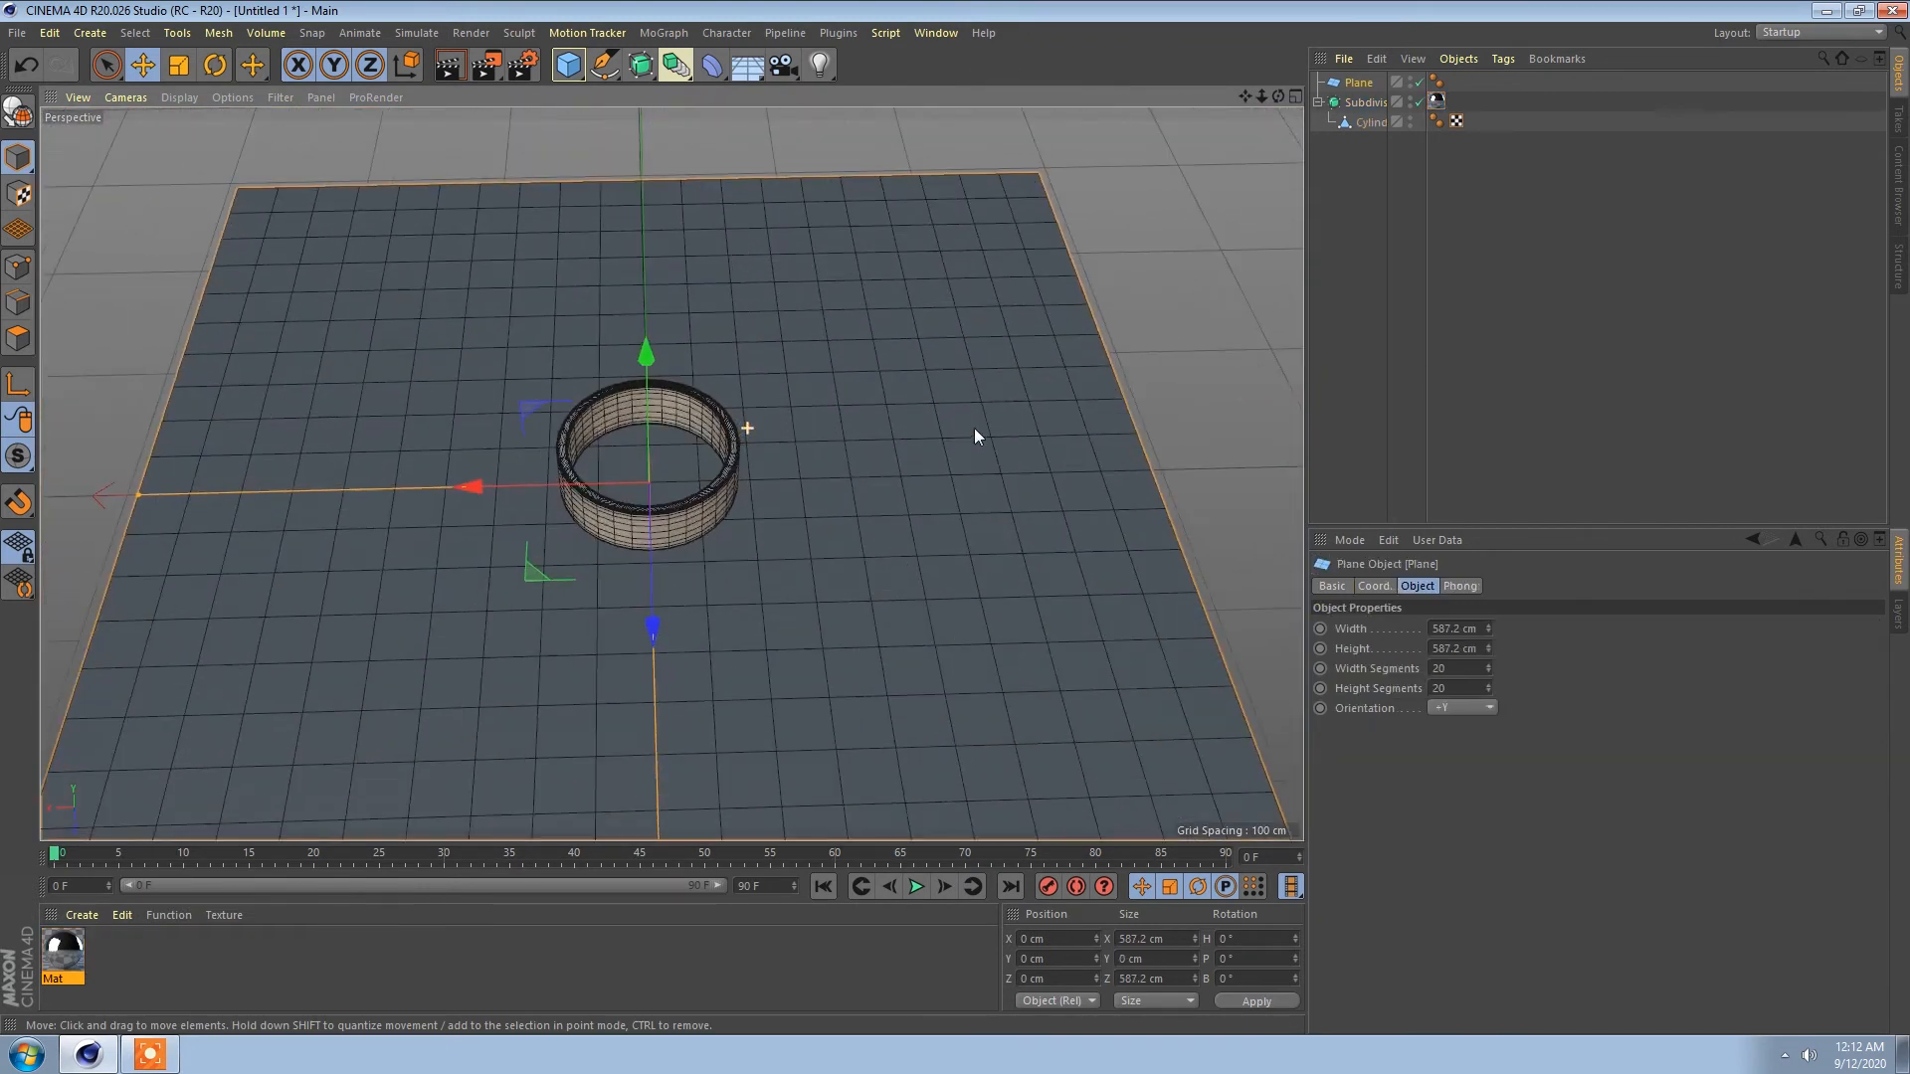
click(82, 915)
click(113, 664)
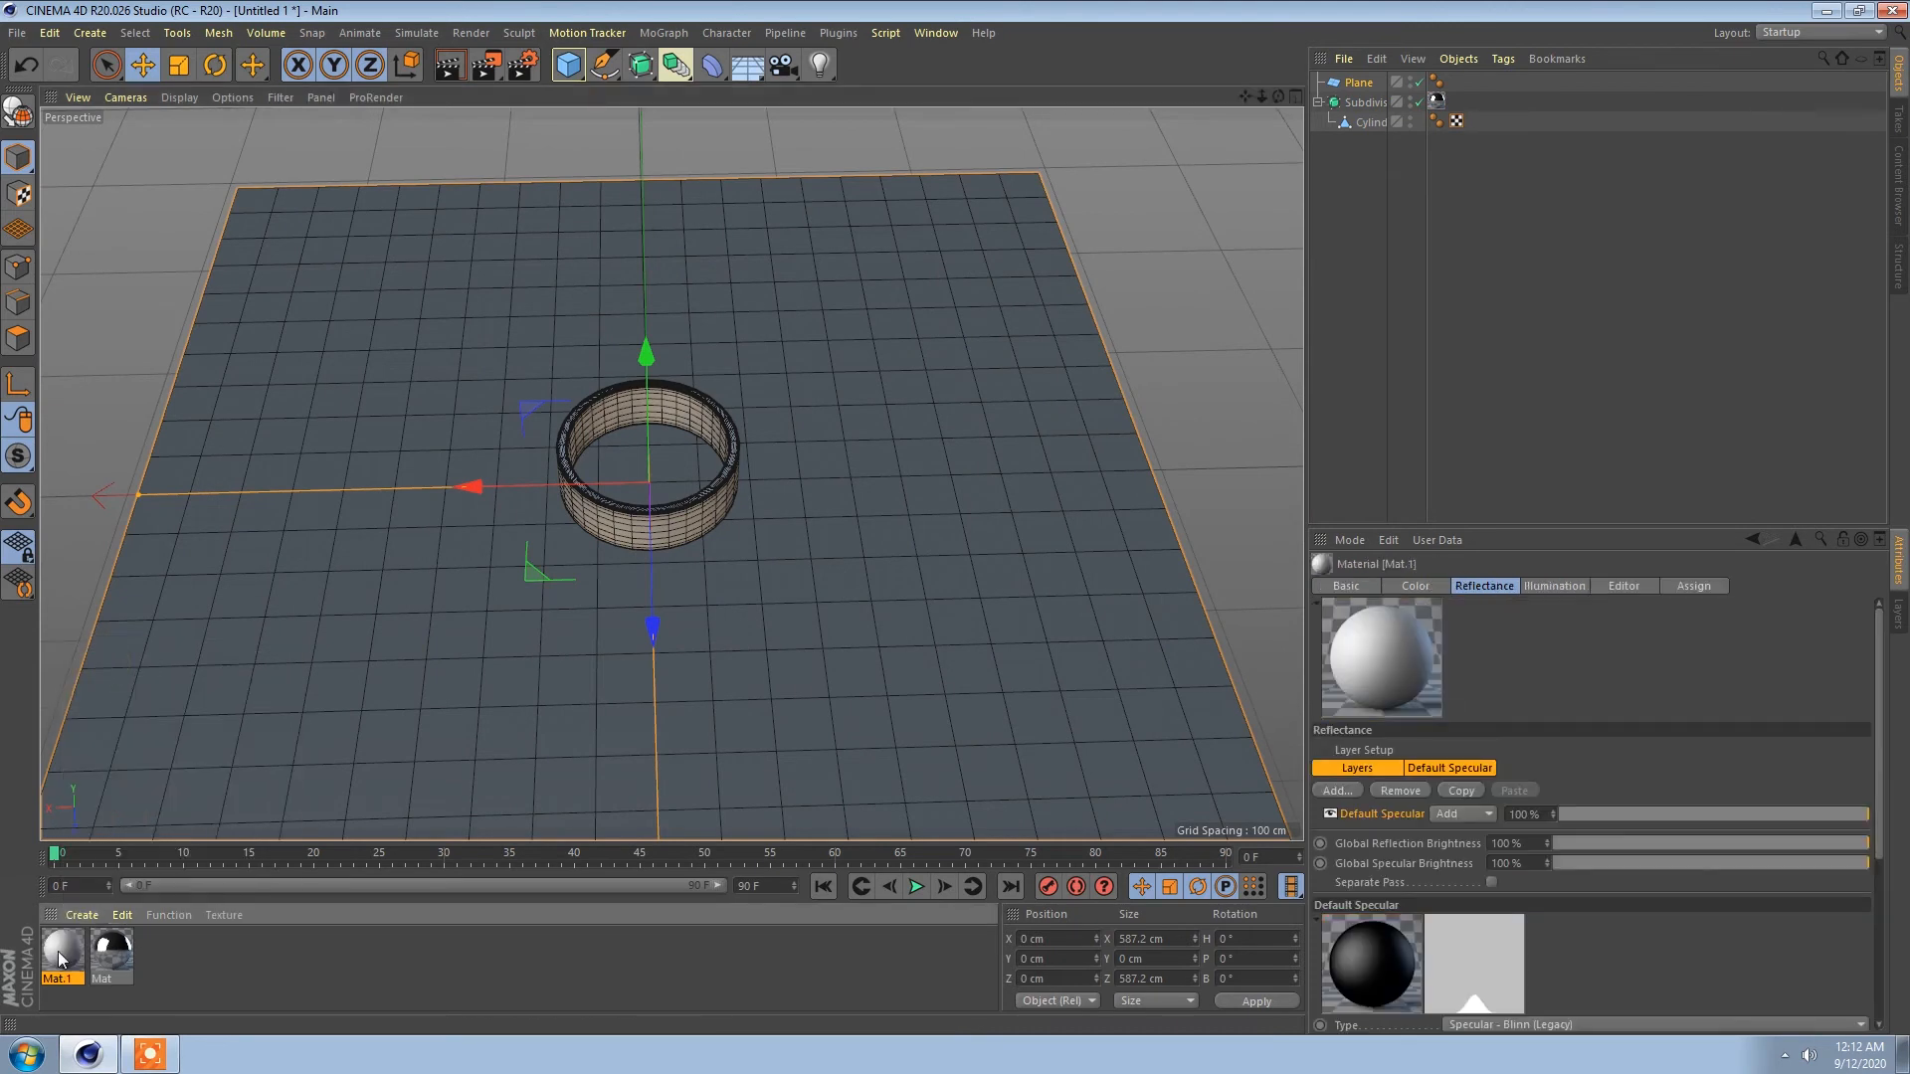
Step: Open the second material for editing and darken its colour to a 28% value
double_click(60, 958)
drag(612, 136, 1233, 116)
click(957, 320)
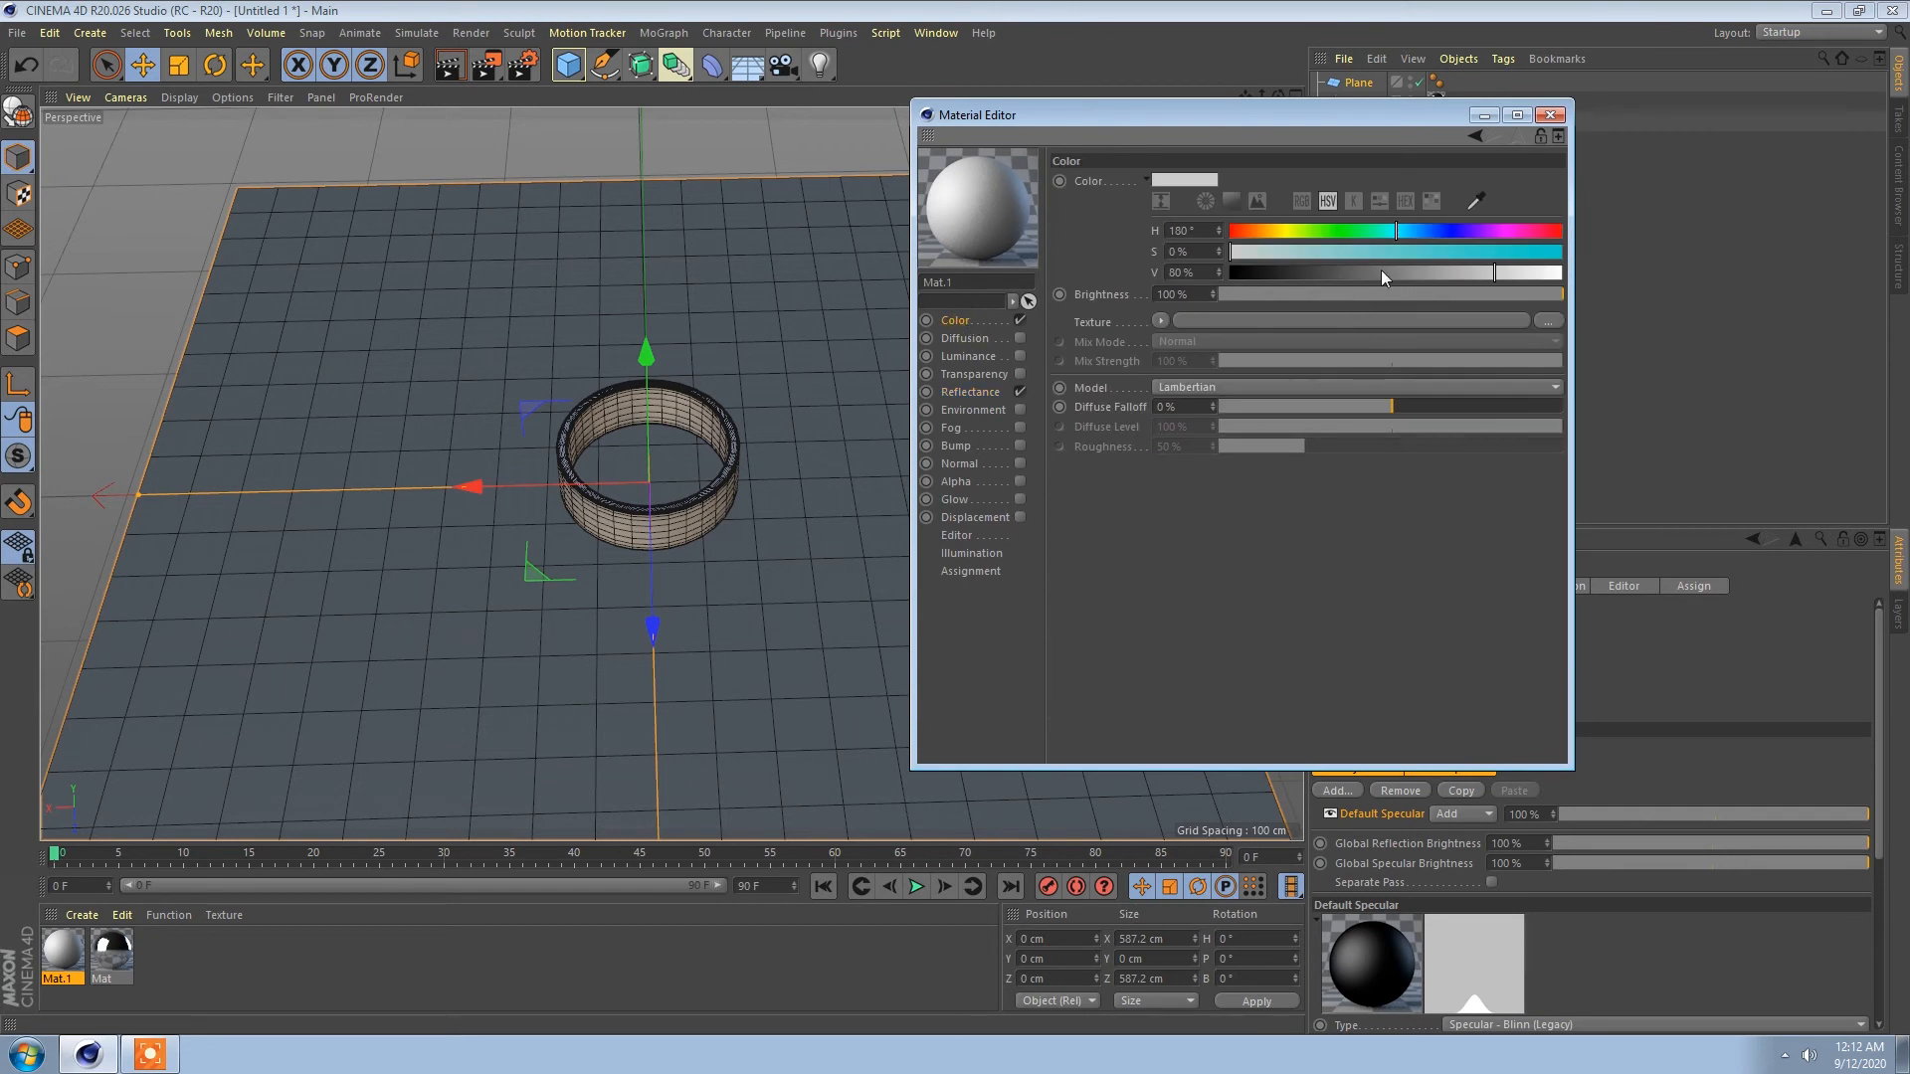
drag(1383, 276, 1324, 272)
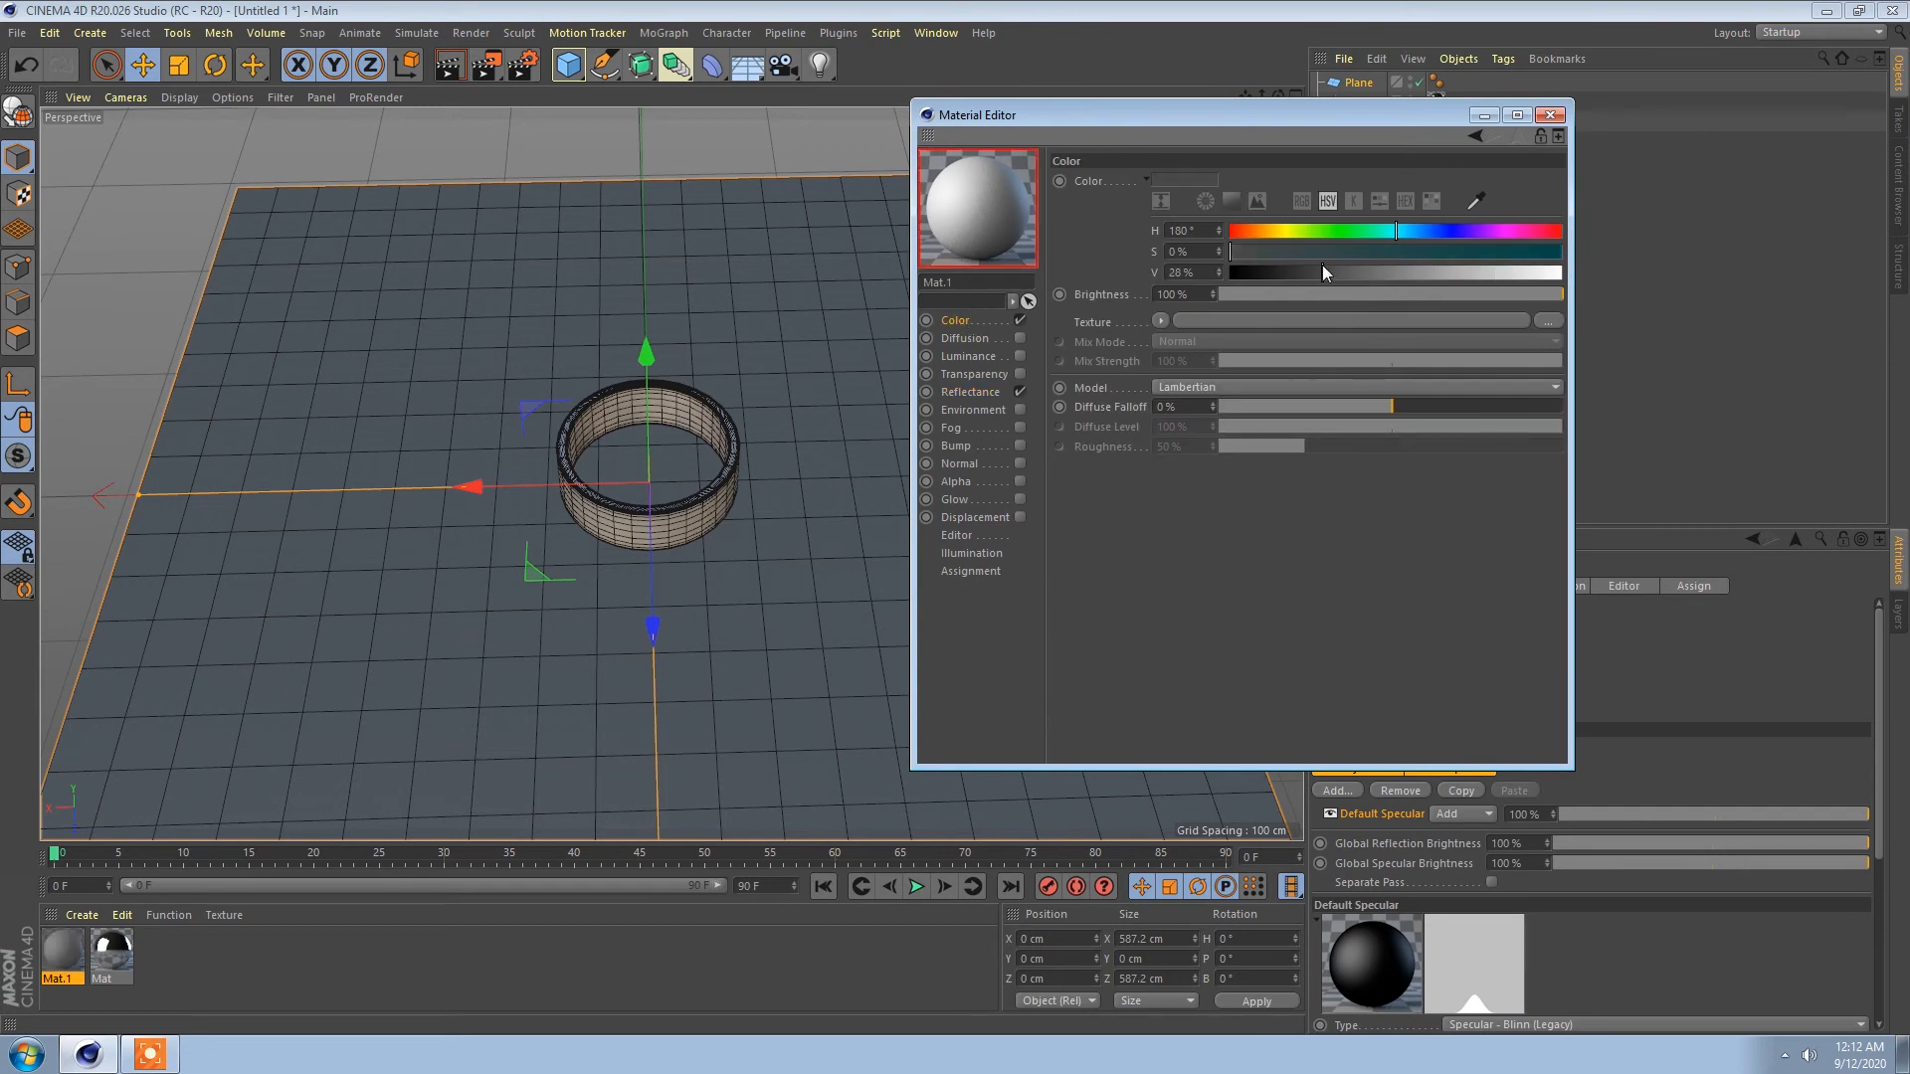
Step: Add a Reflection (Legacy) layer to the second material with 43% roughness and Metal attenuation
click(966, 392)
click(1084, 223)
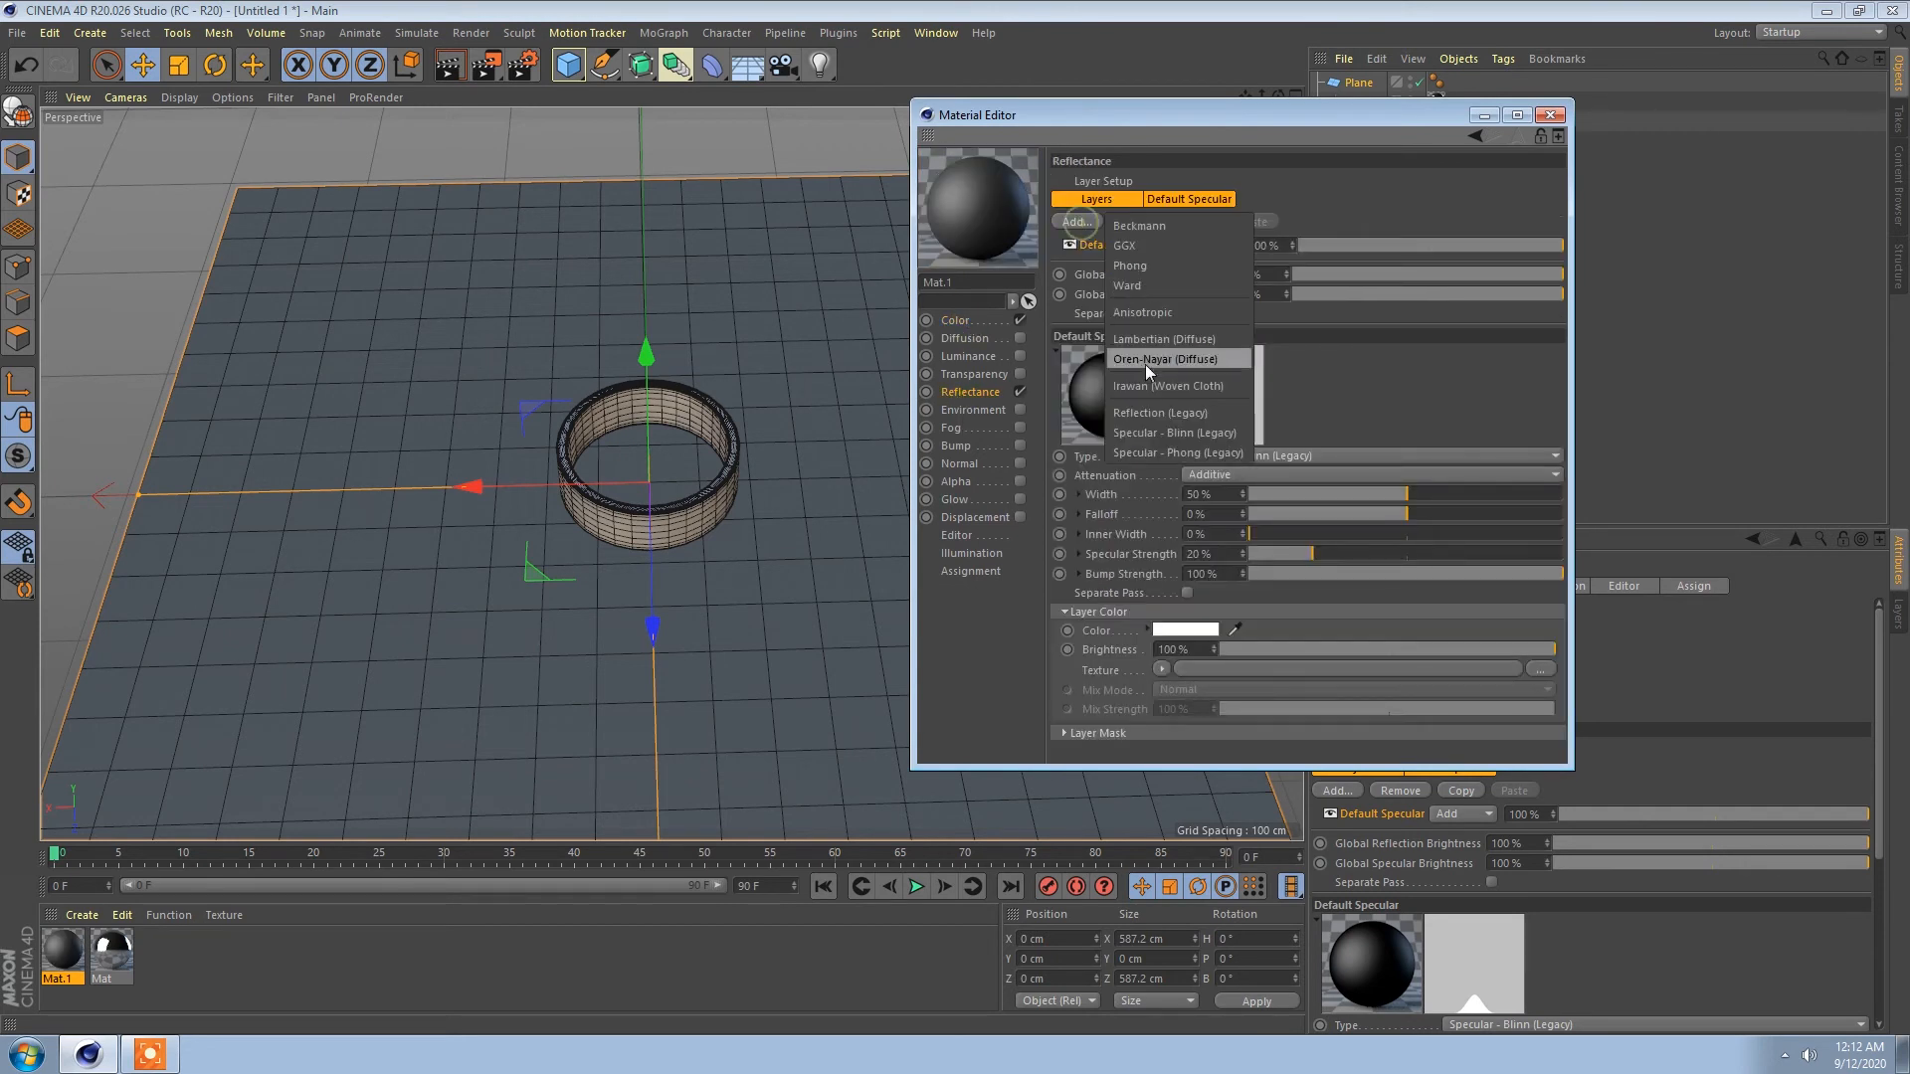
click(1144, 416)
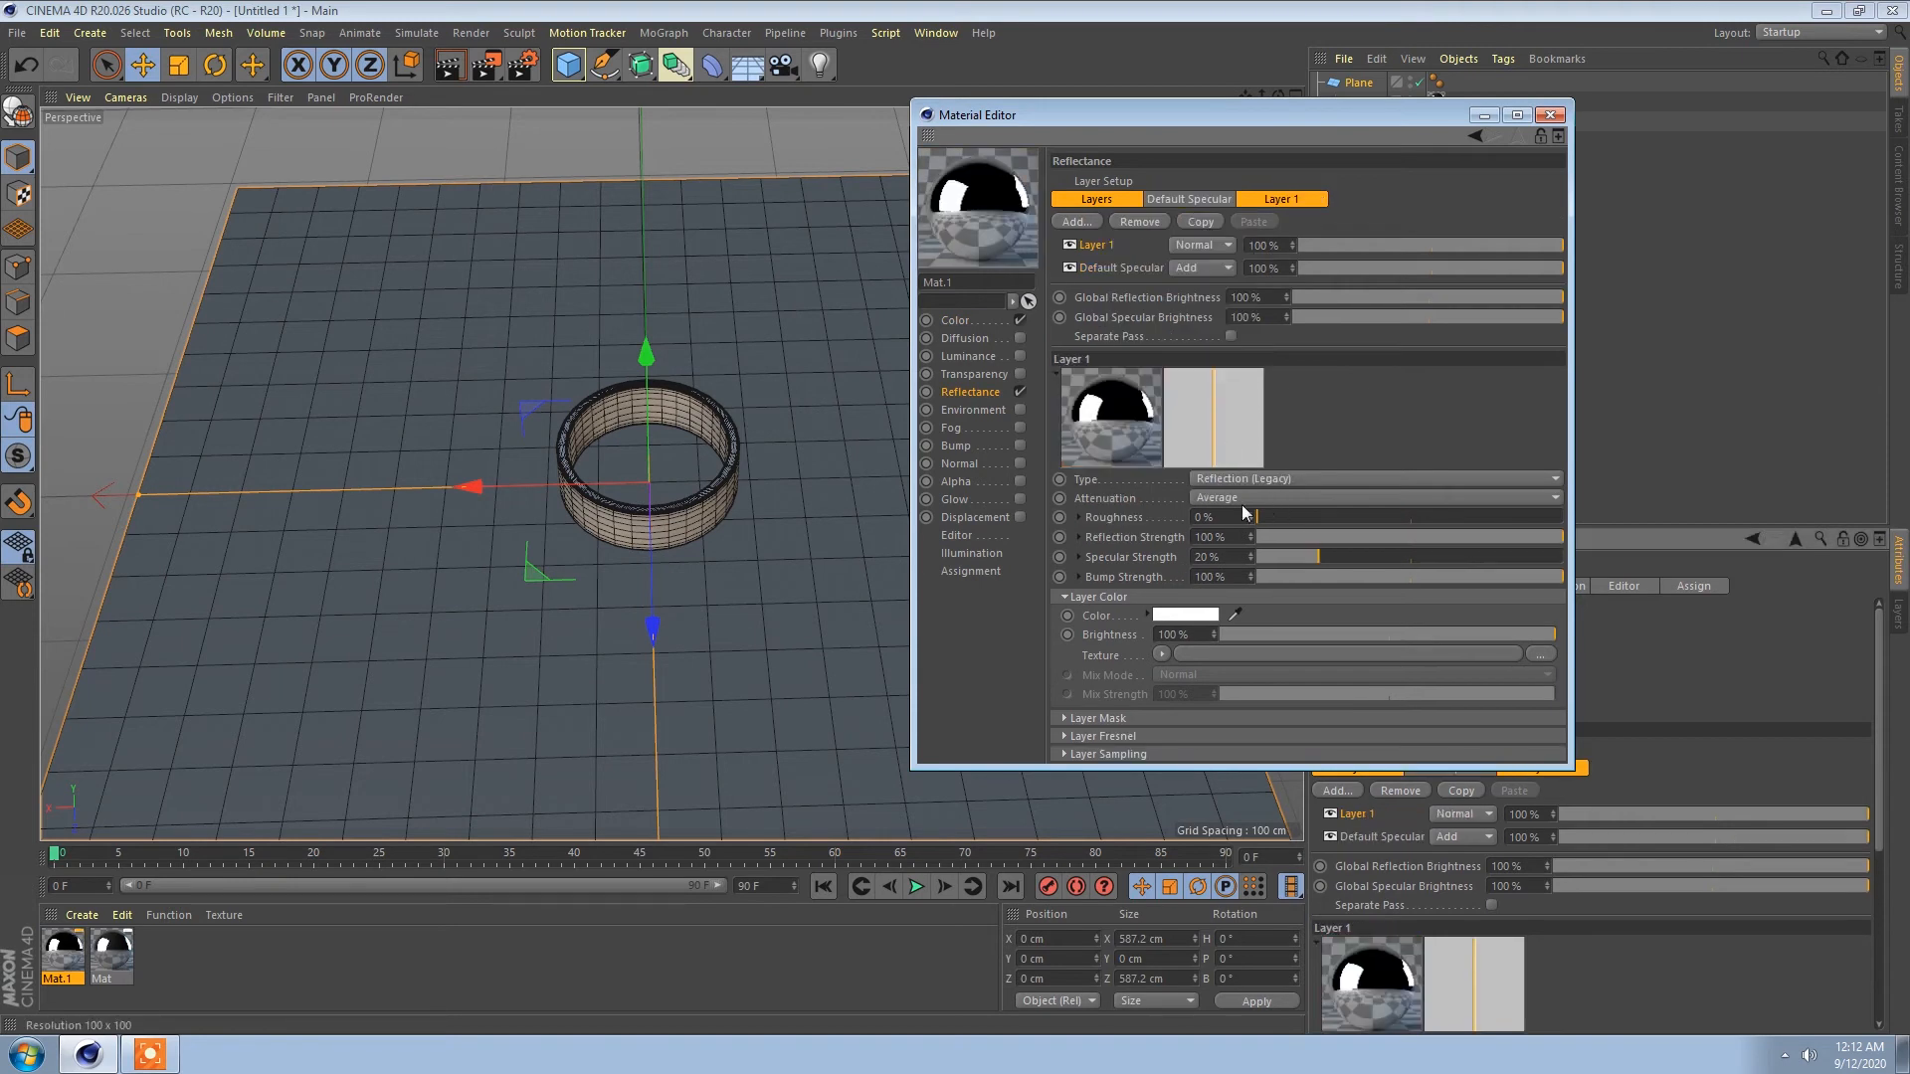
drag(1370, 515, 1391, 514)
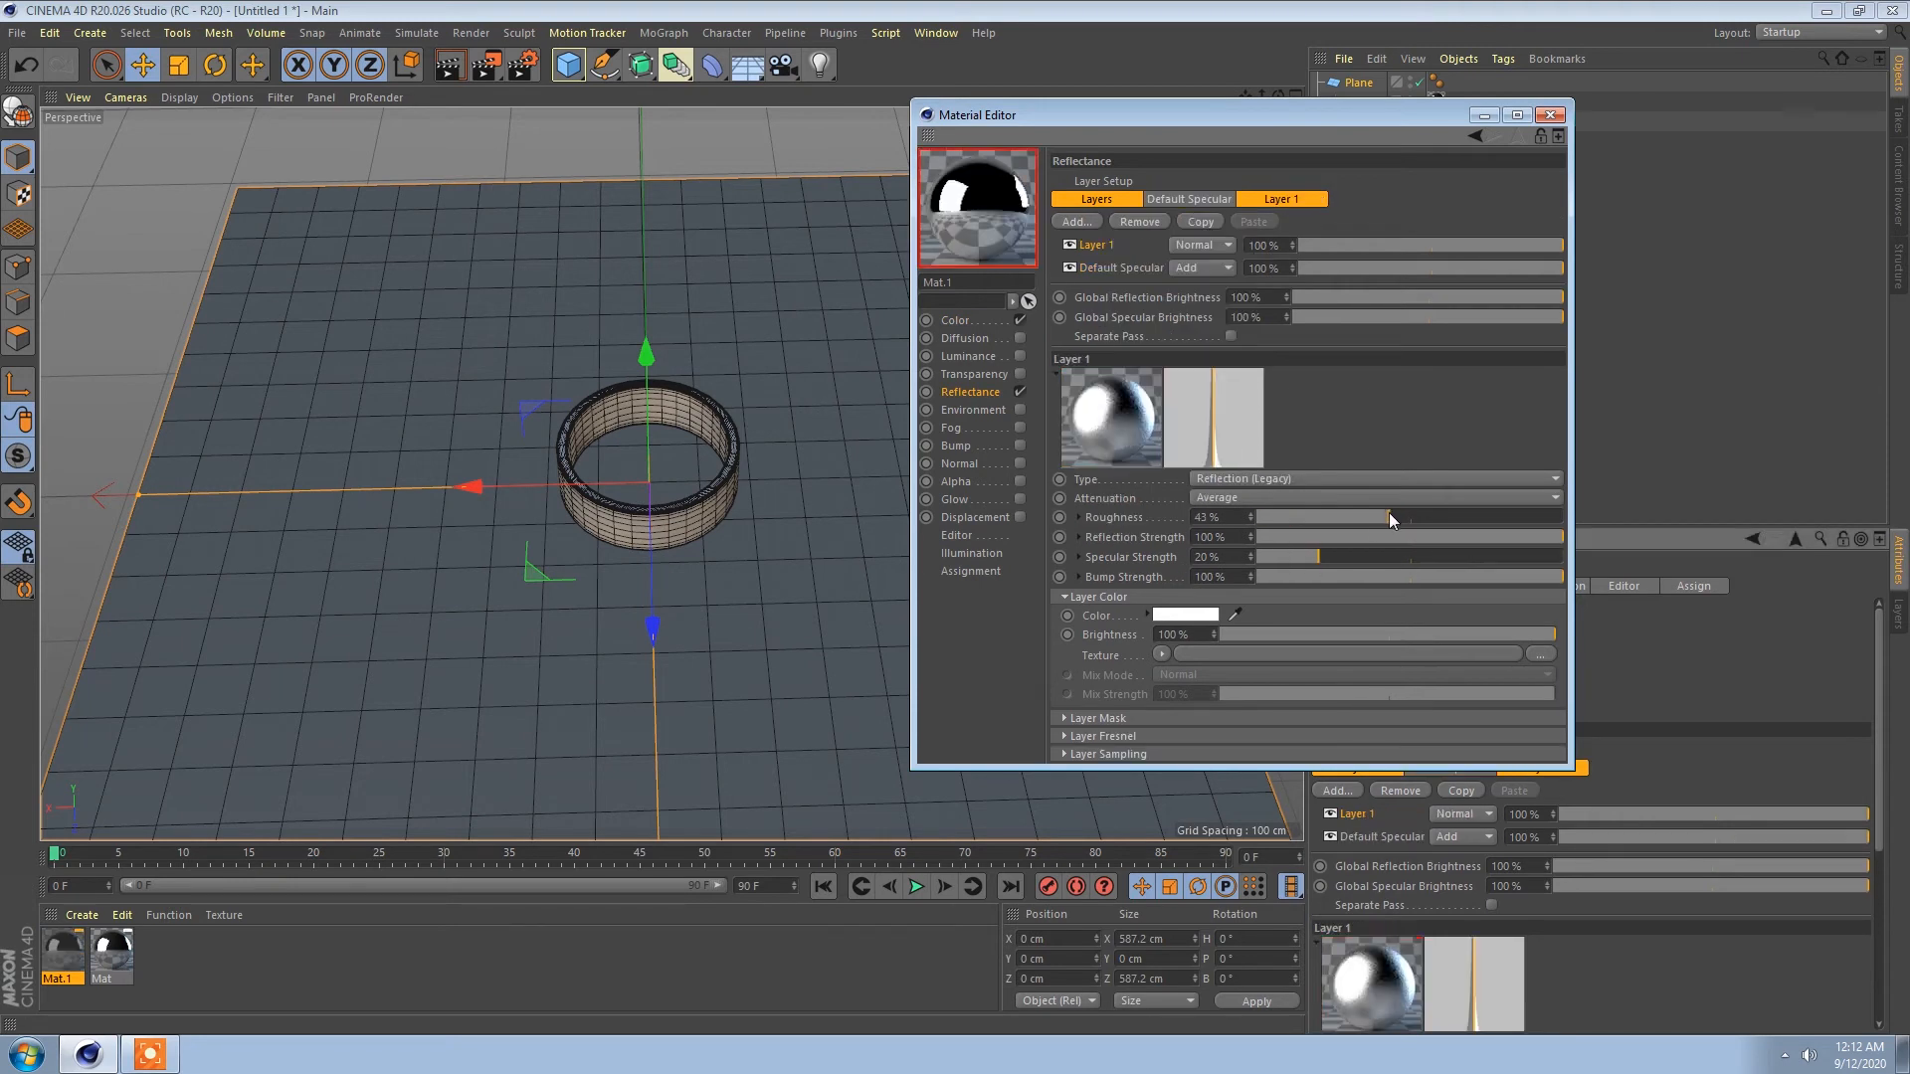
click(1233, 498)
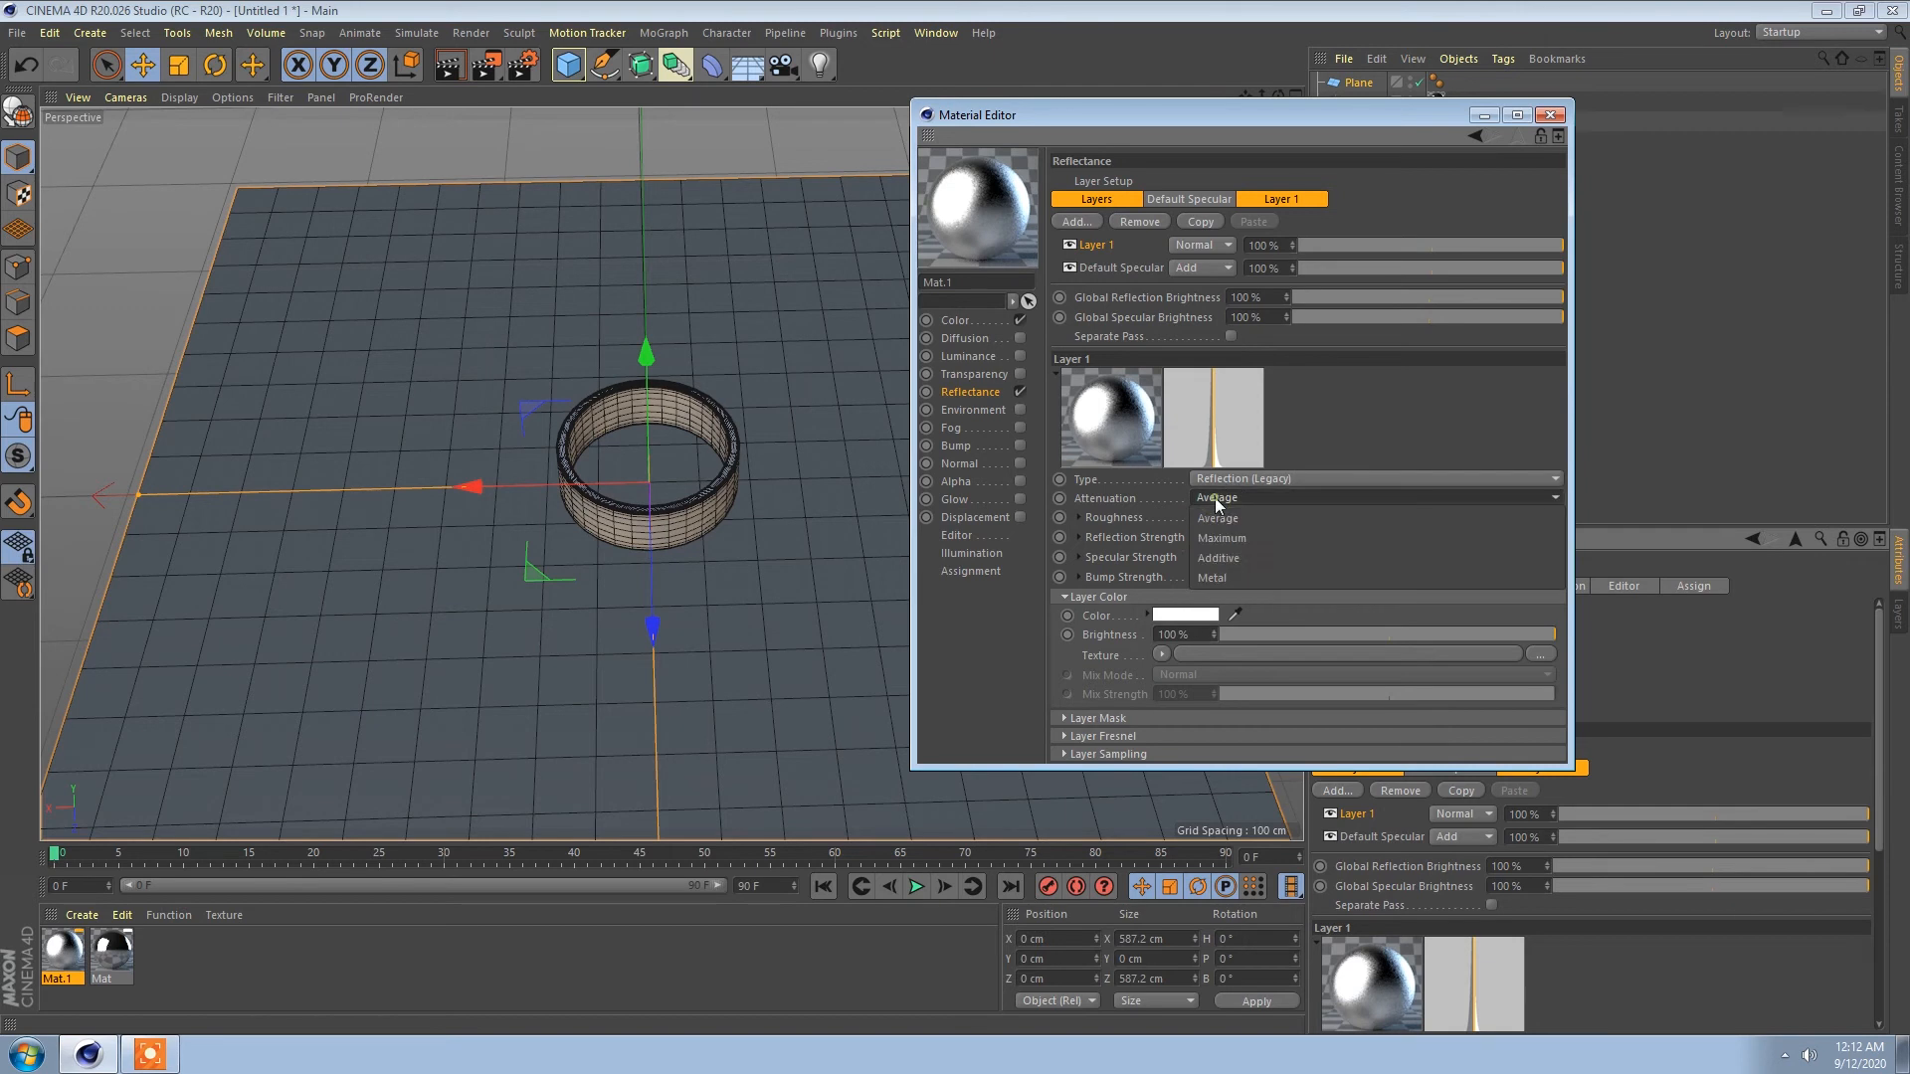
click(1215, 578)
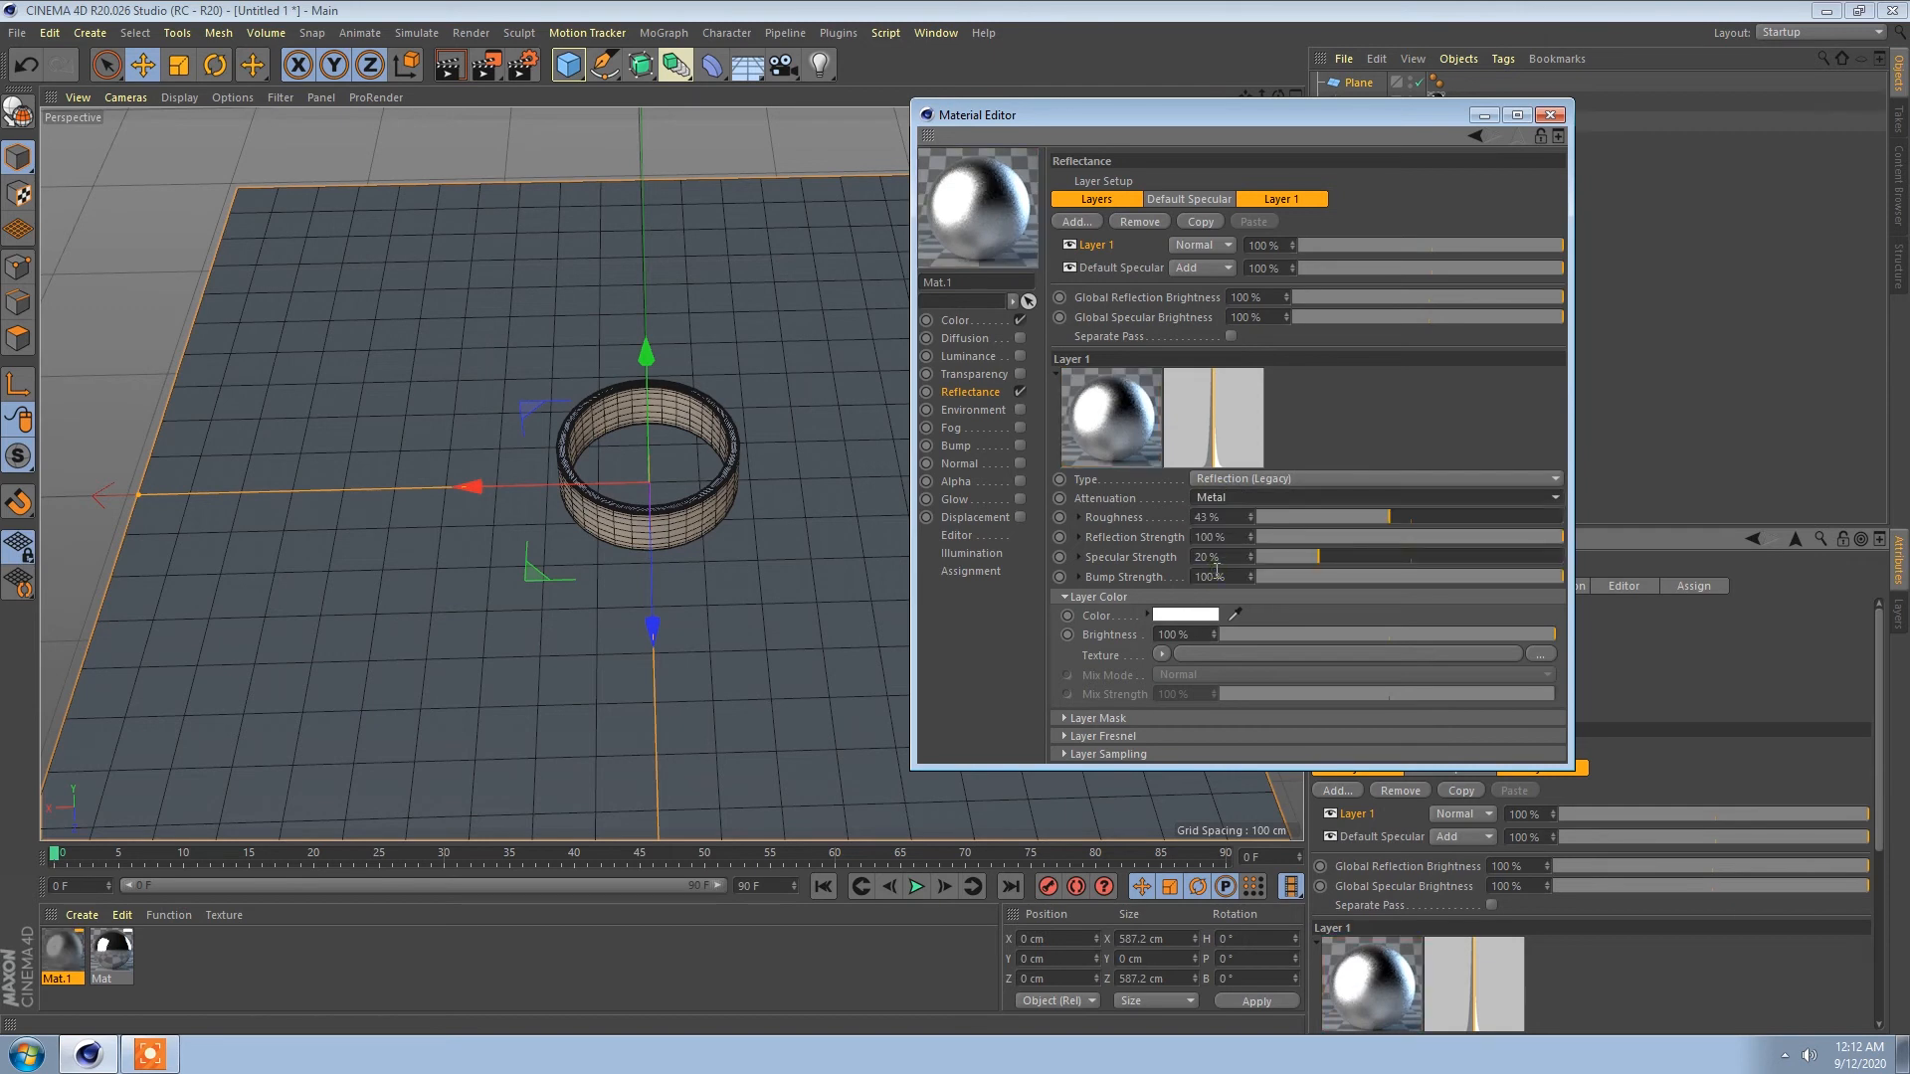
Step: Darken the second material's colour to nearly black and set Layer 1's layer colour brightness to 8%
click(957, 321)
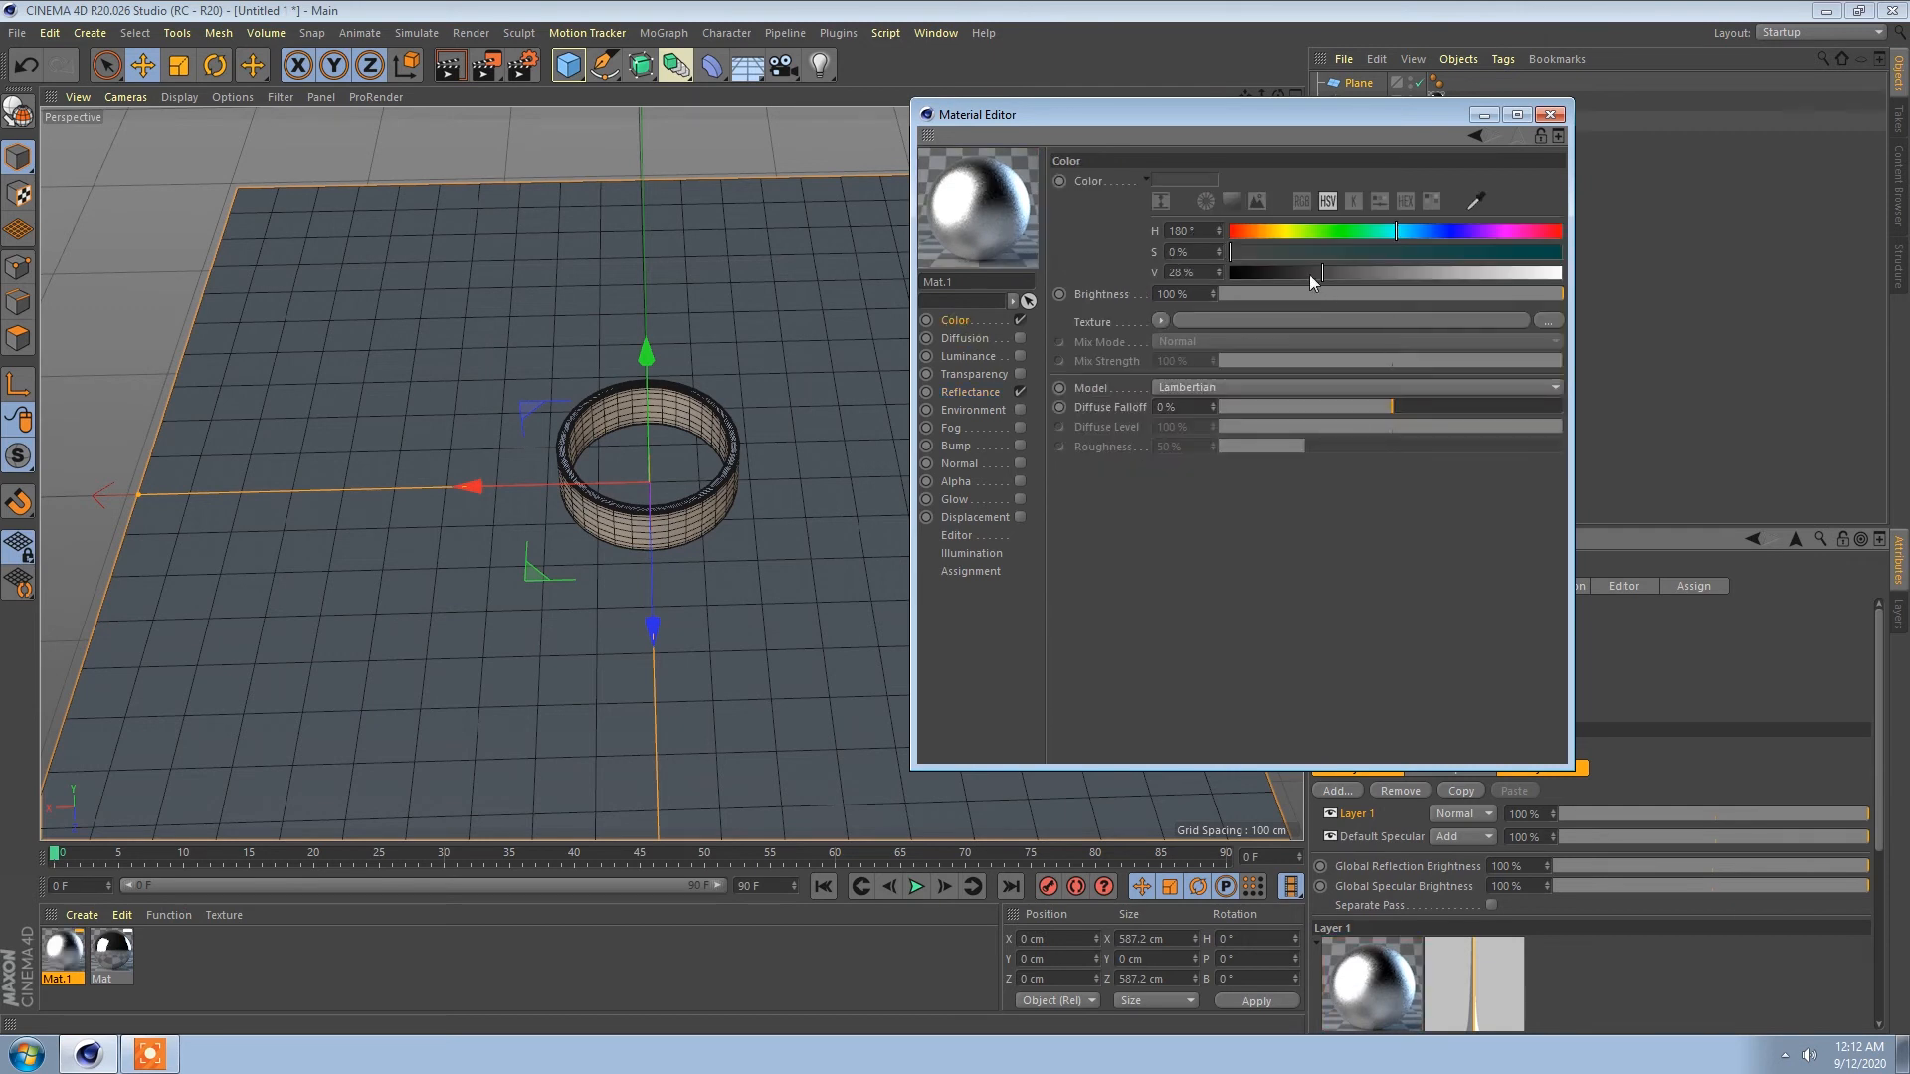
drag(1311, 274, 1257, 273)
click(963, 391)
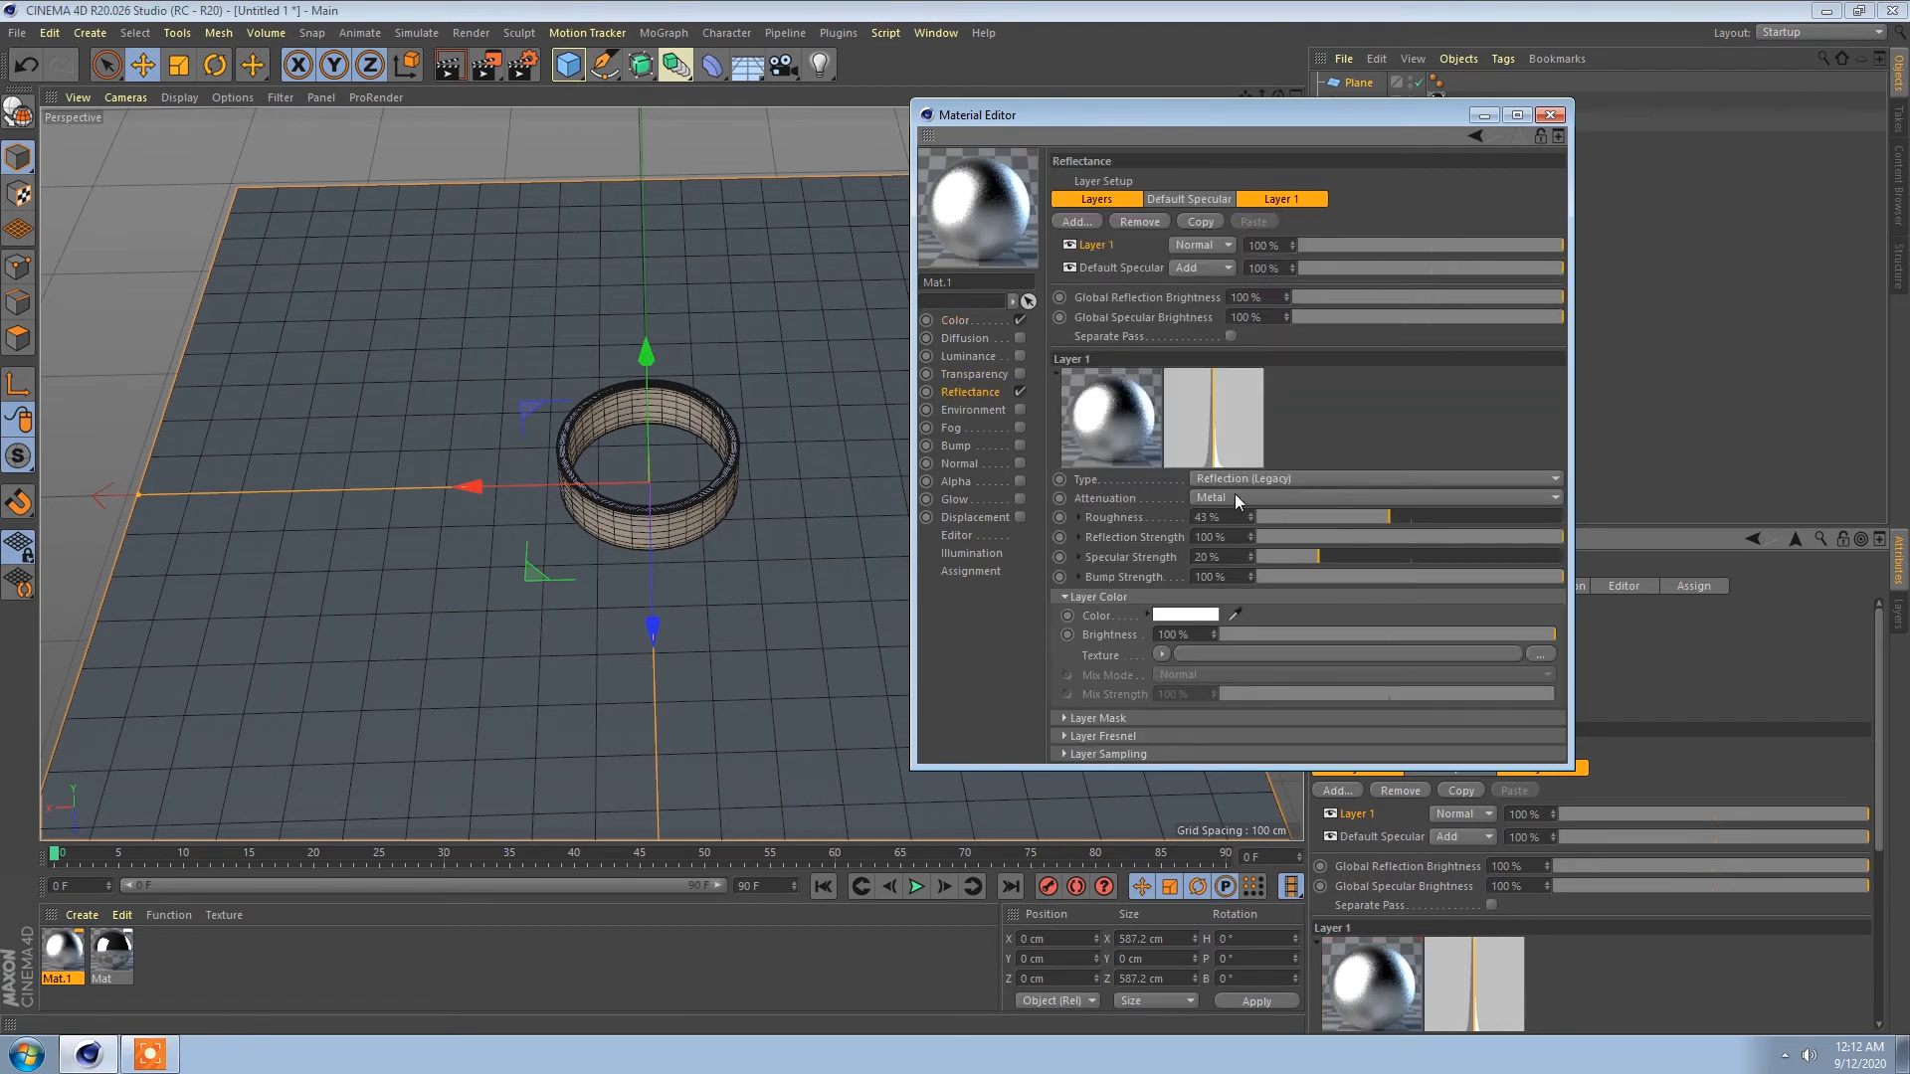
click(1247, 634)
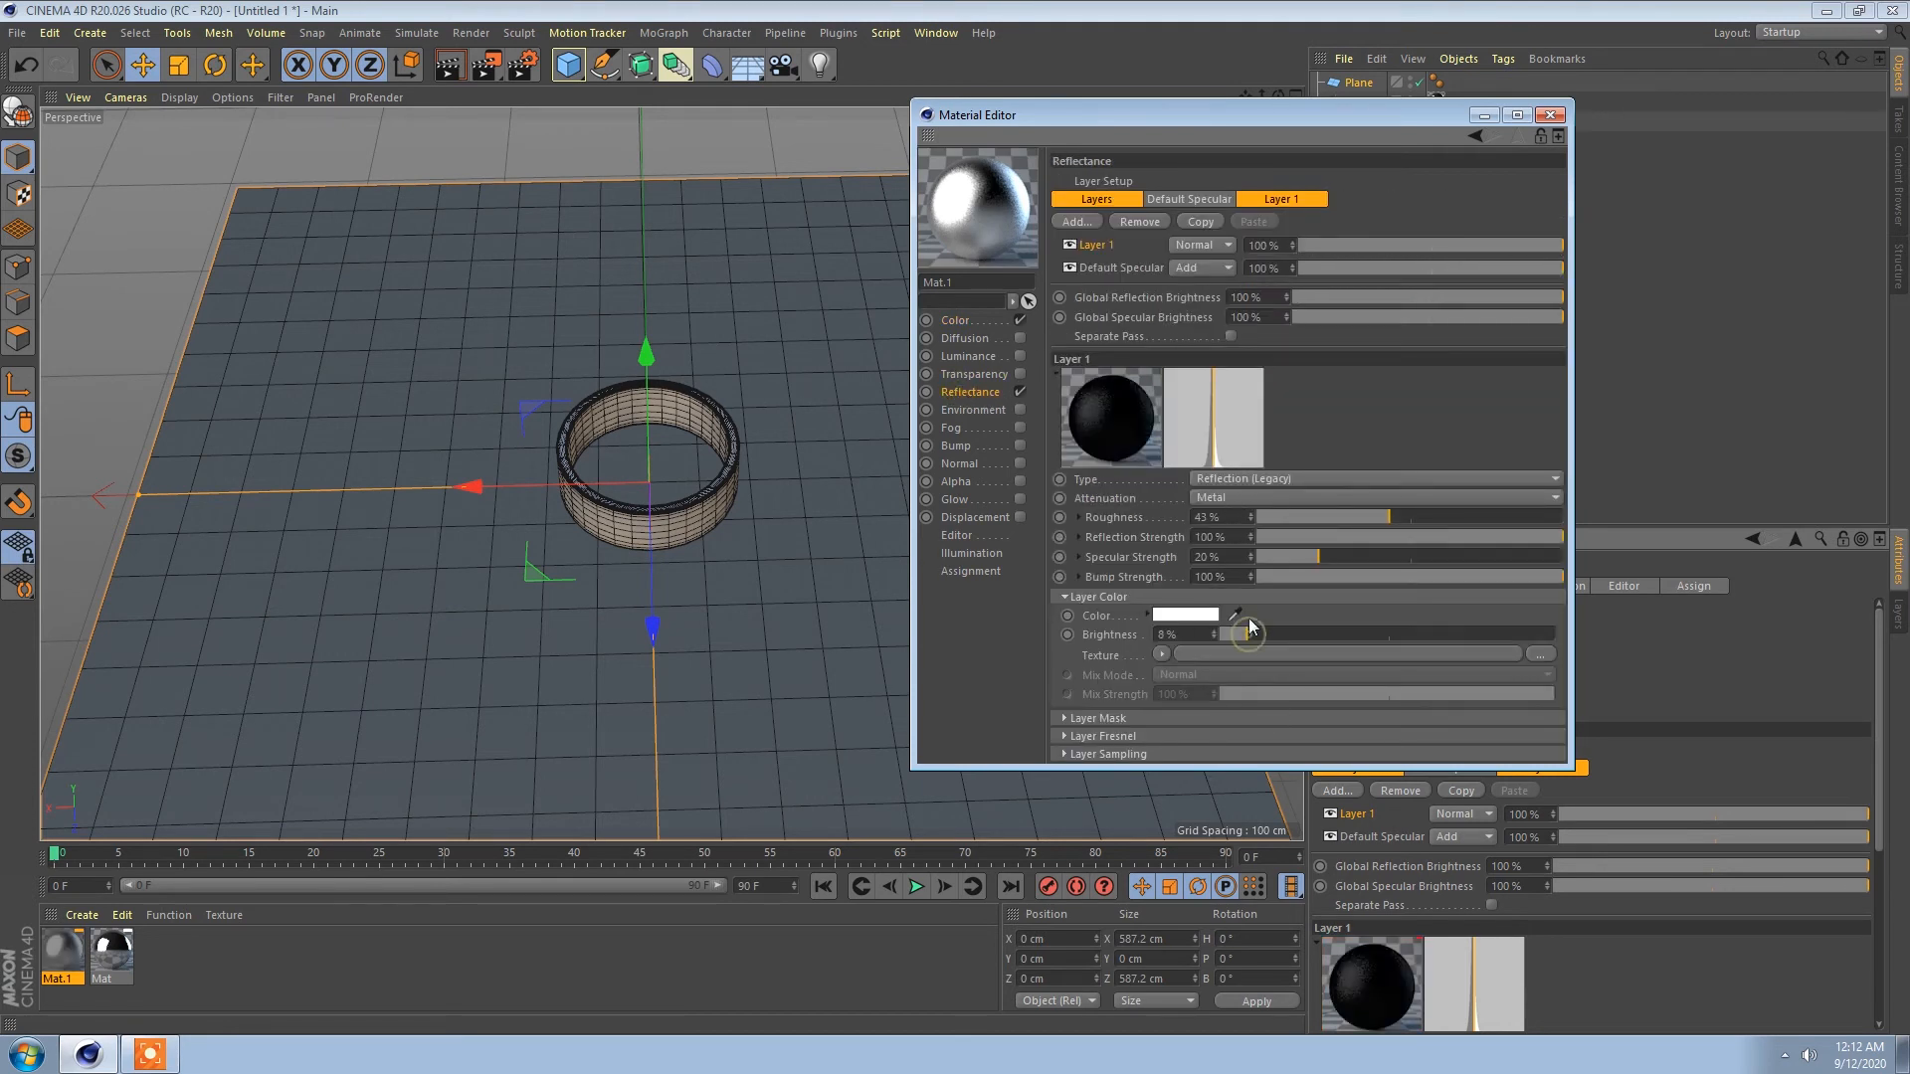
Step: Set Layer 1's specular strength to 30% and its roughness to 25%
drag(1329, 521, 1304, 523)
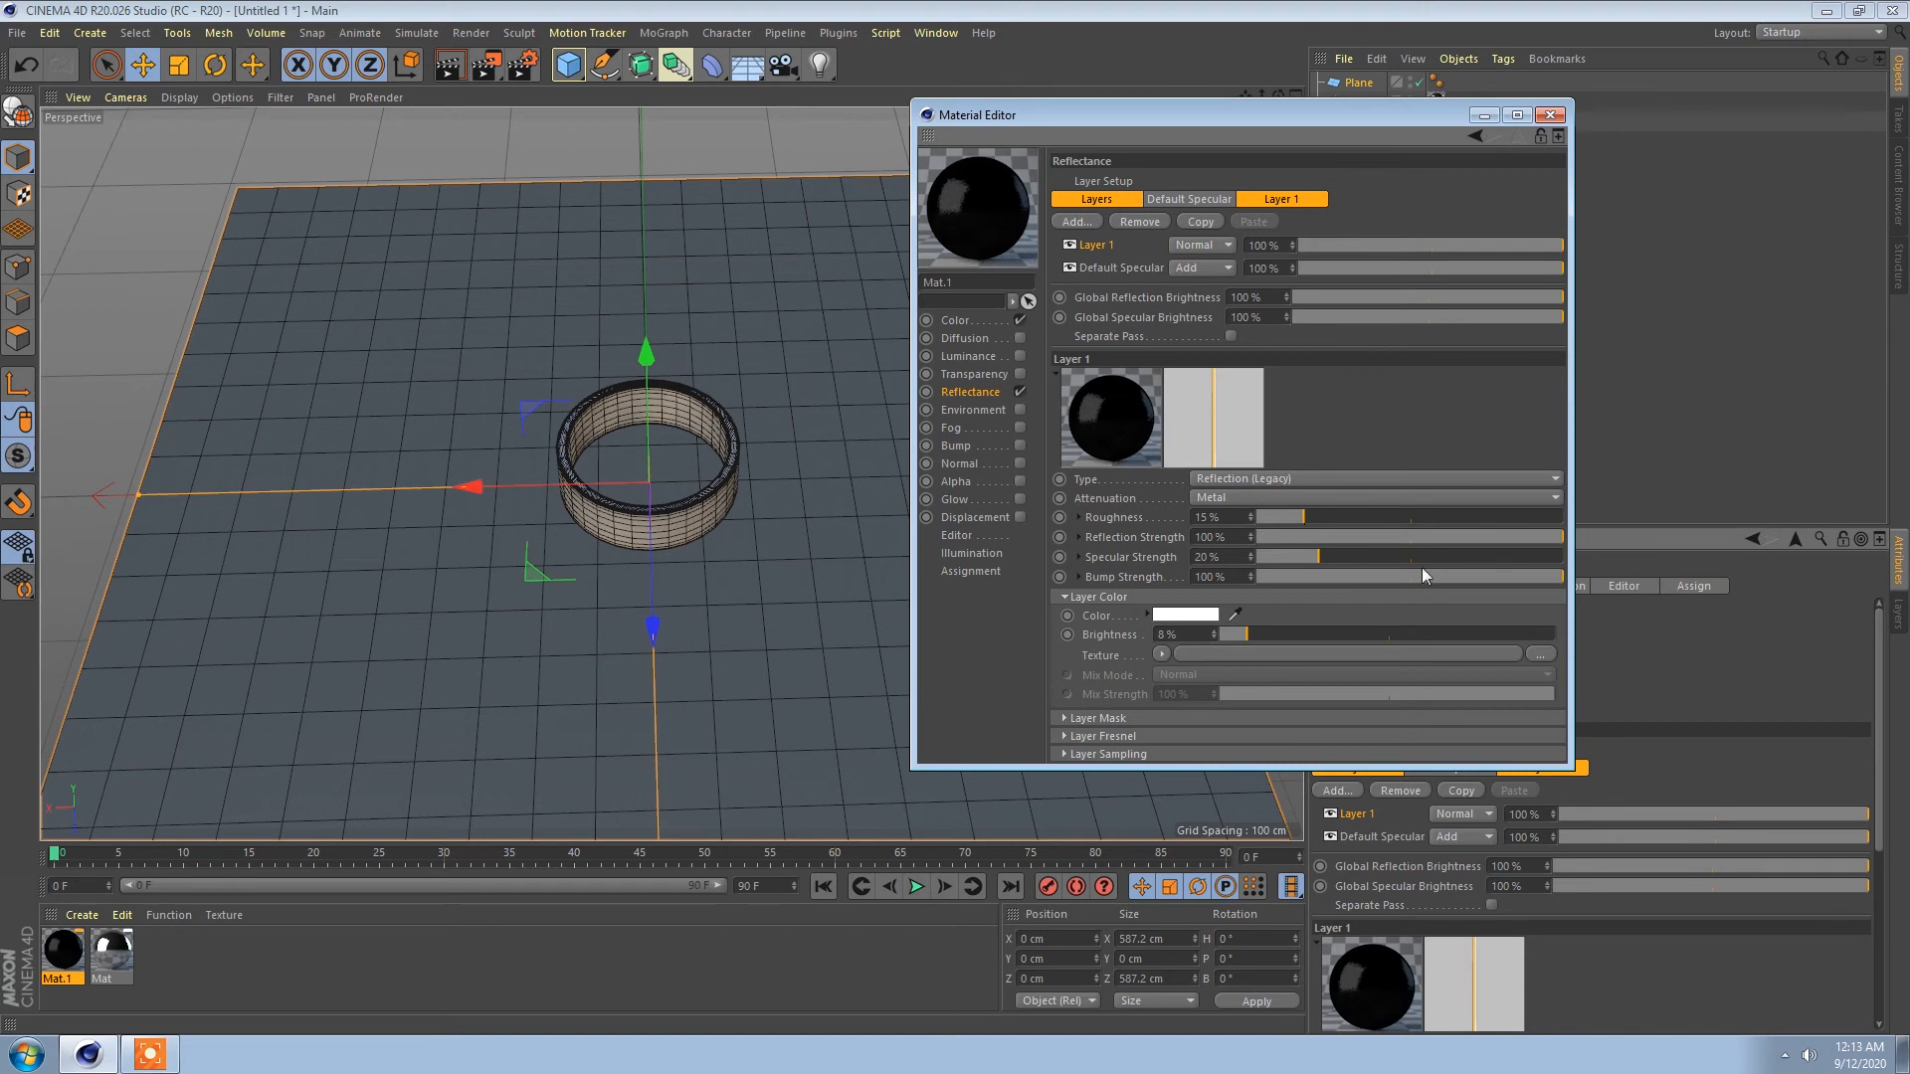
click(1348, 557)
click(1335, 518)
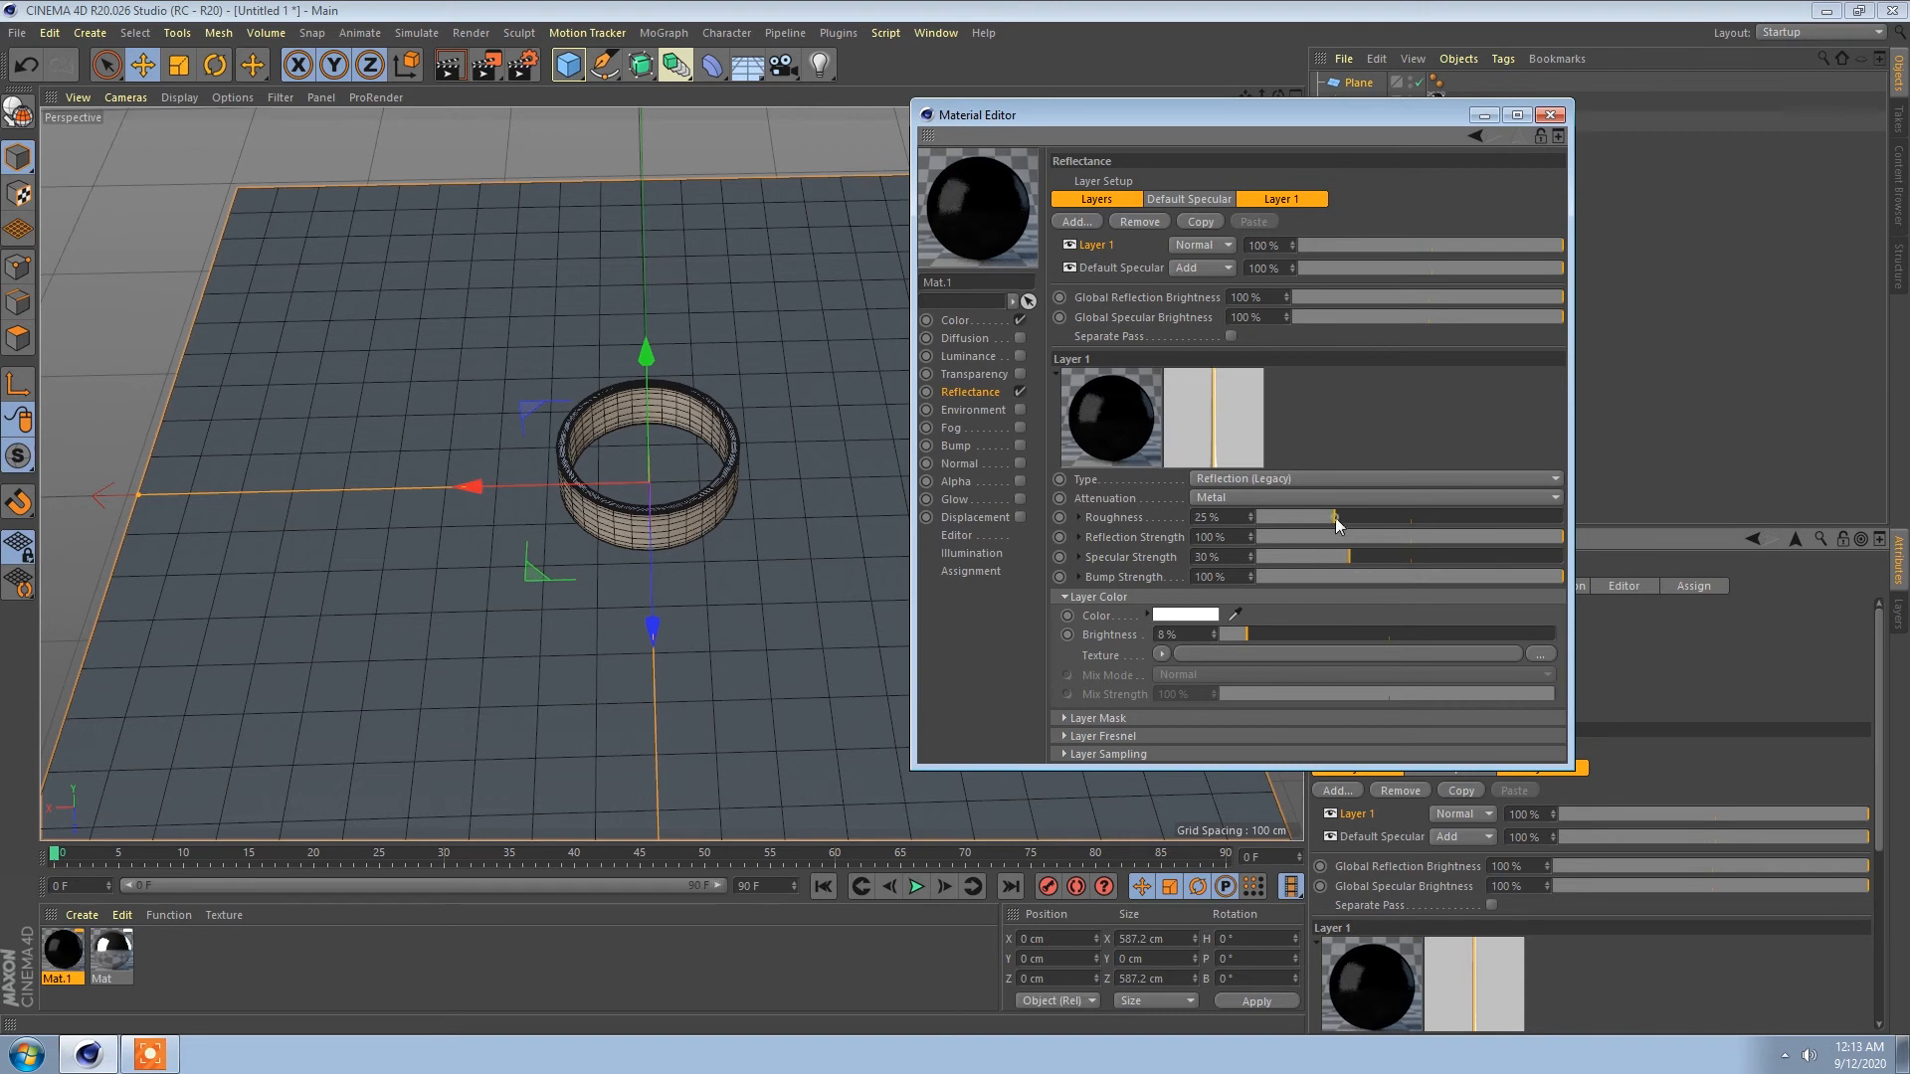
Step: Close the Material Editor, apply the black material to the Plane, and view the ring from a low angle
click(1557, 115)
drag(1199, 338, 1364, 88)
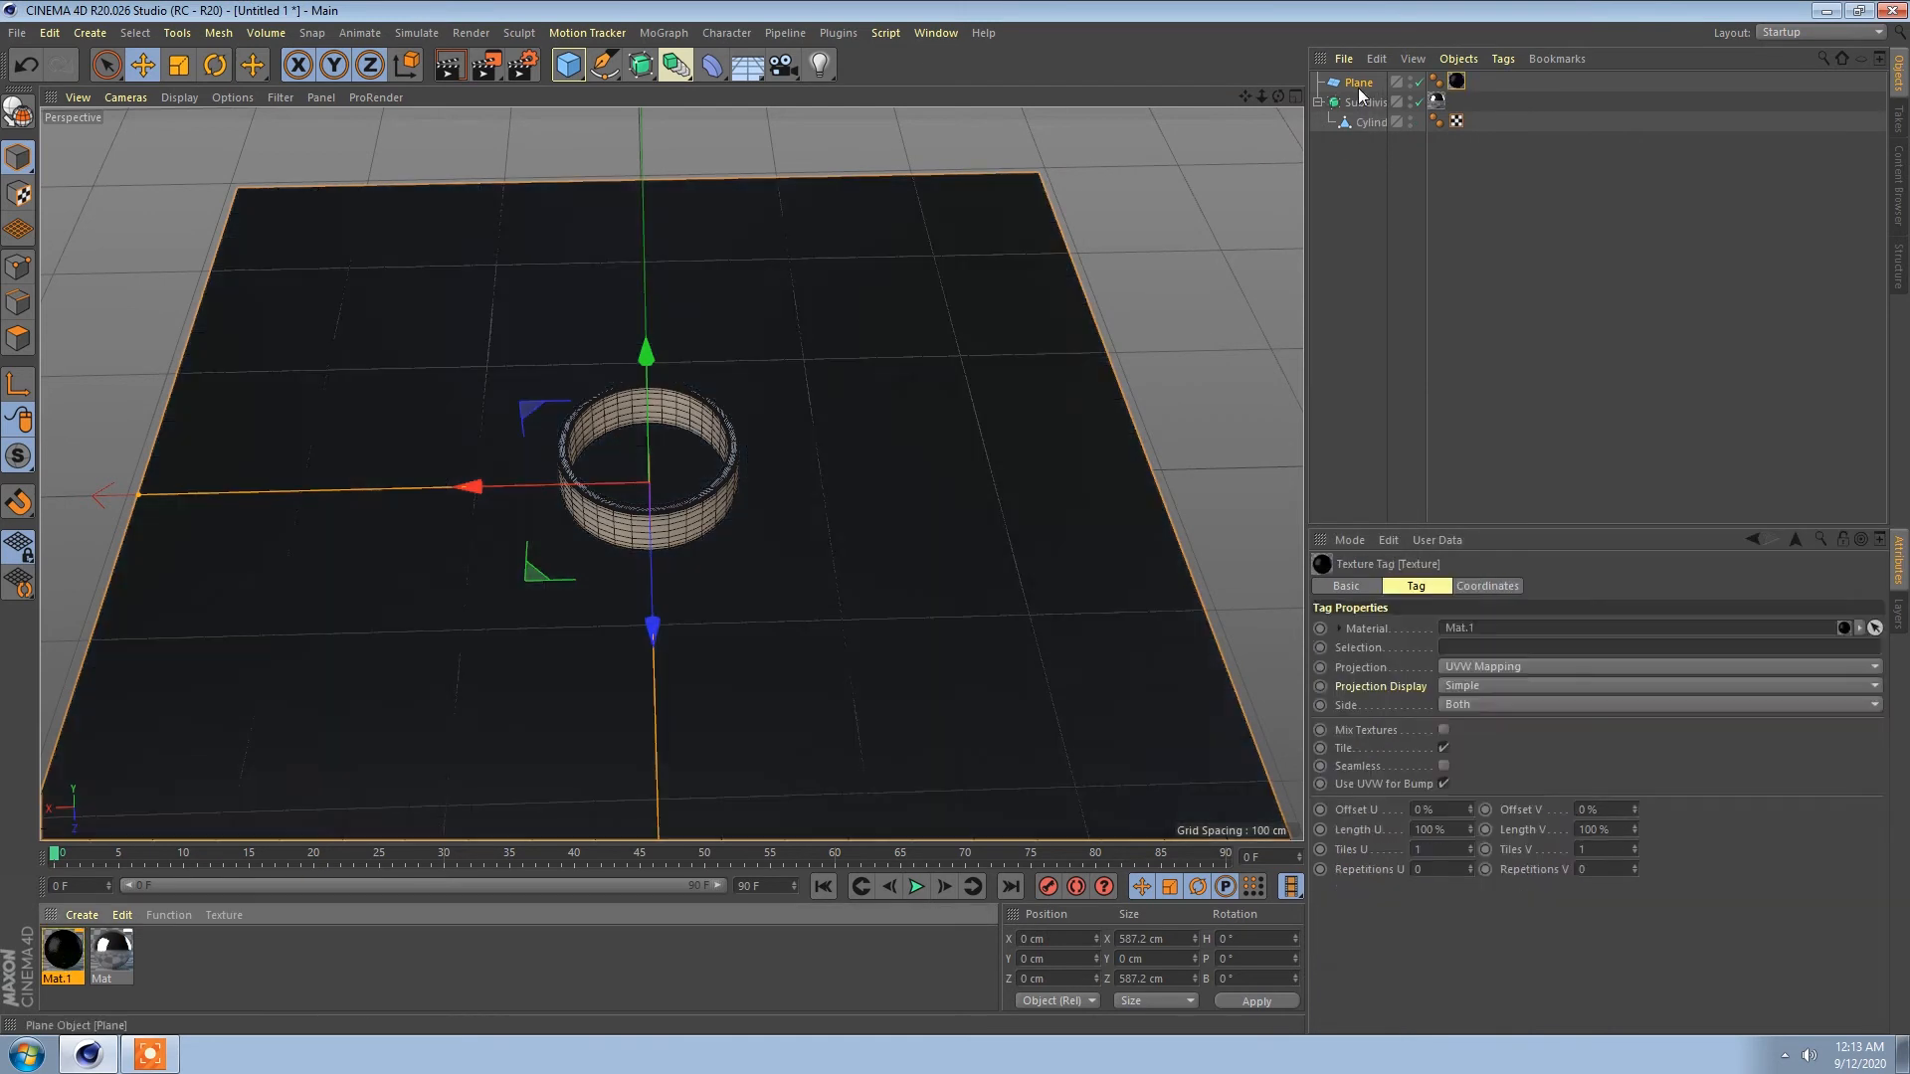
click(694, 430)
key(s)
alt+drag(694, 424, 733, 412)
alt+right_drag(733, 412, 688, 403)
alt+right_drag(822, 418, 736, 418)
alt+drag(736, 418, 968, 384)
click(970, 384)
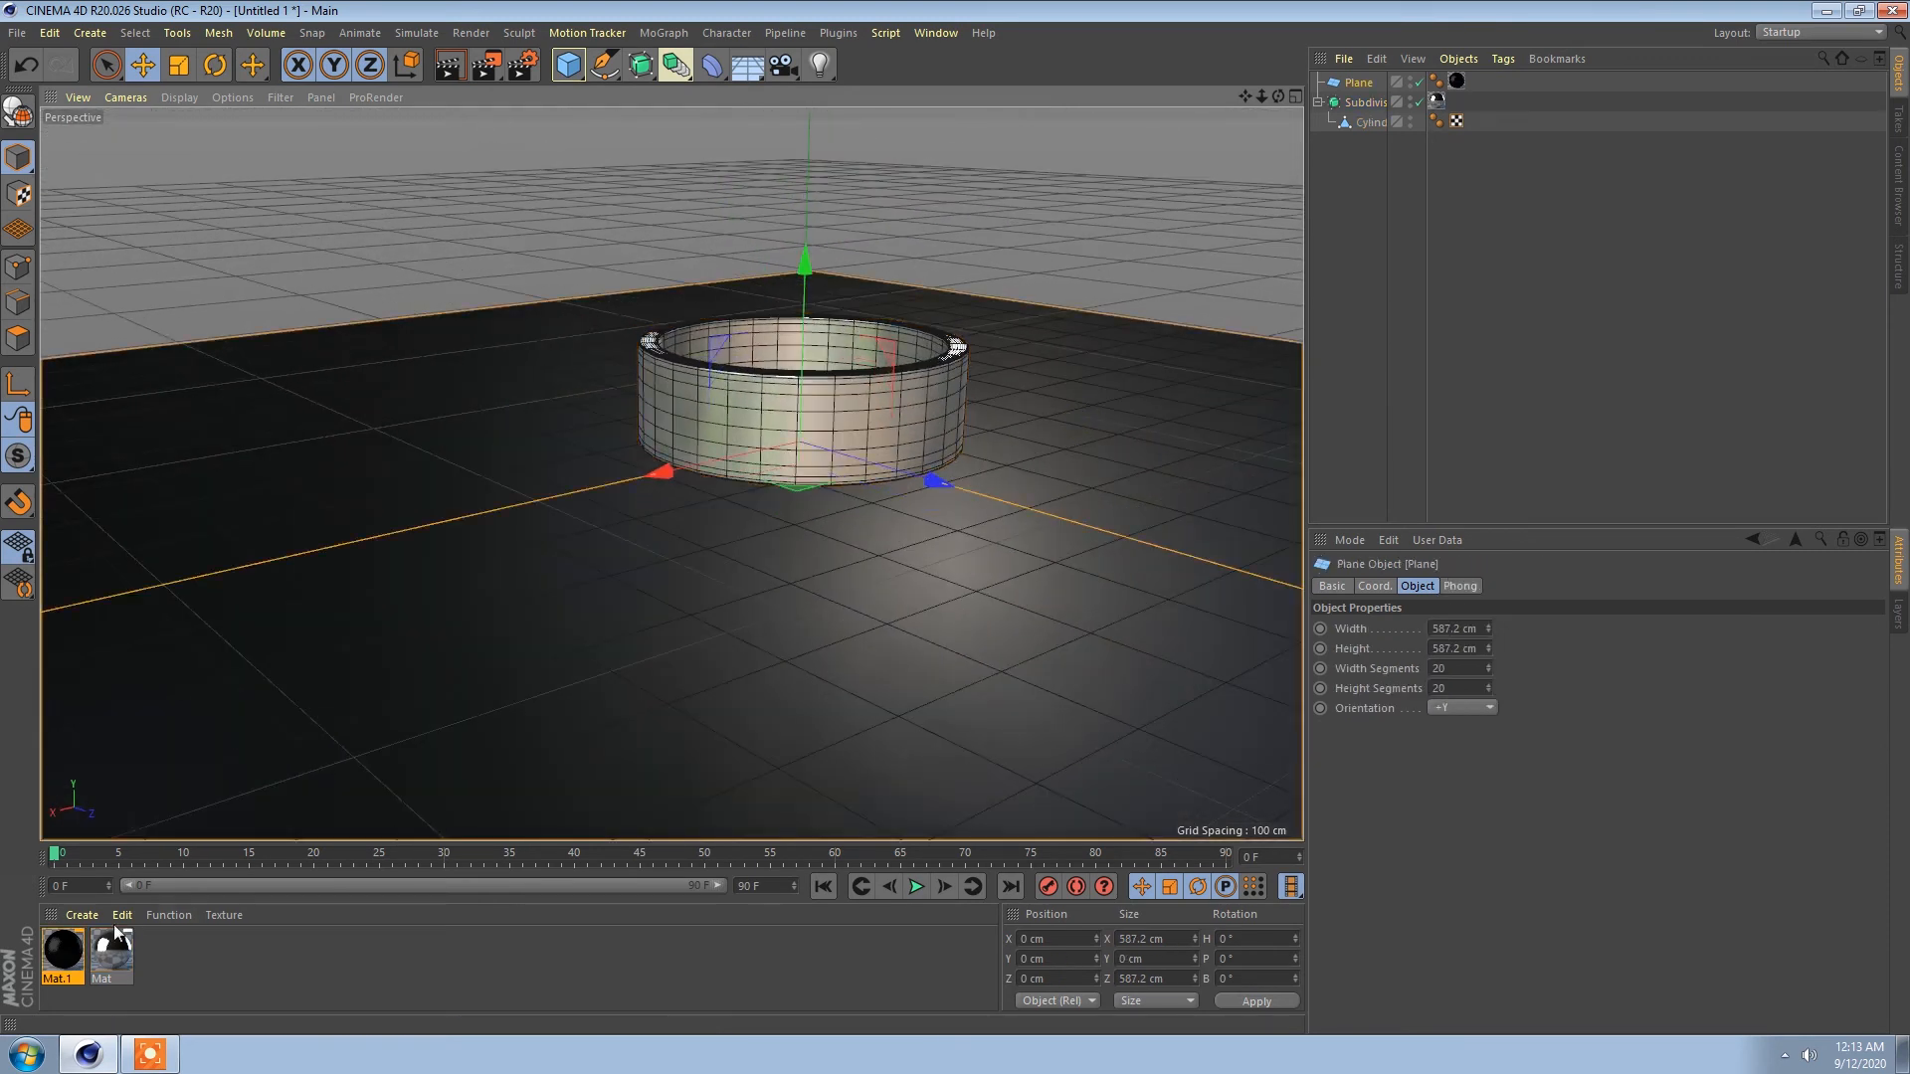
Step: Set the plane material's Layer 1 roughness to 5% and specular strength to 31%
double_click(1457, 81)
click(1492, 583)
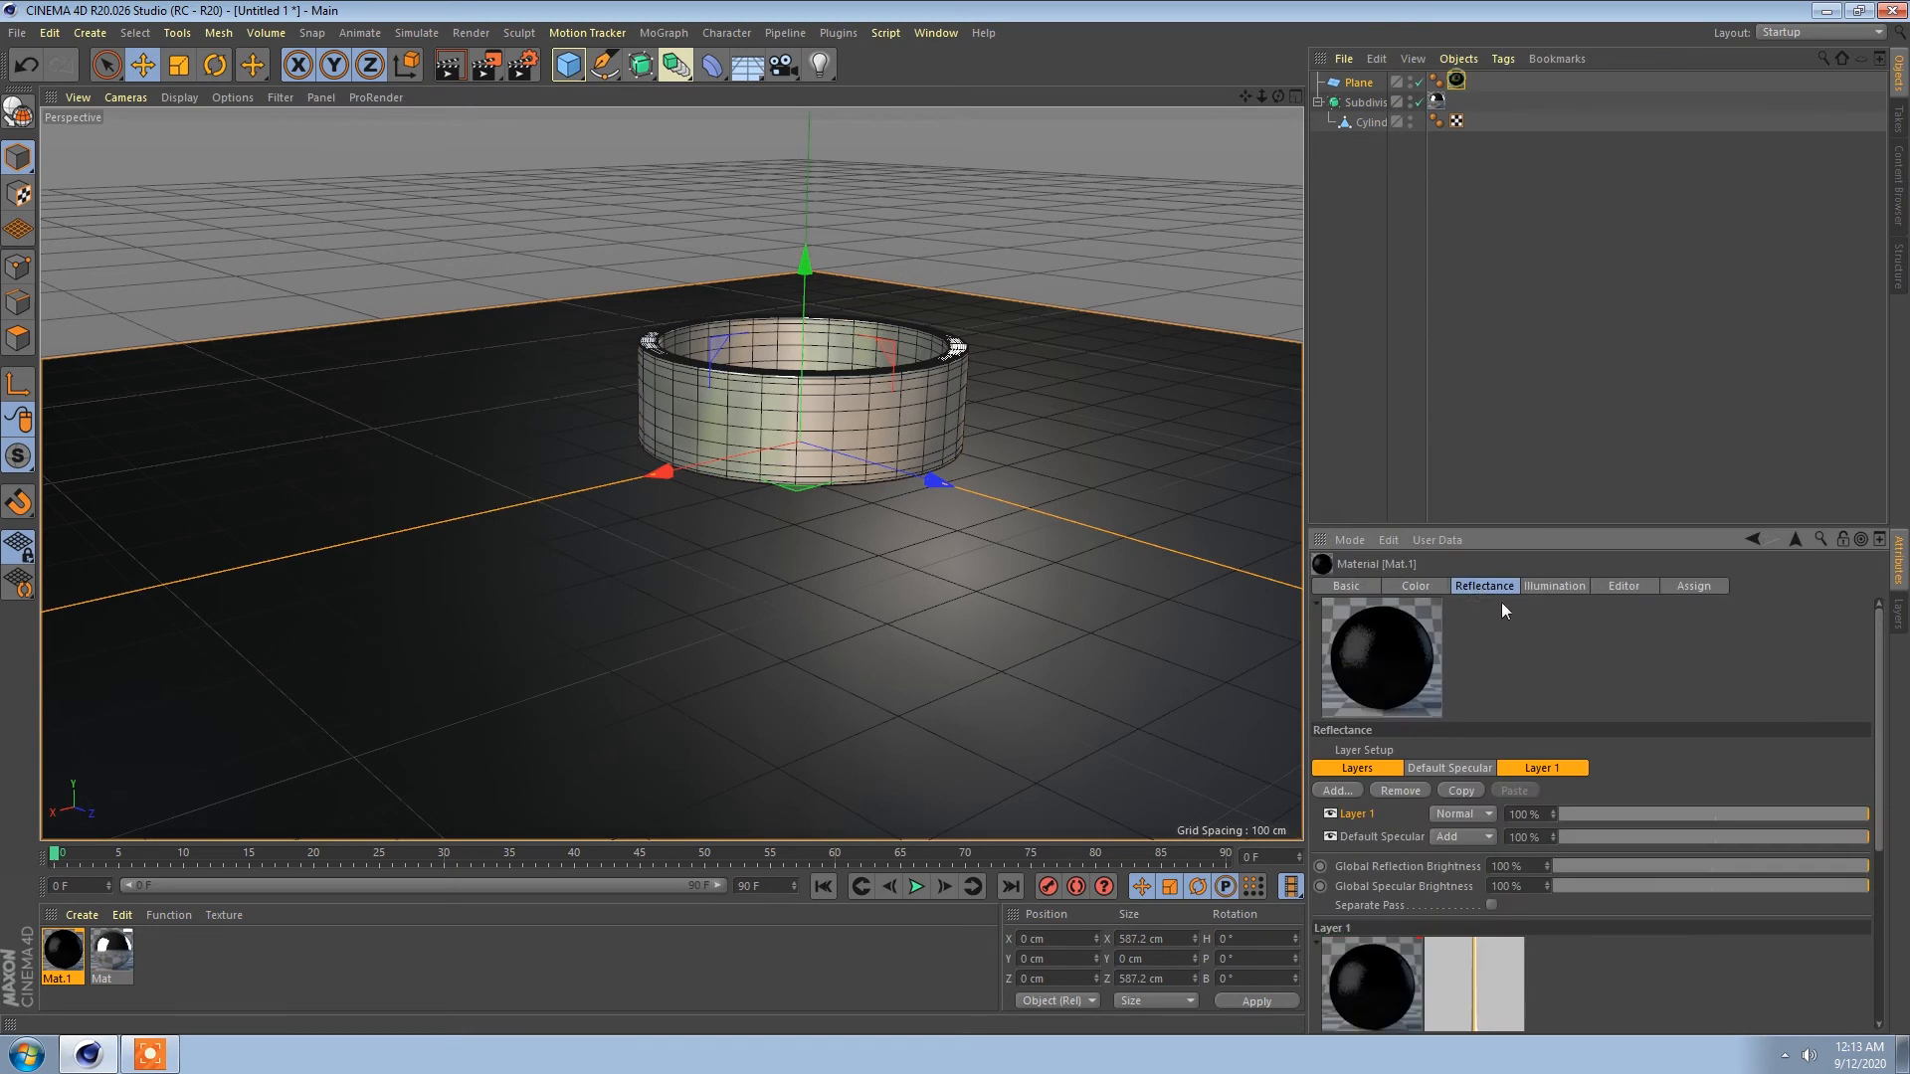
scroll(1532, 796, down, 5)
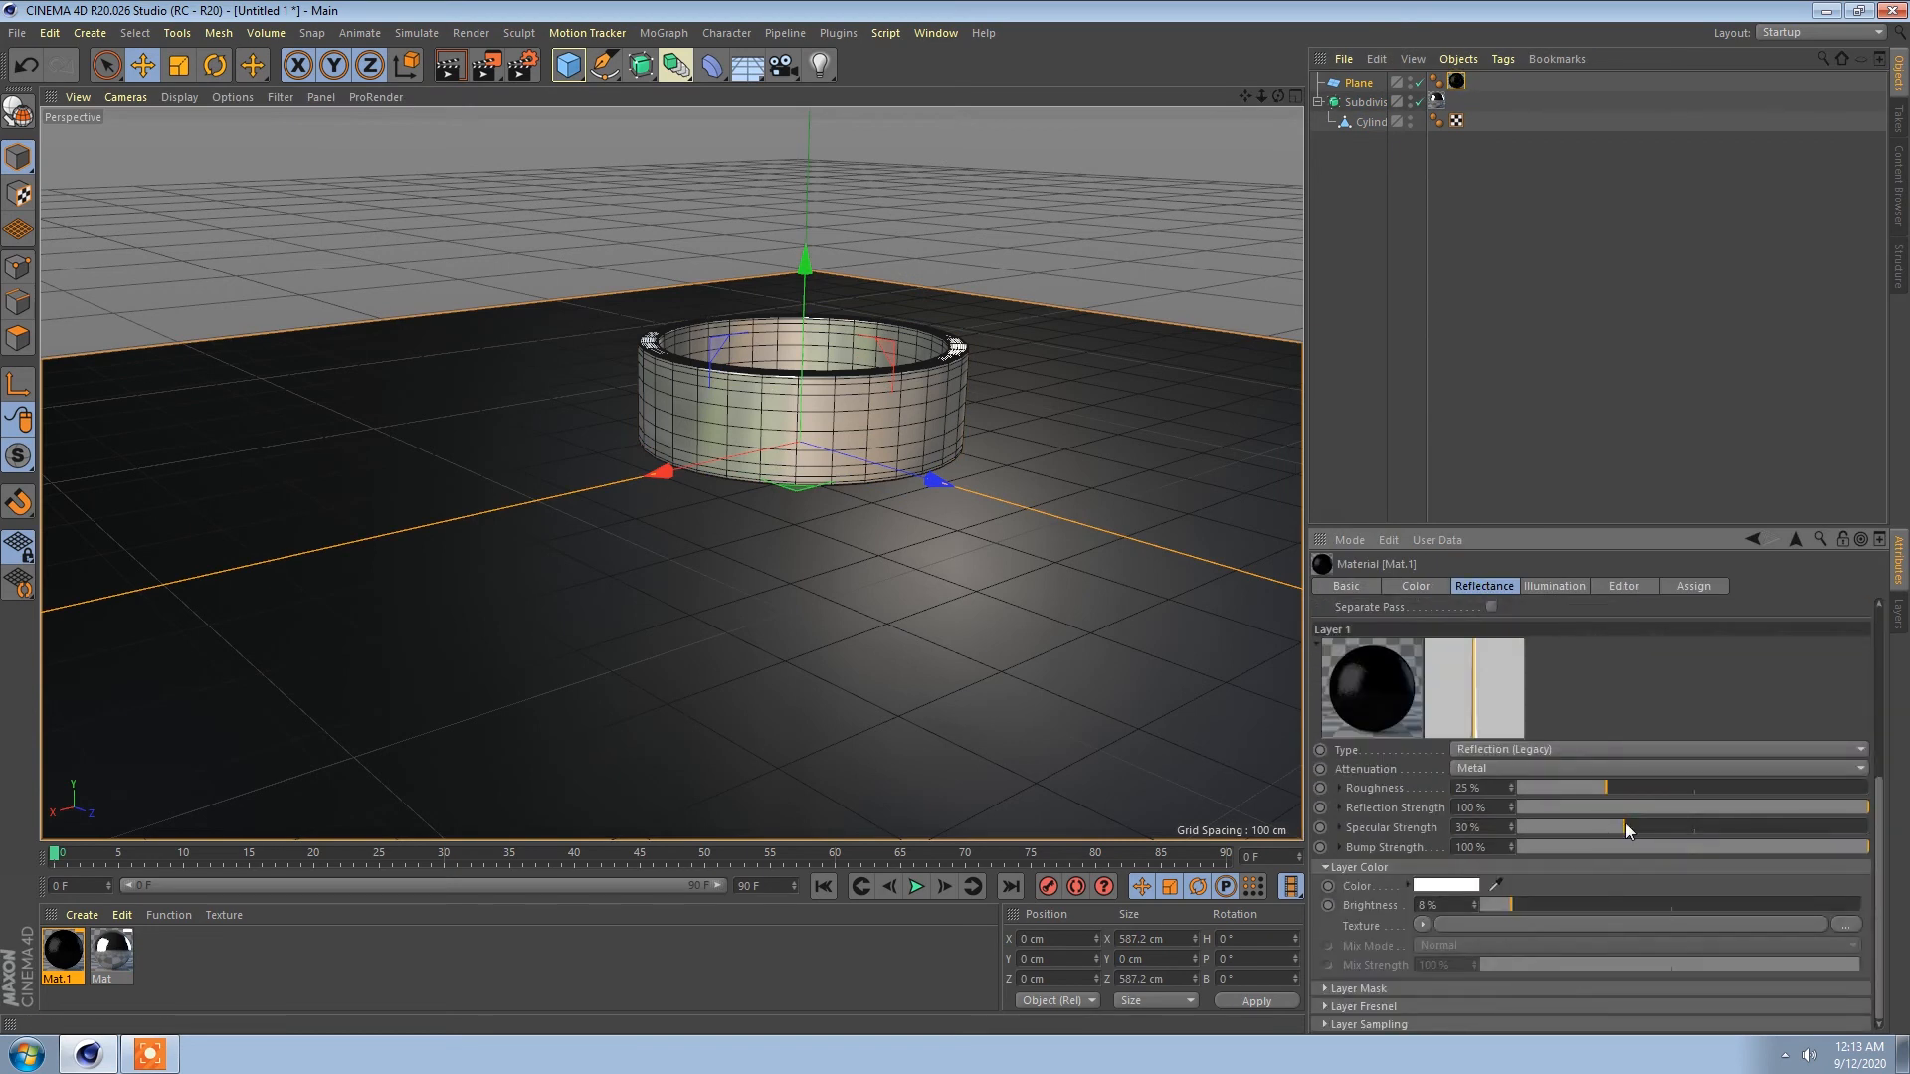
drag(1605, 786, 1533, 776)
alt+drag(910, 509, 878, 535)
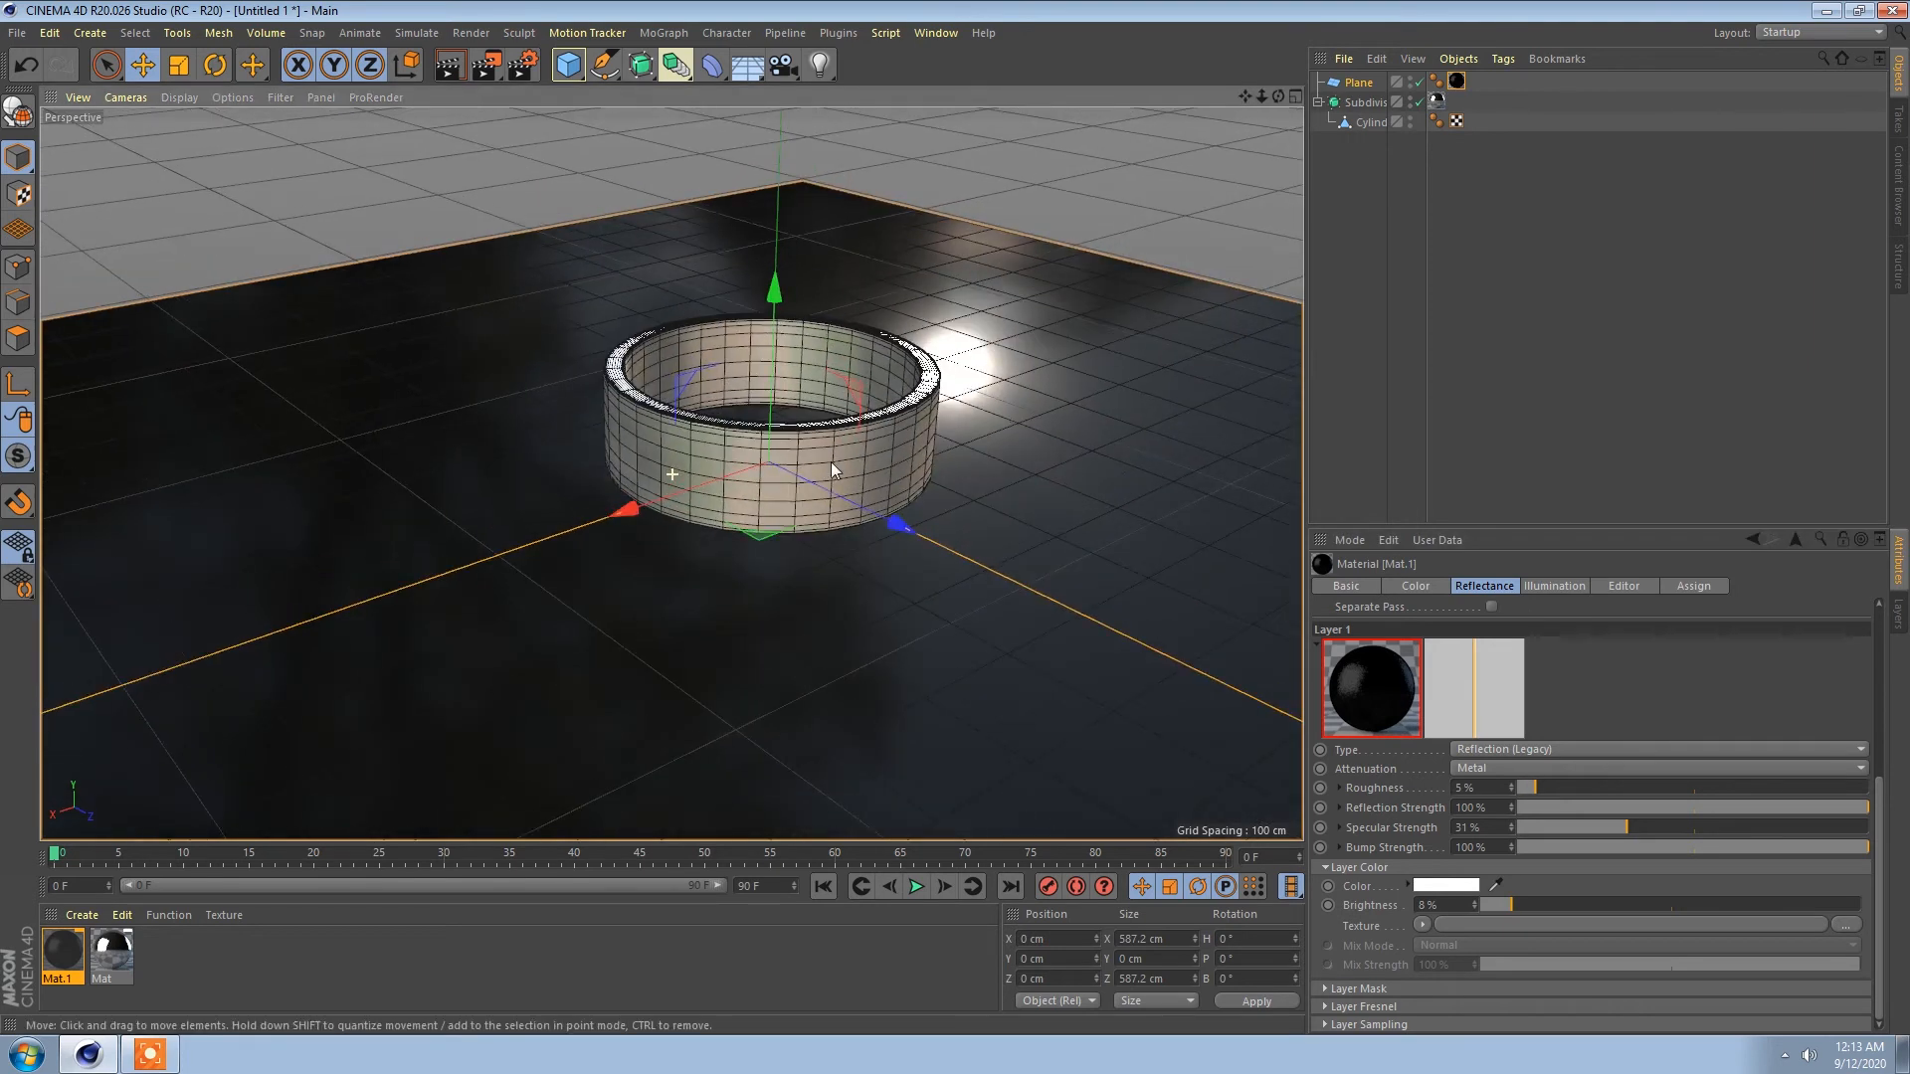
Step: Add a Sky object to the scene
click(1358, 85)
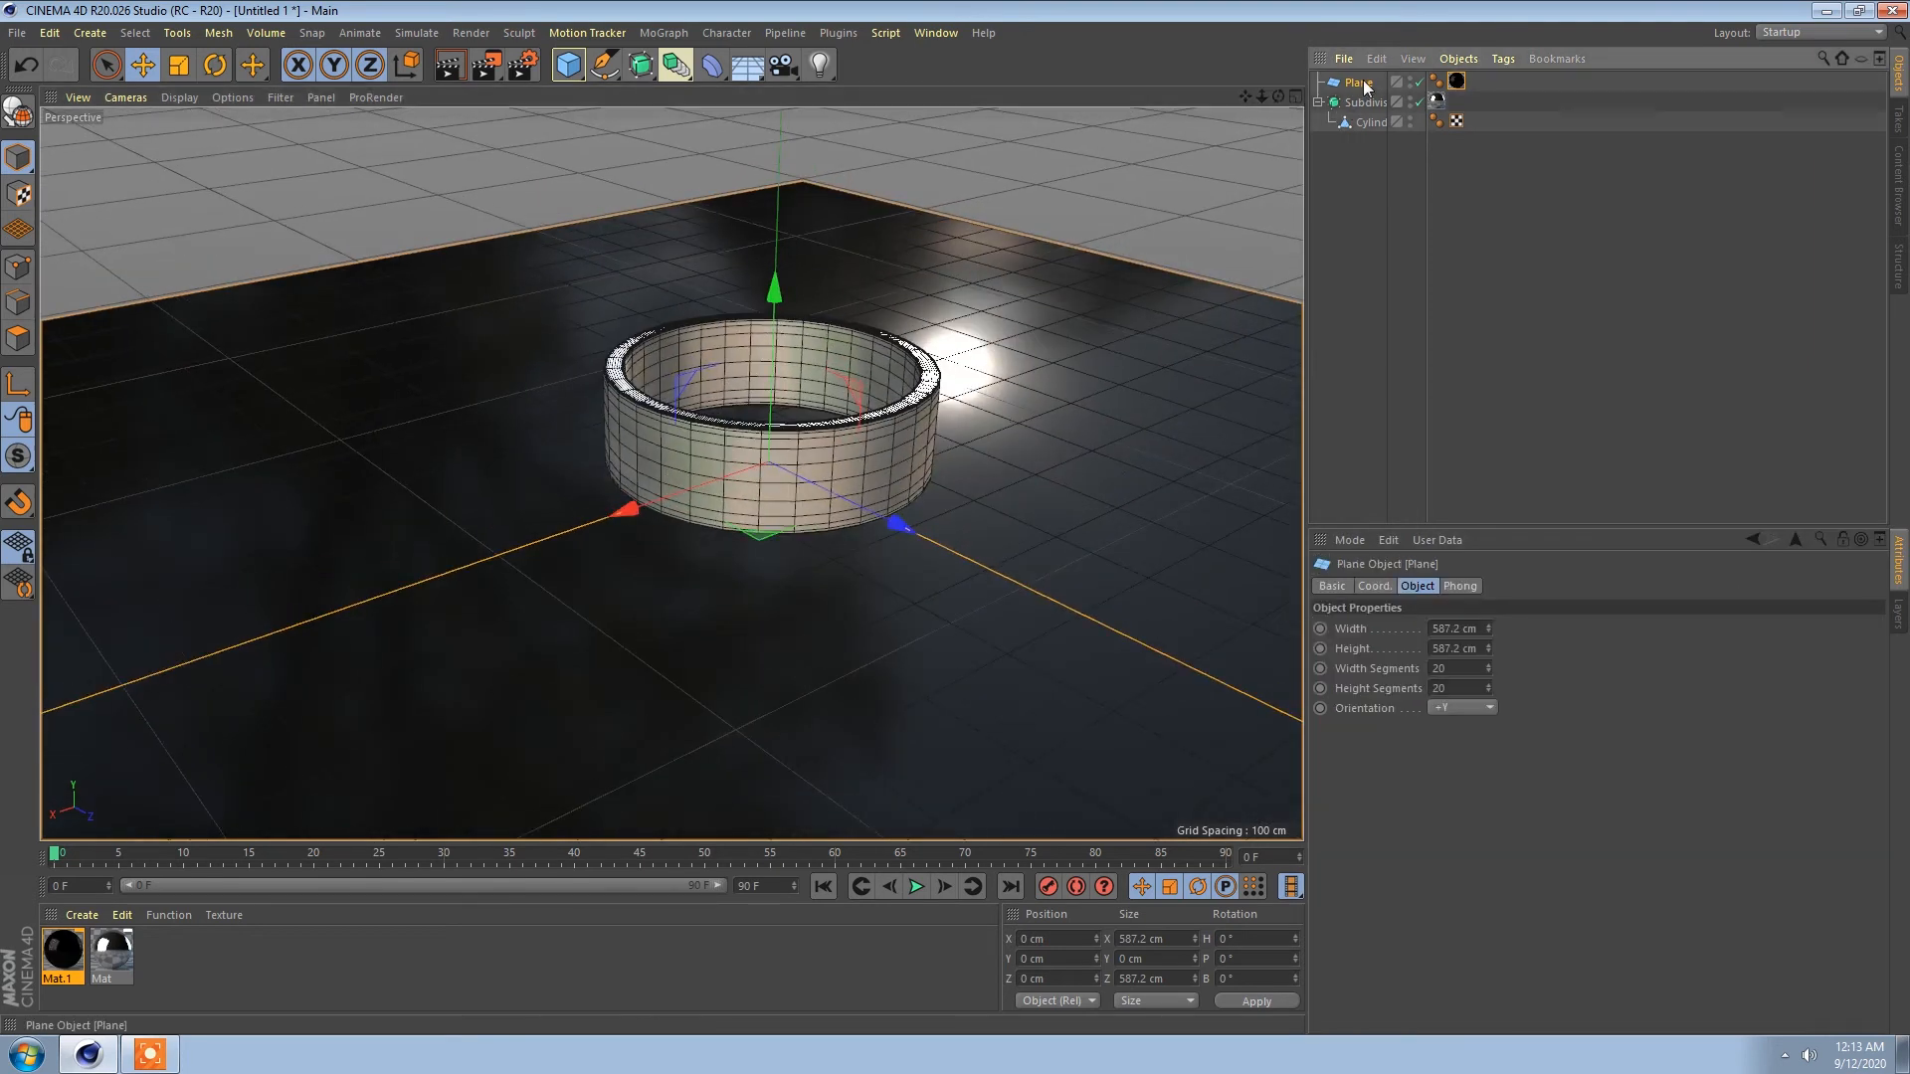
right_click(1365, 87)
click(1353, 85)
mouse_move(766, 251)
alt+mouse_down()
mouse_move(798, 290)
mouse_move(778, 267)
alt+mouse_up()
click(736, 68)
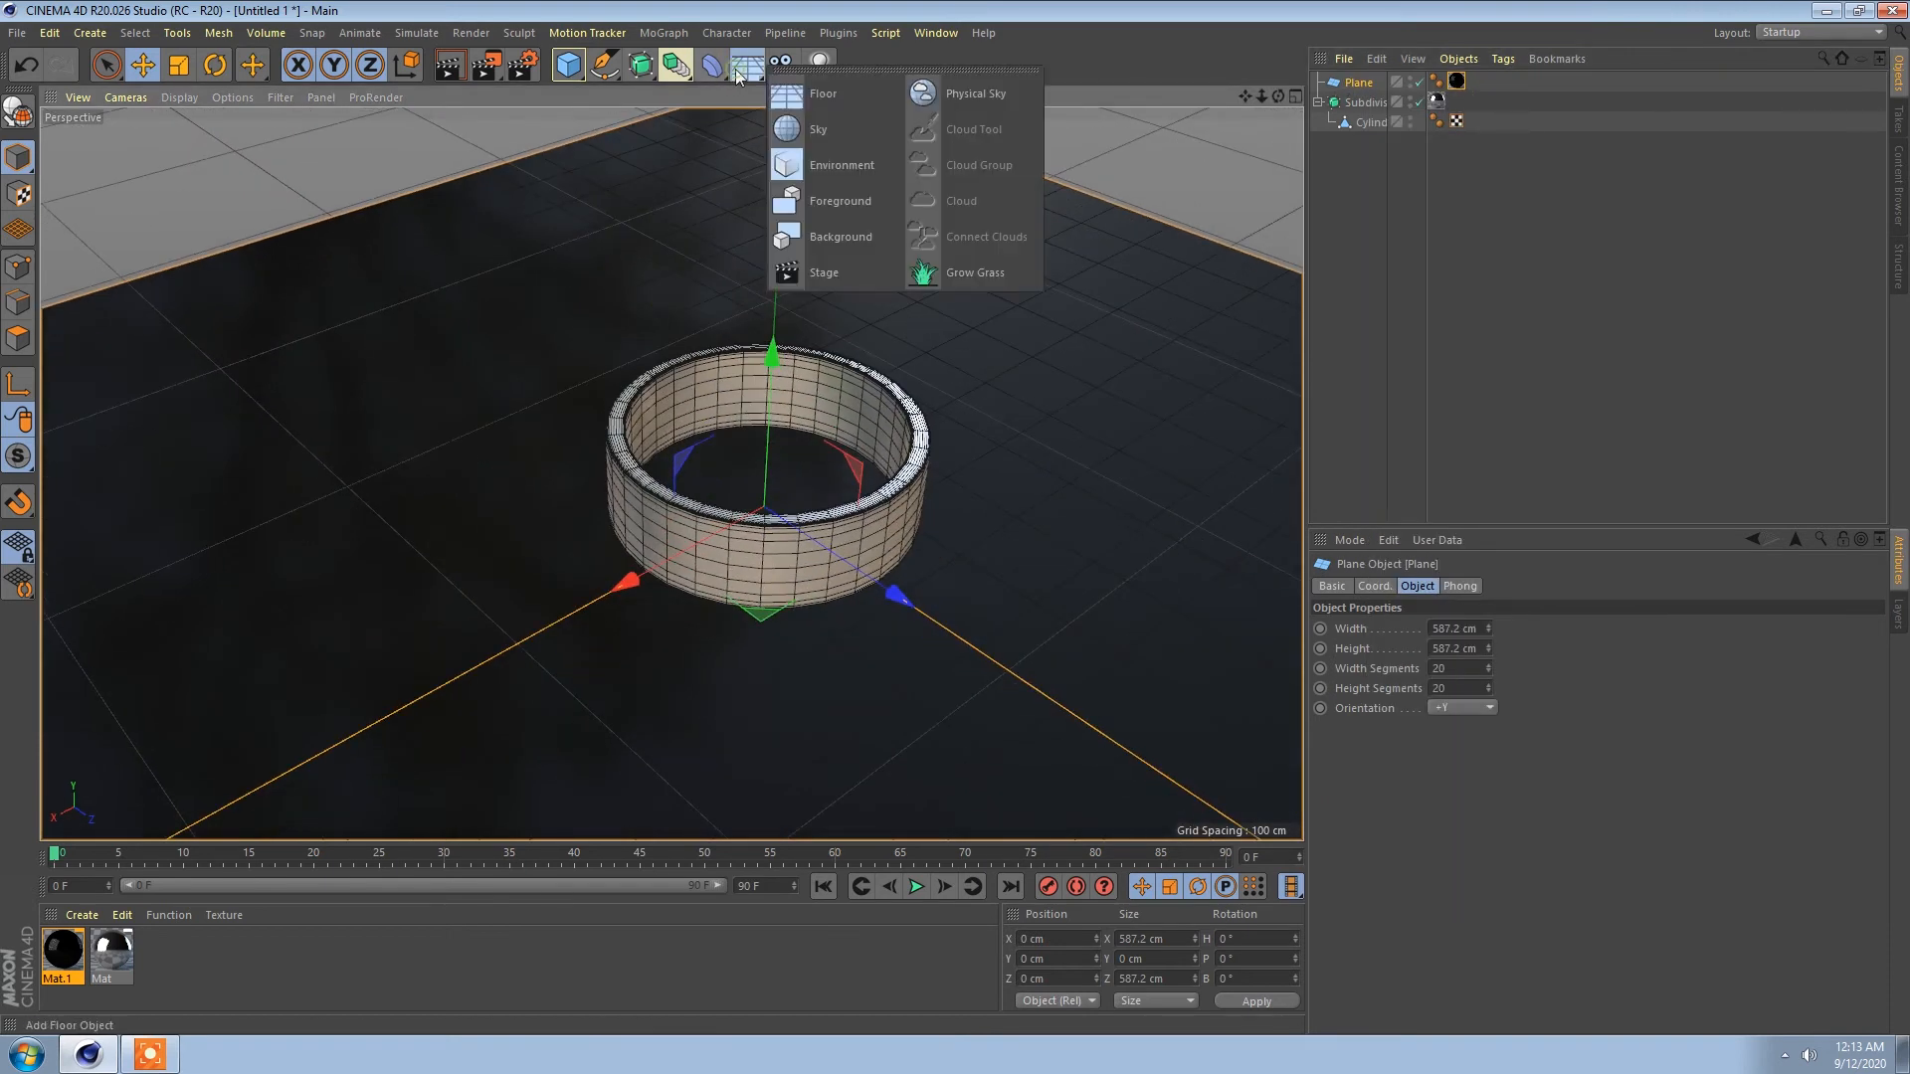
click(823, 118)
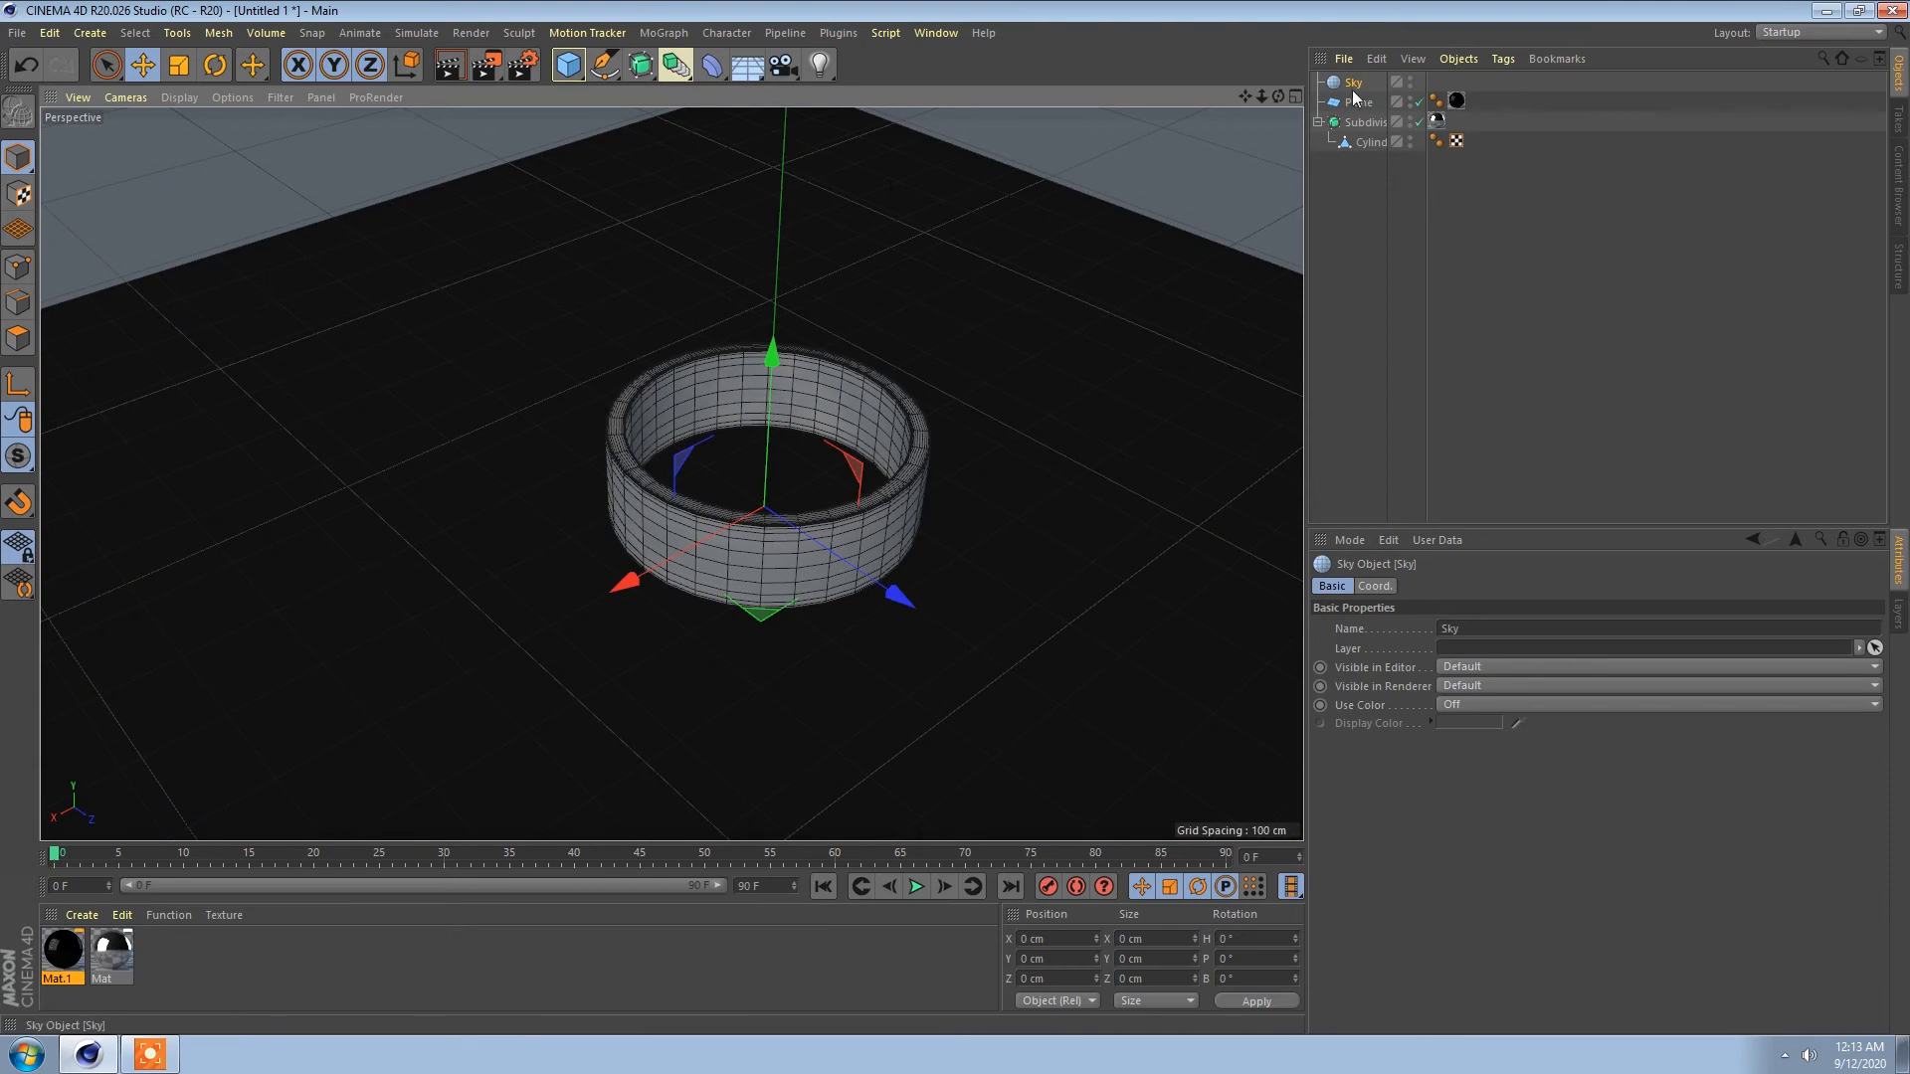
Step: Create a third material with the Color and Reflectance channels disabled and Luminance enabled
click(75, 918)
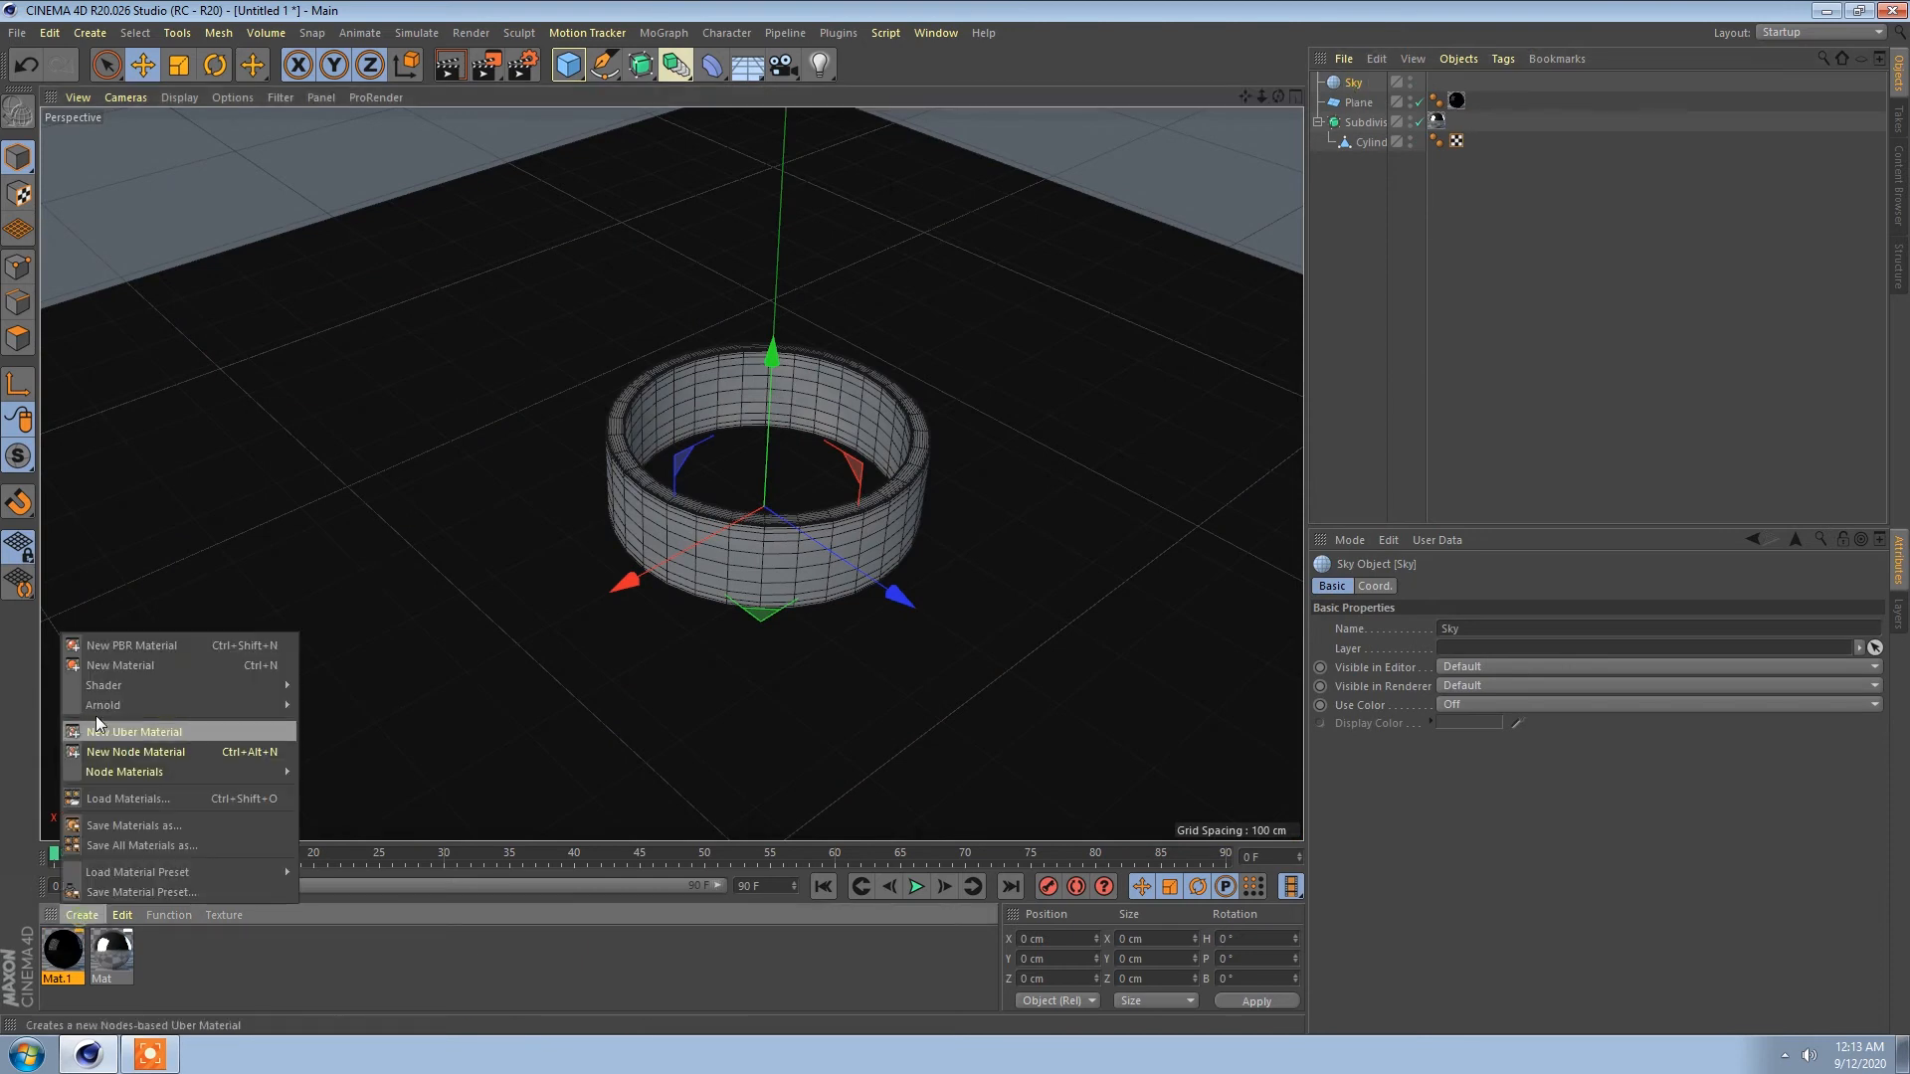
click(99, 670)
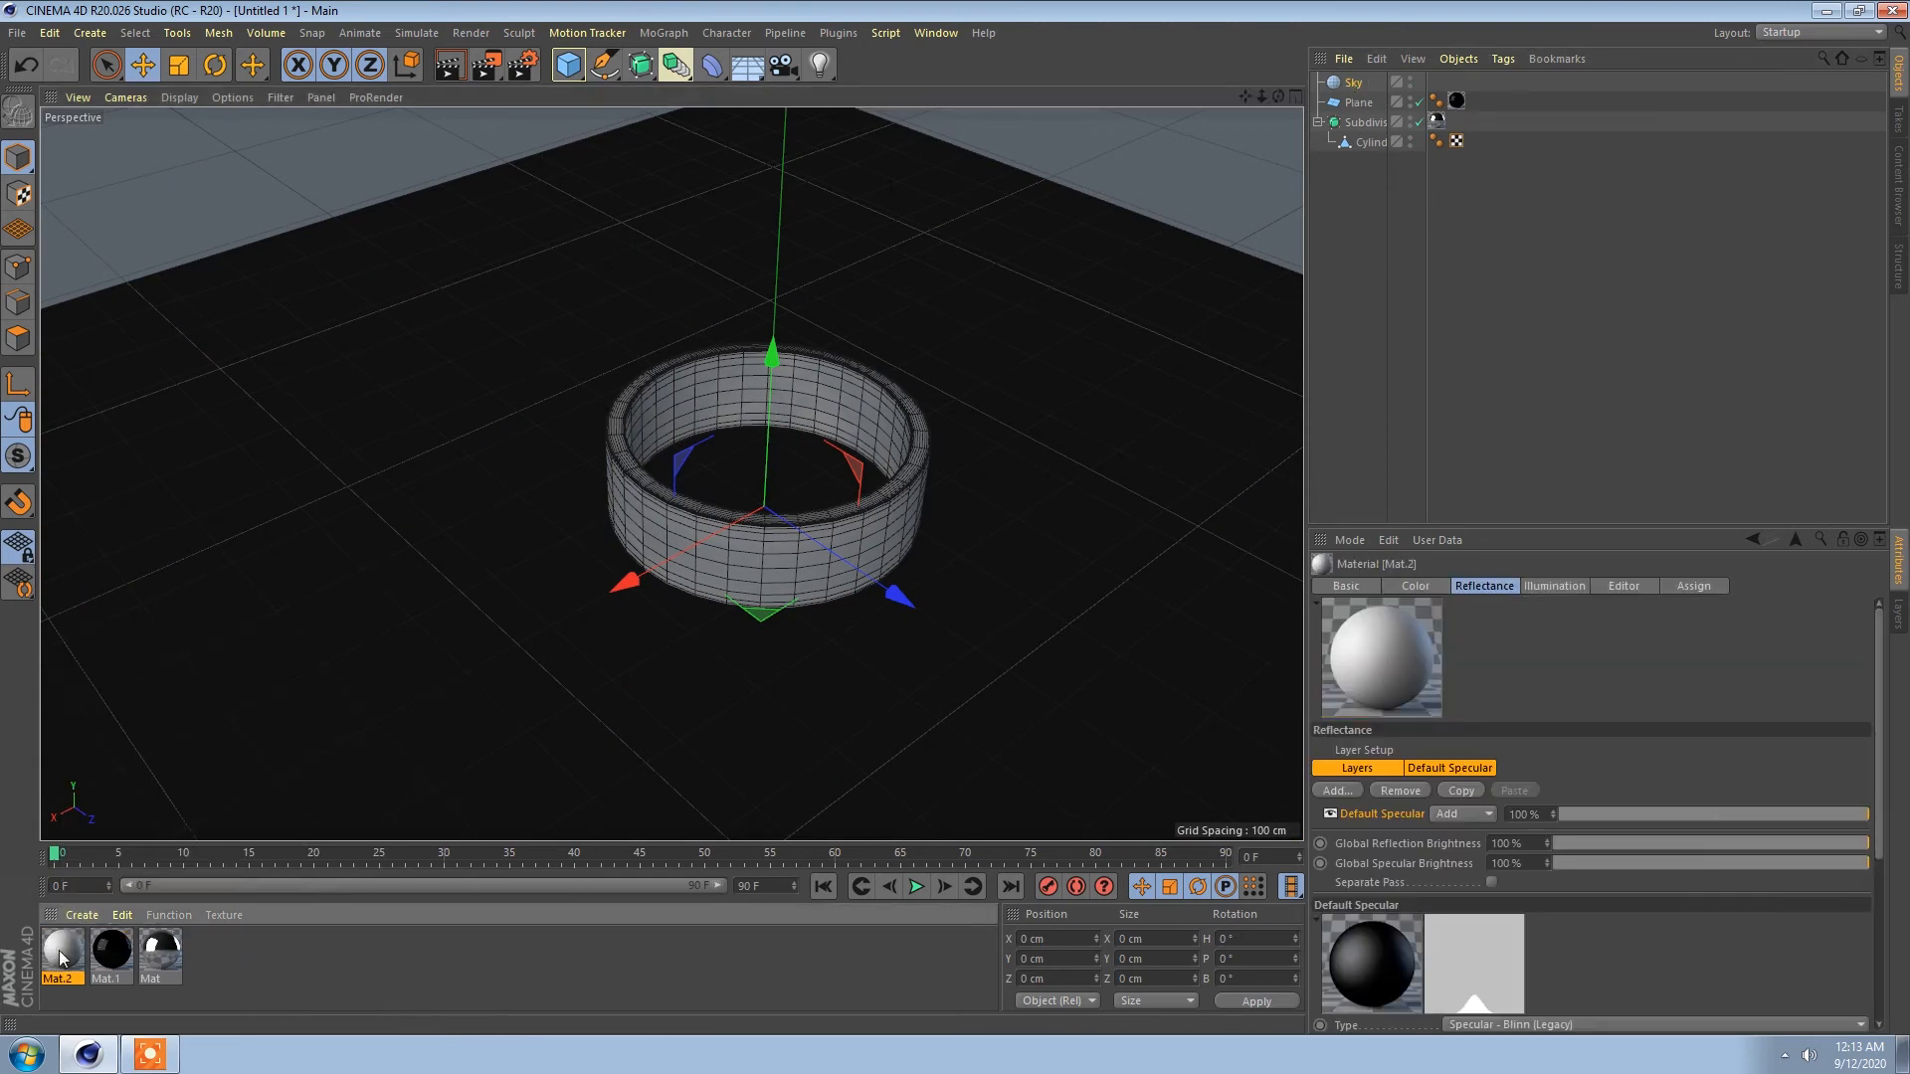
double_click(61, 956)
drag(532, 139, 1153, 144)
click(1021, 348)
click(1021, 418)
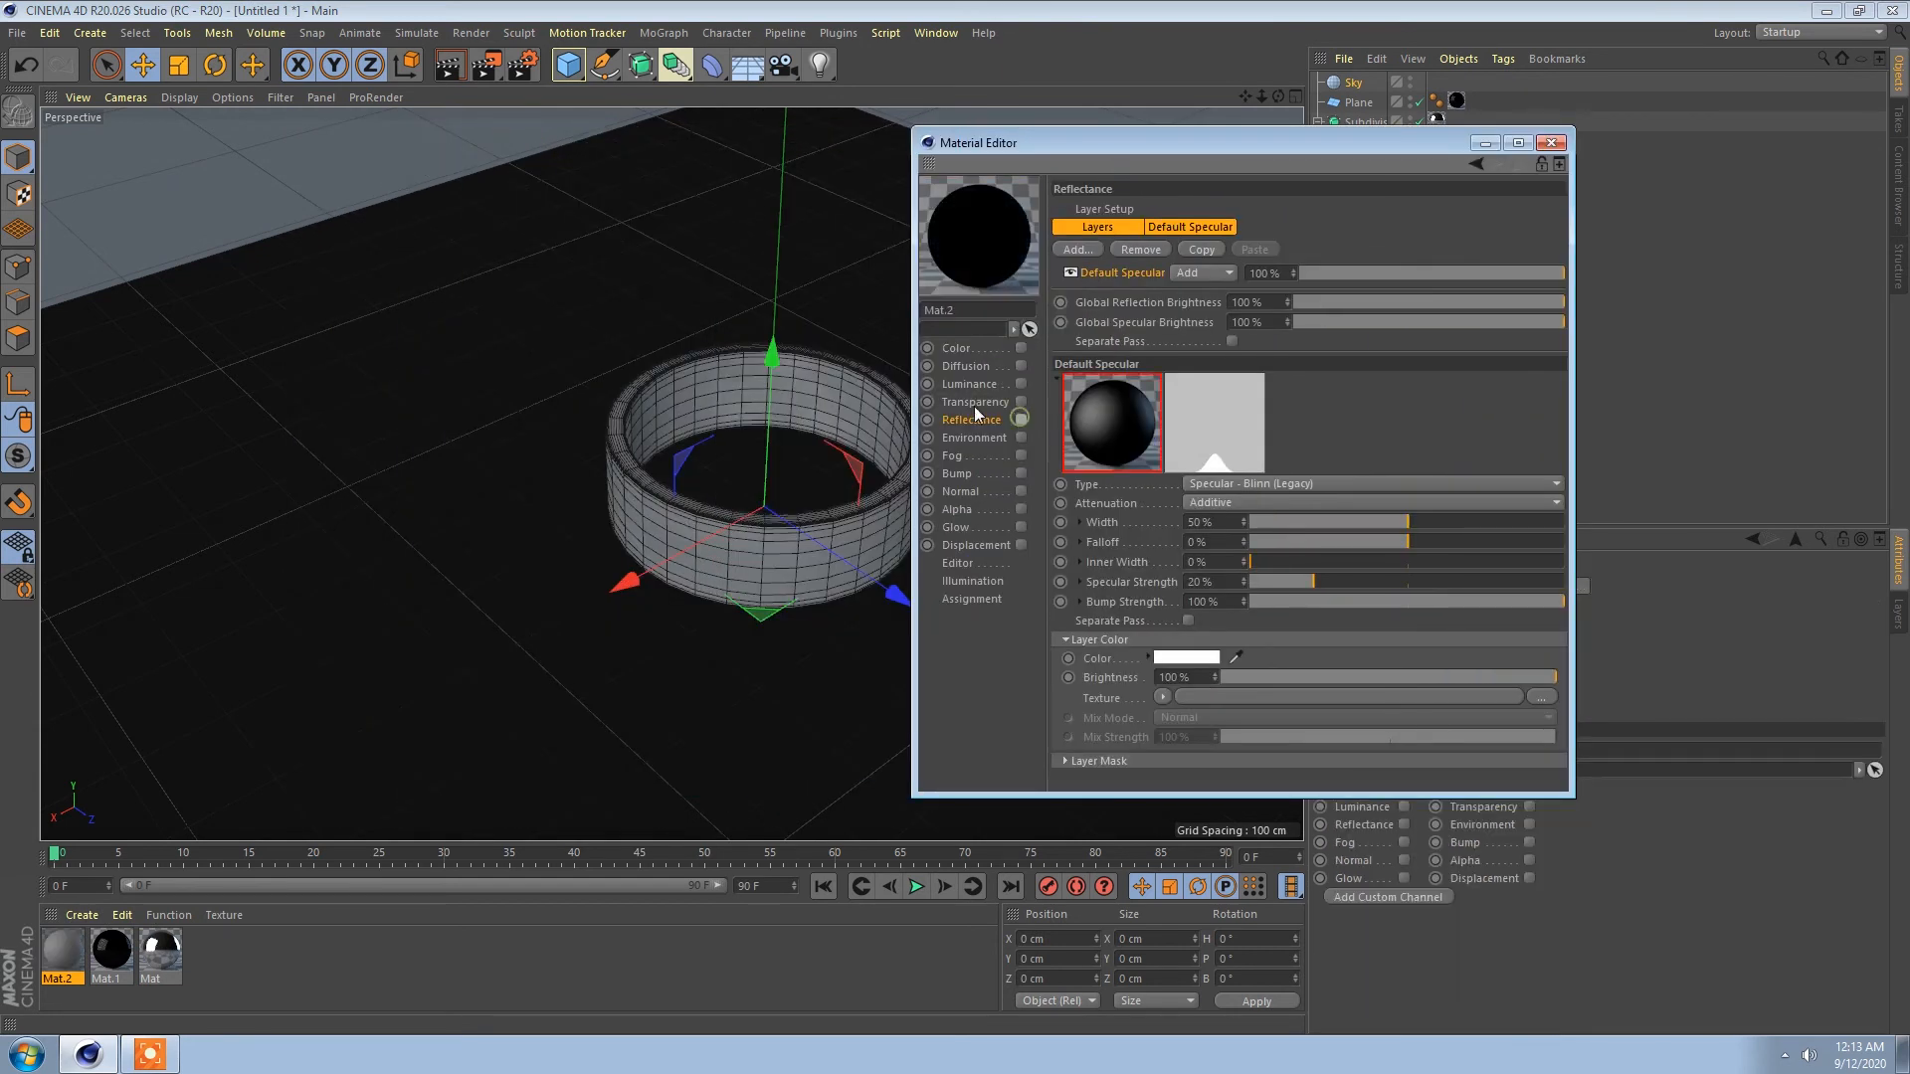
click(997, 386)
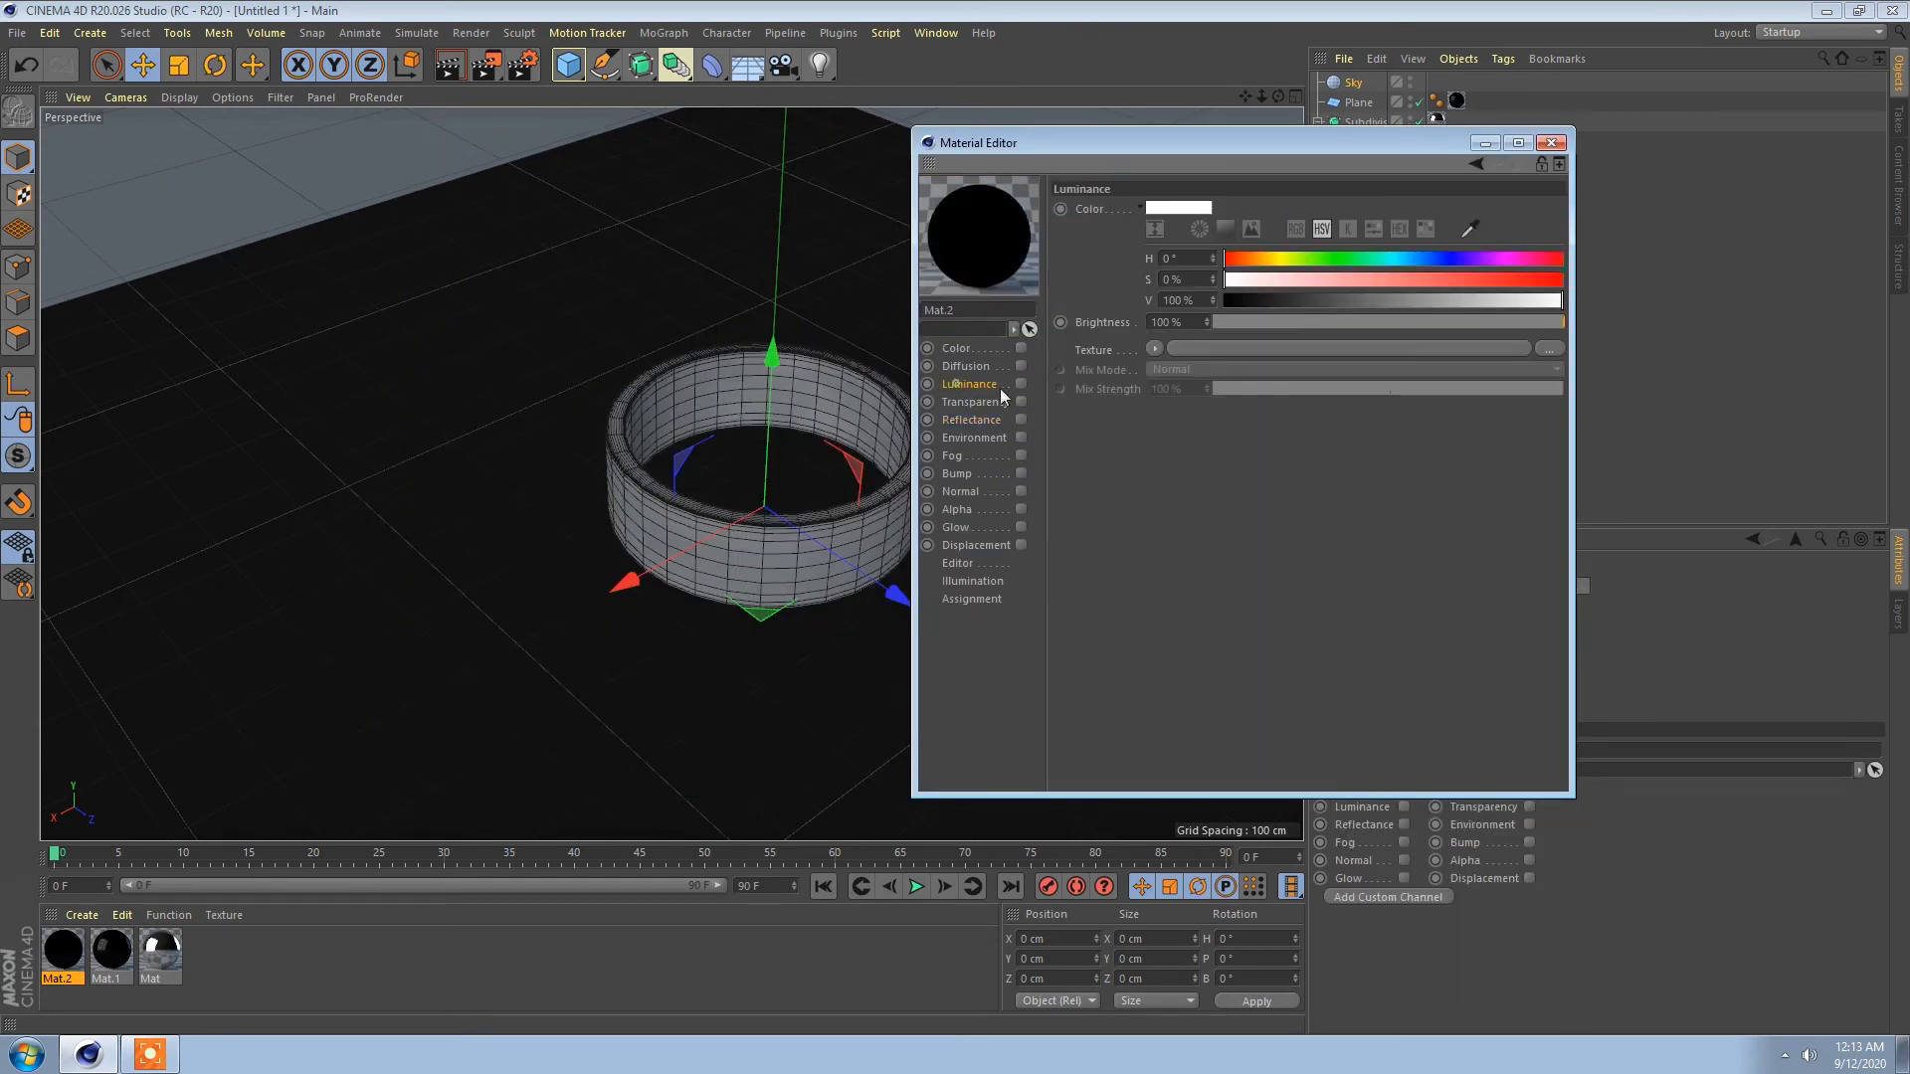
Step: Load the 4k-hdri-sky-of-southern-ca-at-noon image as the luminance texture and copy it to the project location
click(1155, 350)
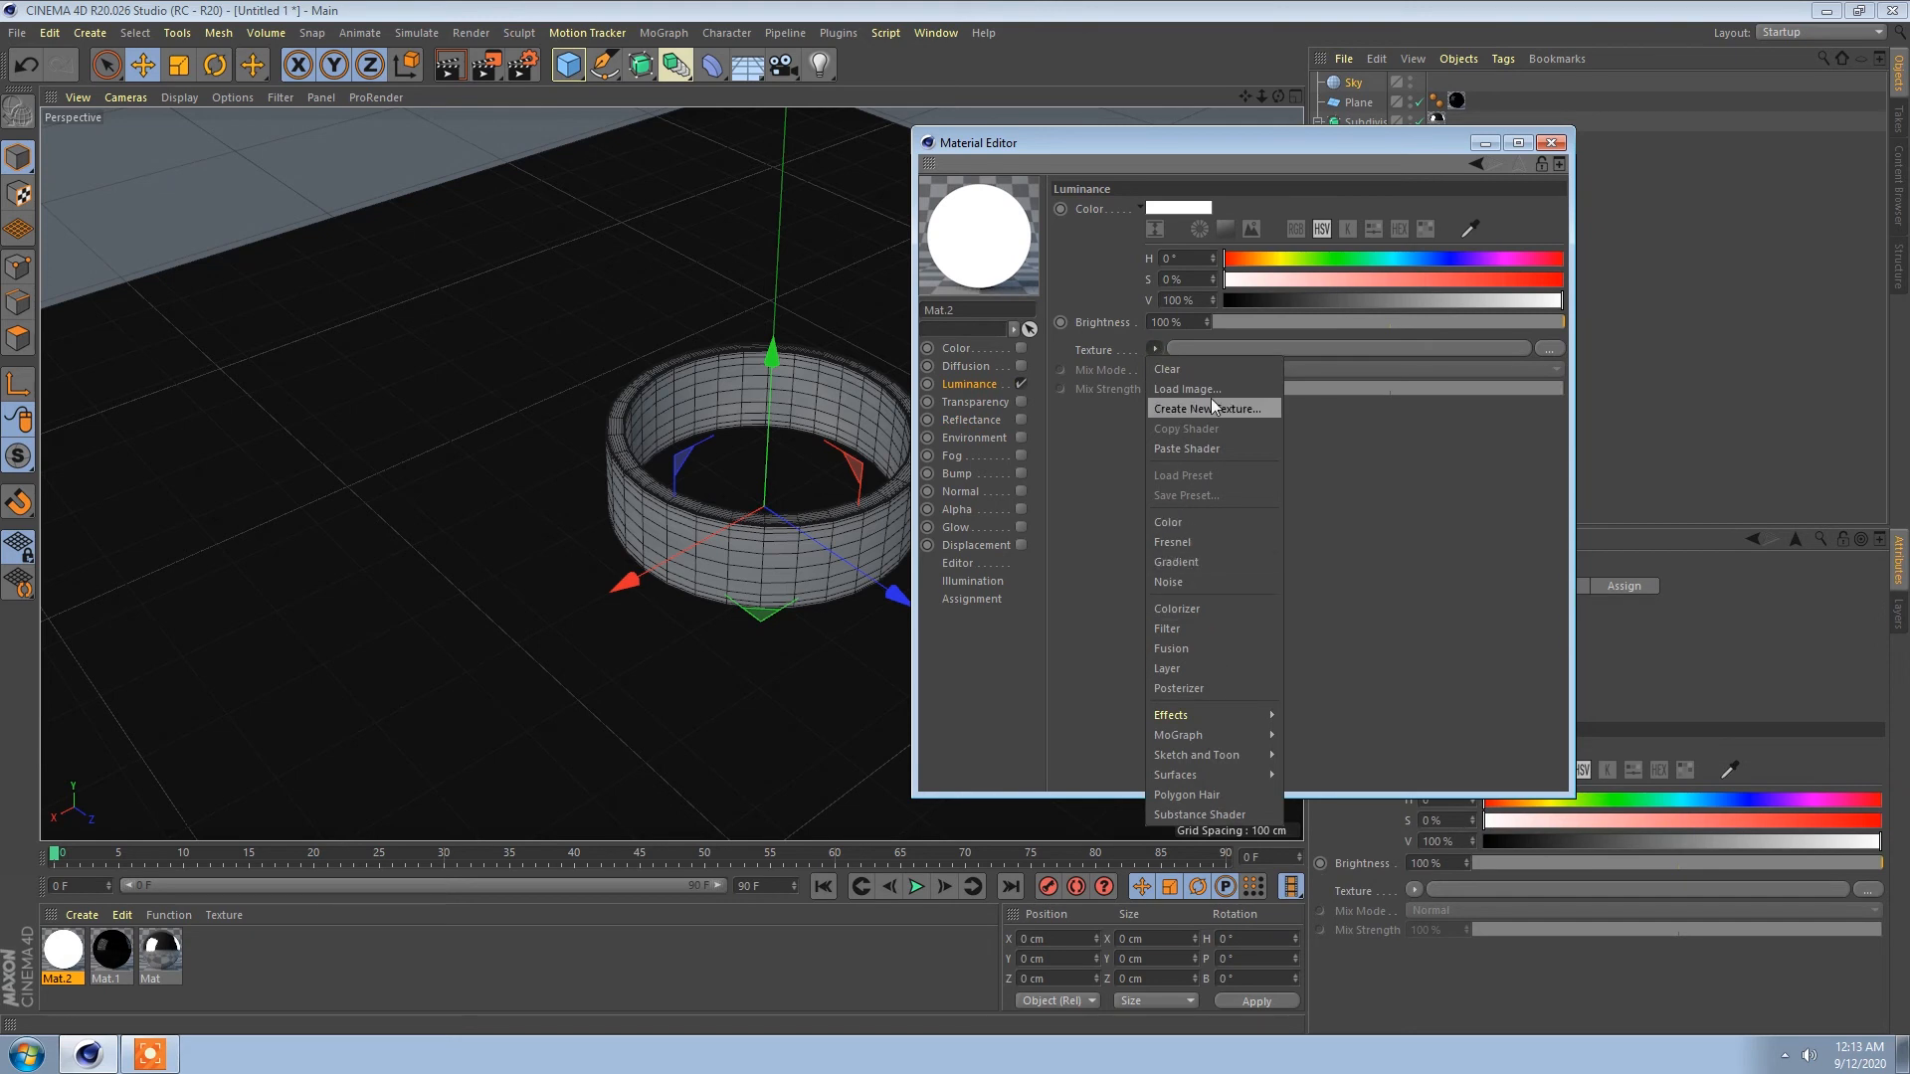
click(1187, 389)
click(1239, 326)
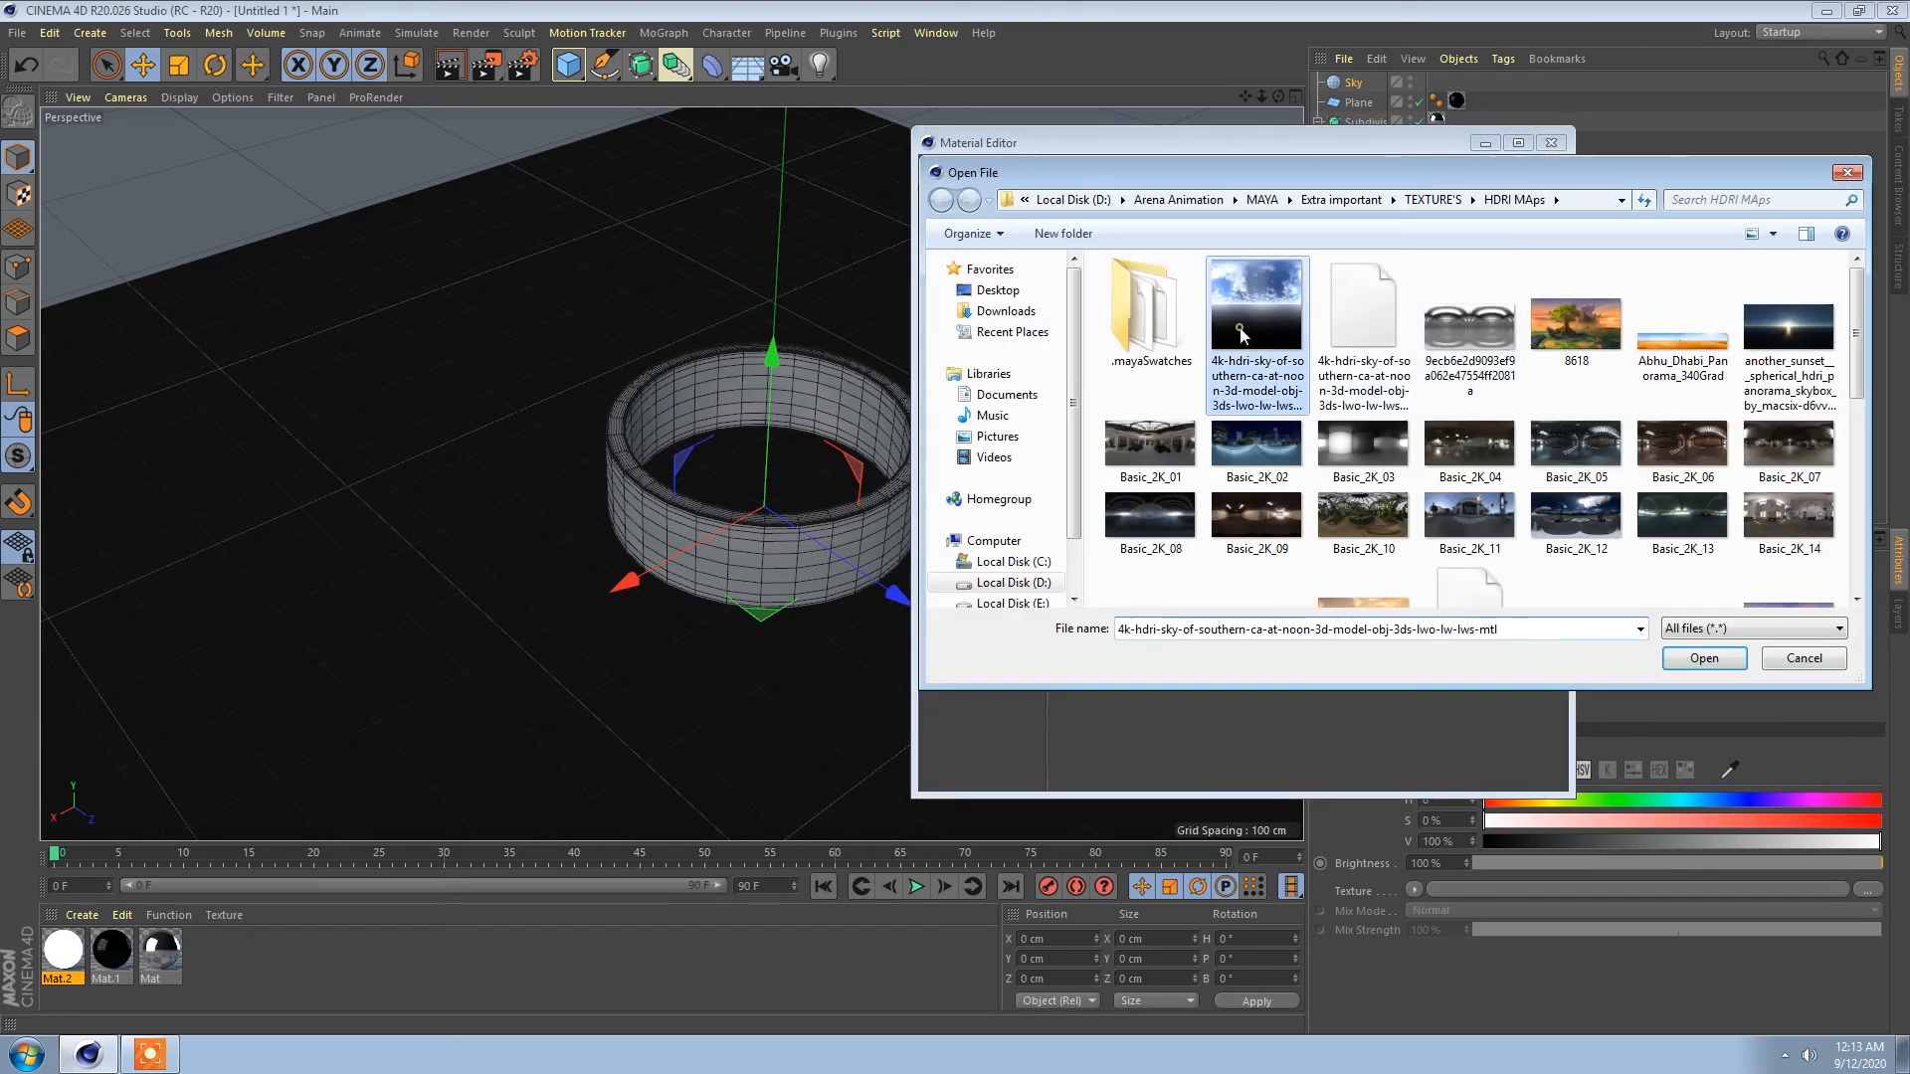
click(1257, 456)
click(1135, 455)
click(1142, 517)
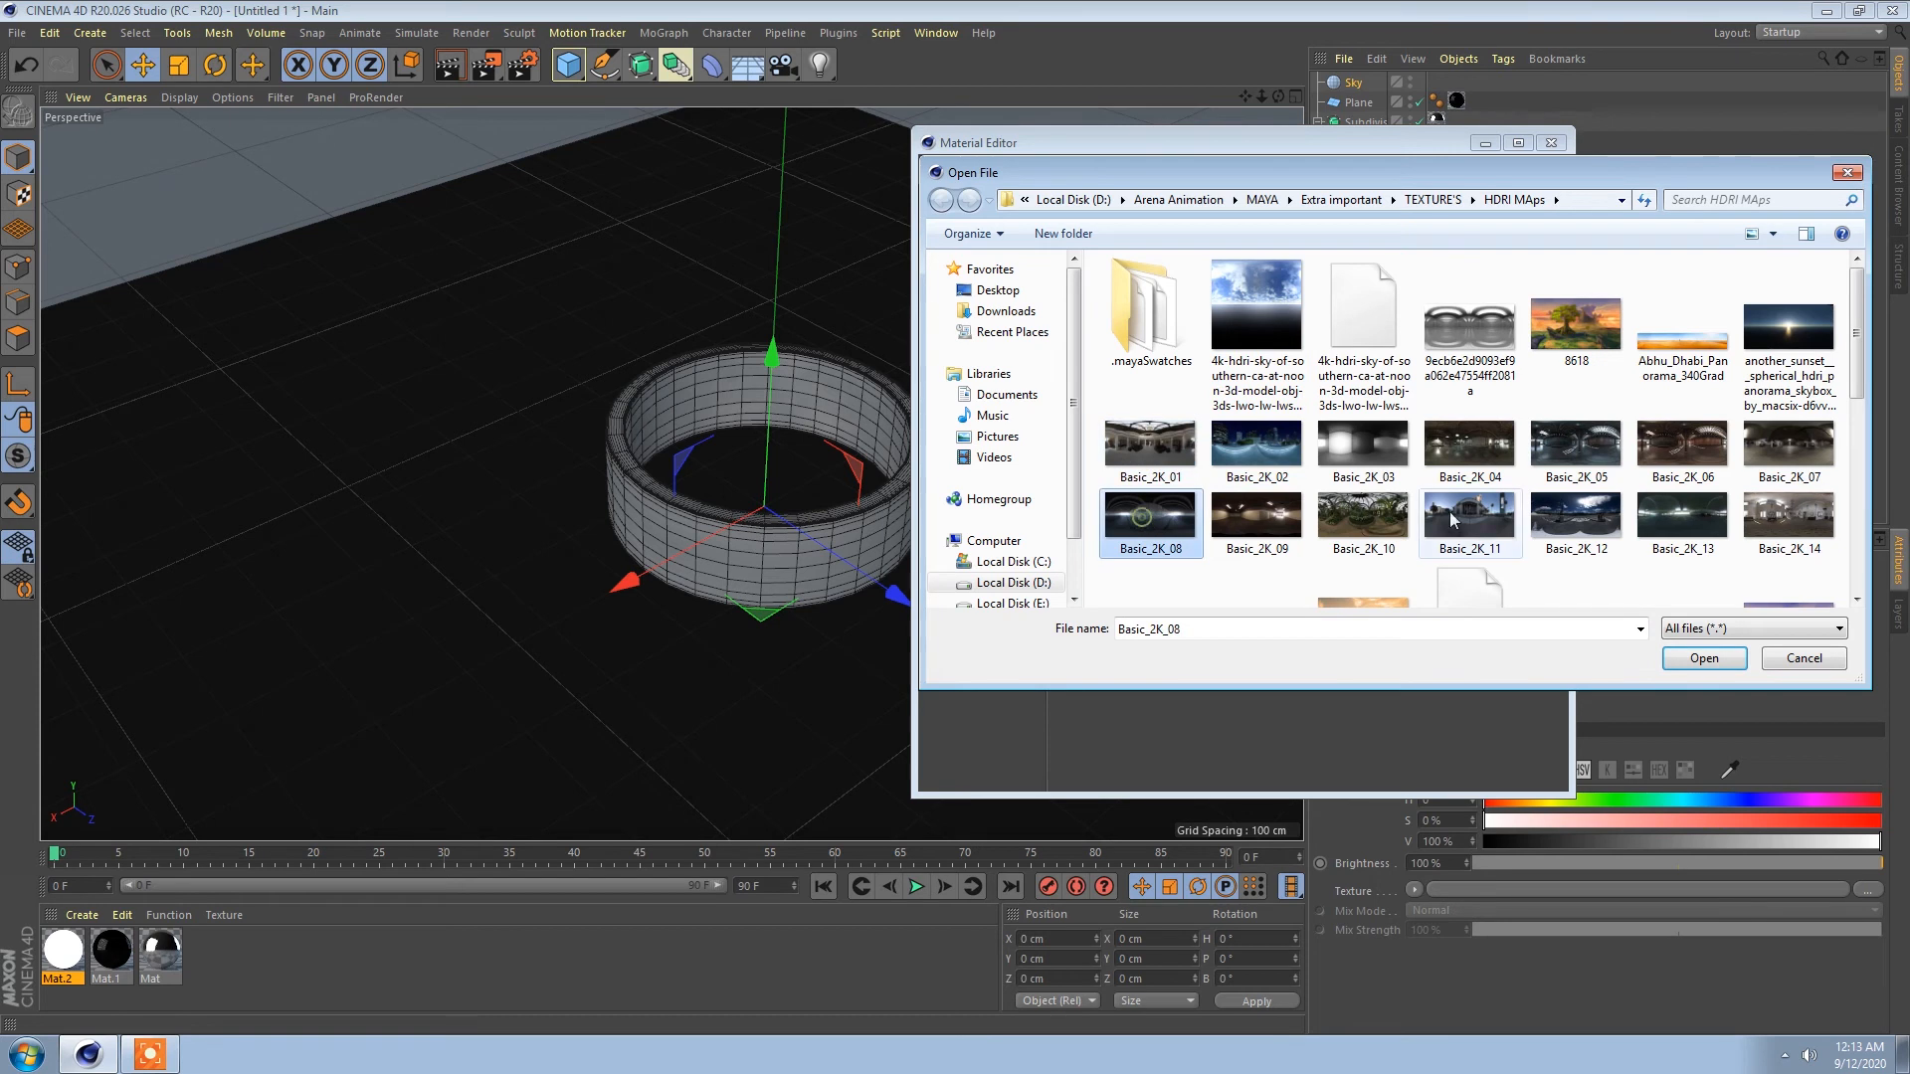
double_click(1256, 309)
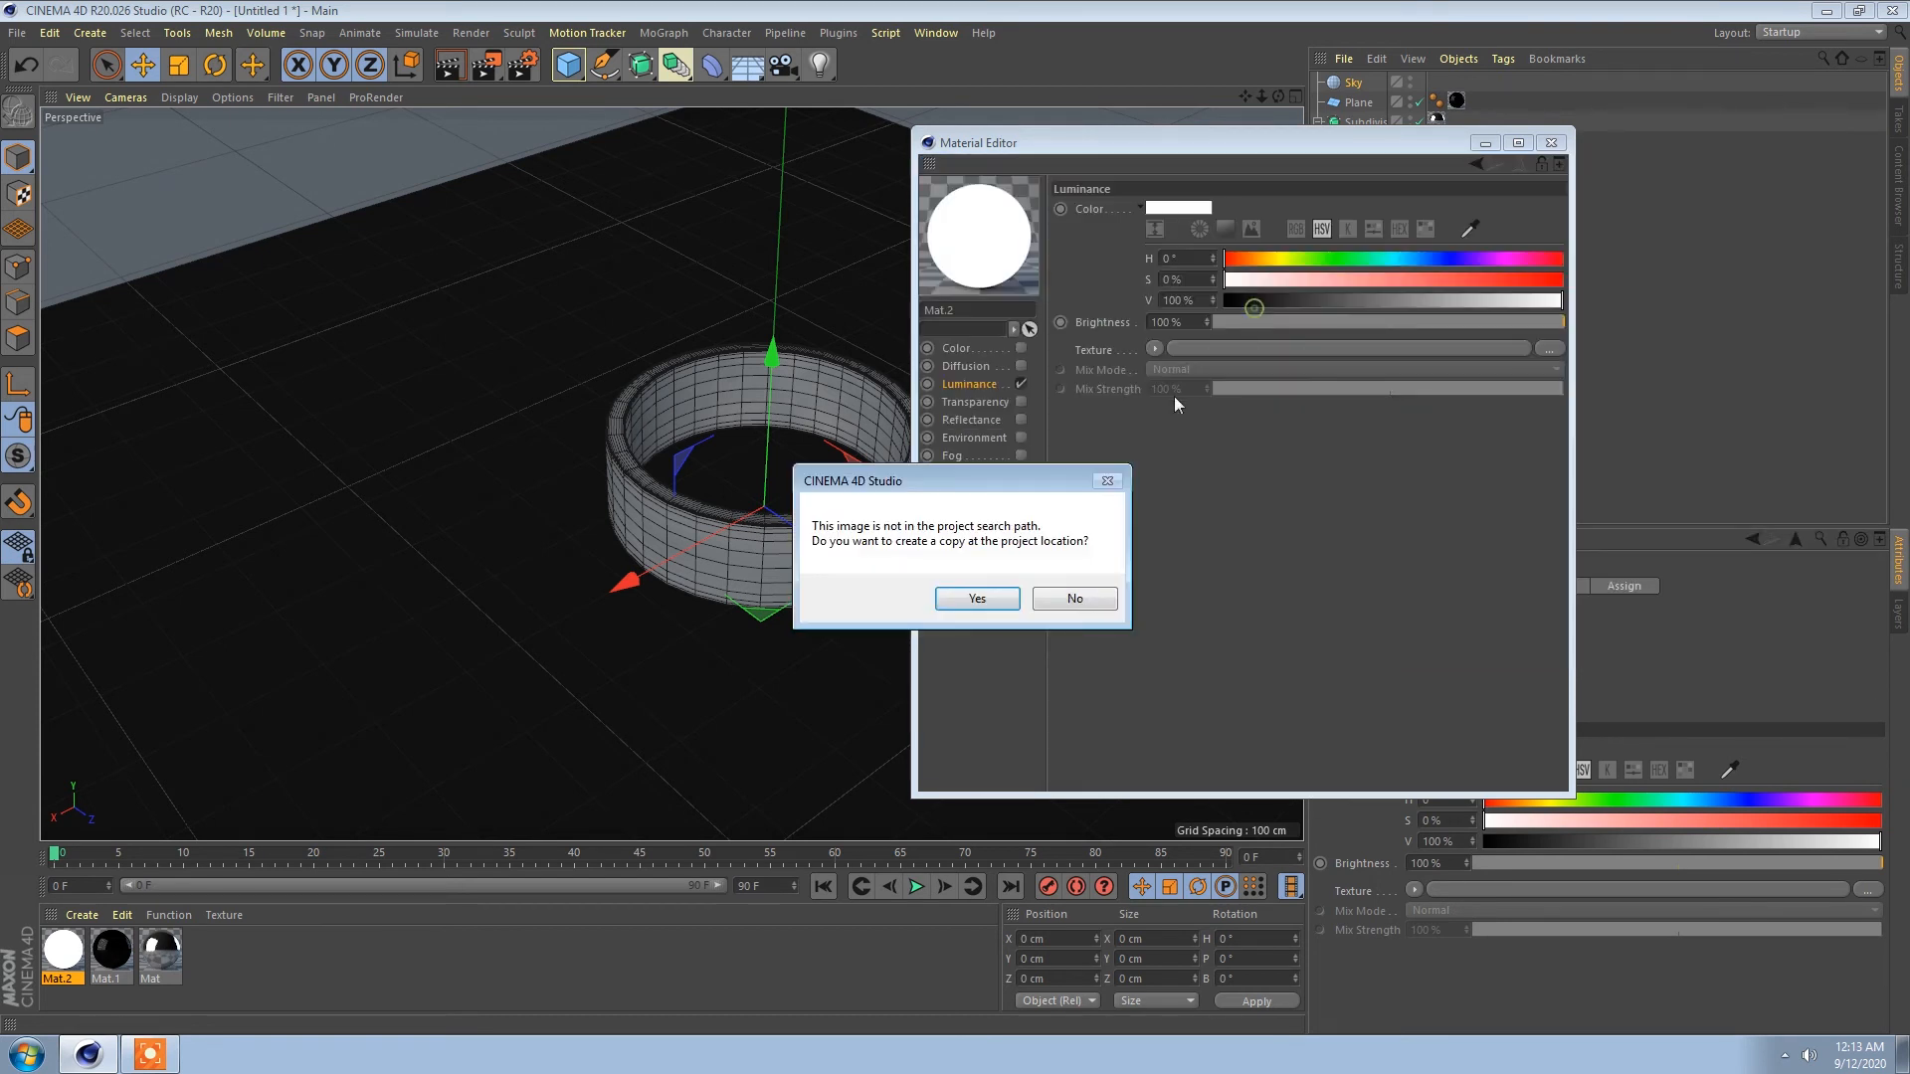
click(976, 598)
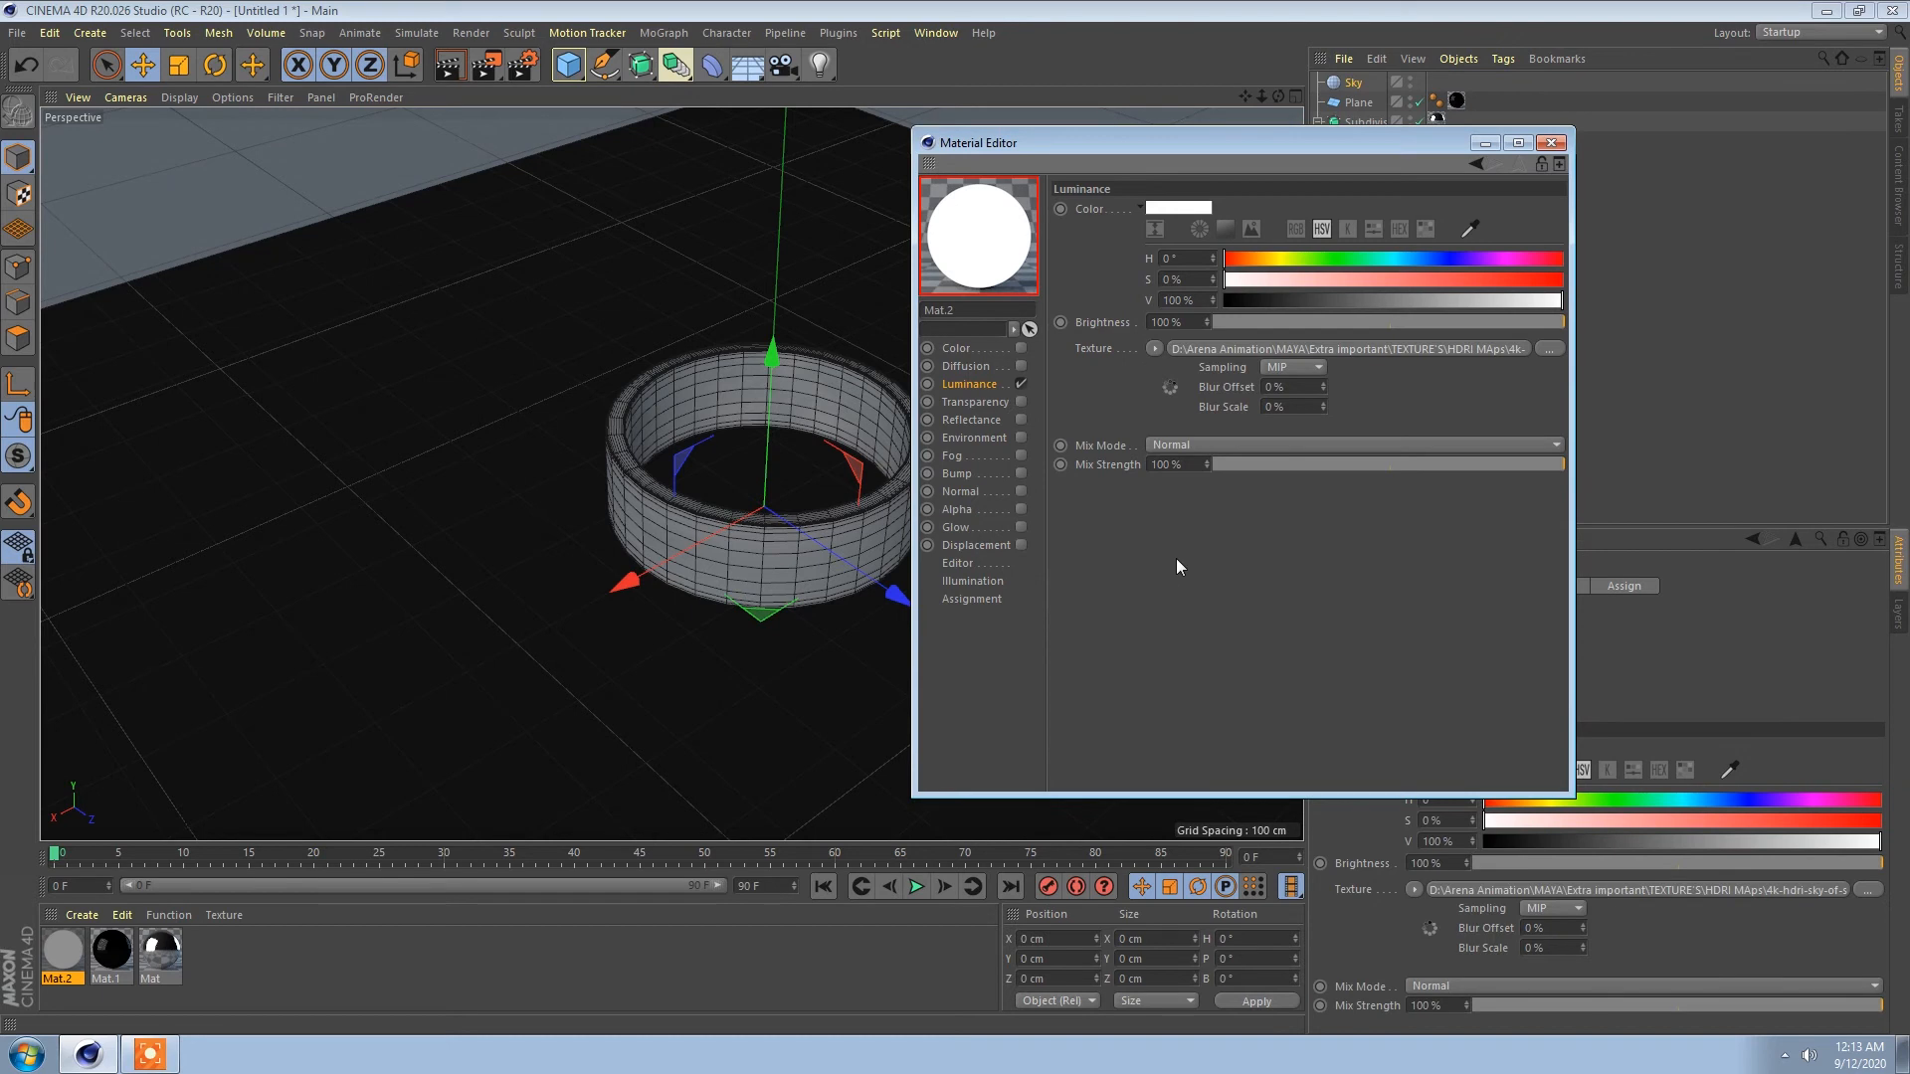
Step: Apply the HDRI material to the Sky object and test-render the ring up close in the viewport
click(1551, 143)
drag(55, 950, 1356, 83)
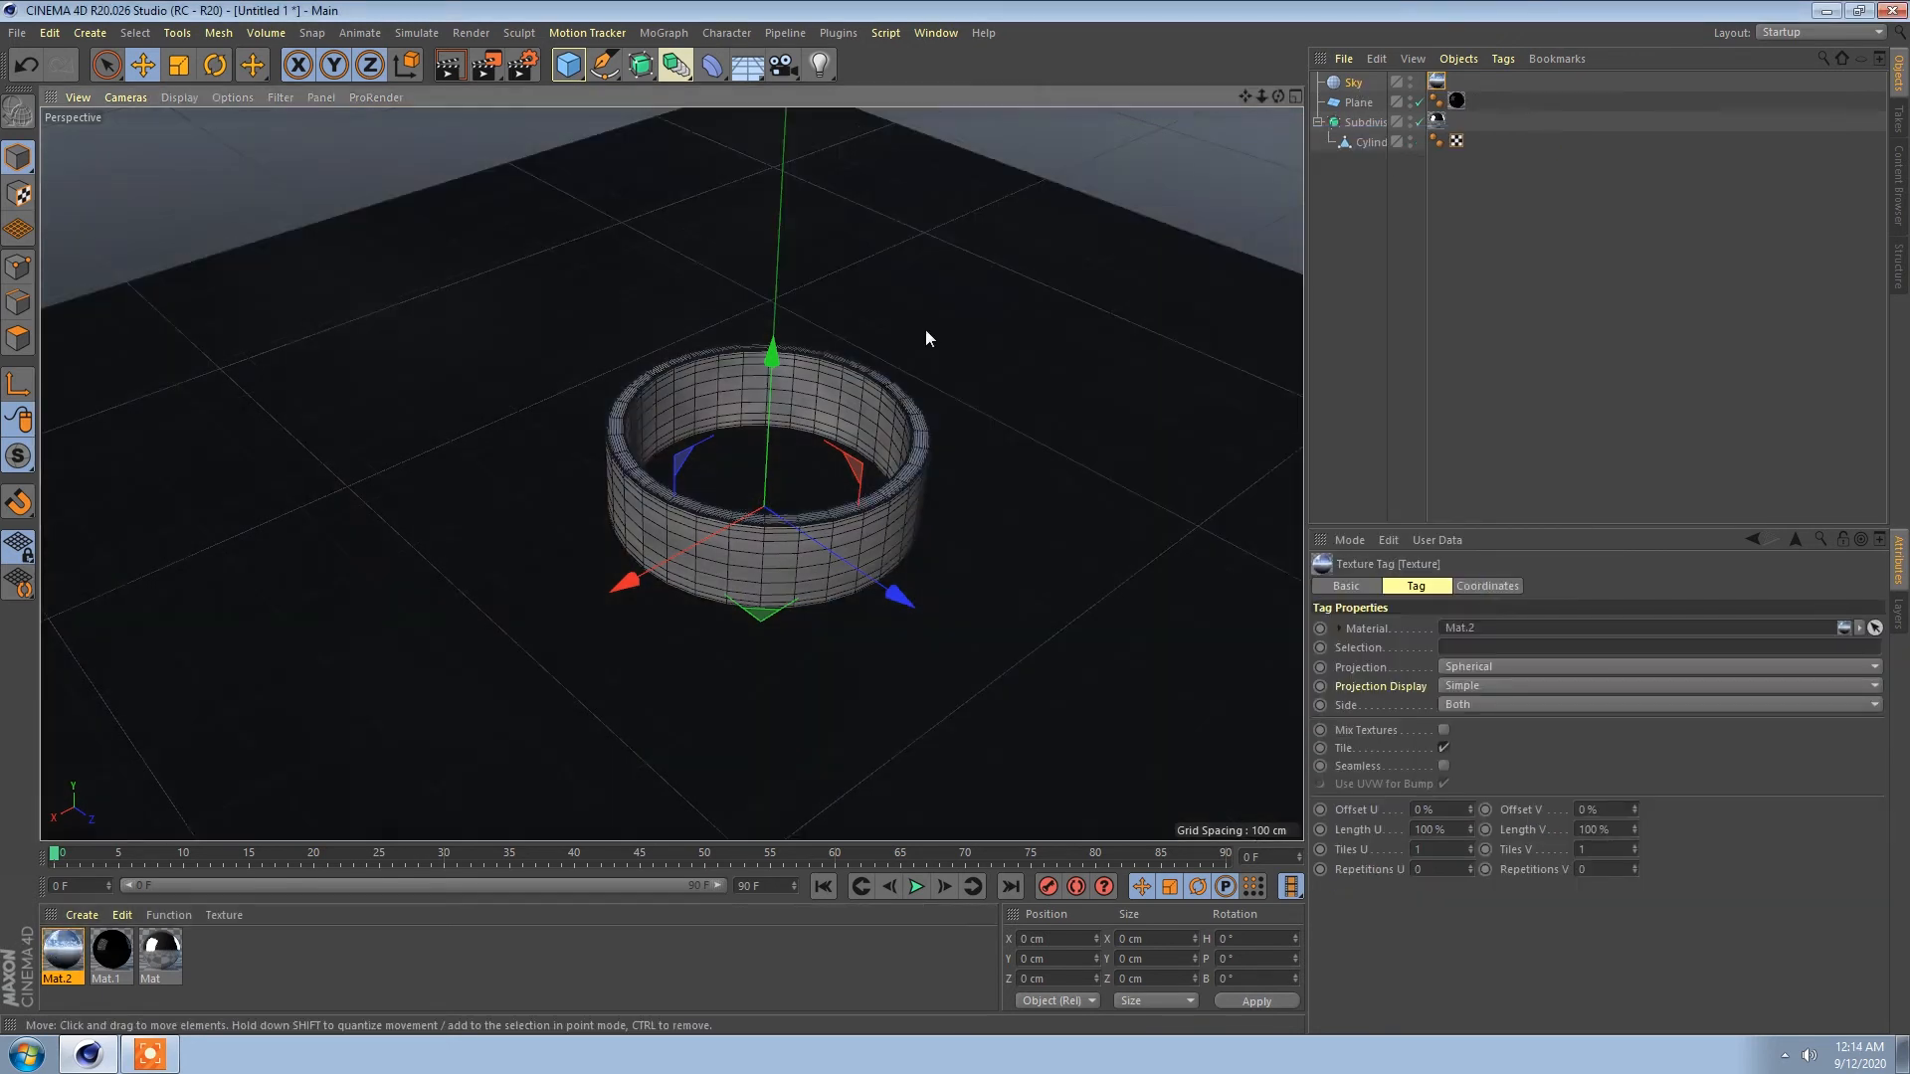
alt+middle_drag(927, 350, 883, 345)
mouse_move(883, 346)
alt+mouse_down()
mouse_move(869, 306)
mouse_move(857, 336)
alt+mouse_up()
click(823, 381)
mouse_move(823, 380)
alt+right_down()
mouse_move(838, 413)
mouse_move(804, 405)
alt+right_up()
key(ctrl+r)
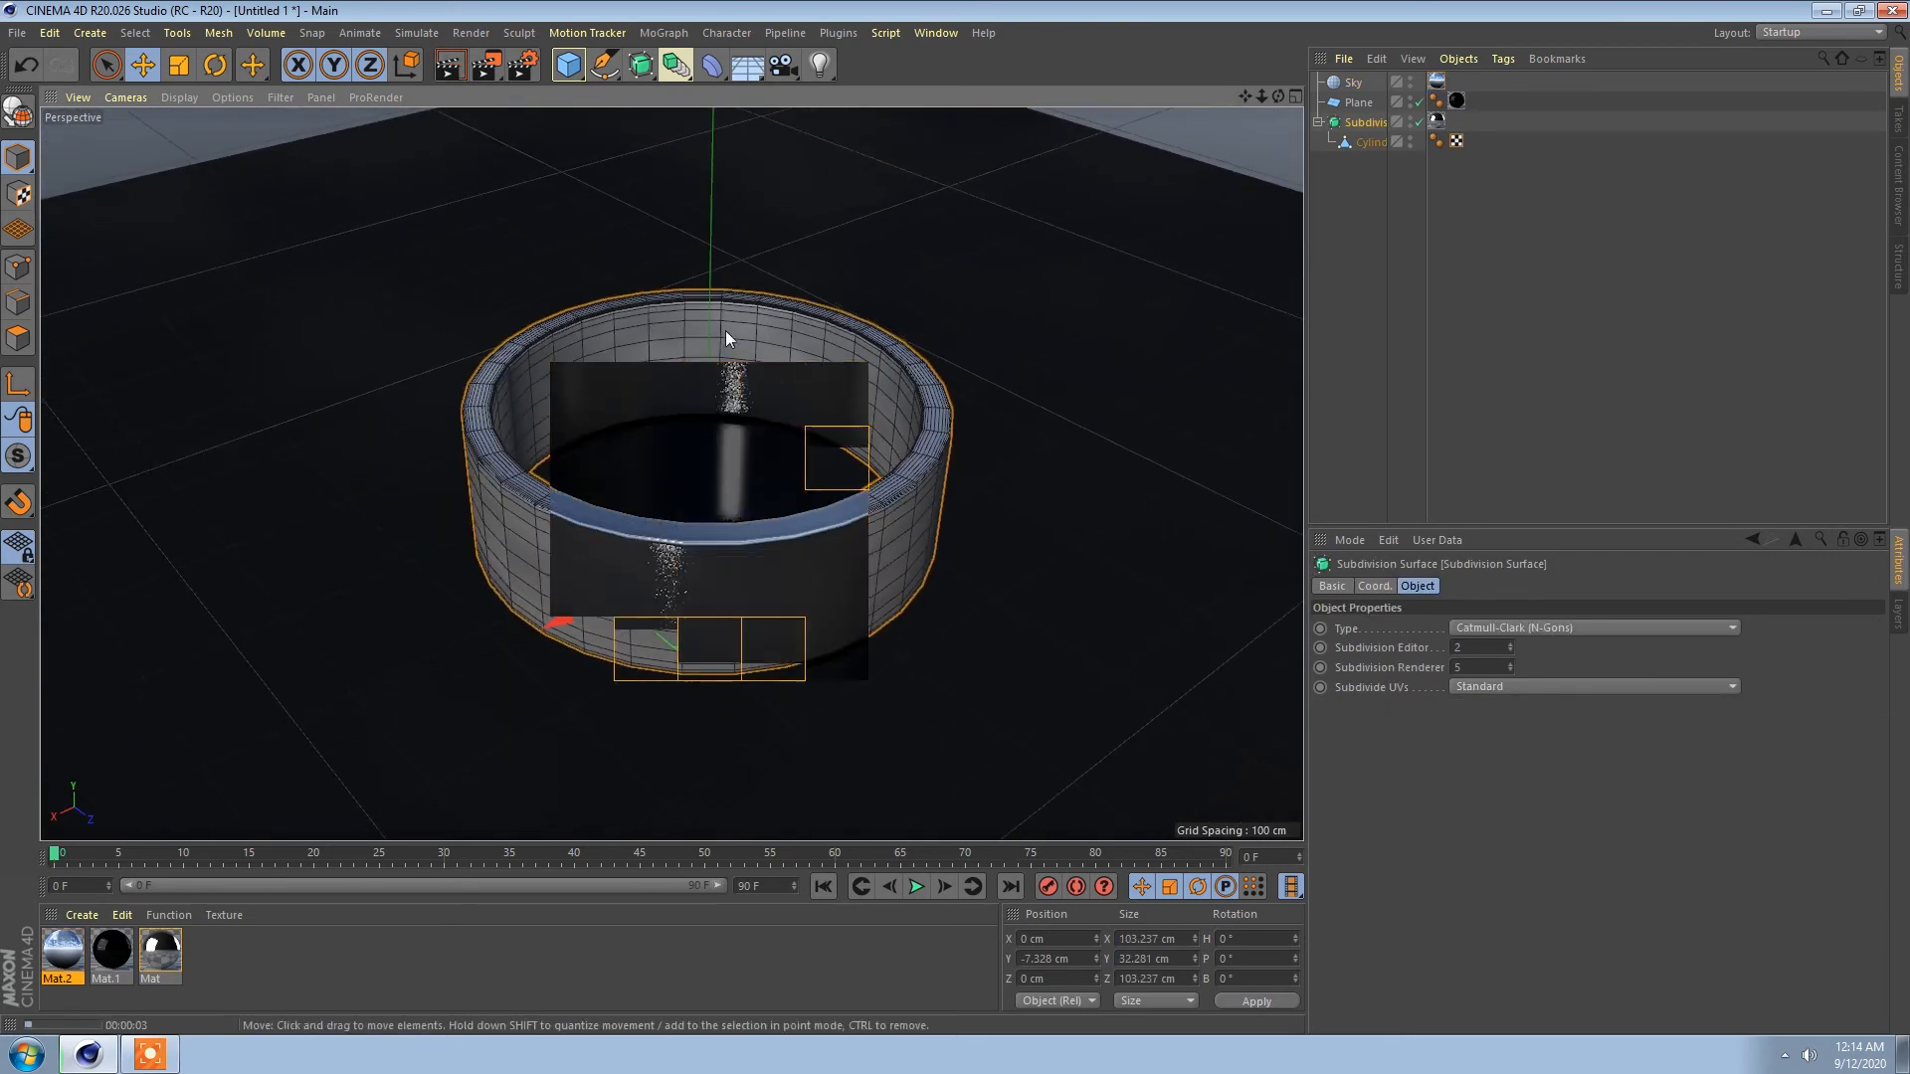
click(700, 491)
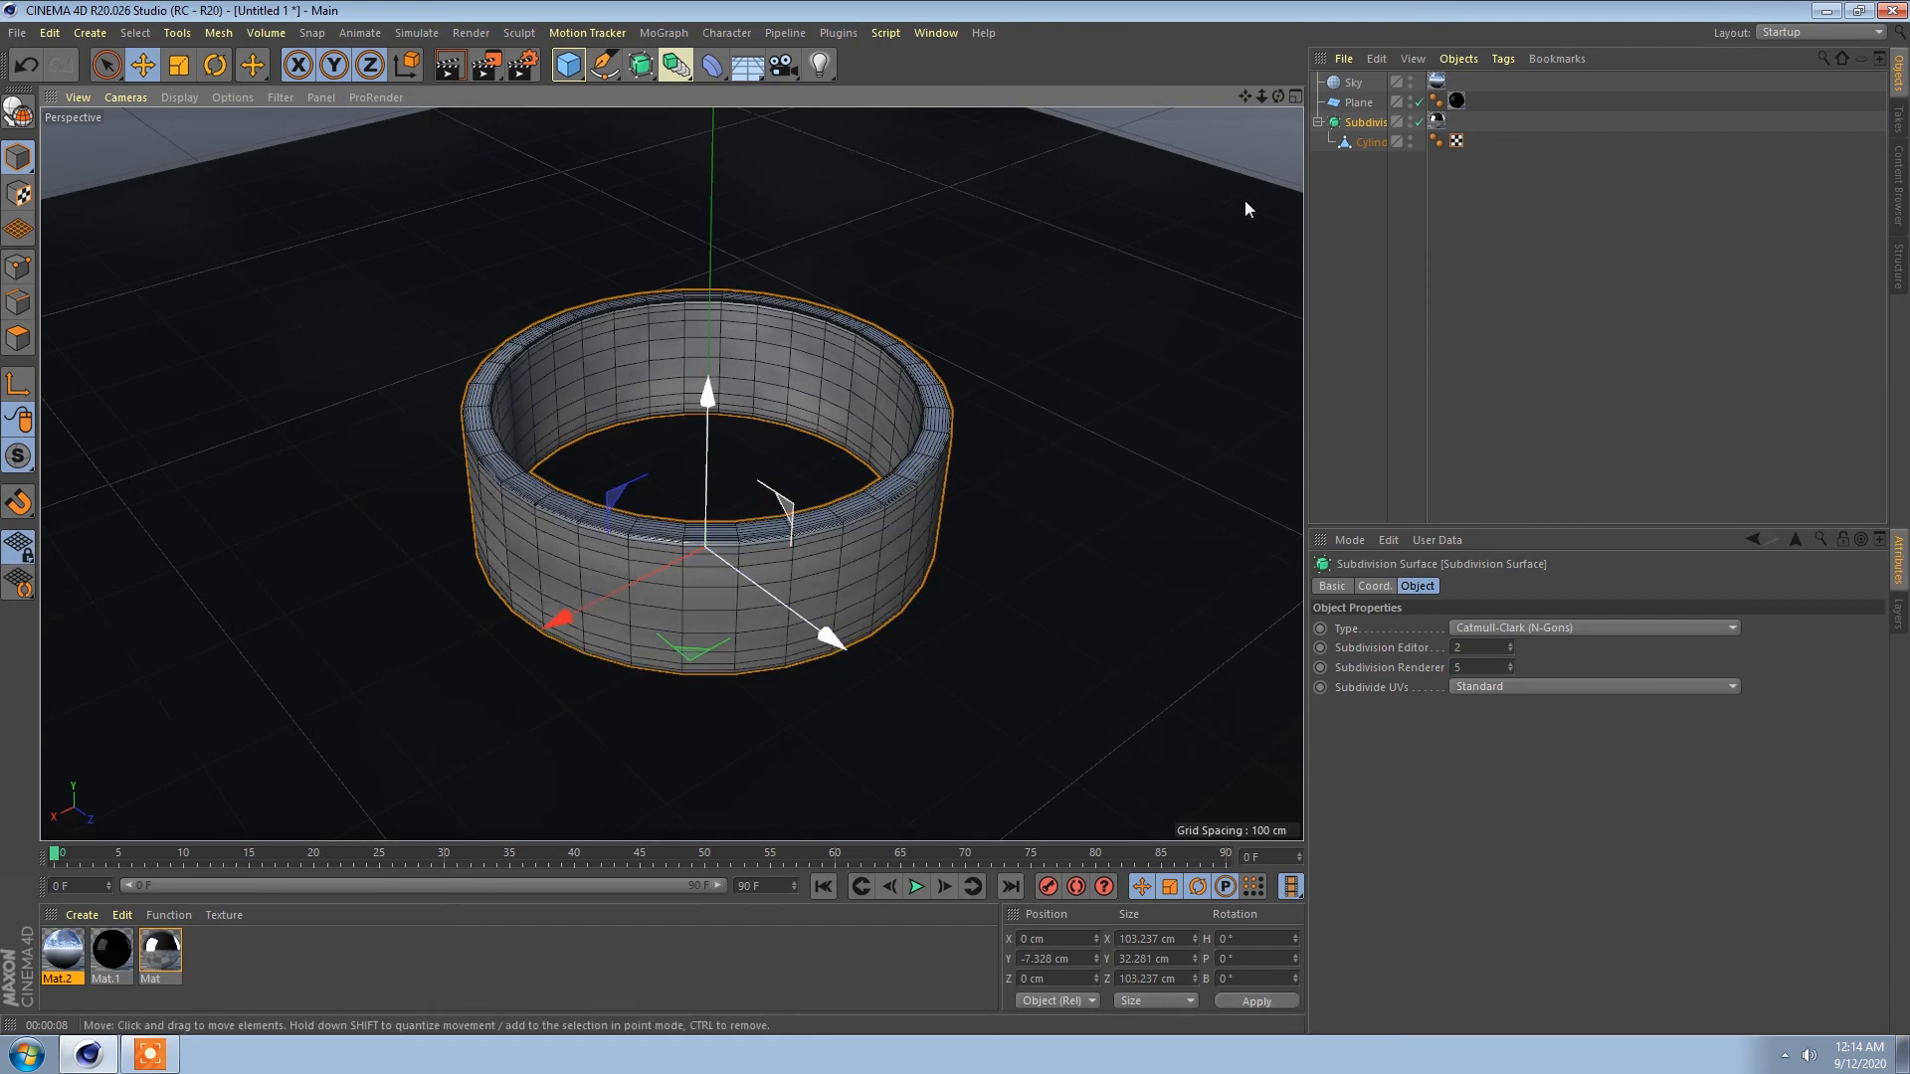
Step: Set the sky material's luminance texture blur offset to 10% and close the Material Editor
click(1436, 81)
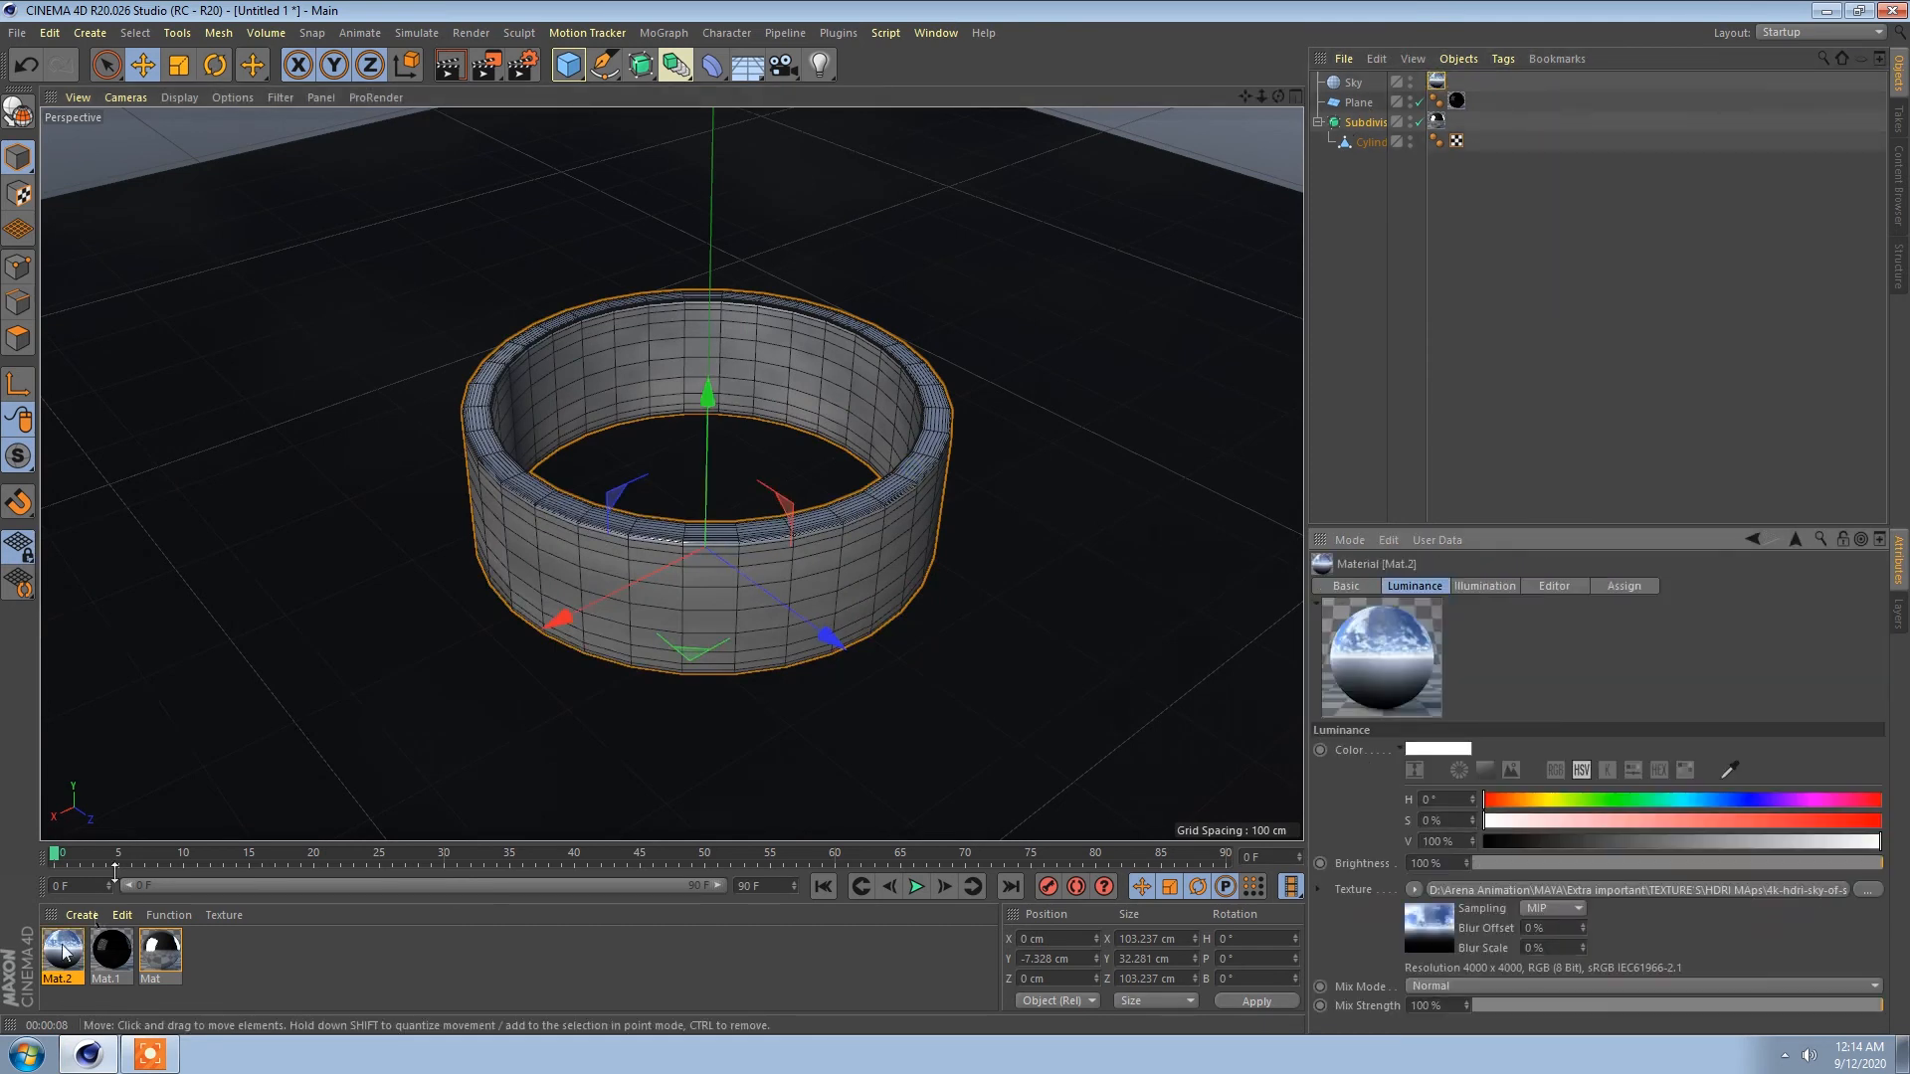
double_click(62, 947)
double_click(656, 382)
text(10)
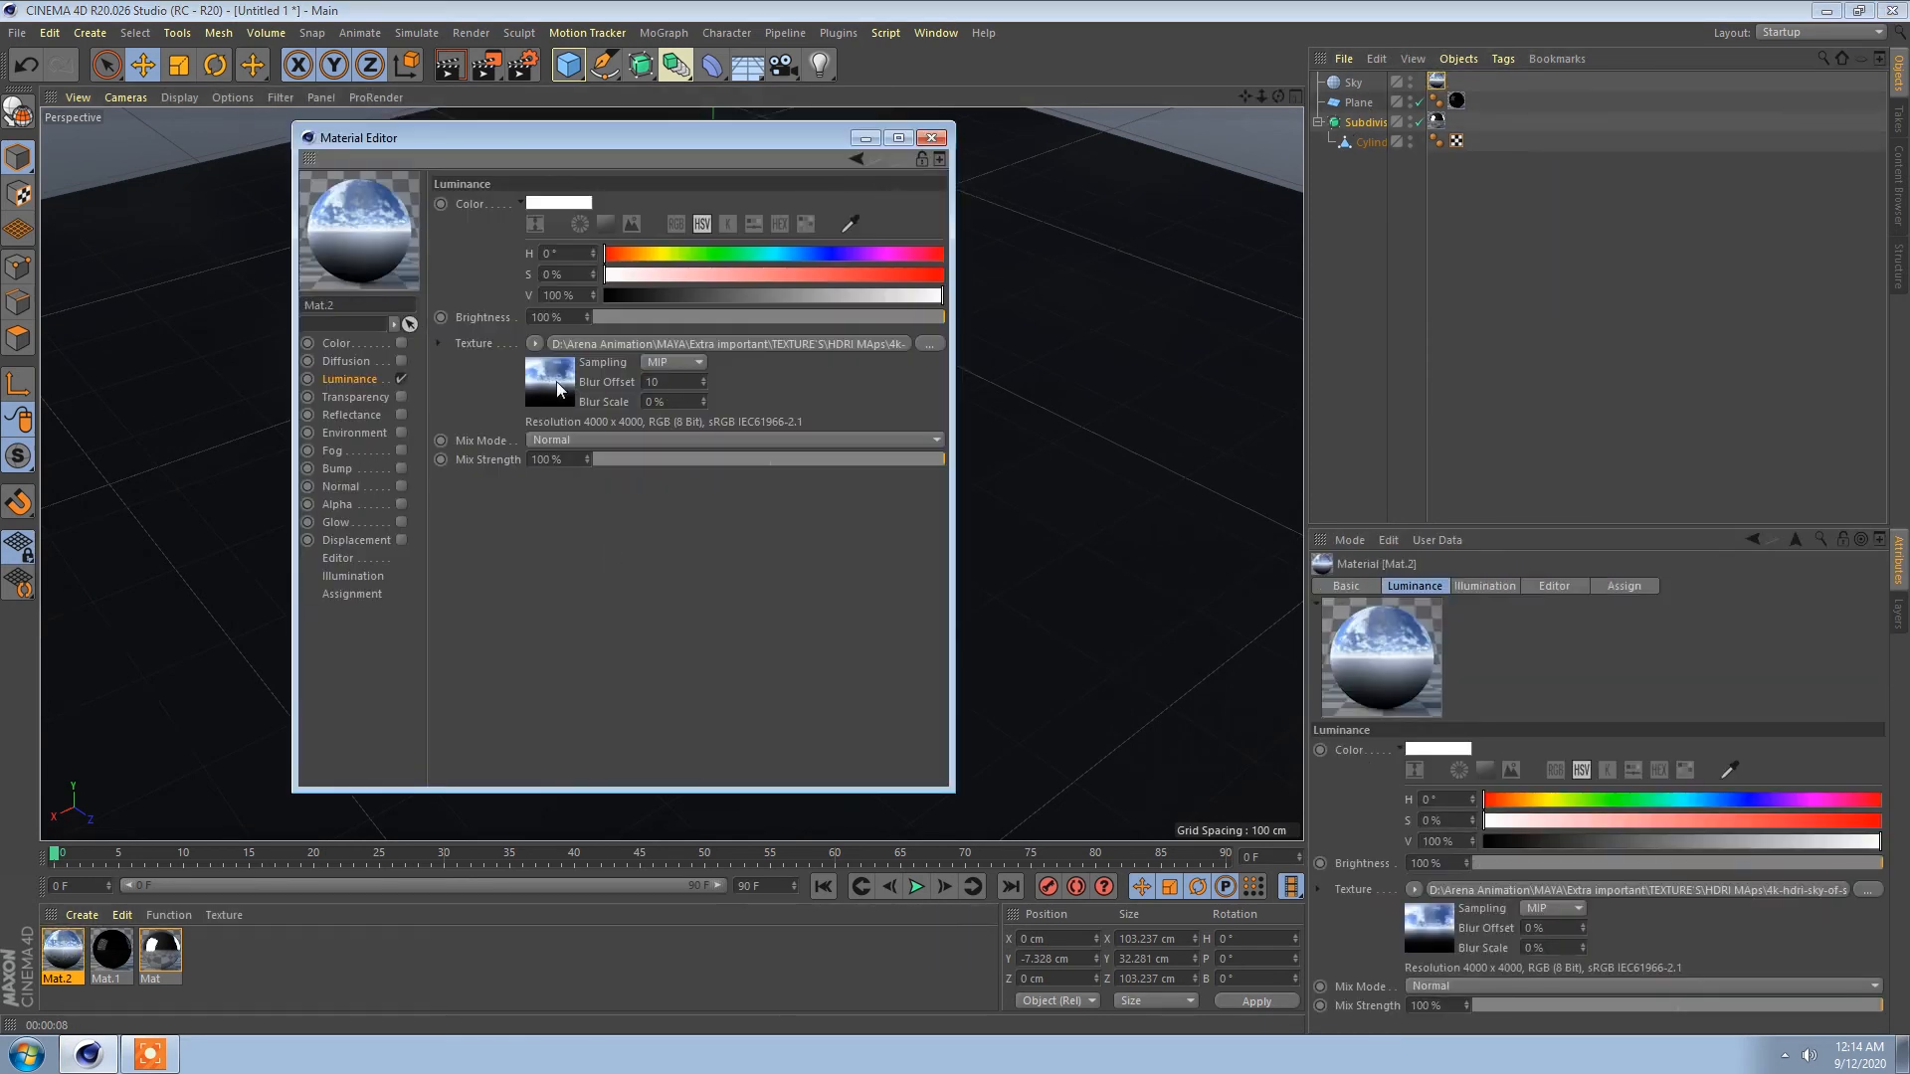
key(Return)
click(931, 139)
Step: Render the viewport again to check the blurred sky lighting, and select the ring's Subdivision Surface
click(451, 65)
click(1055, 367)
click(1365, 121)
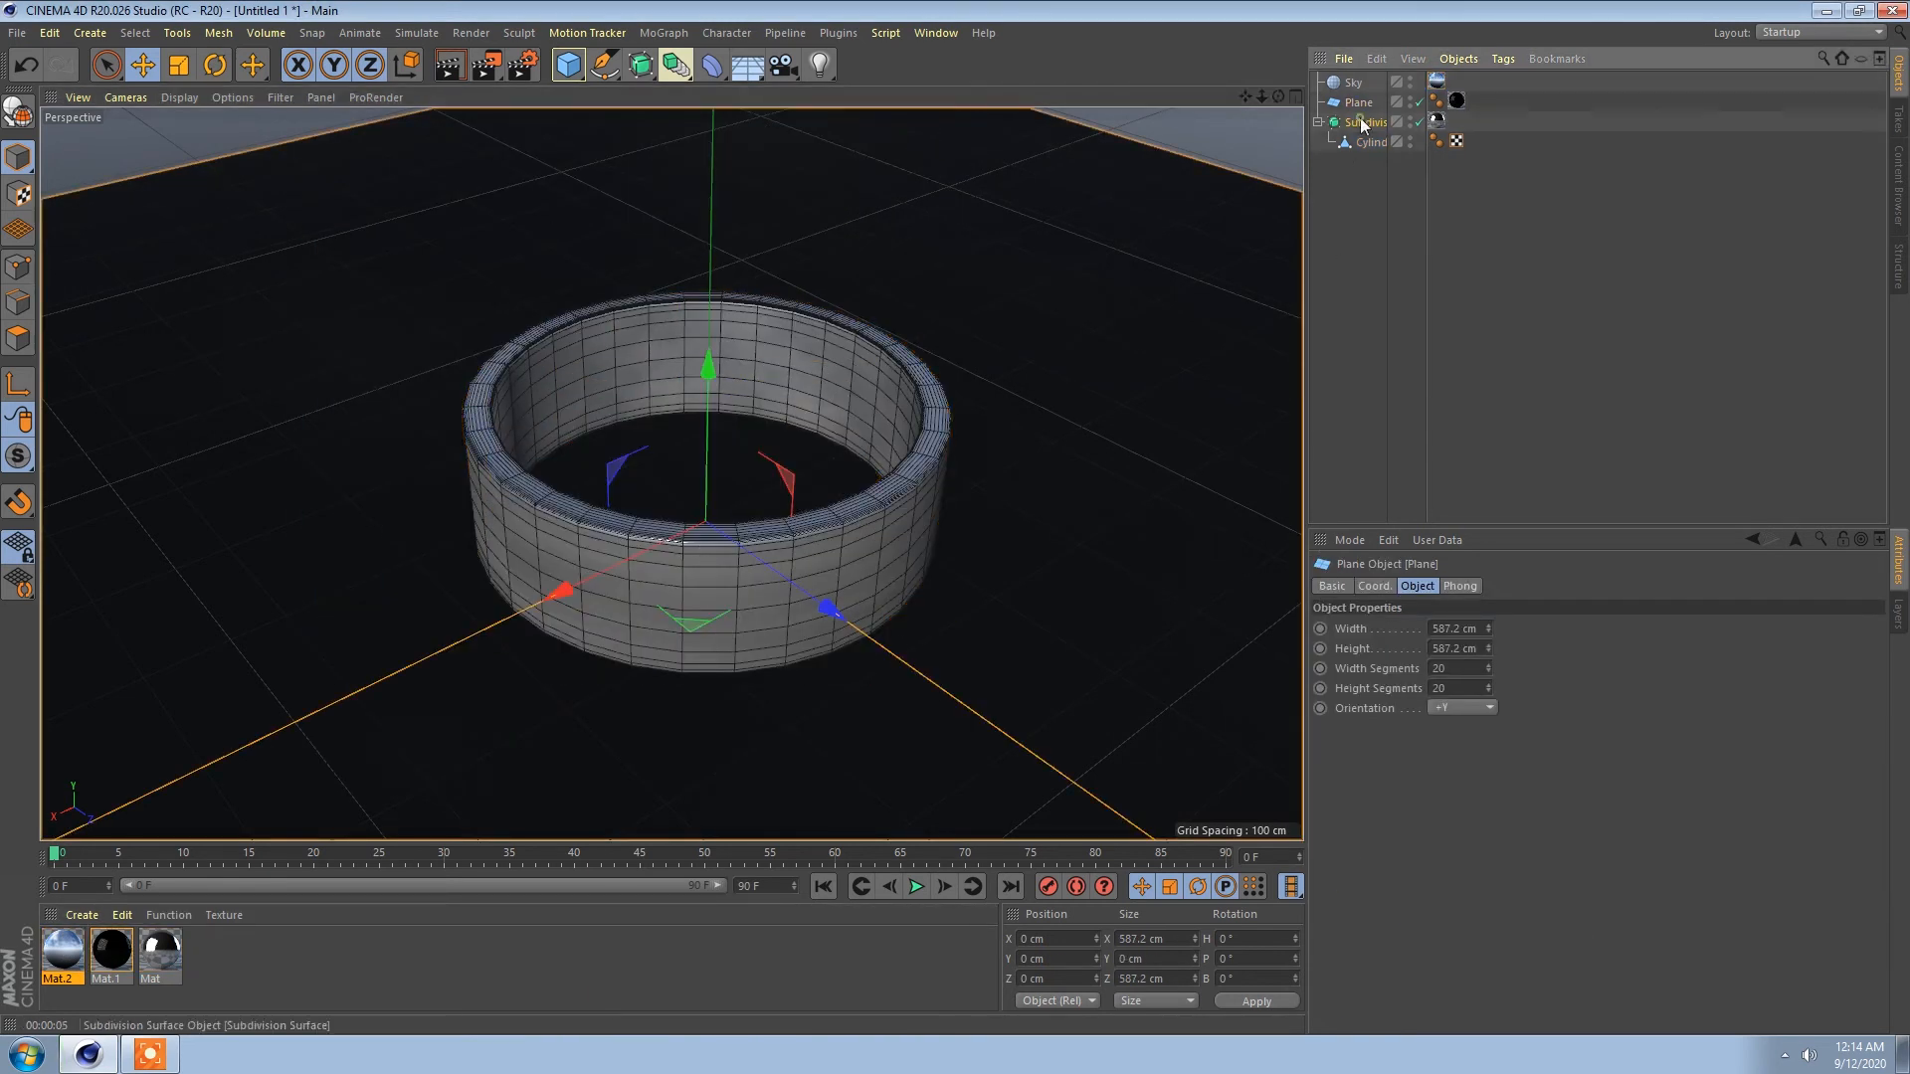
Step: Set the ring's renderer subdivision level to 6 and test-render it in the Picture Viewer
double_click(1482, 647)
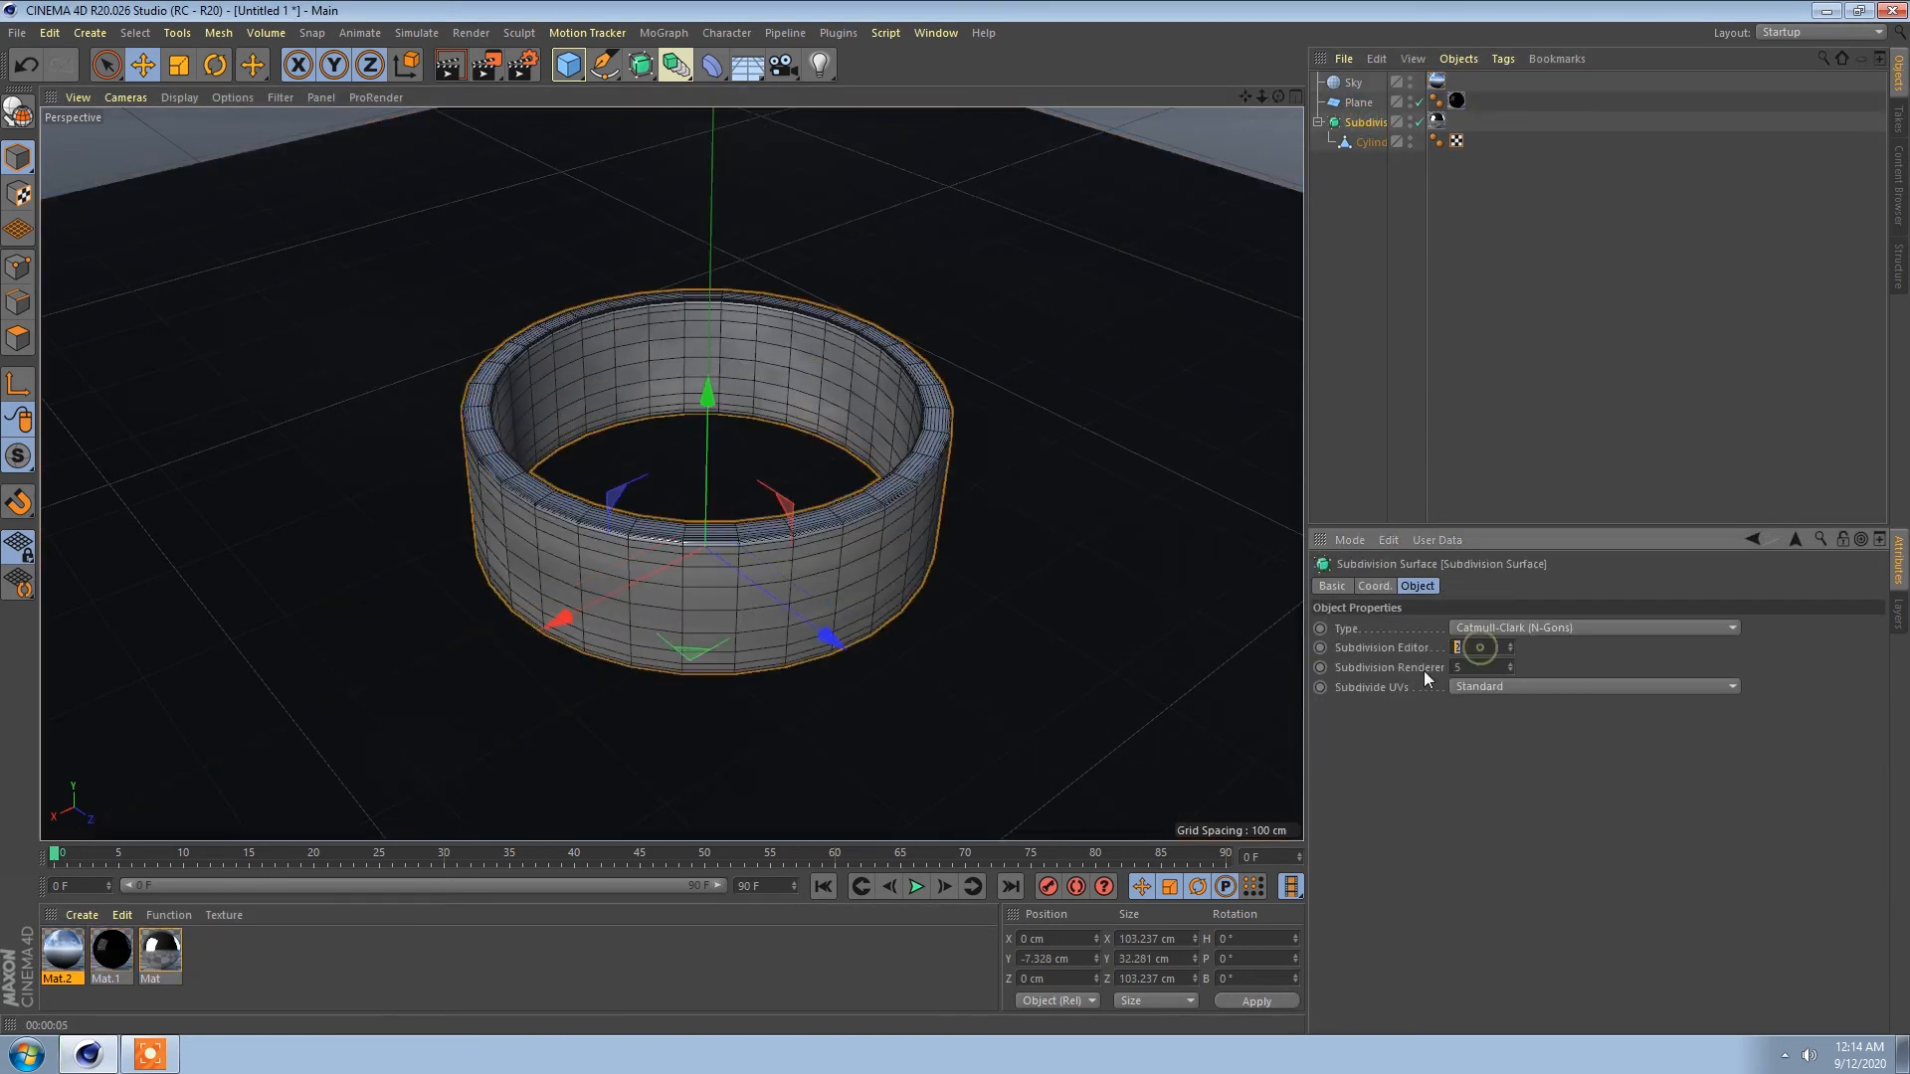
text(6)
click(486, 65)
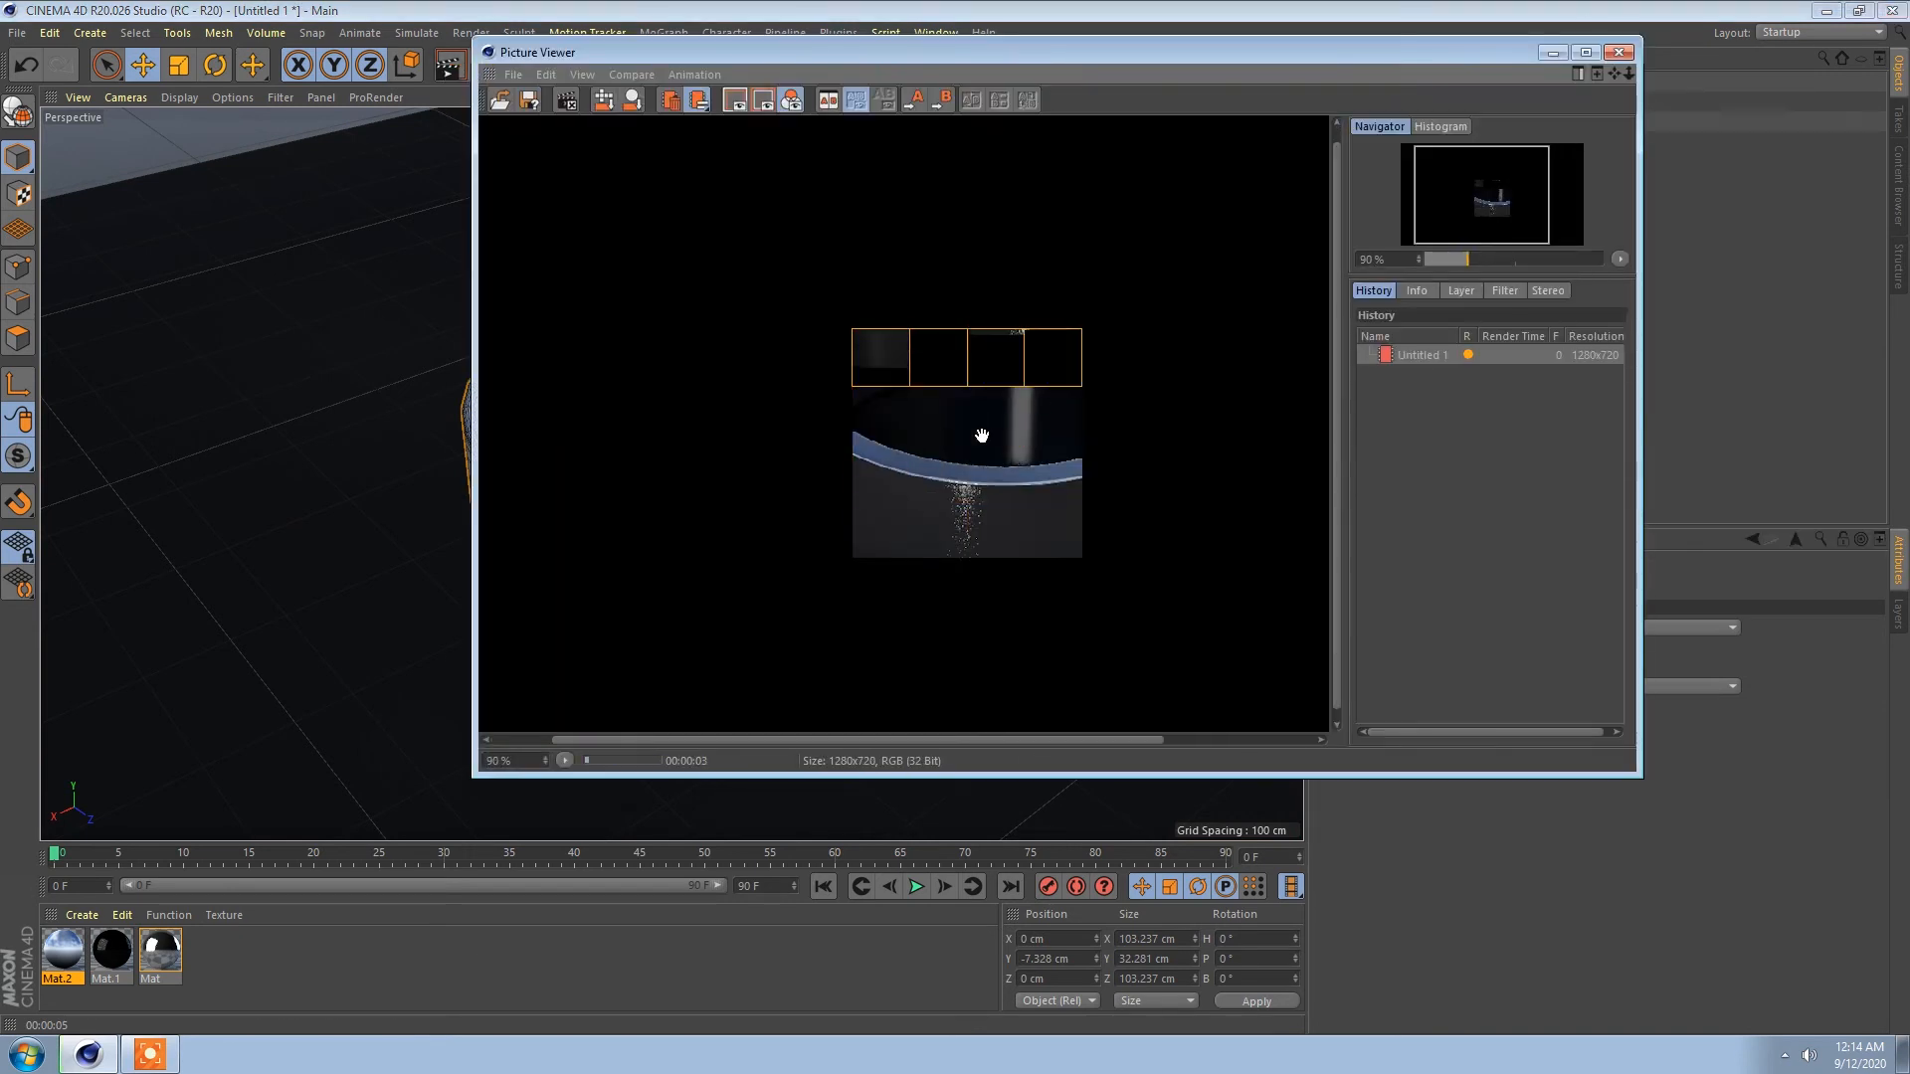
key(Return)
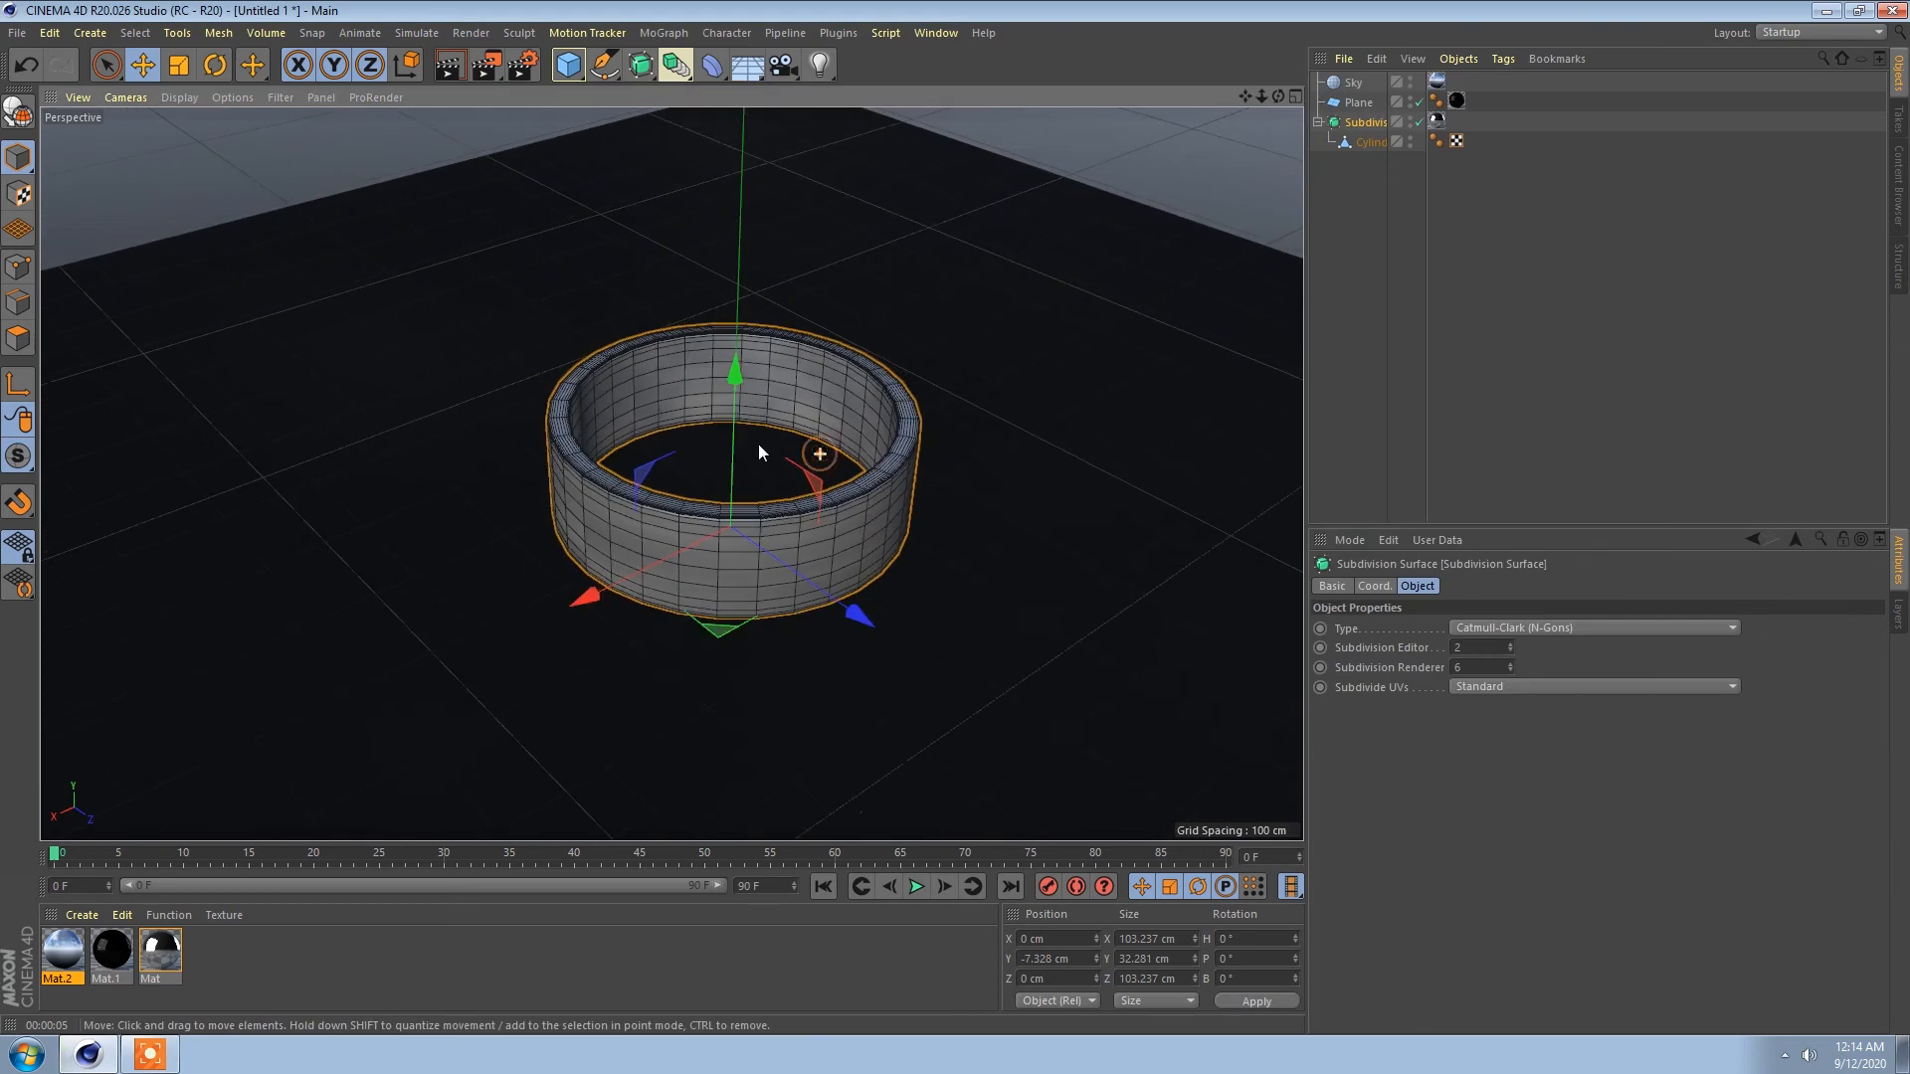
Step: Replace the sky material's luminance texture with the hemispherical_002_half_tiled_small image, without copying it to the project location
click(1393, 85)
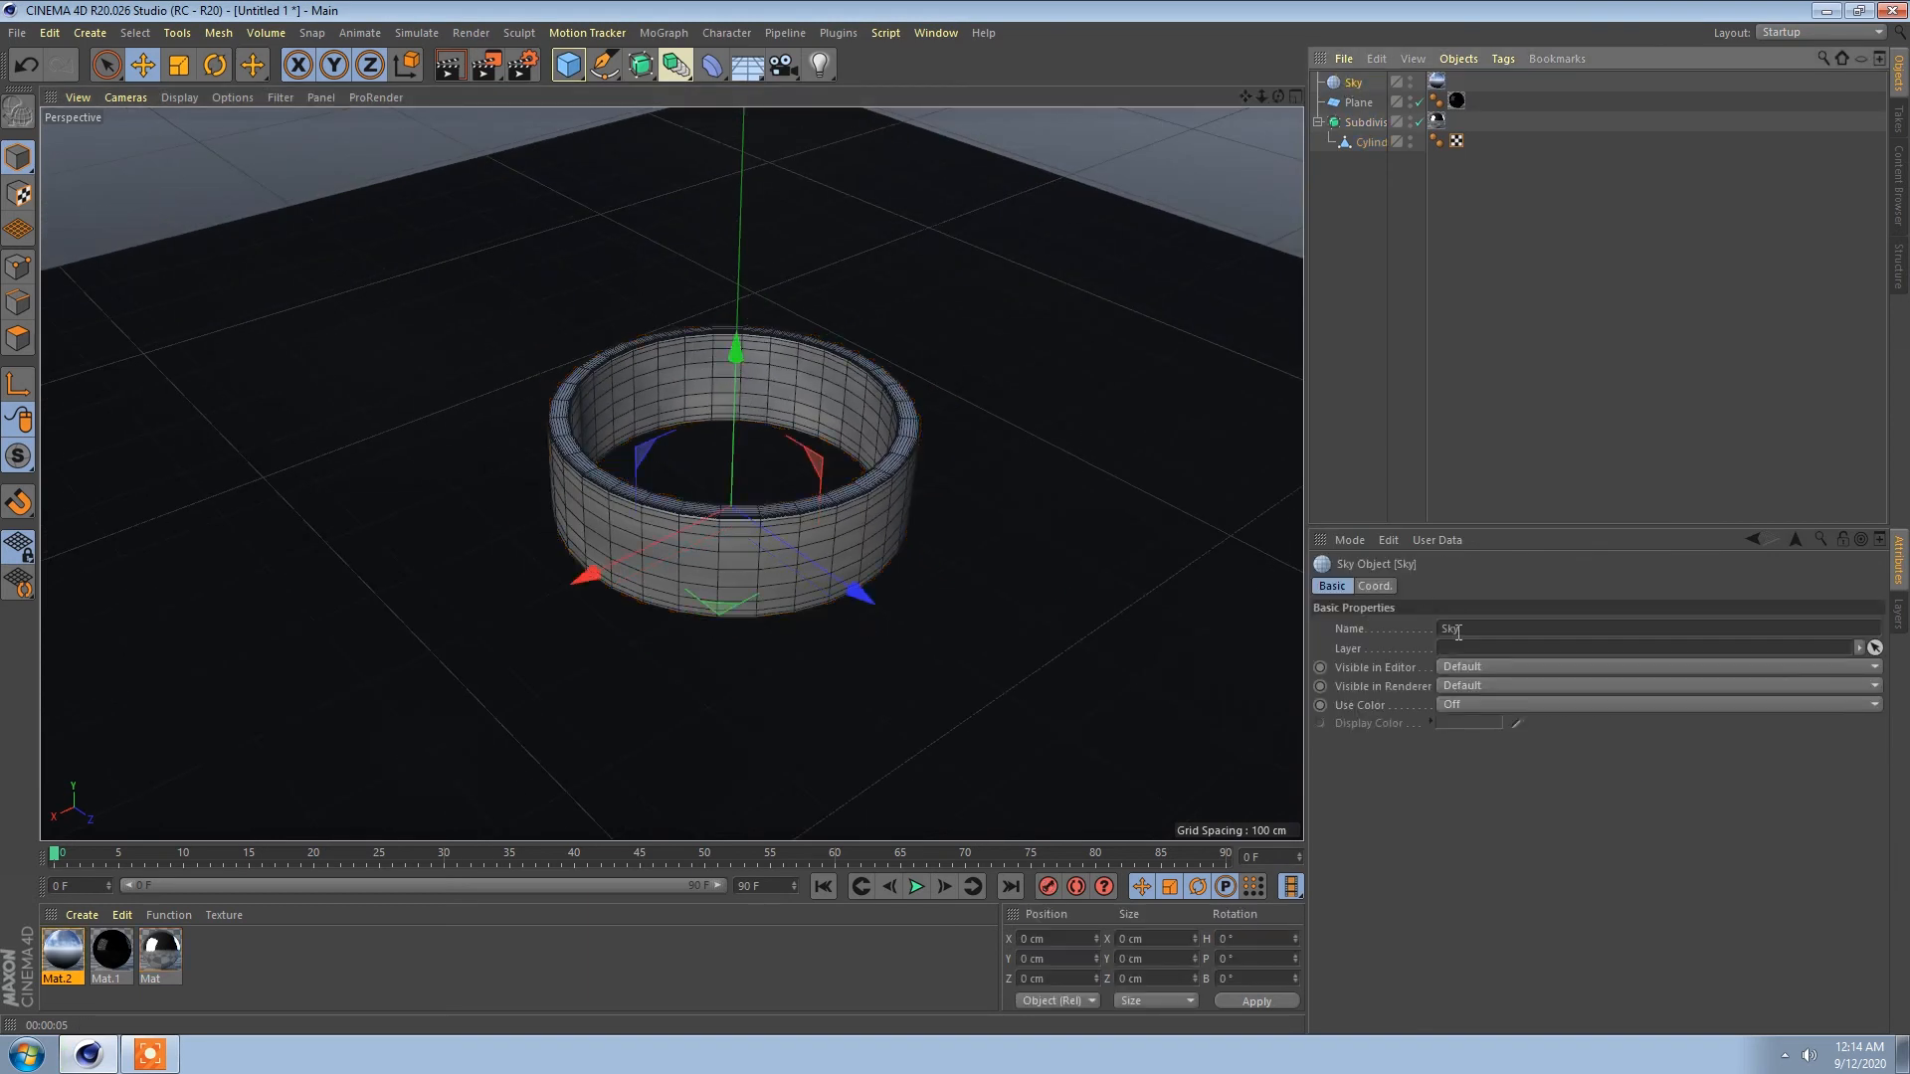
double_click(63, 950)
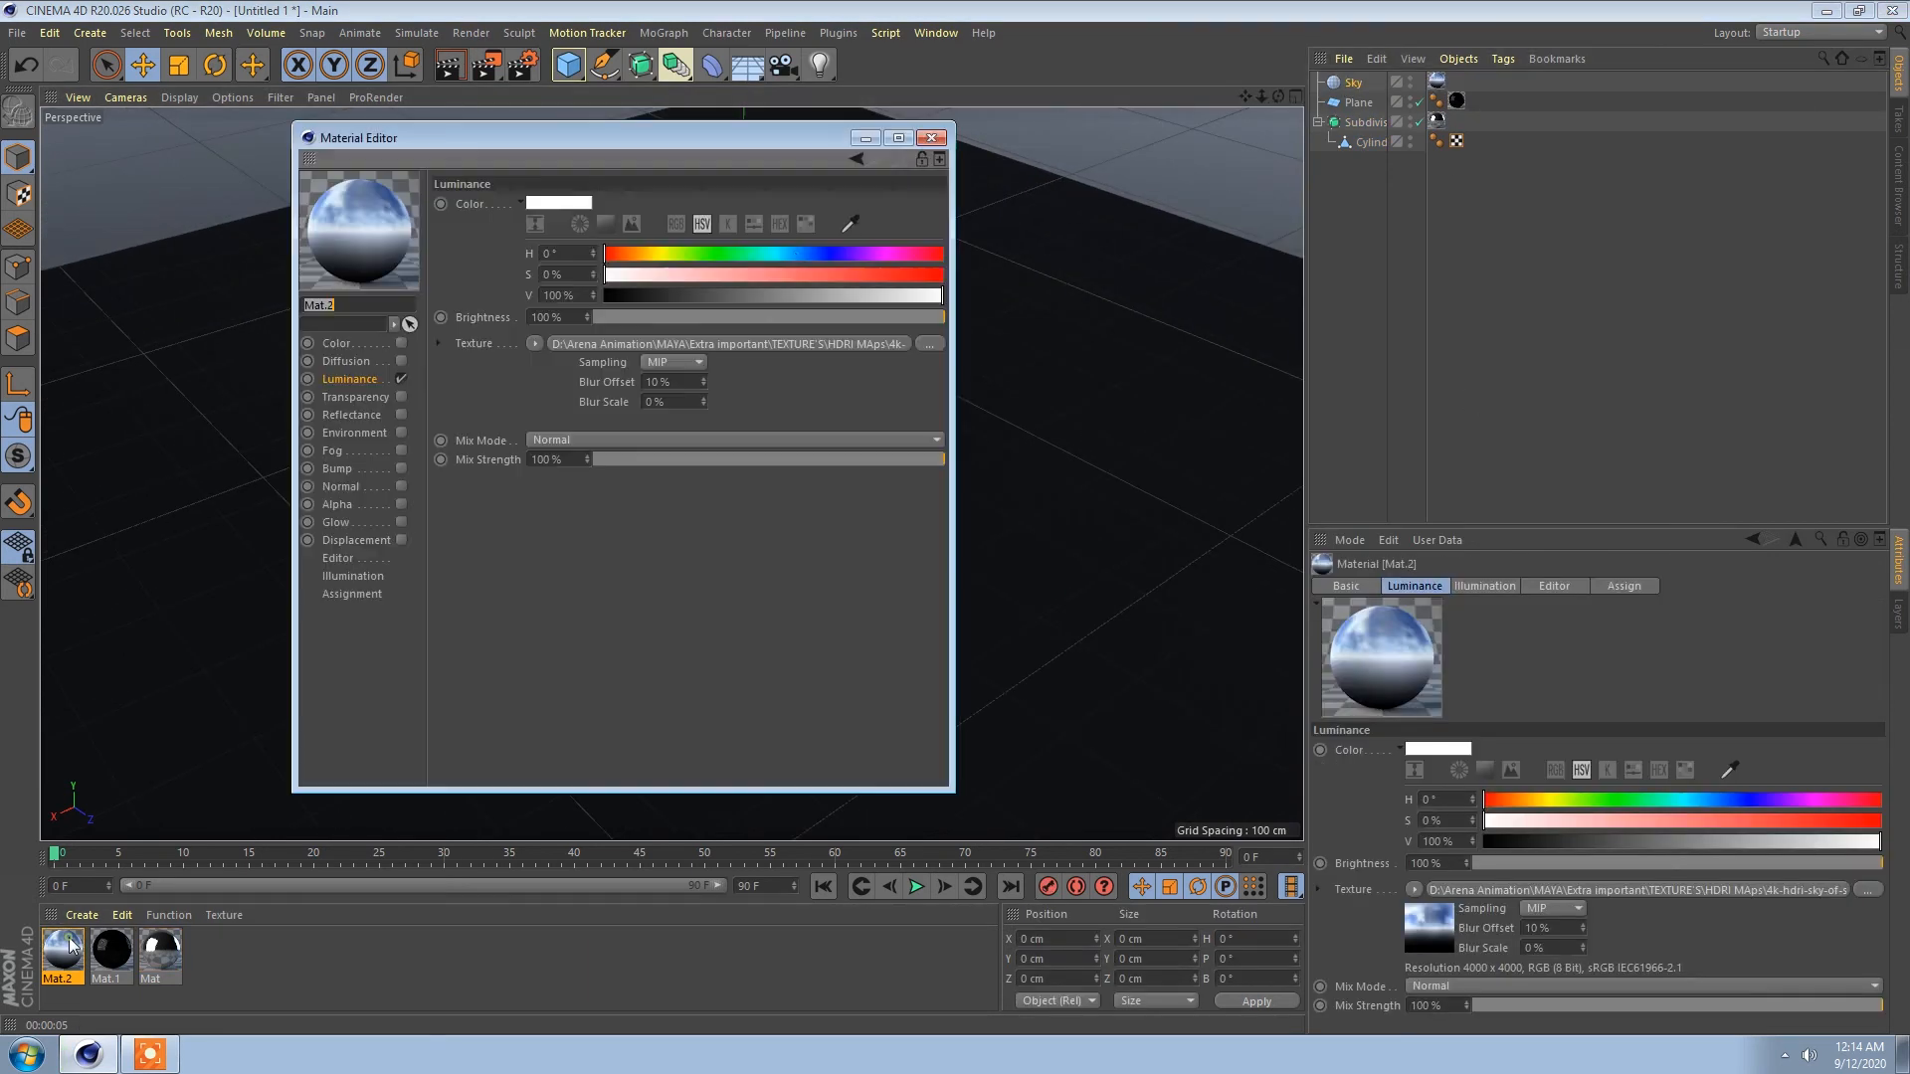
drag(697, 139, 1564, 165)
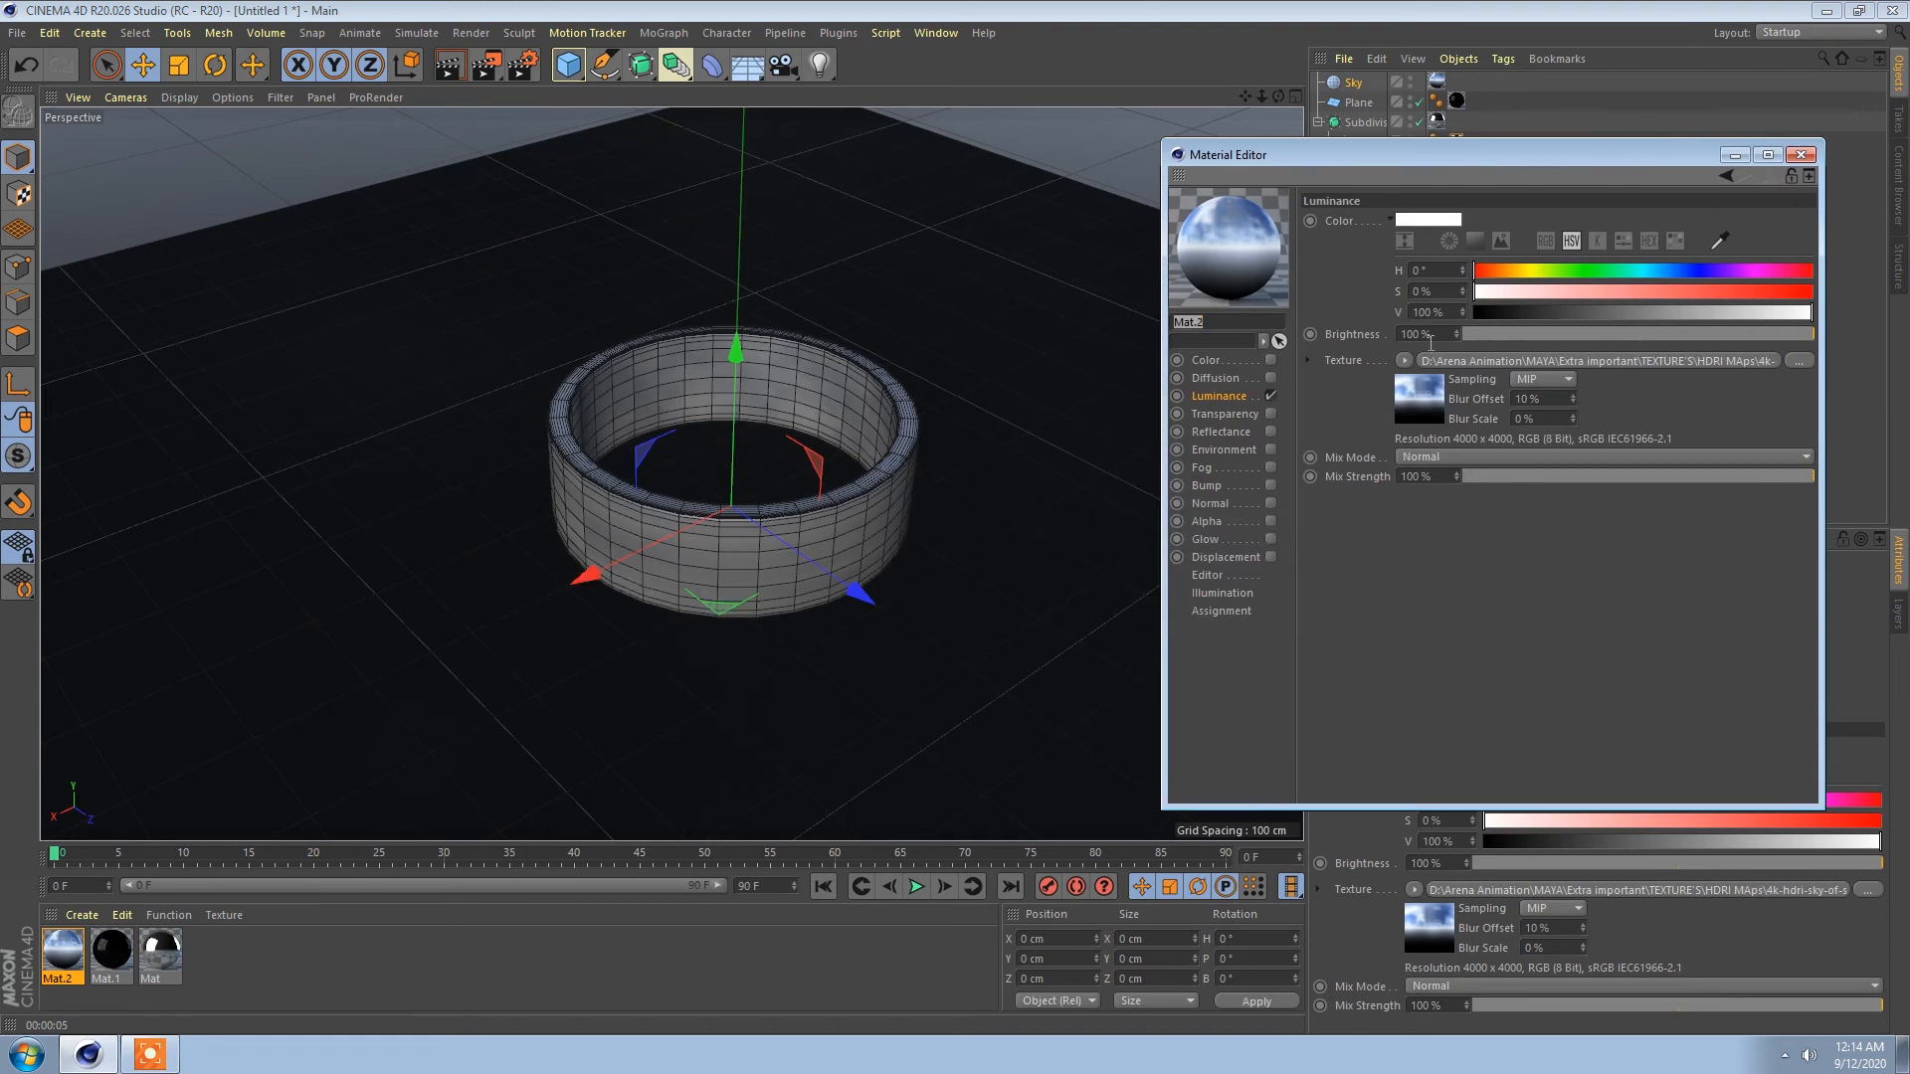
click(1798, 360)
click(1293, 457)
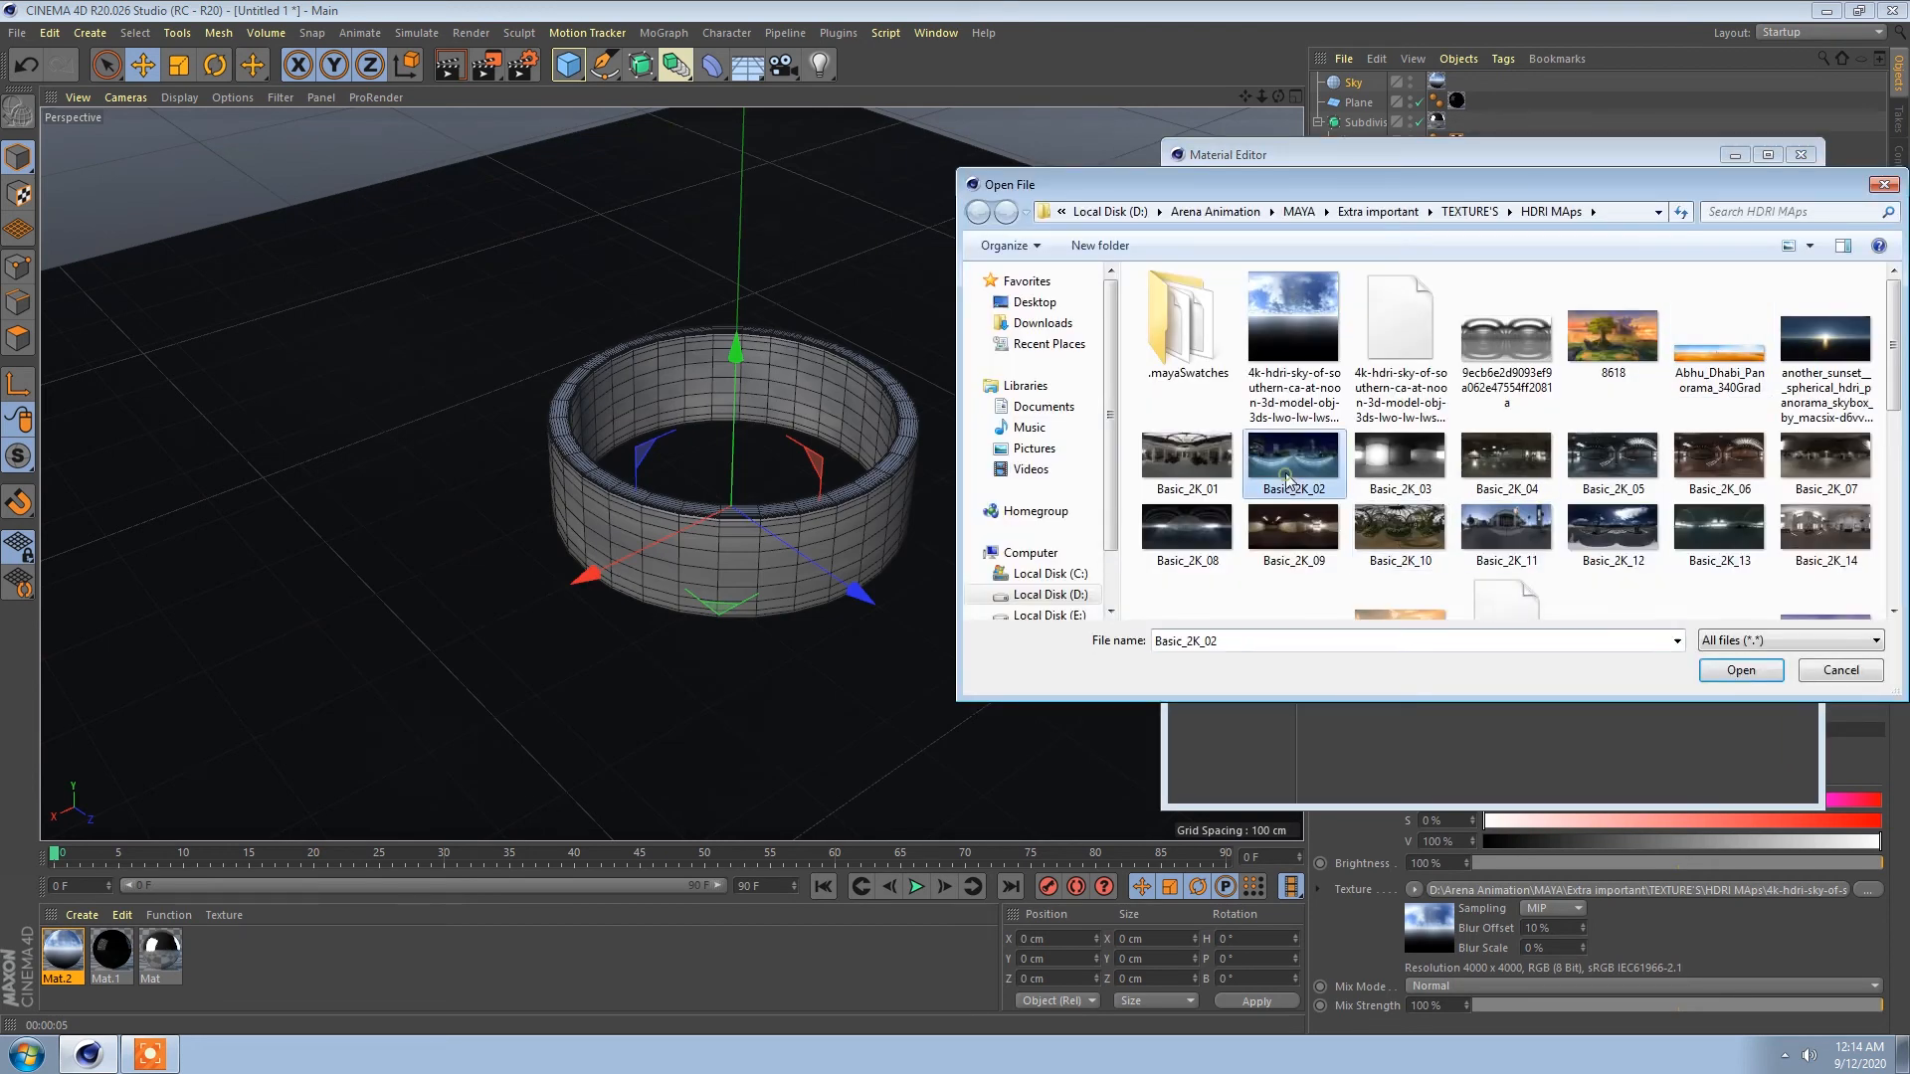
click(1308, 333)
scroll(1721, 439, down, 5)
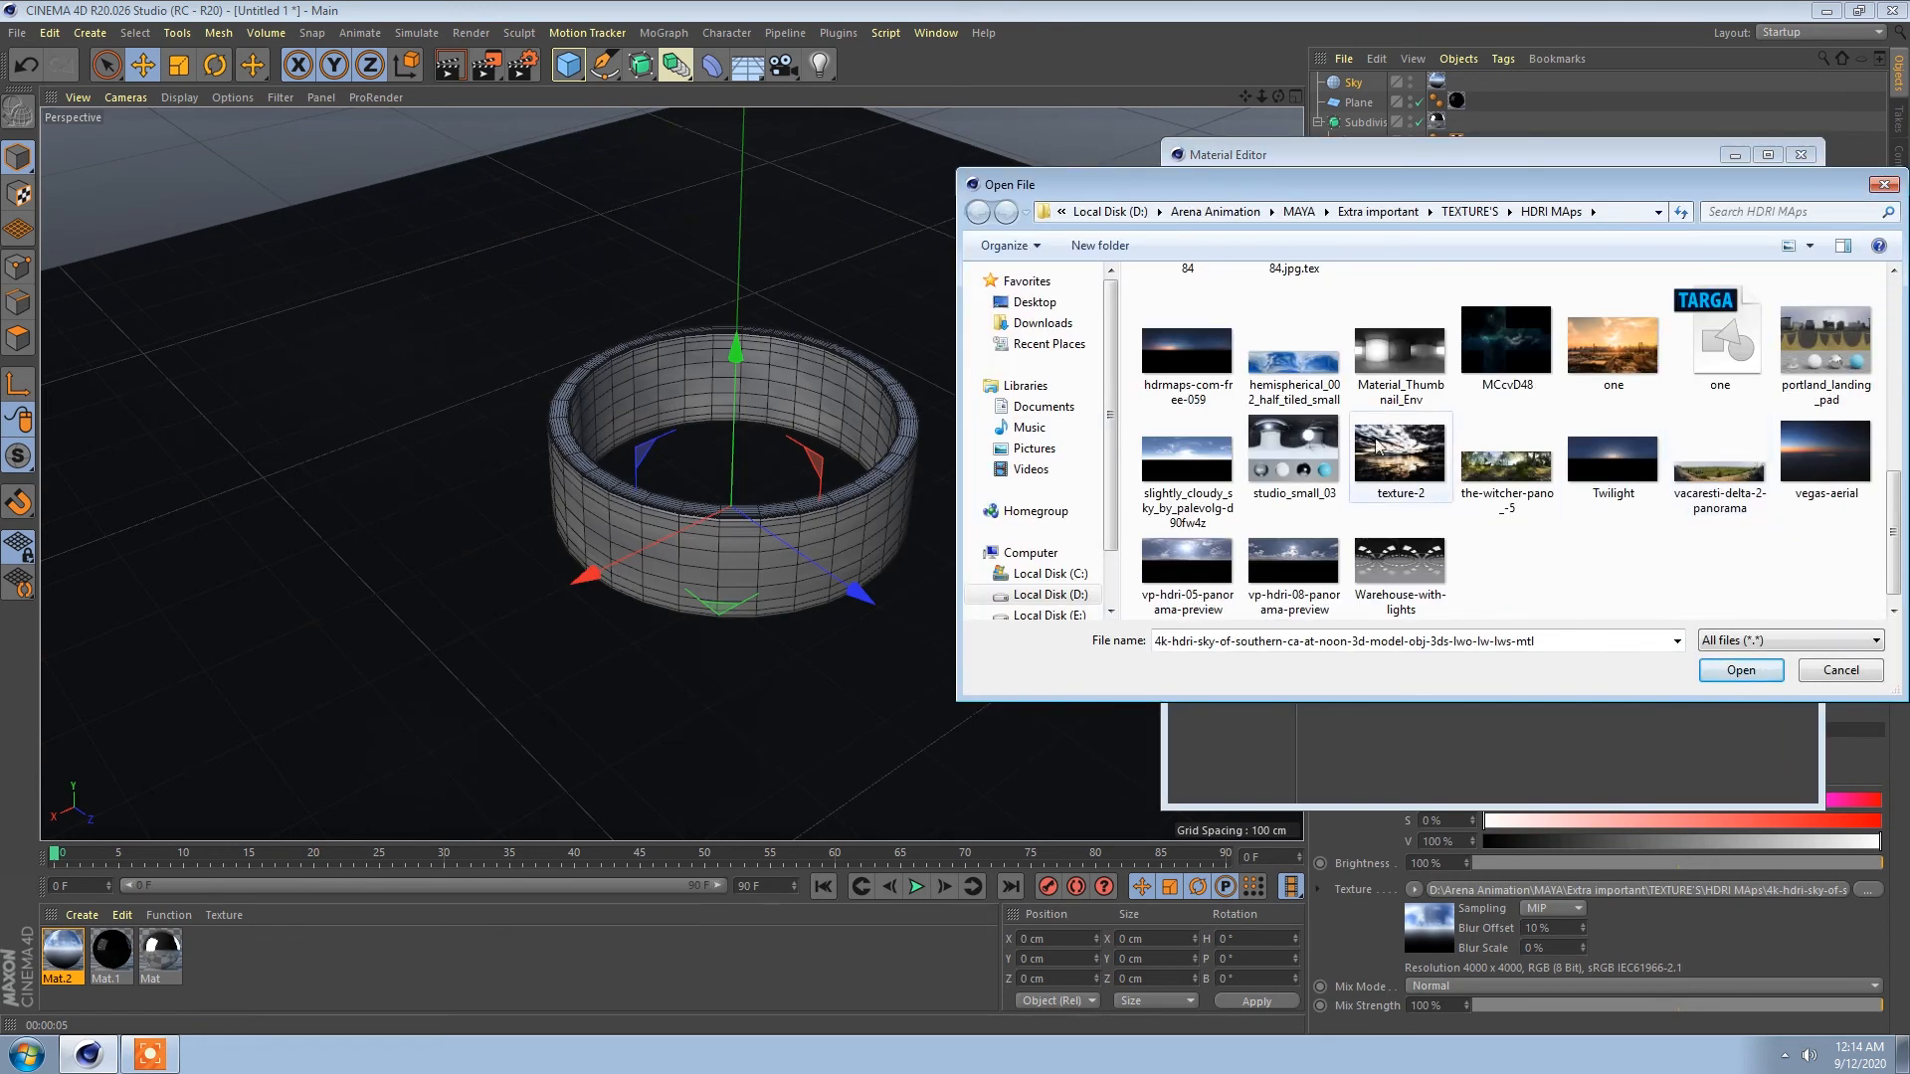
double_click(1269, 388)
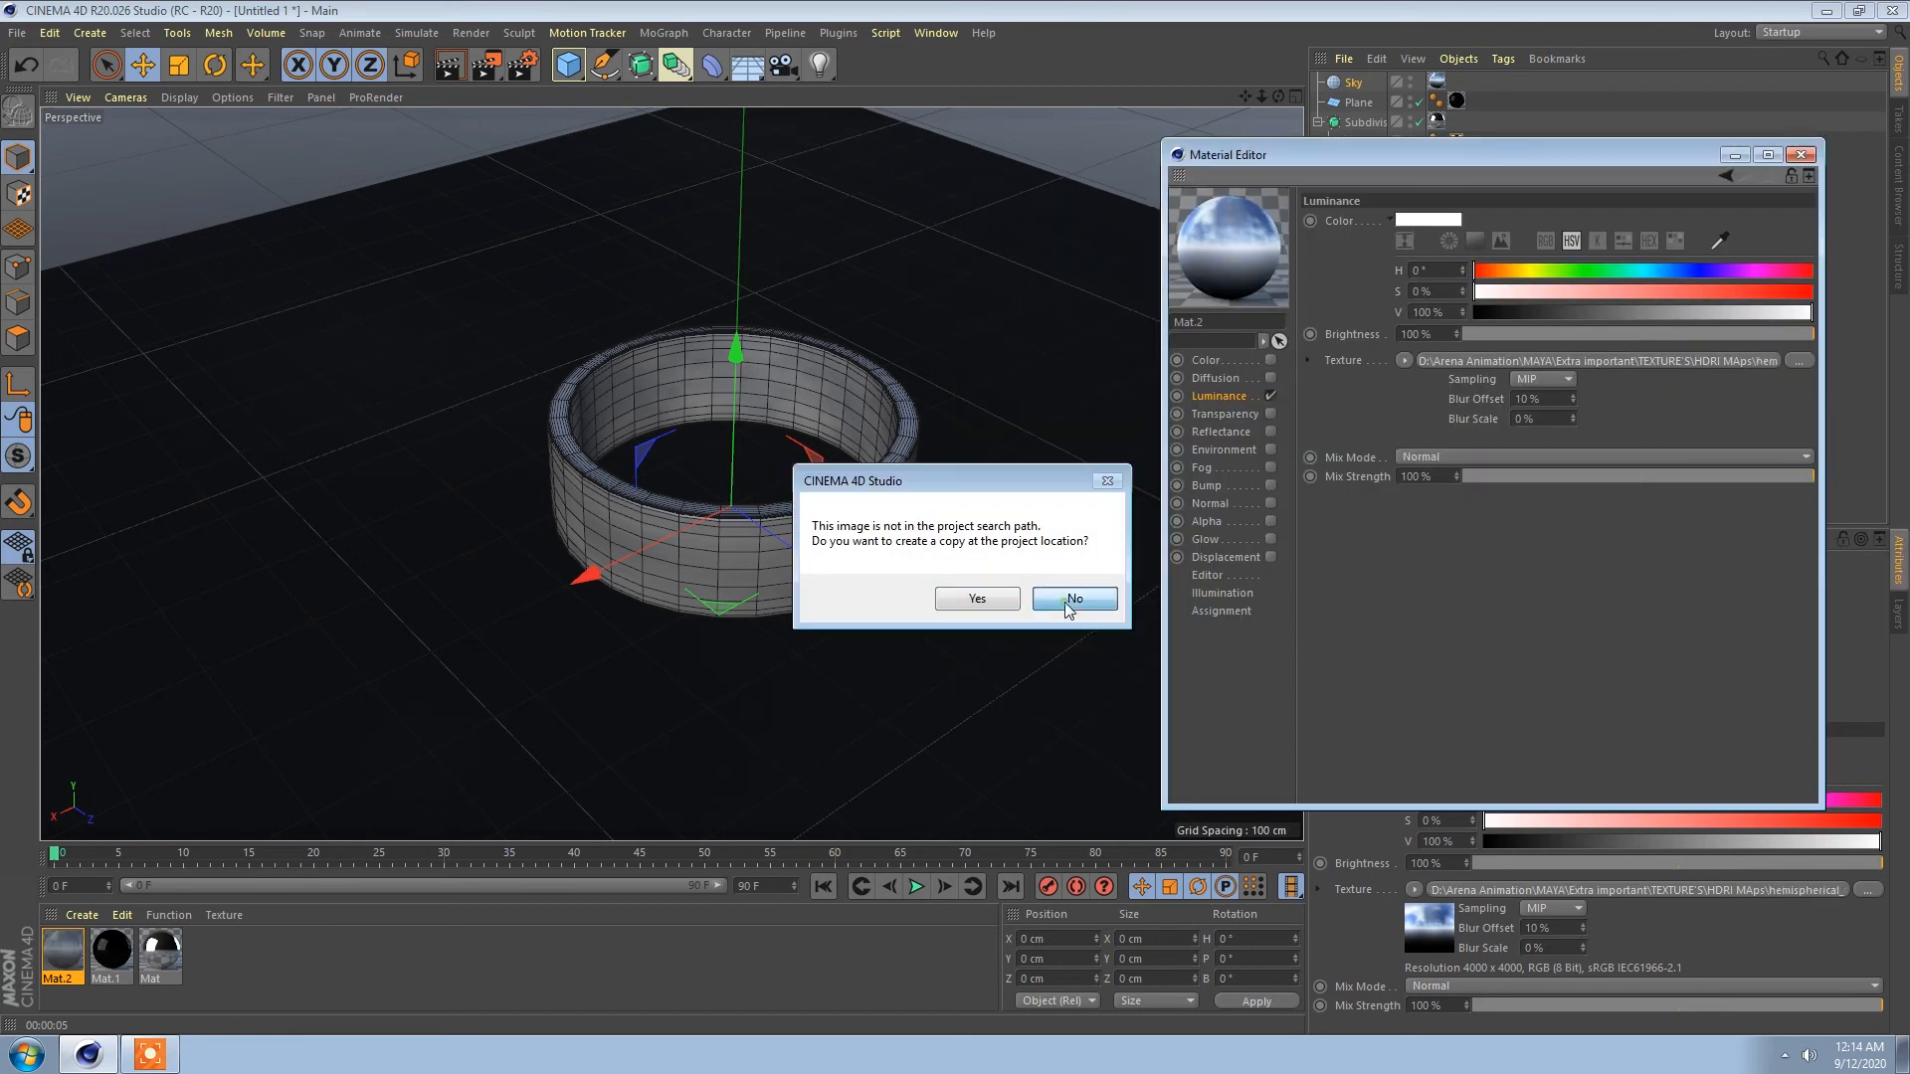
click(1064, 600)
Step: Test-render the ring under the new sky texture and close the Material Editor
key(ctrl+r)
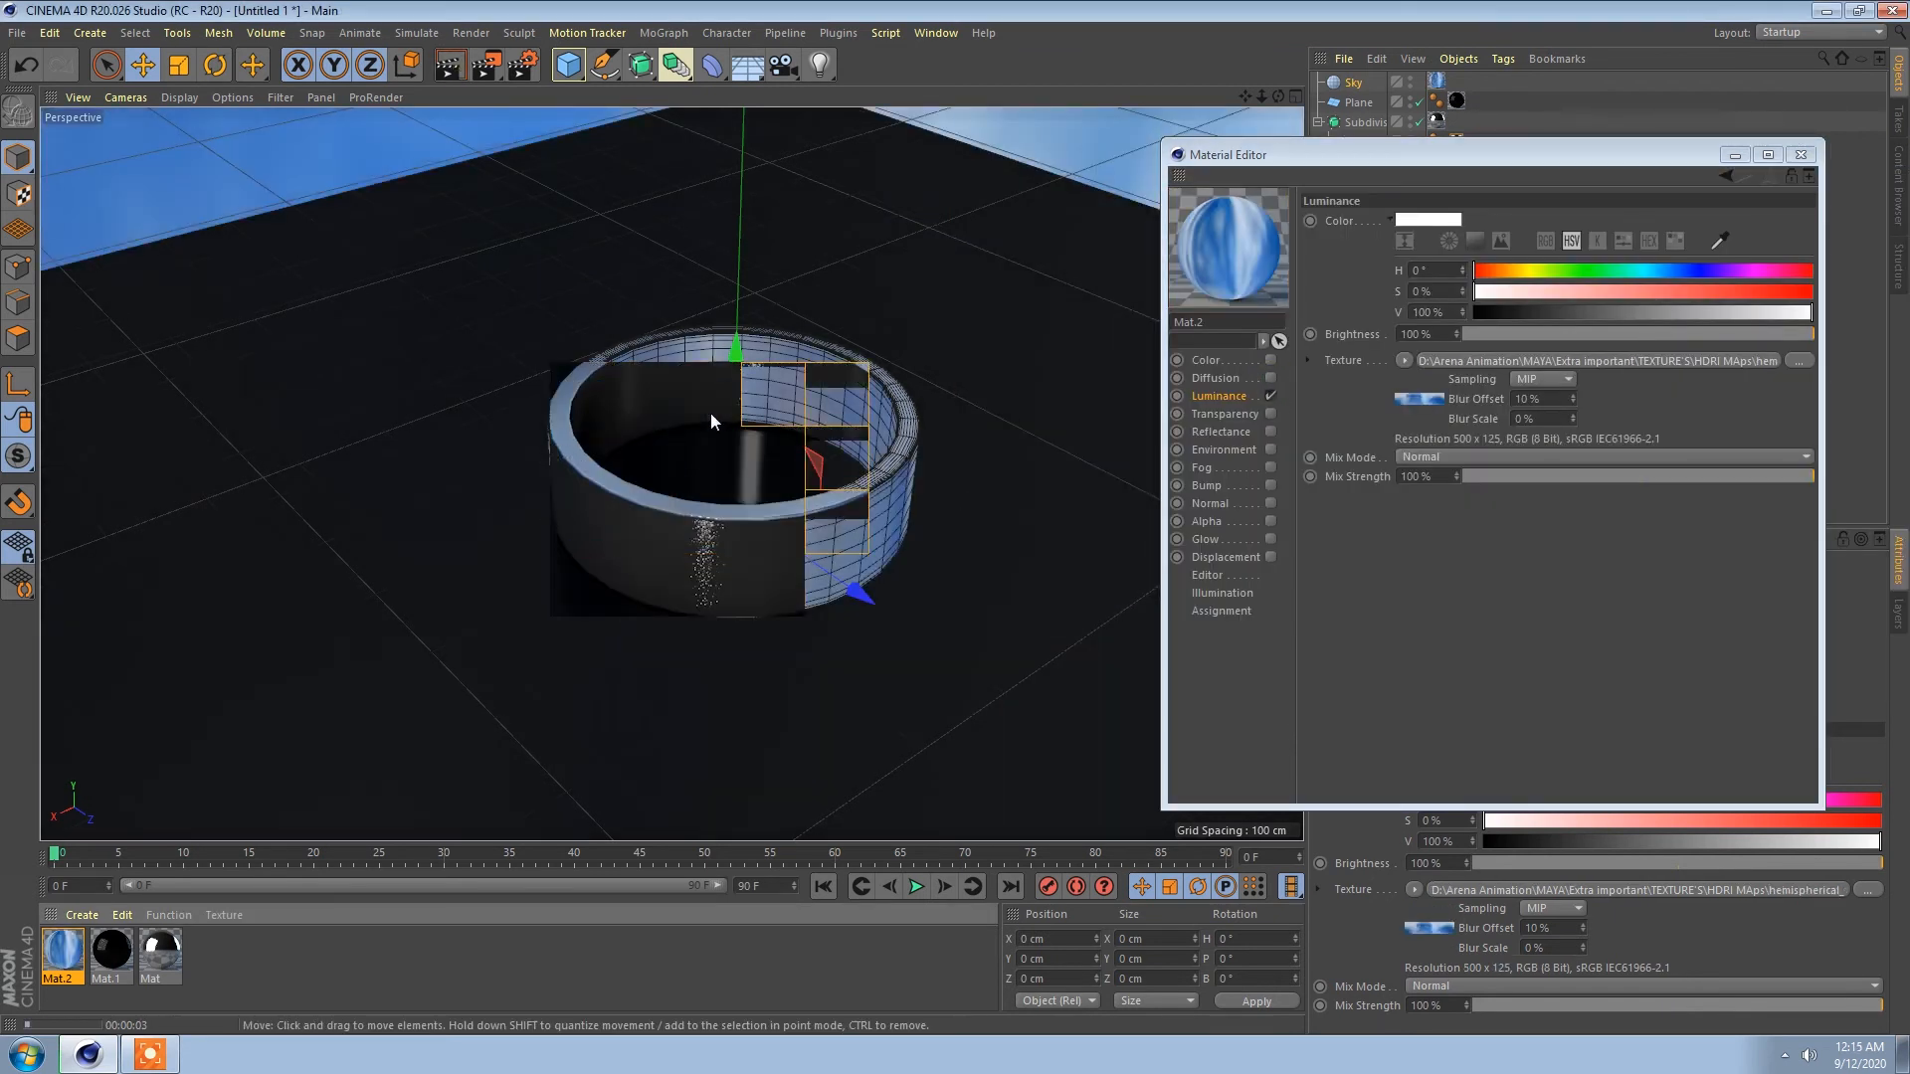
click(1801, 155)
click(983, 557)
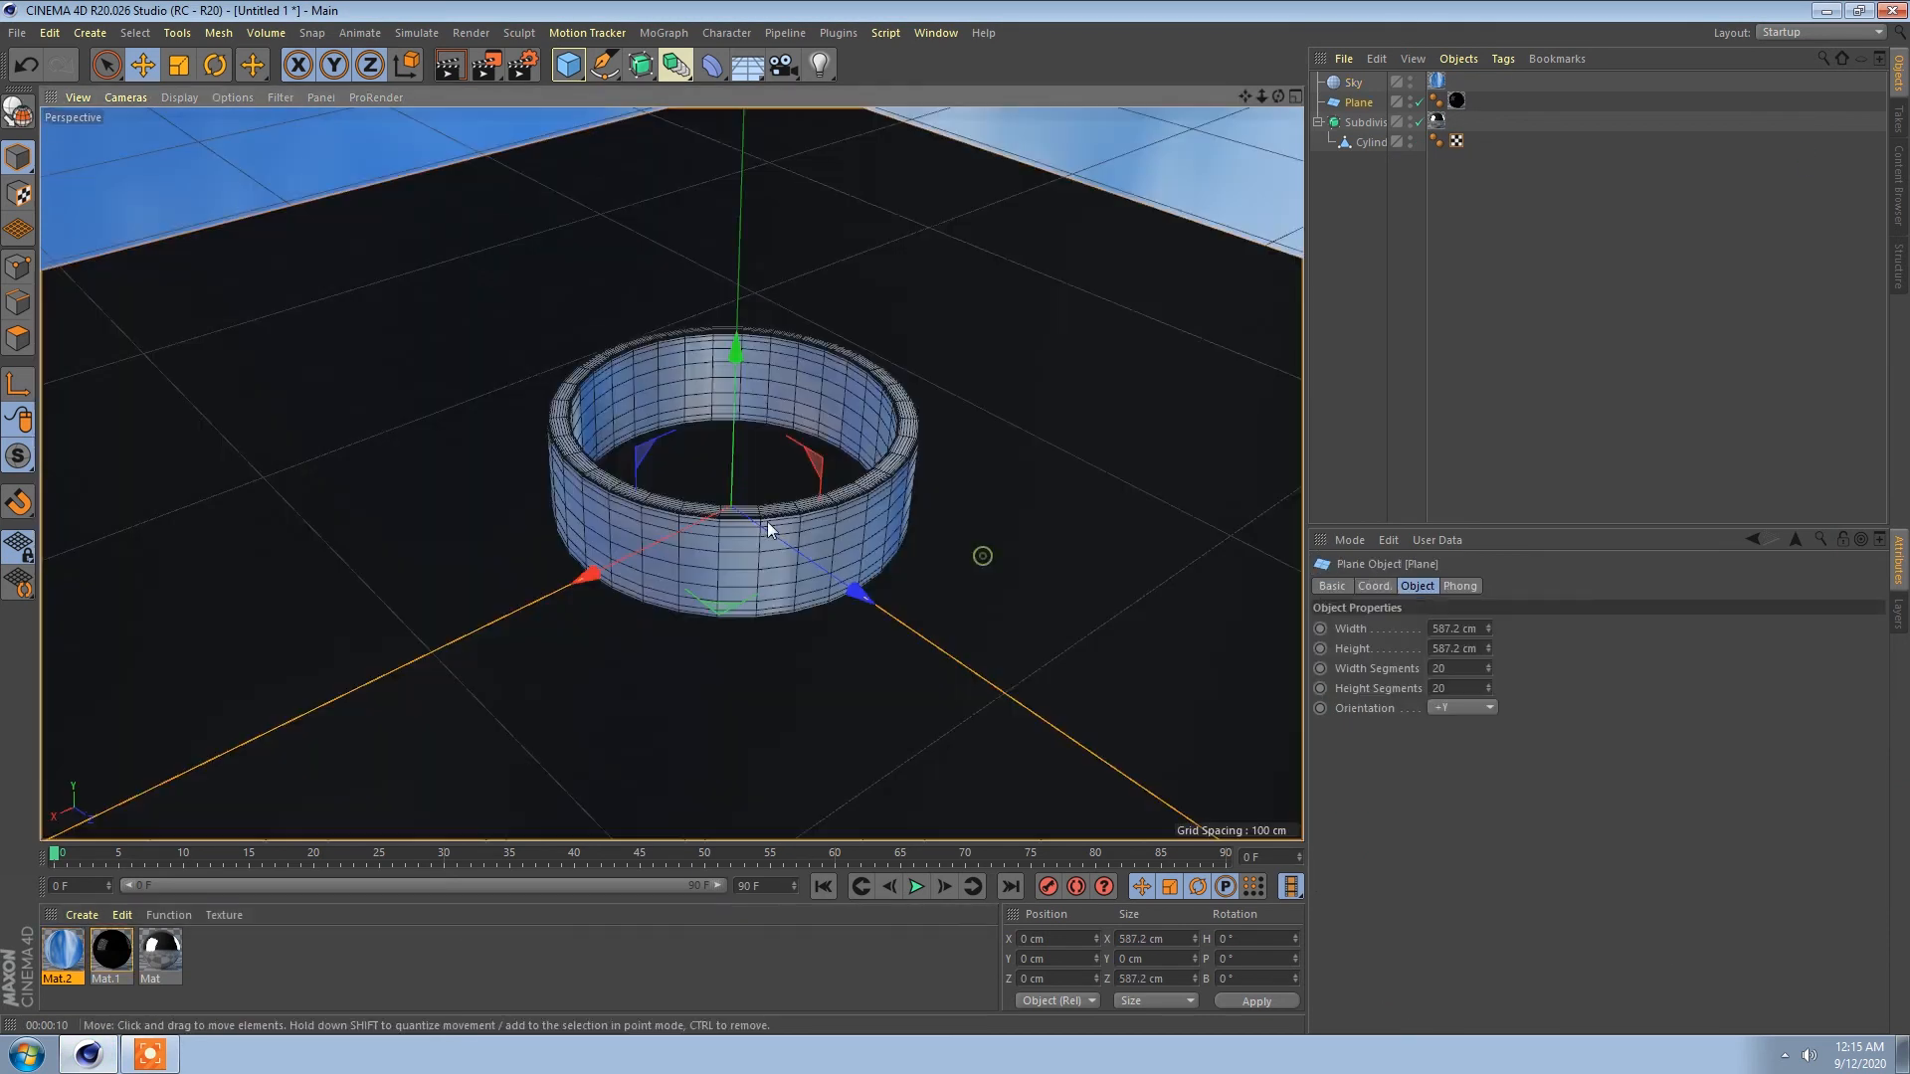
Step: Set the ring's Subdivision Surface editor level to 4
click(1353, 123)
text(4)
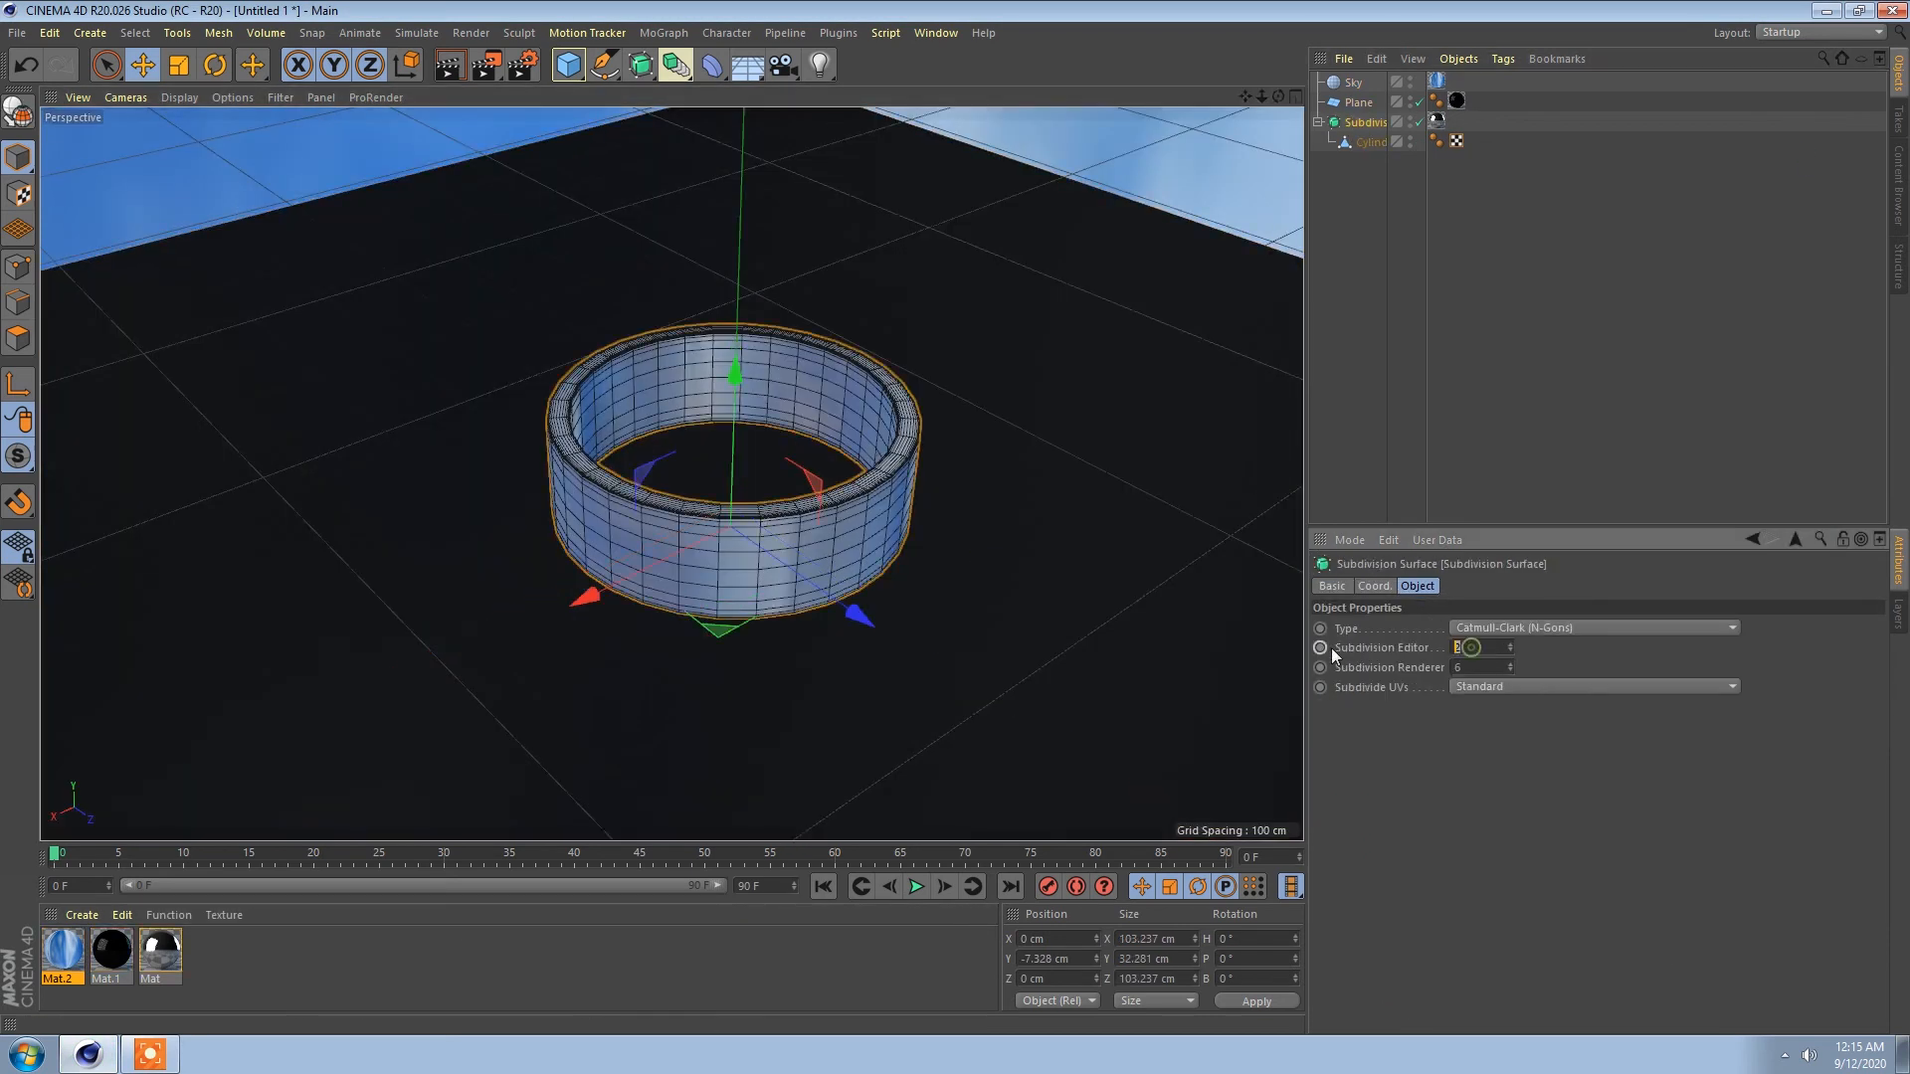
key(Return)
Step: Duplicate the ring with its Subdivision Surface and move the copy to about -76 cm along Z
scroll(829, 557, up, 4)
alt+drag(866, 500, 854, 423)
scroll(785, 422, down, 3)
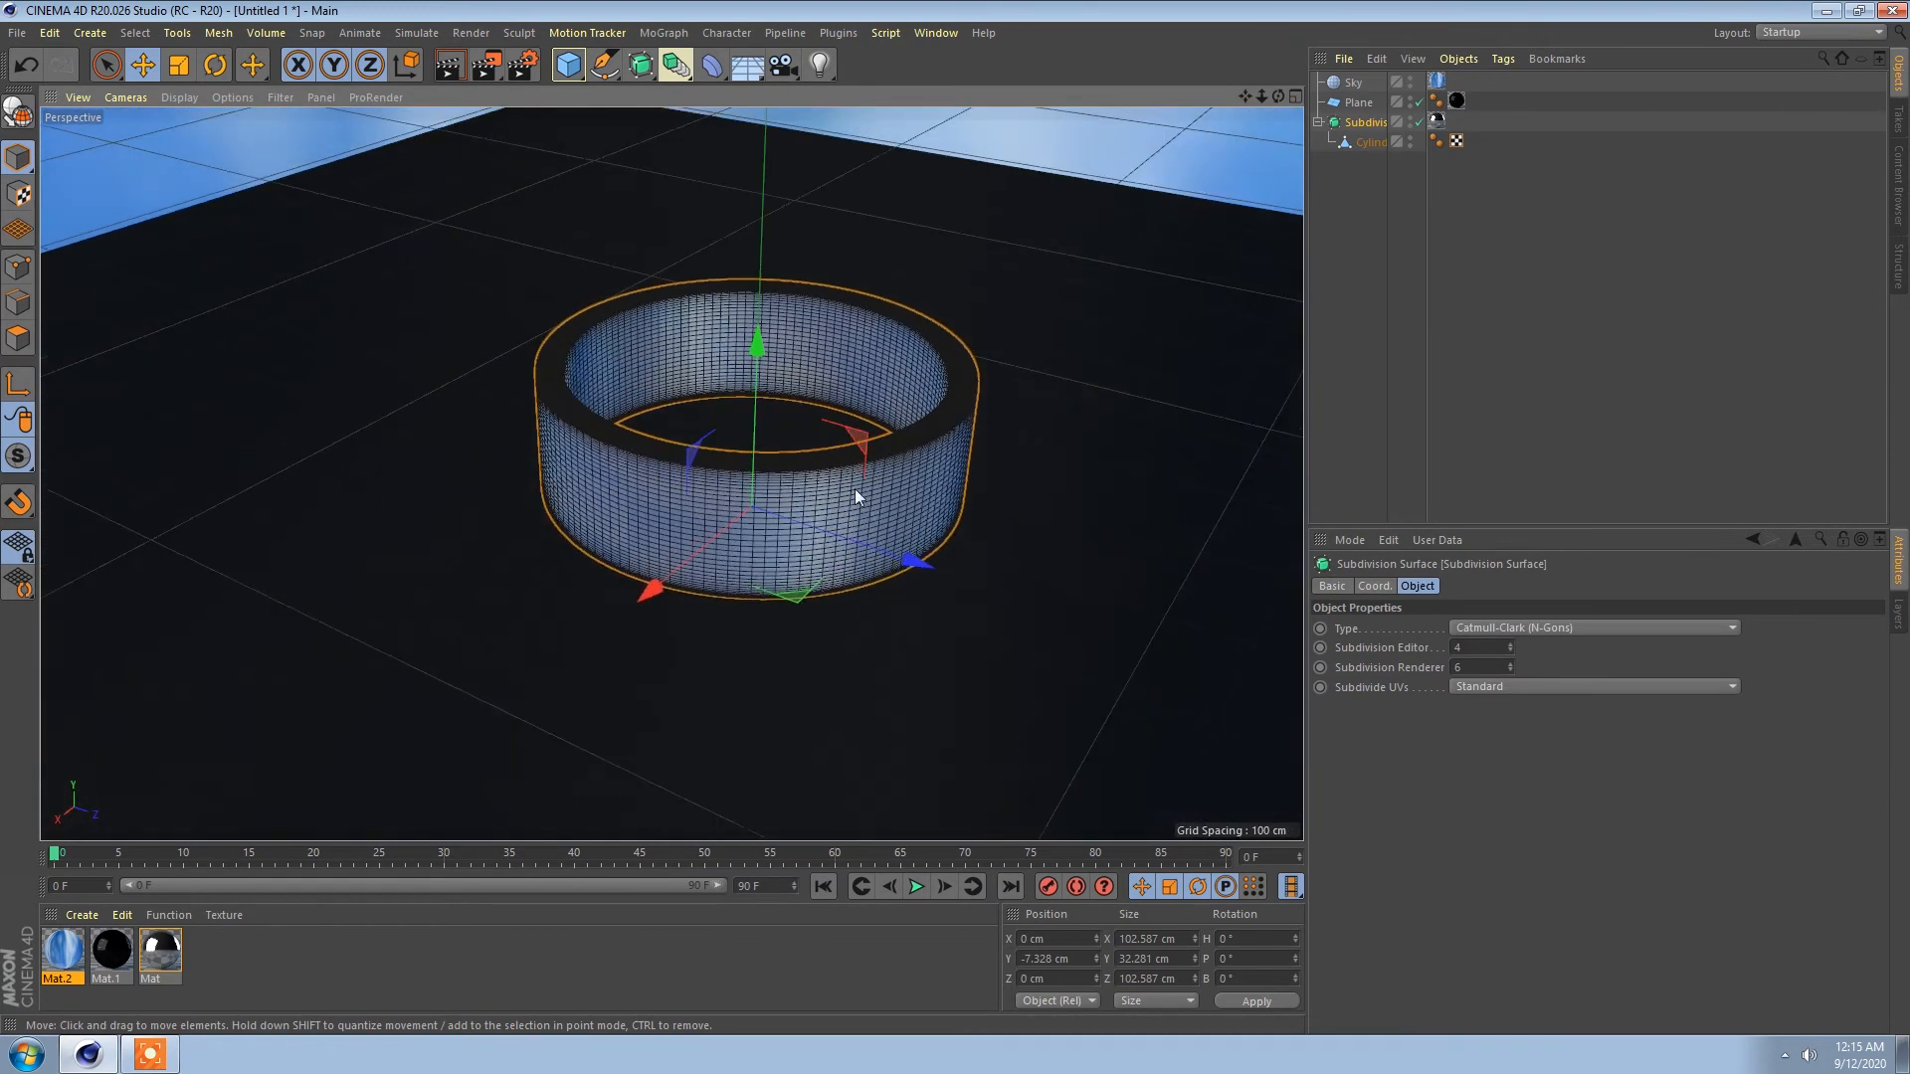
key(ctrl+c)
key(ctrl+v)
drag(908, 559, 605, 446)
Step: Rotate the copied ring's pitch by about 30° in the Right view
middle_click(697, 493)
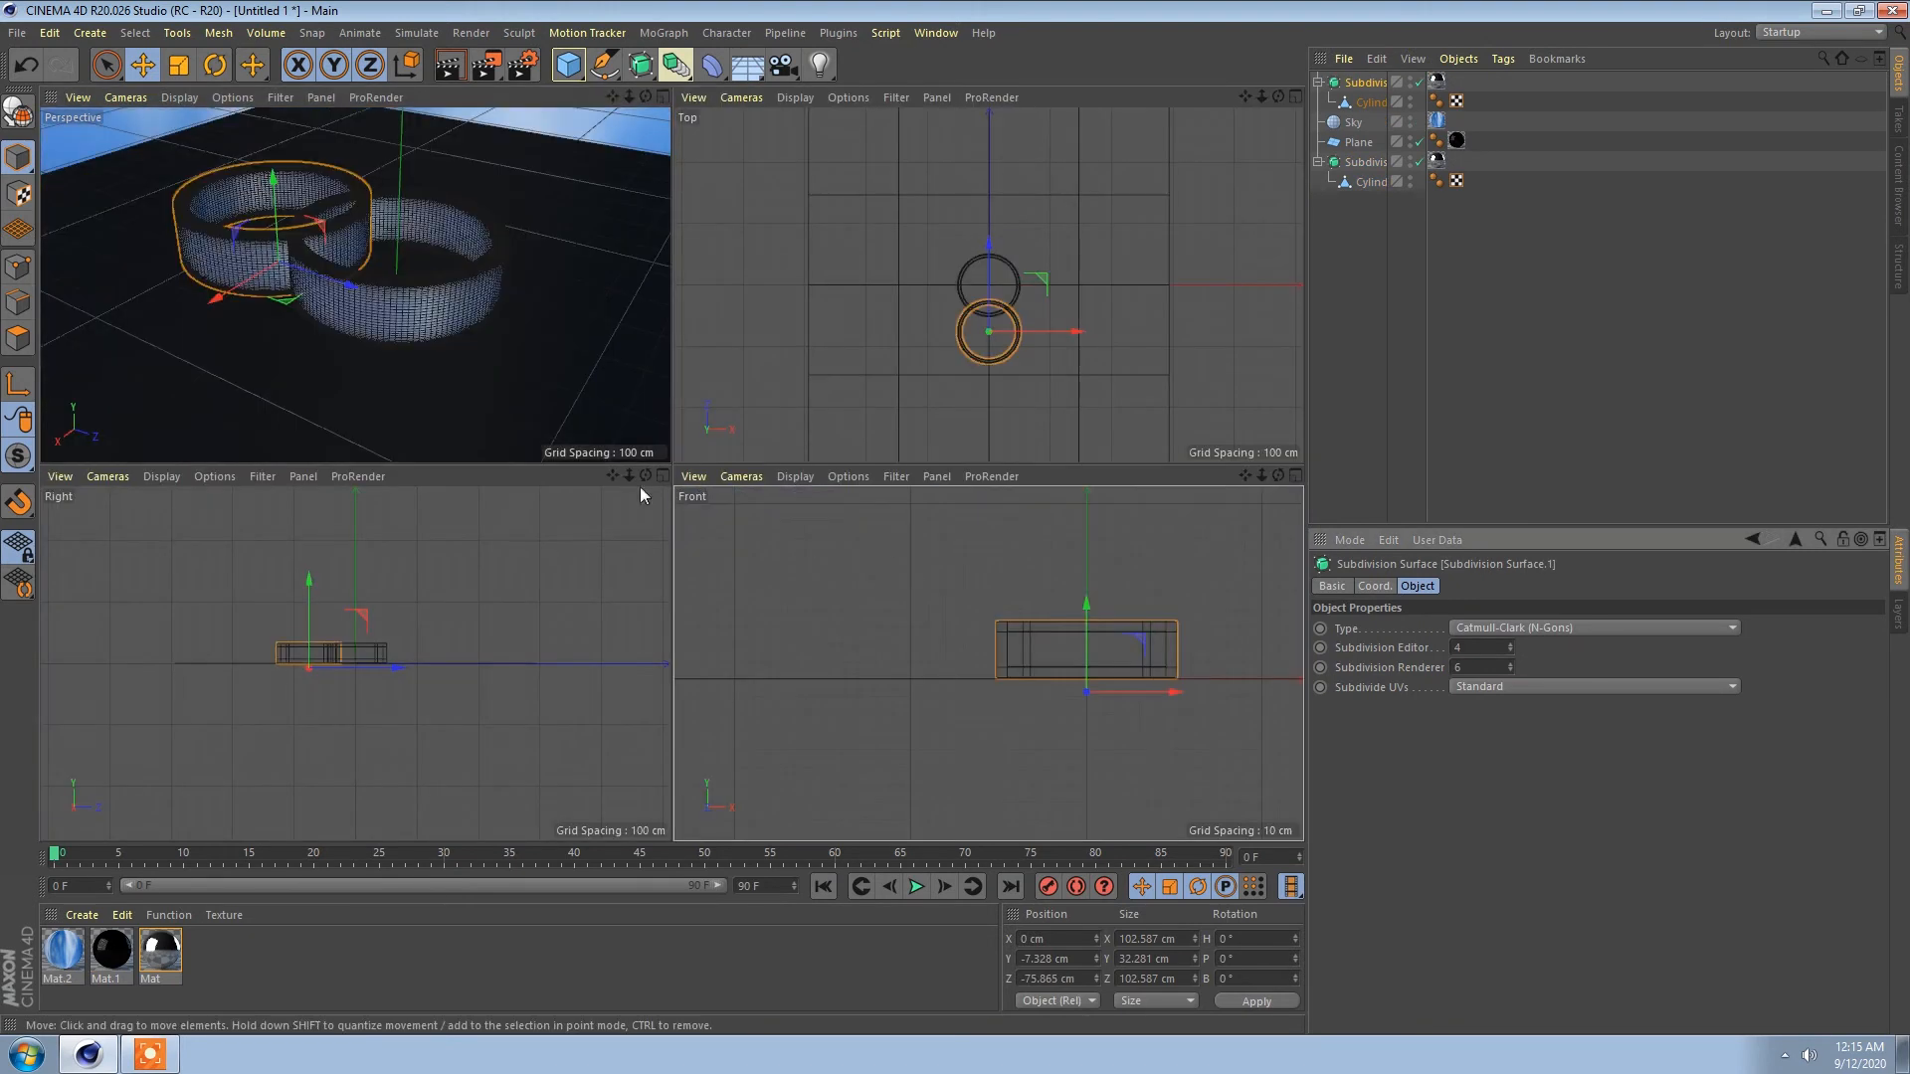
middle_click(413, 639)
key(r)
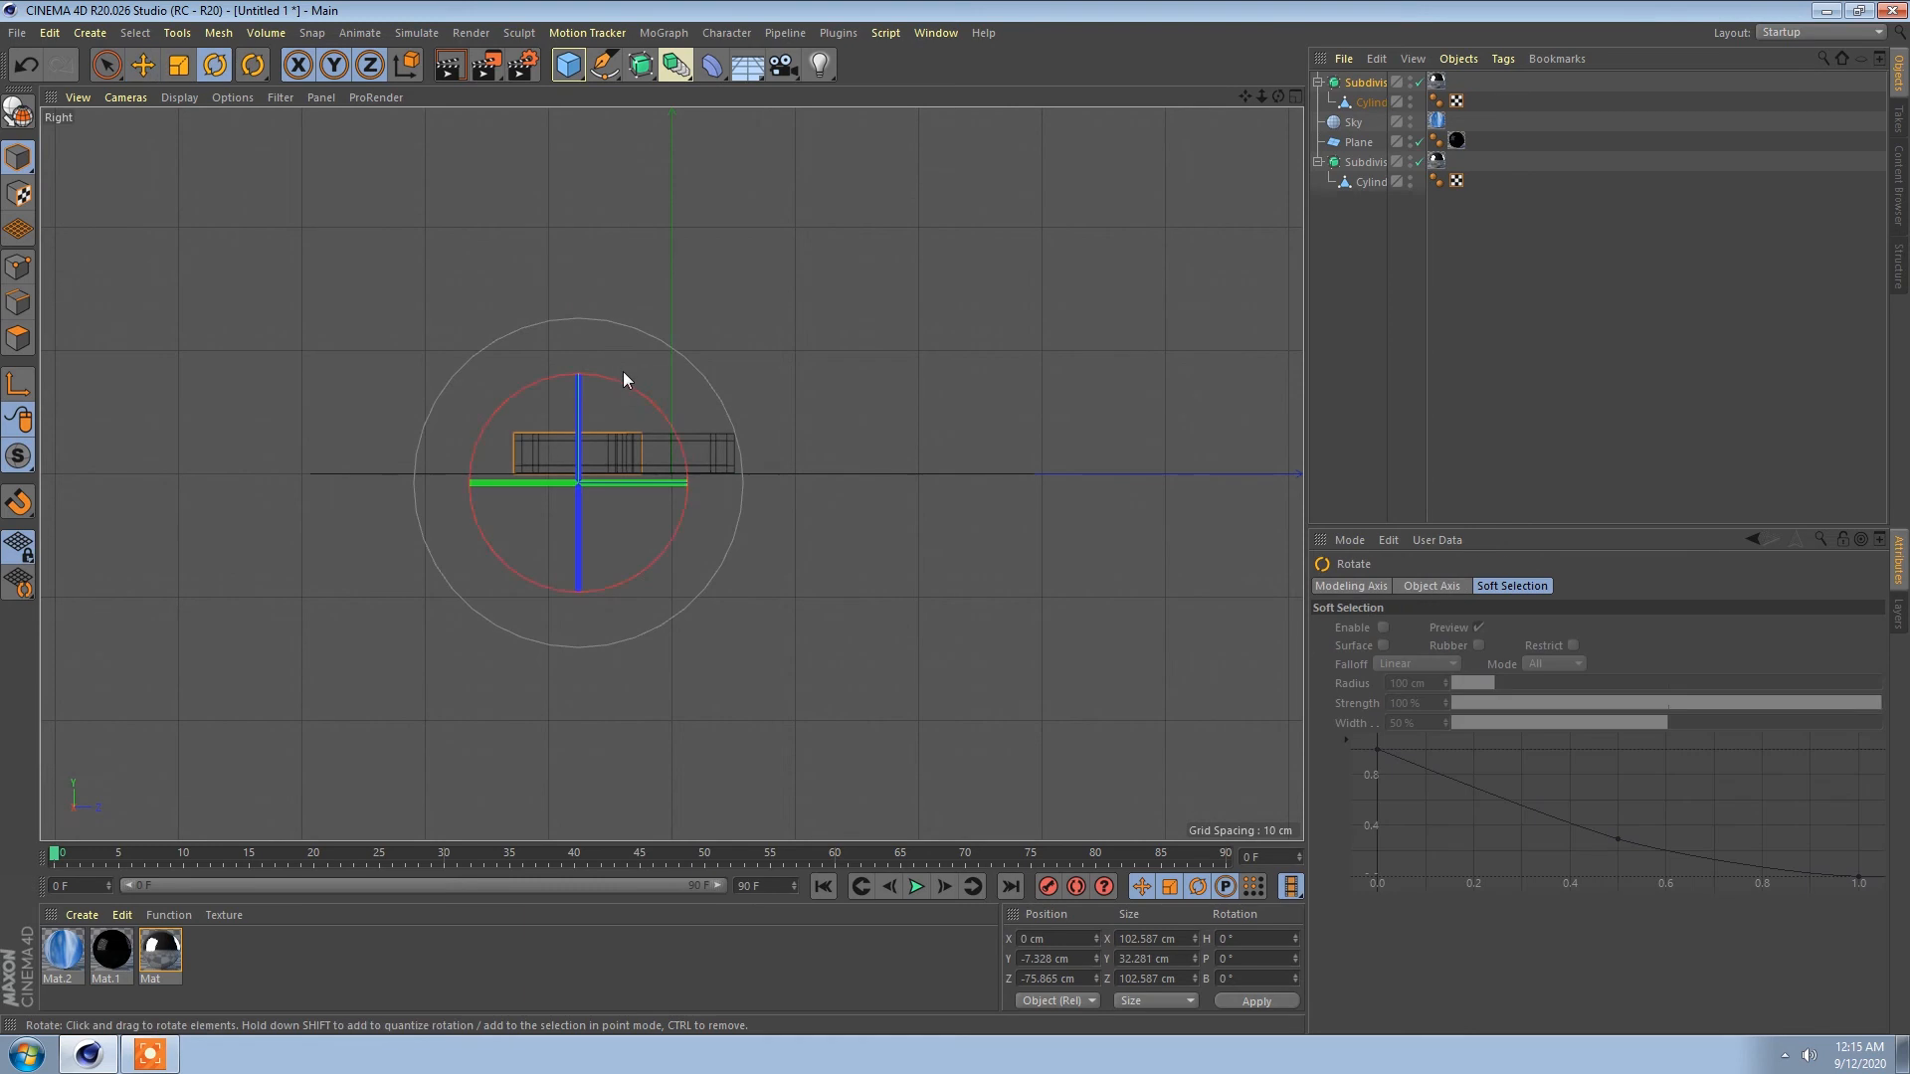
drag(617, 378, 516, 350)
Step: Lean the tilted ring against the flat one, at about 20 cm in Y and -59 cm in Z
key(e)
scroll(557, 438, up, 5)
drag(617, 430, 657, 422)
key(ctrl+z)
drag(505, 438, 627, 449)
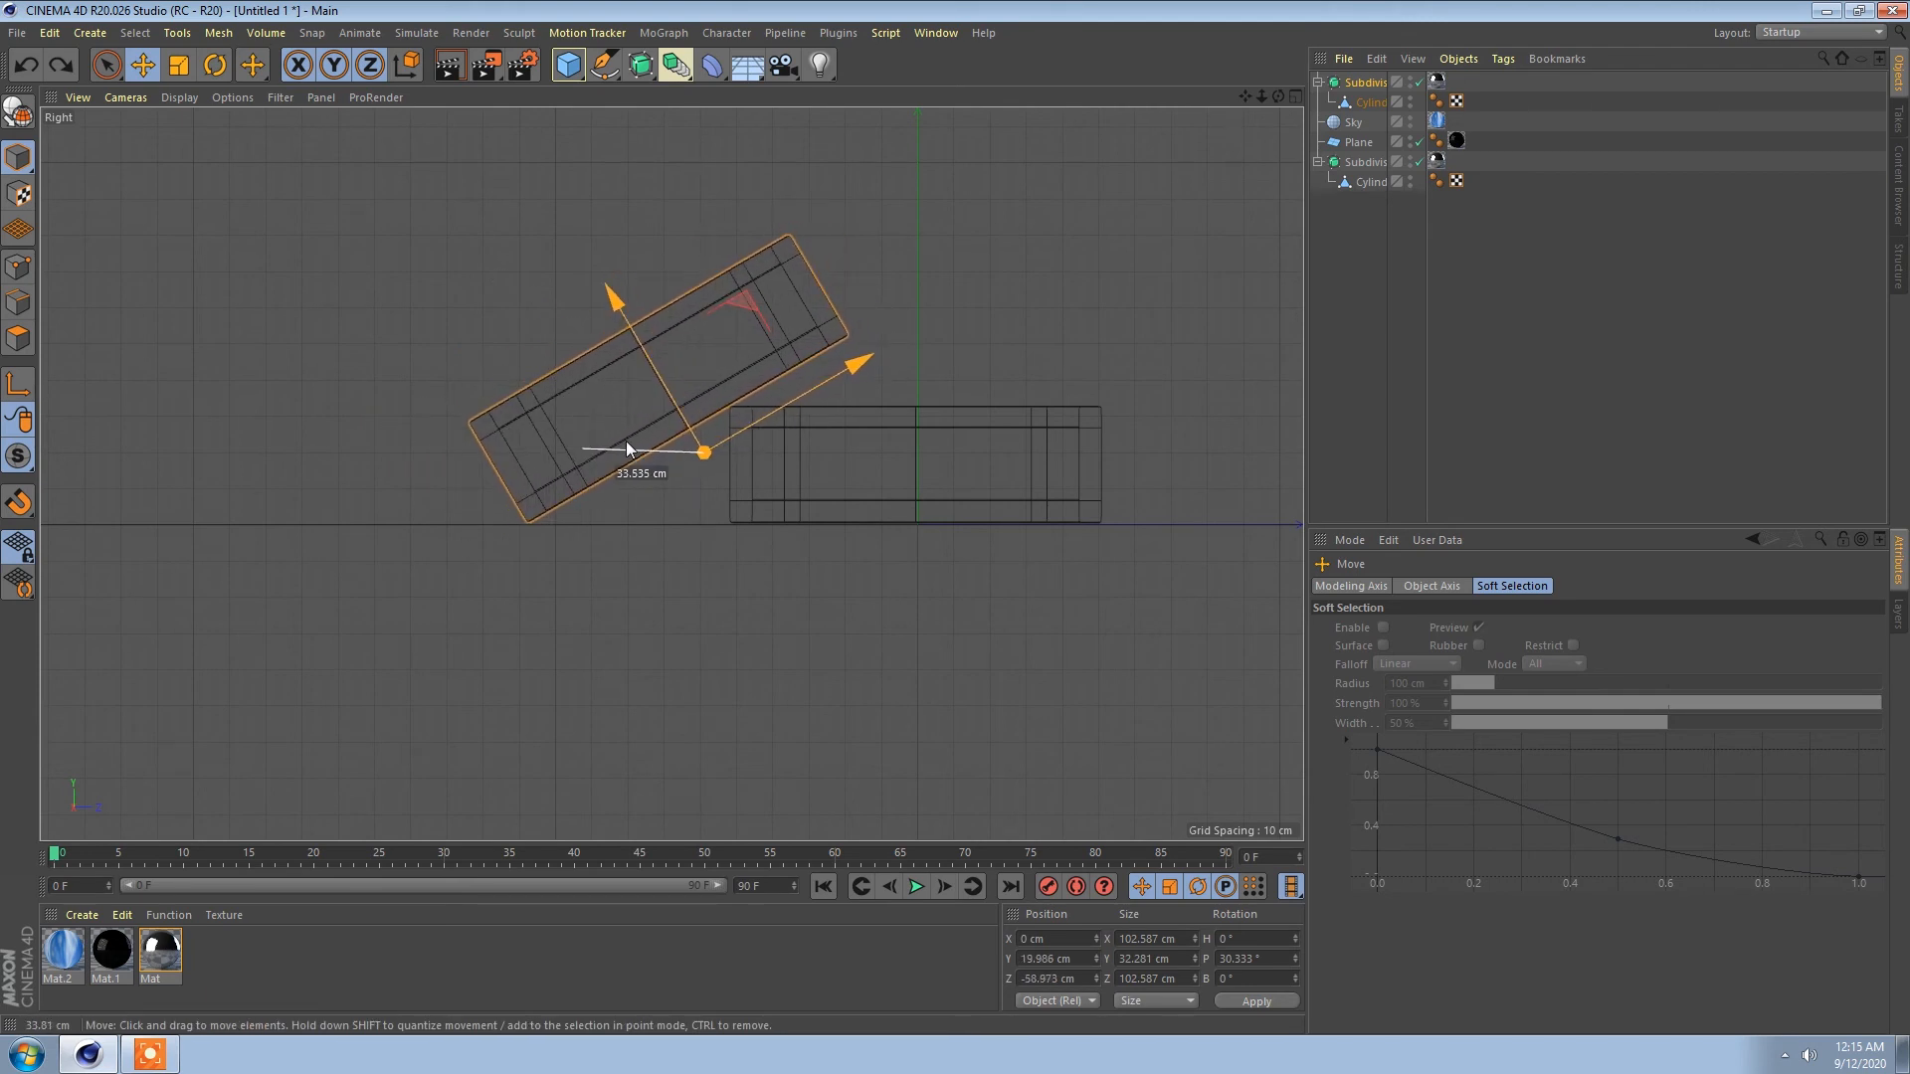
Step: Test-render both rings together in the Perspective view
middle_click(627, 448)
middle_click(417, 320)
shift+click(622, 459)
alt+drag(623, 460, 676, 413)
key(ctrl+r)
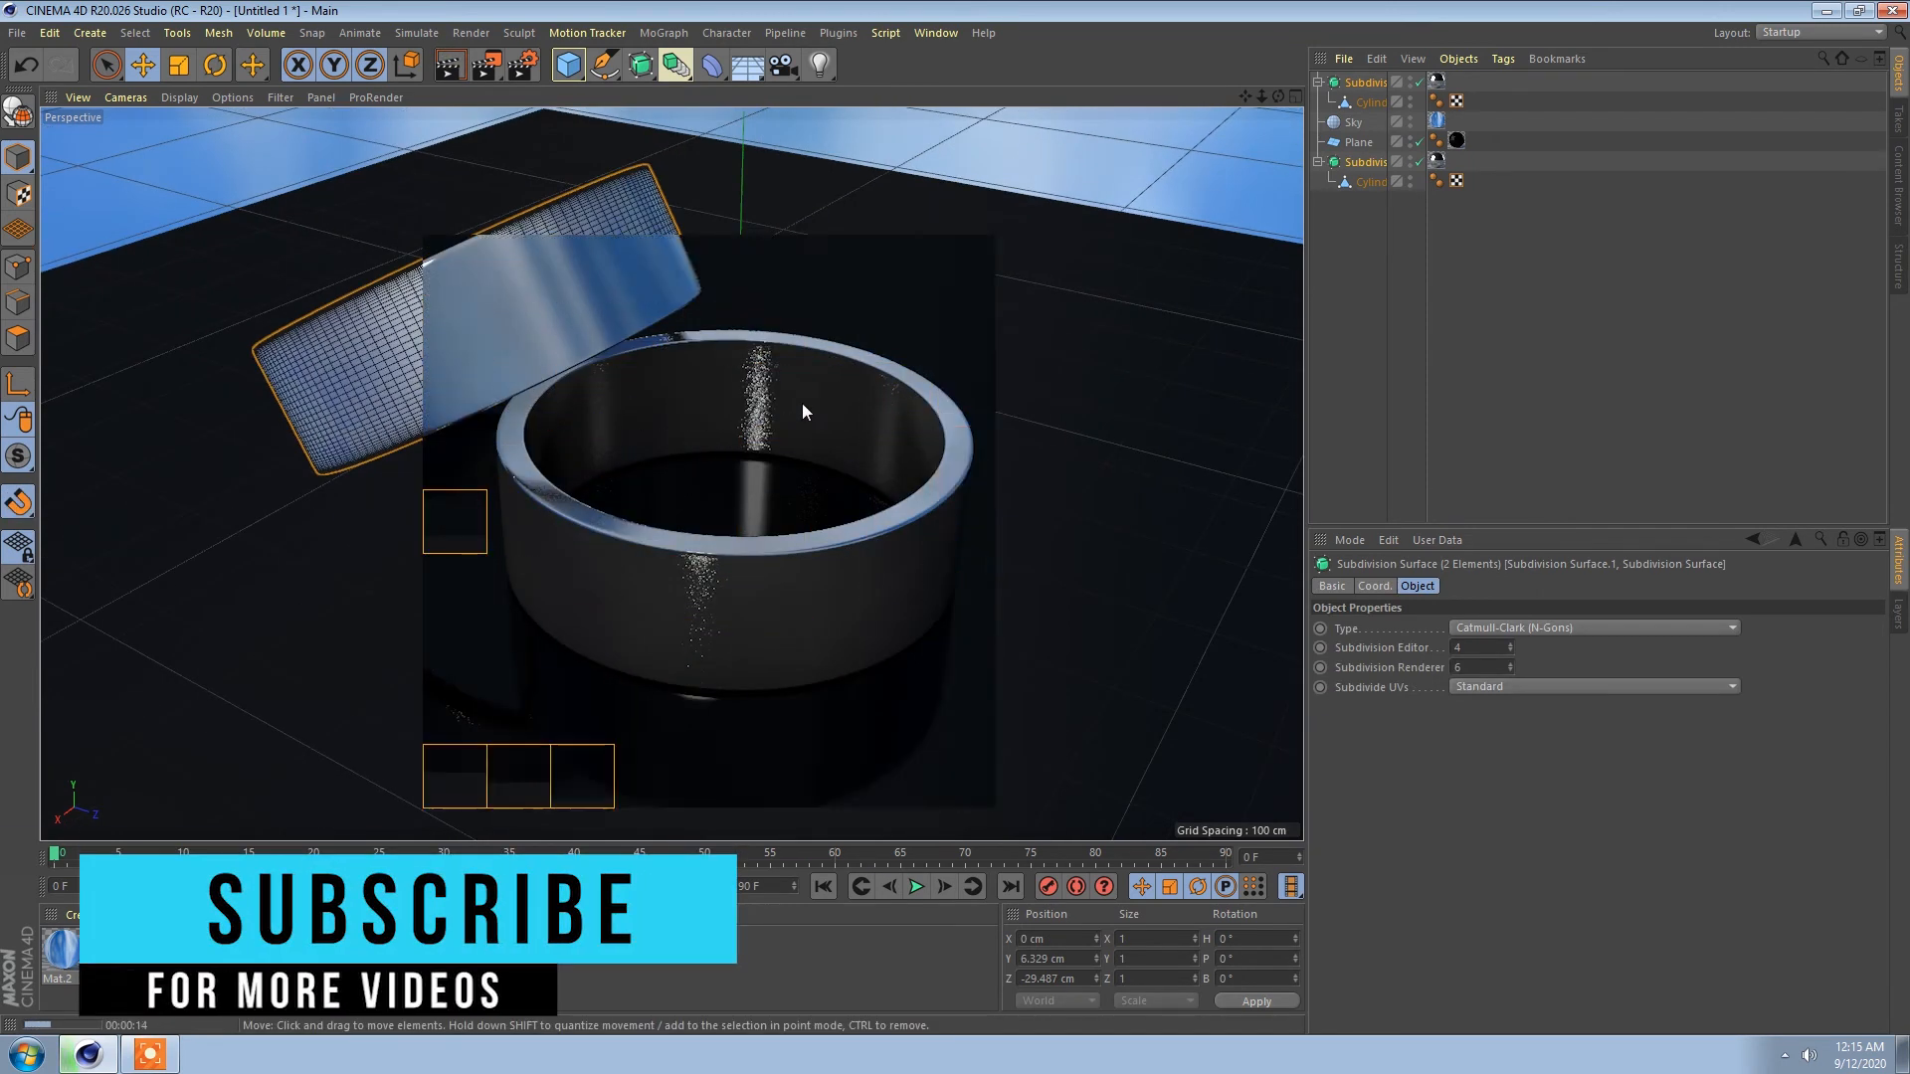
Step: Set the ring material's reflectance Layer 1 to 3% roughness and 44% specular strength
click(1396, 83)
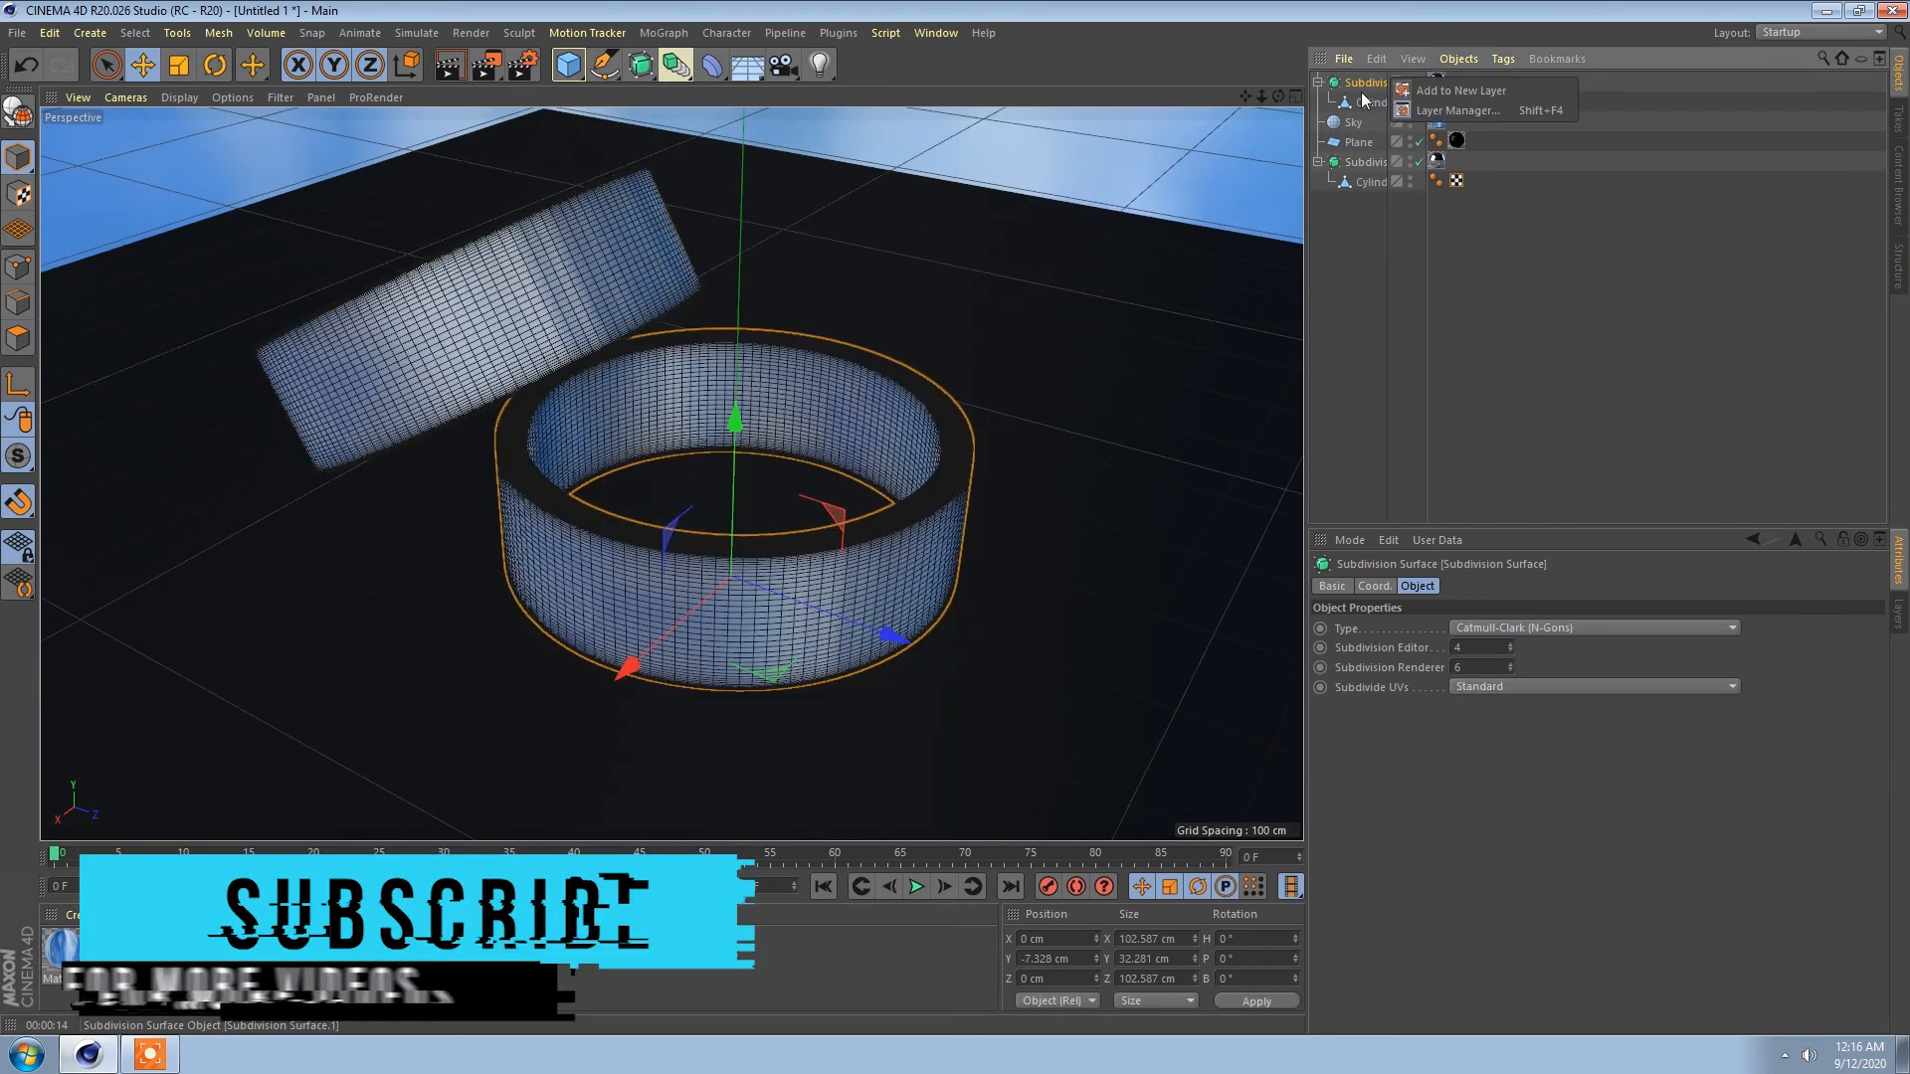
click(1369, 84)
click(1364, 162)
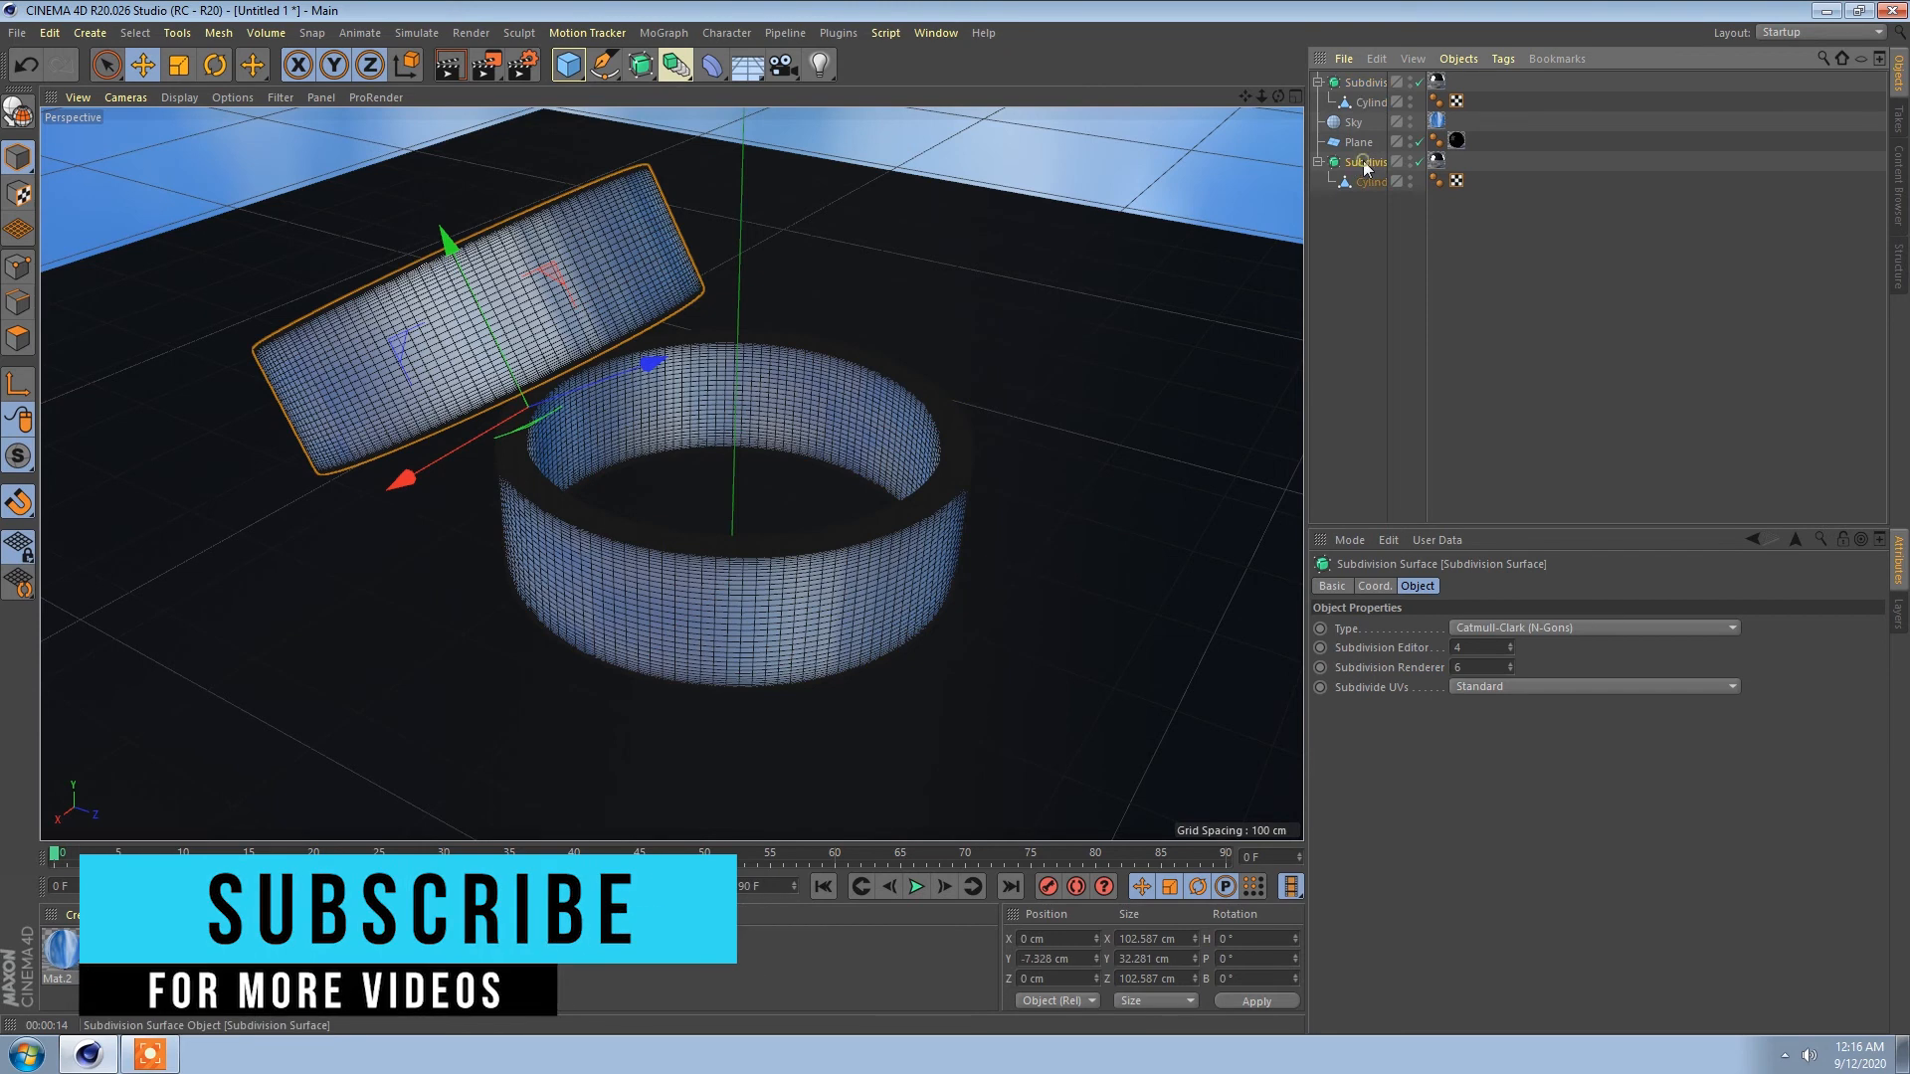
click(1436, 160)
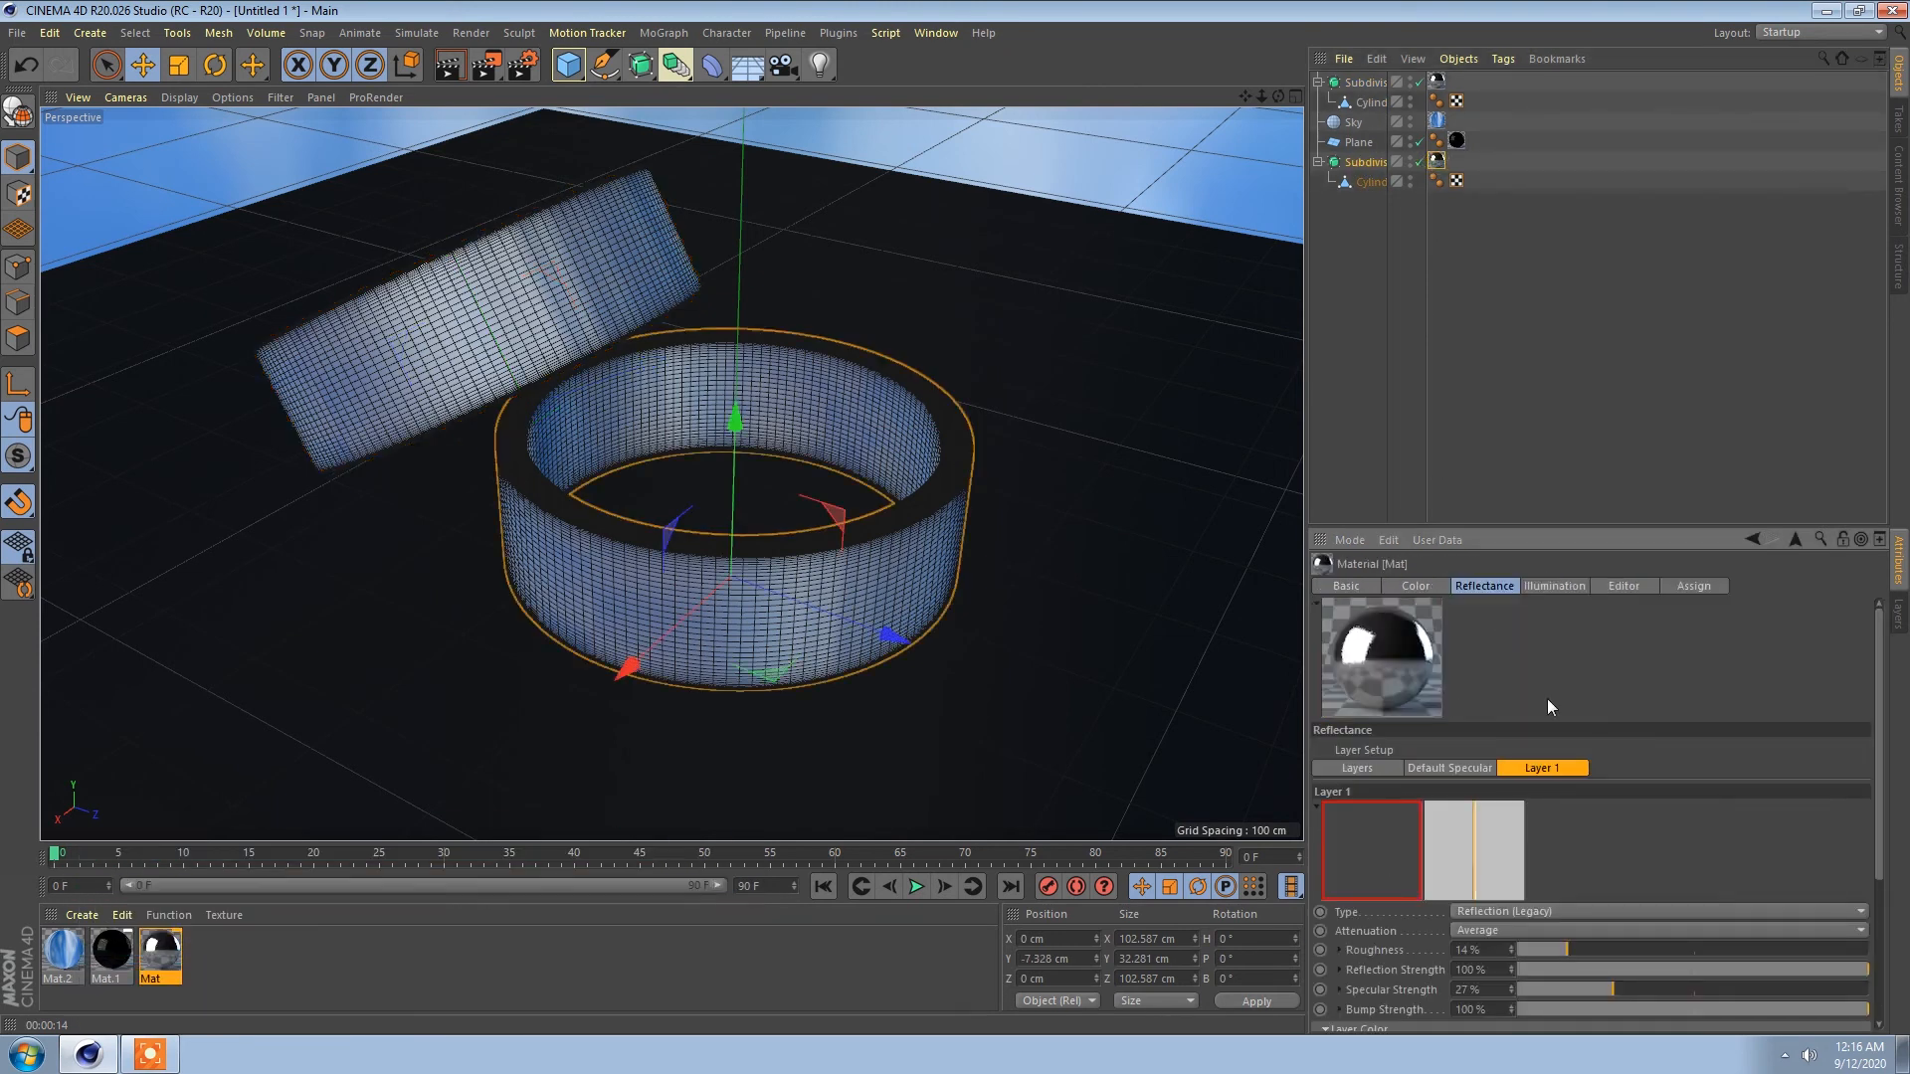
scroll(1547, 699, down, 3)
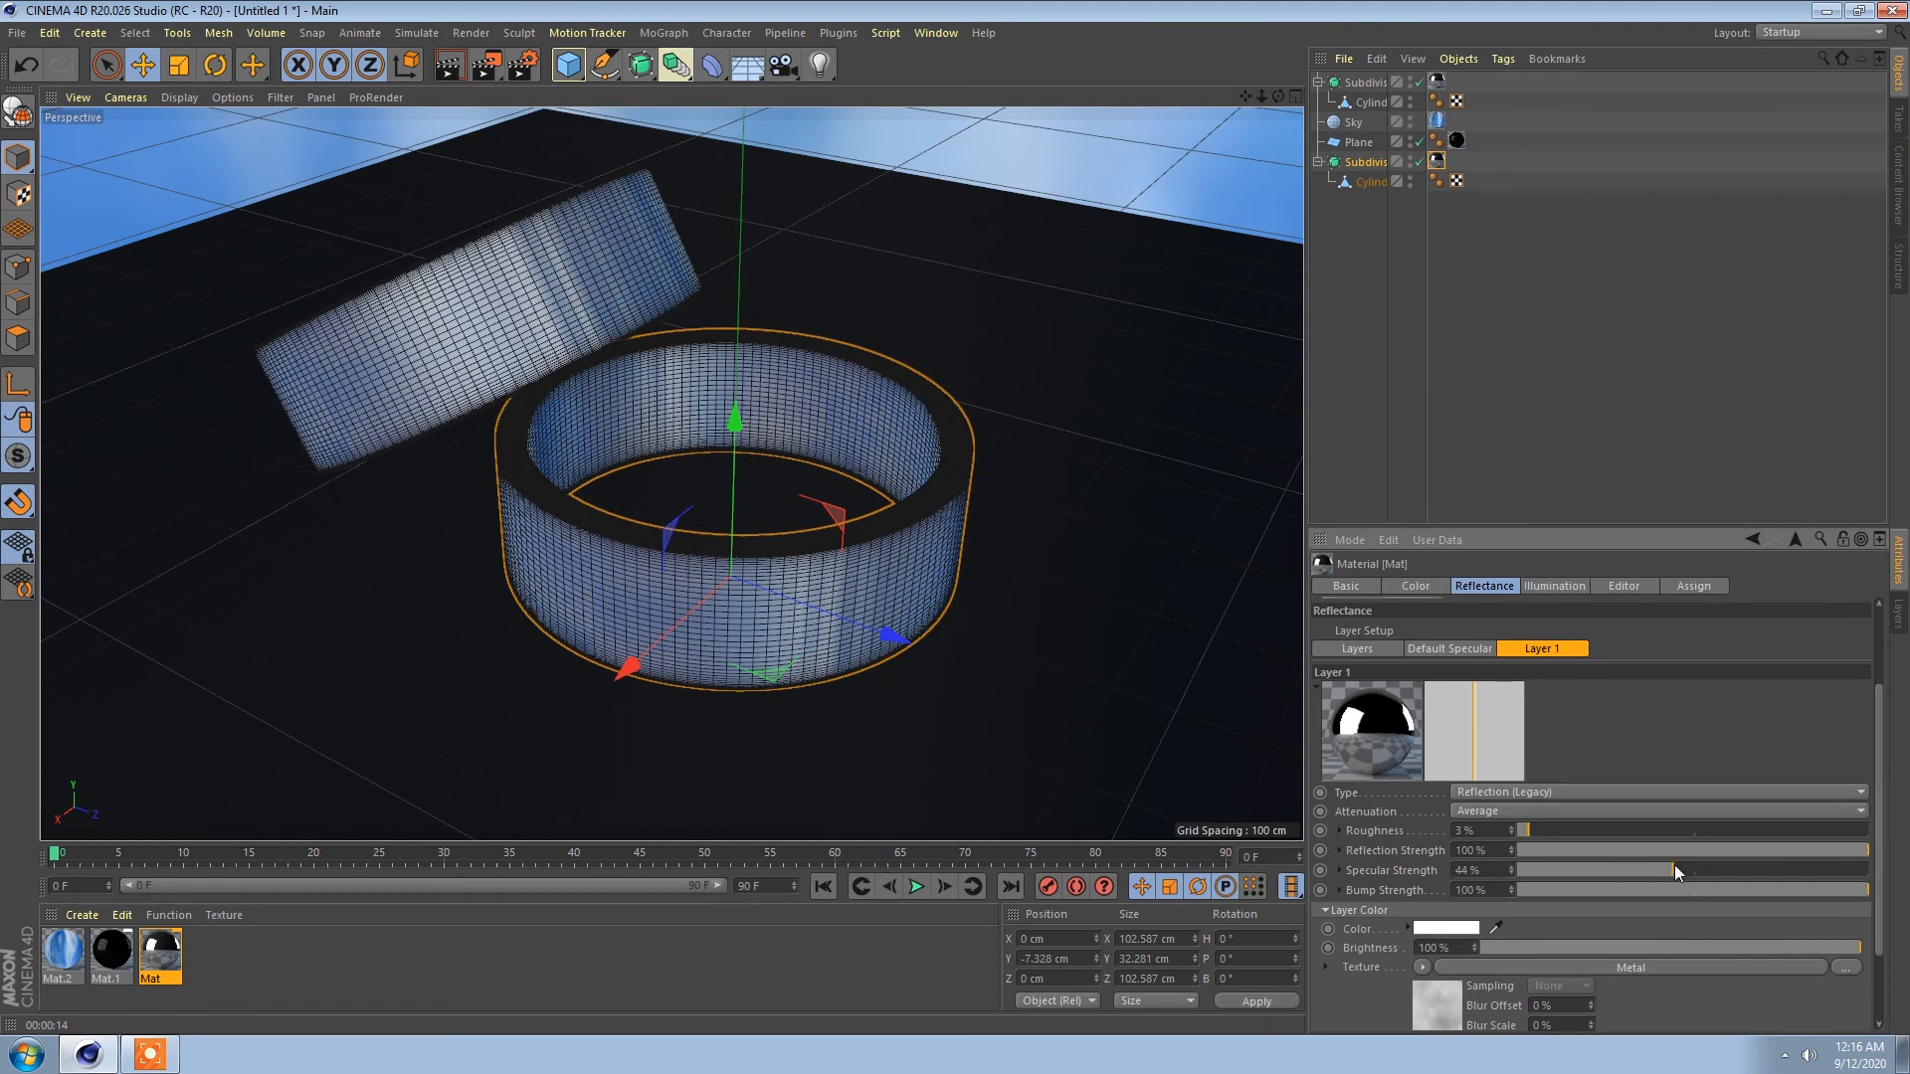
Step: Test-render the adjusted ring reflections in the viewport, and select the tilted ring
key(alt+r)
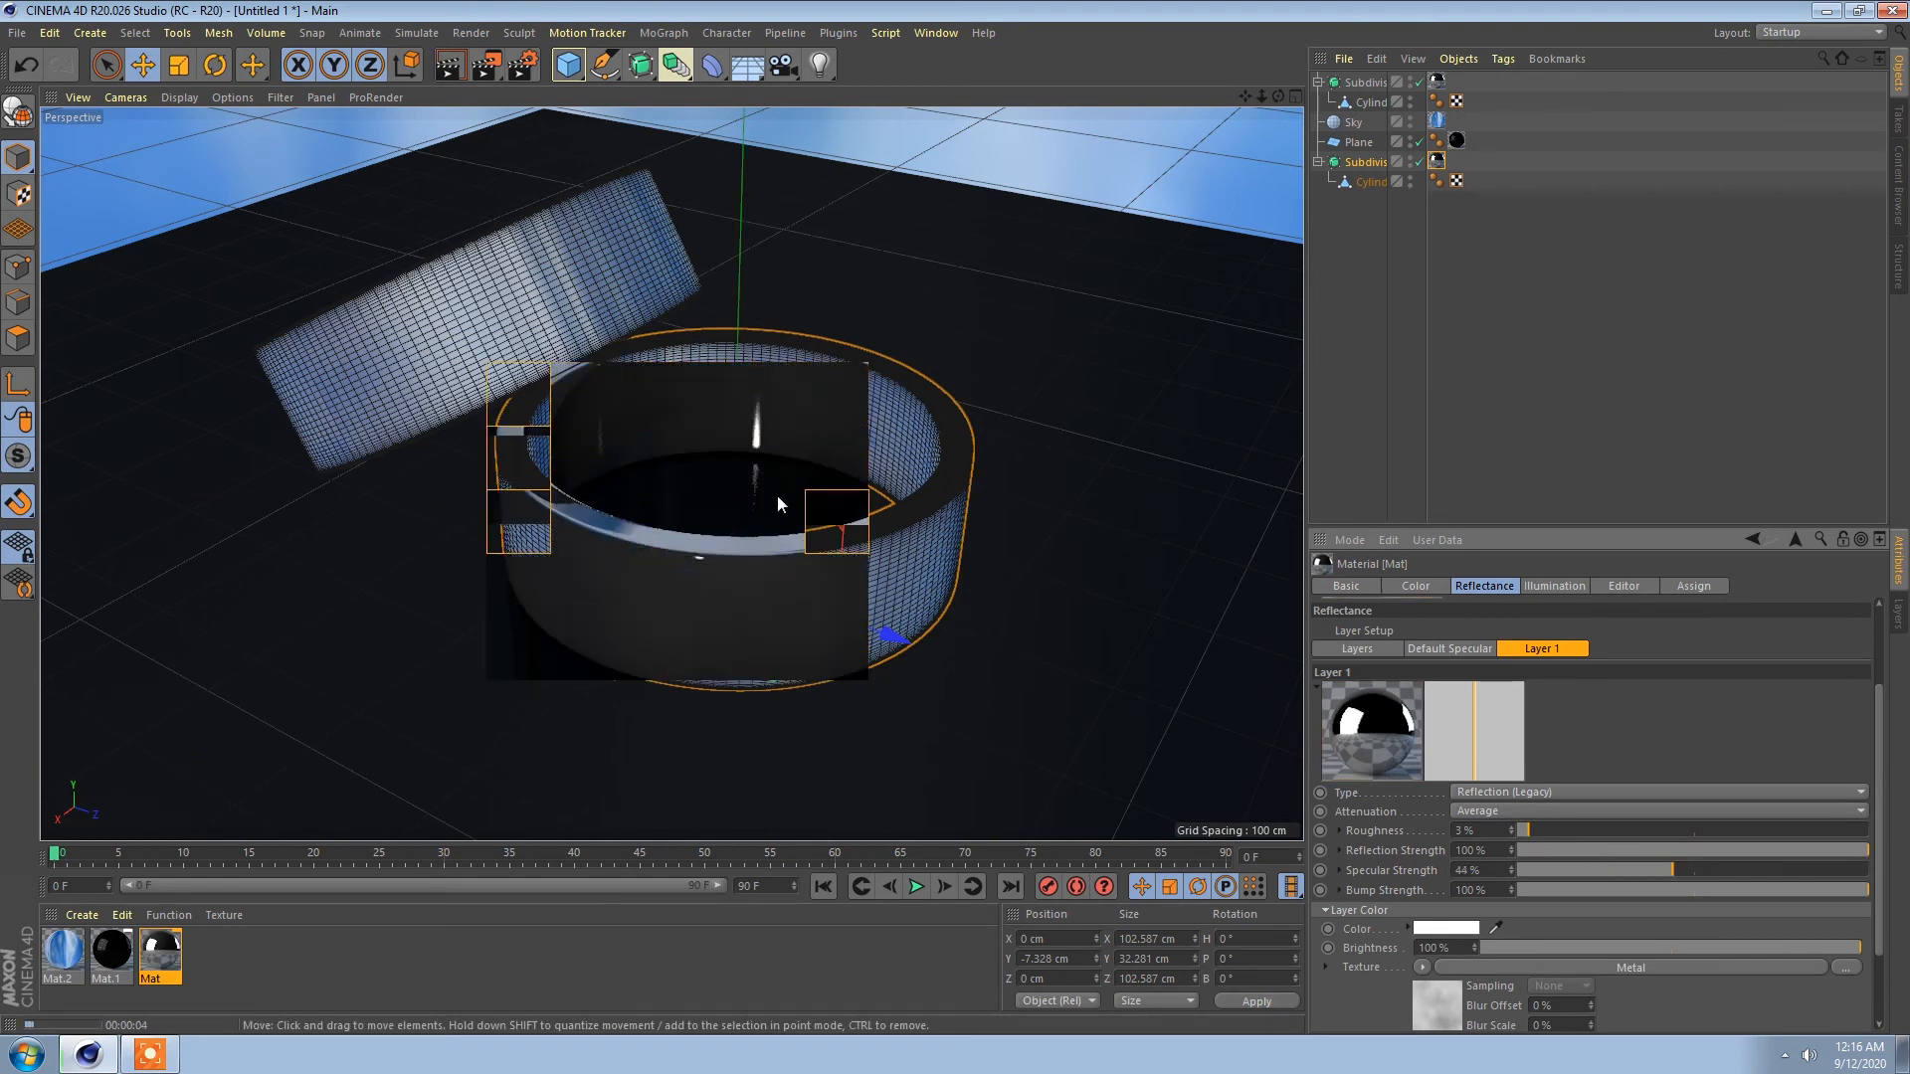
key(alt+r)
click(552, 356)
Step: Add an area light and raise it to about 138 cm above the ground plane
click(818, 64)
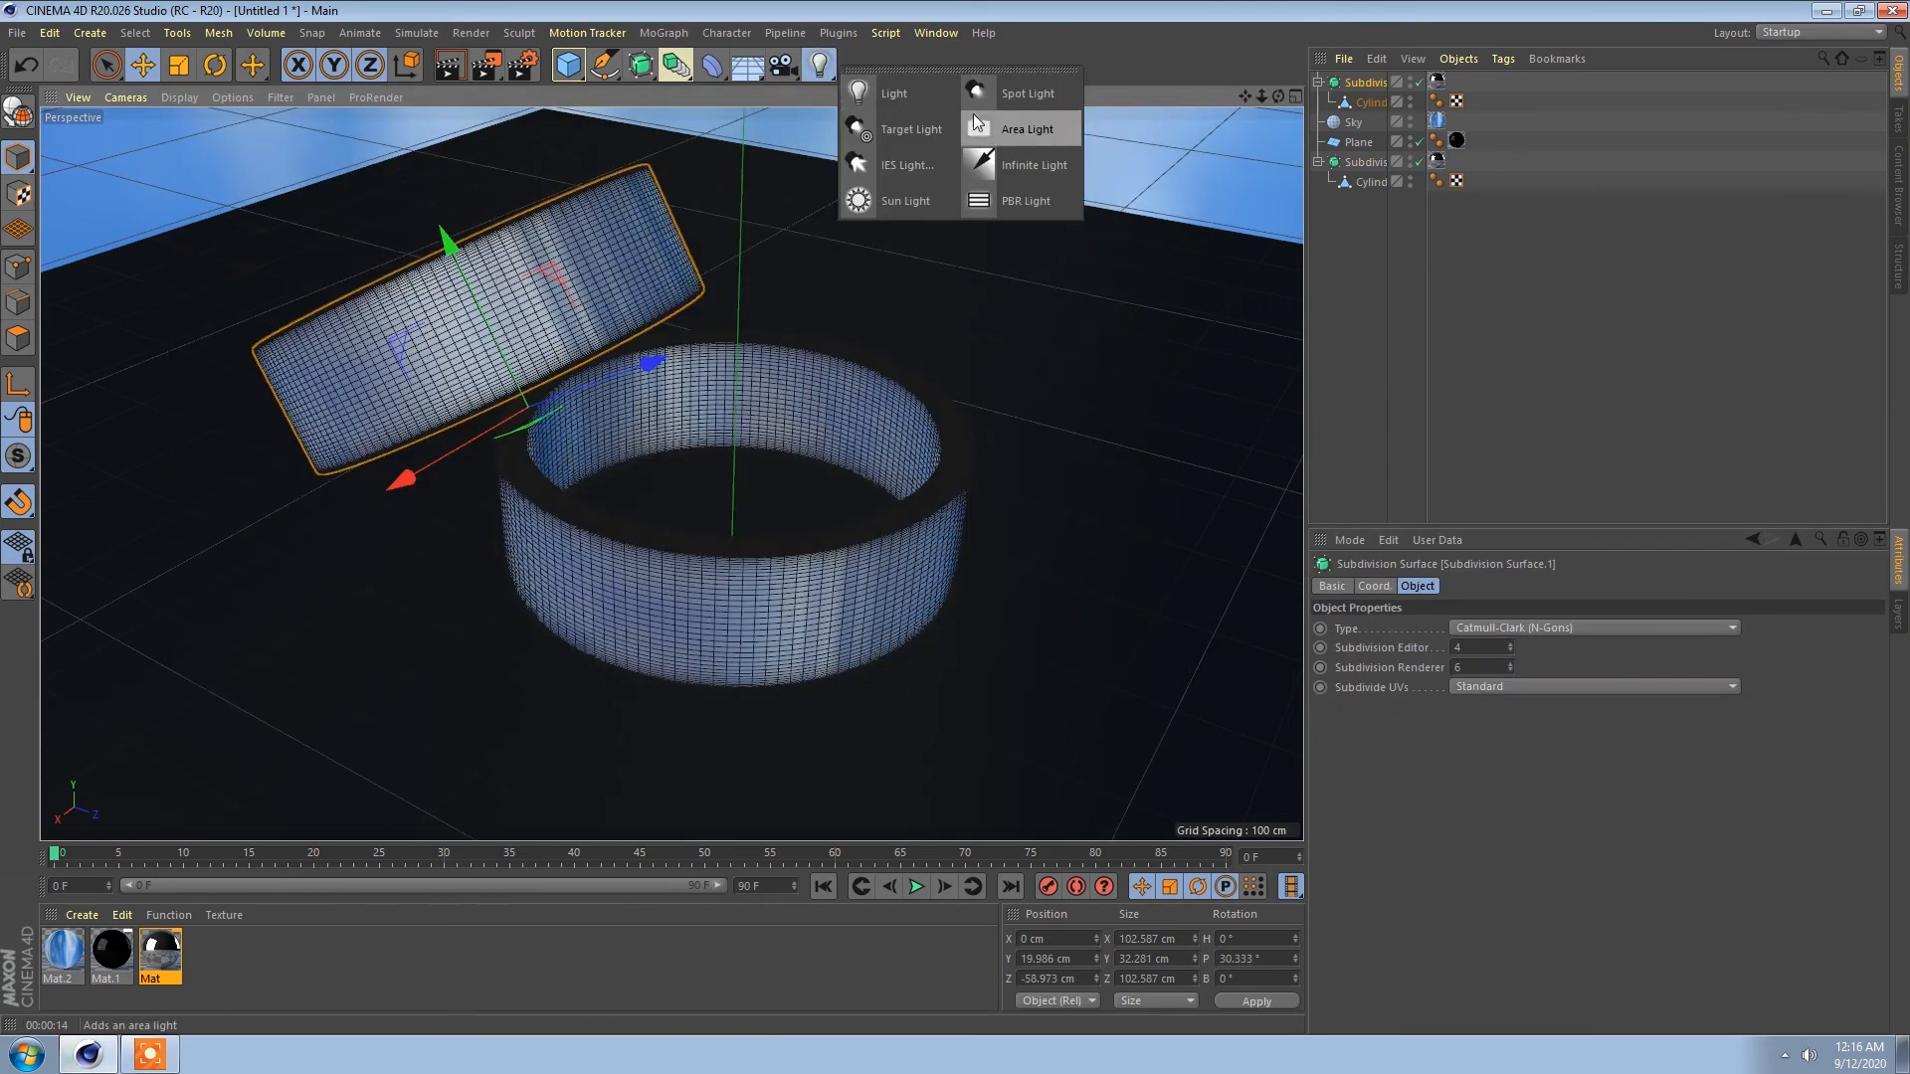
click(1009, 129)
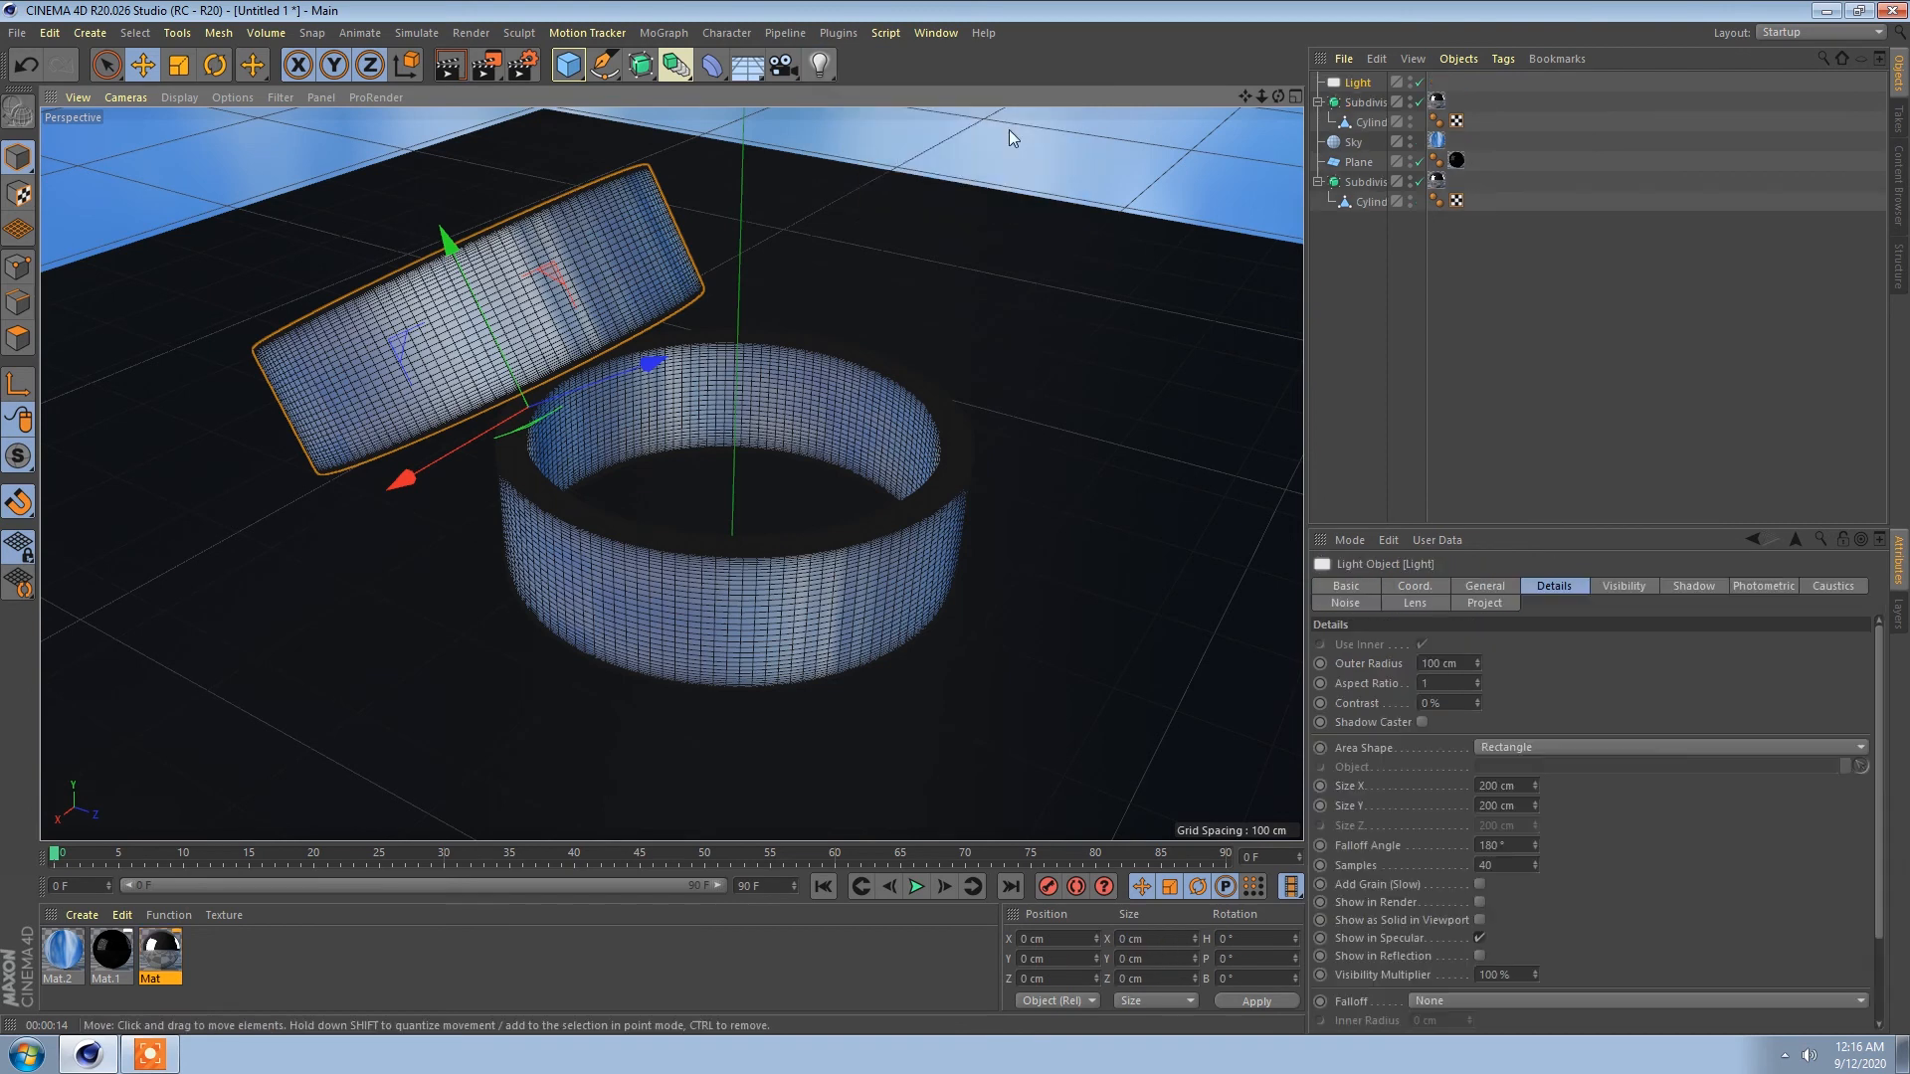
drag(776, 300, 785, 197)
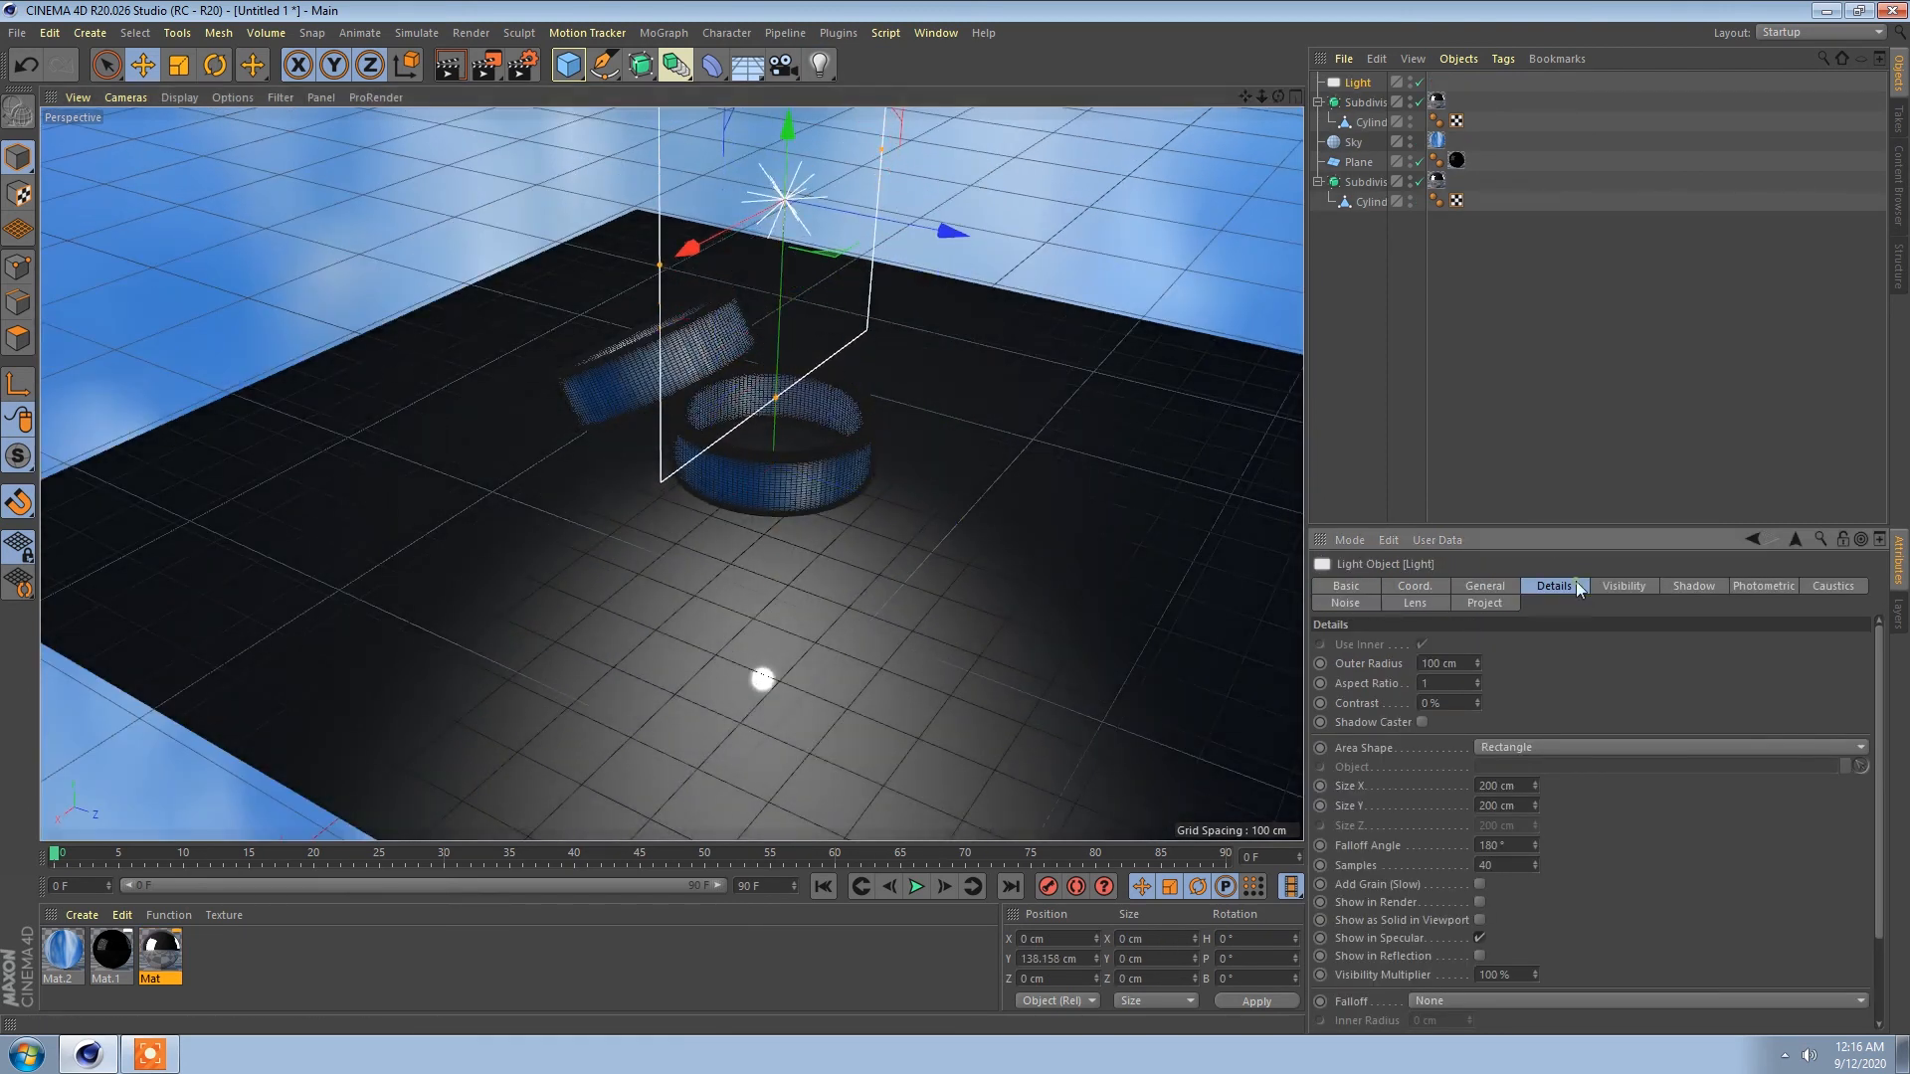
Step: Set the area light's falloff to Inverse Square Clamped and shrink its falloff radius
click(1463, 994)
click(1465, 987)
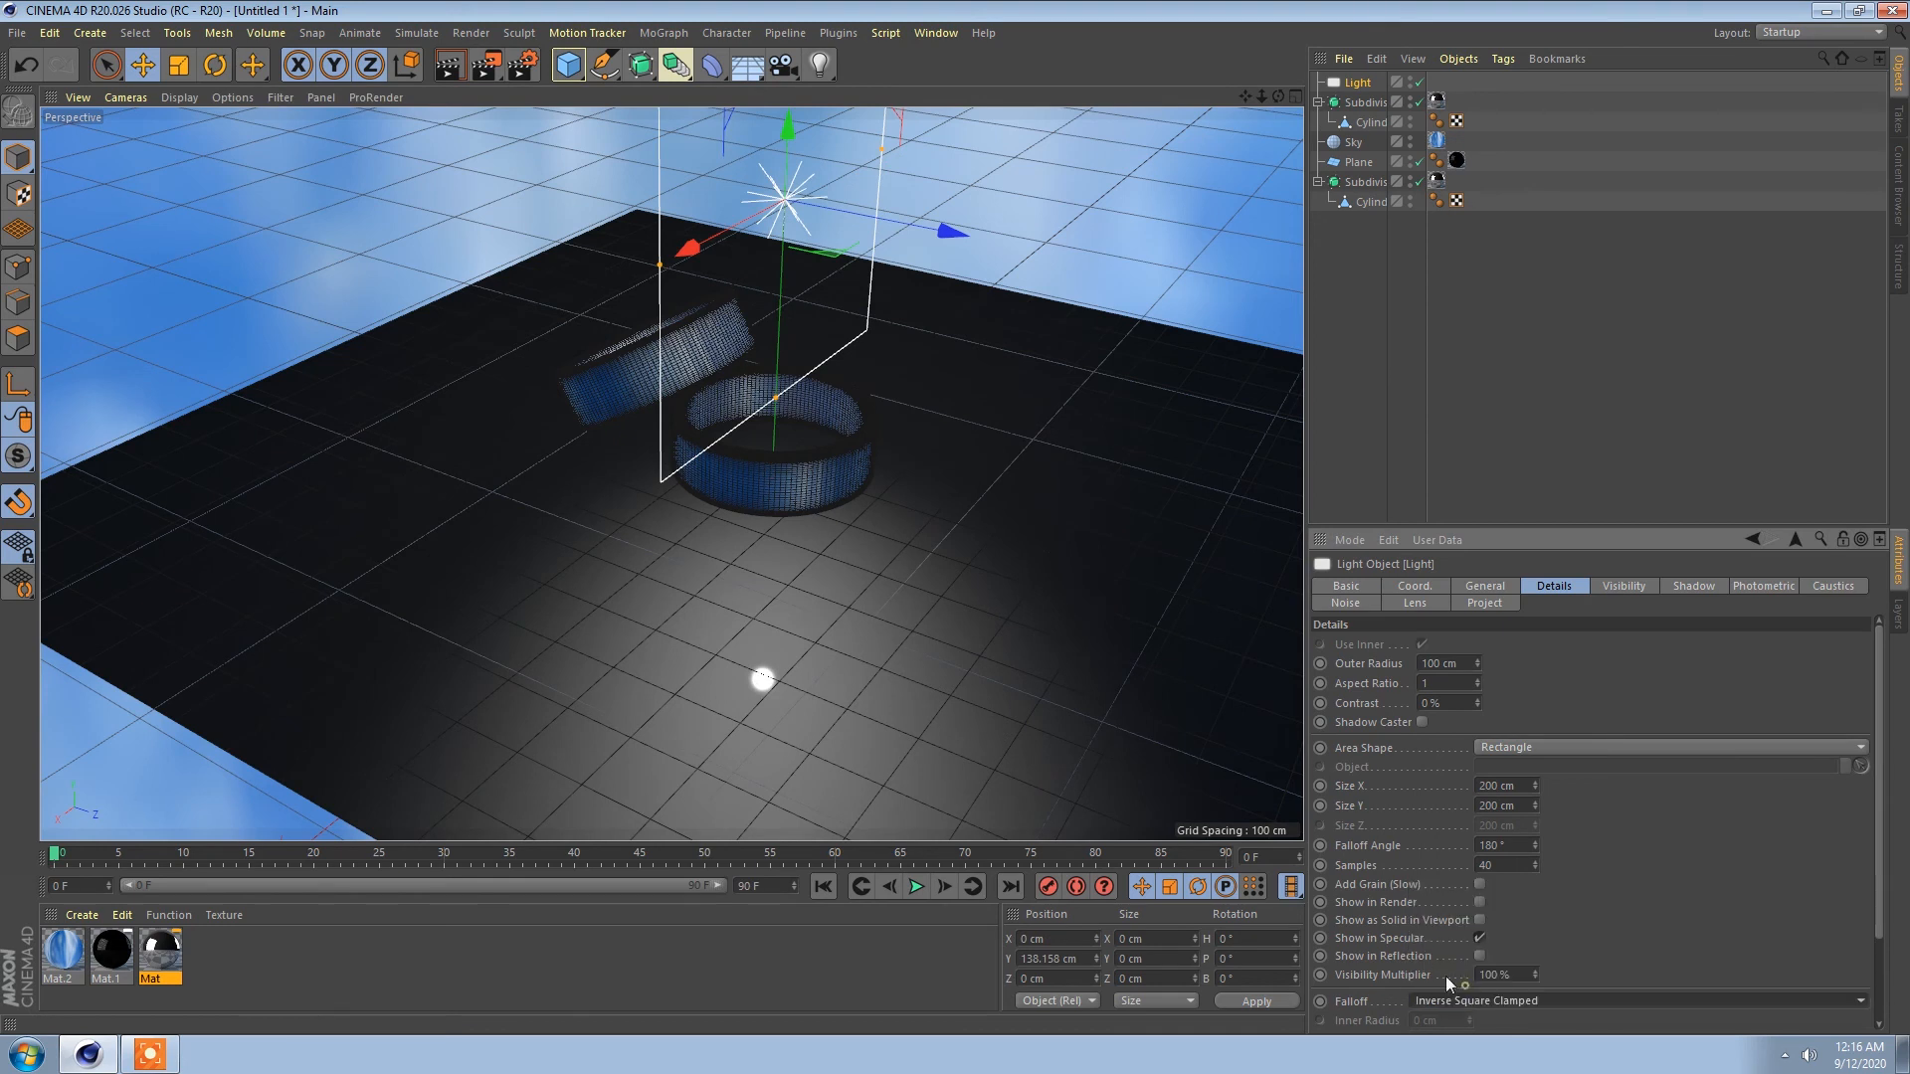
alt+right_drag(887, 438, 597, 426)
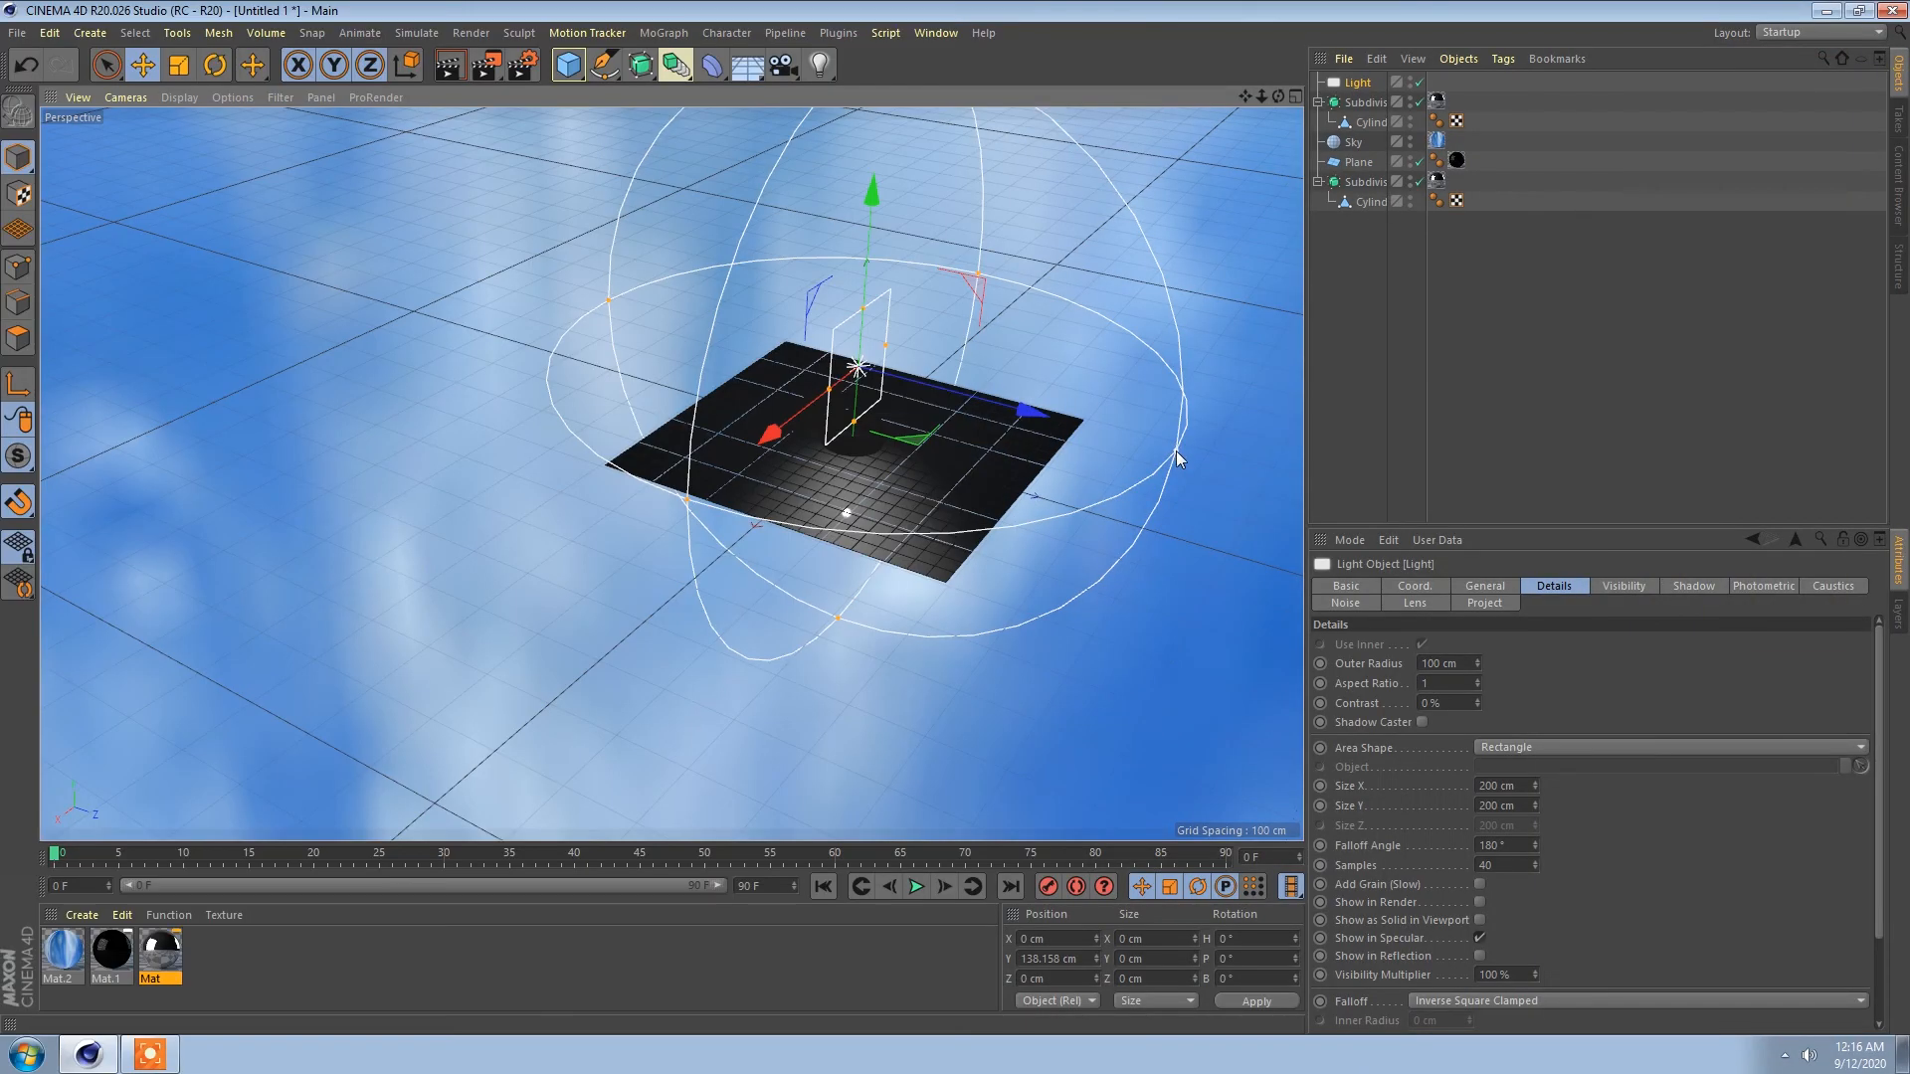
drag(1176, 451, 943, 386)
Step: Raise the area light to about 218 cm and switch it off and on to compare its effect
drag(868, 236, 879, 179)
alt+middle_drag(896, 352, 808, 390)
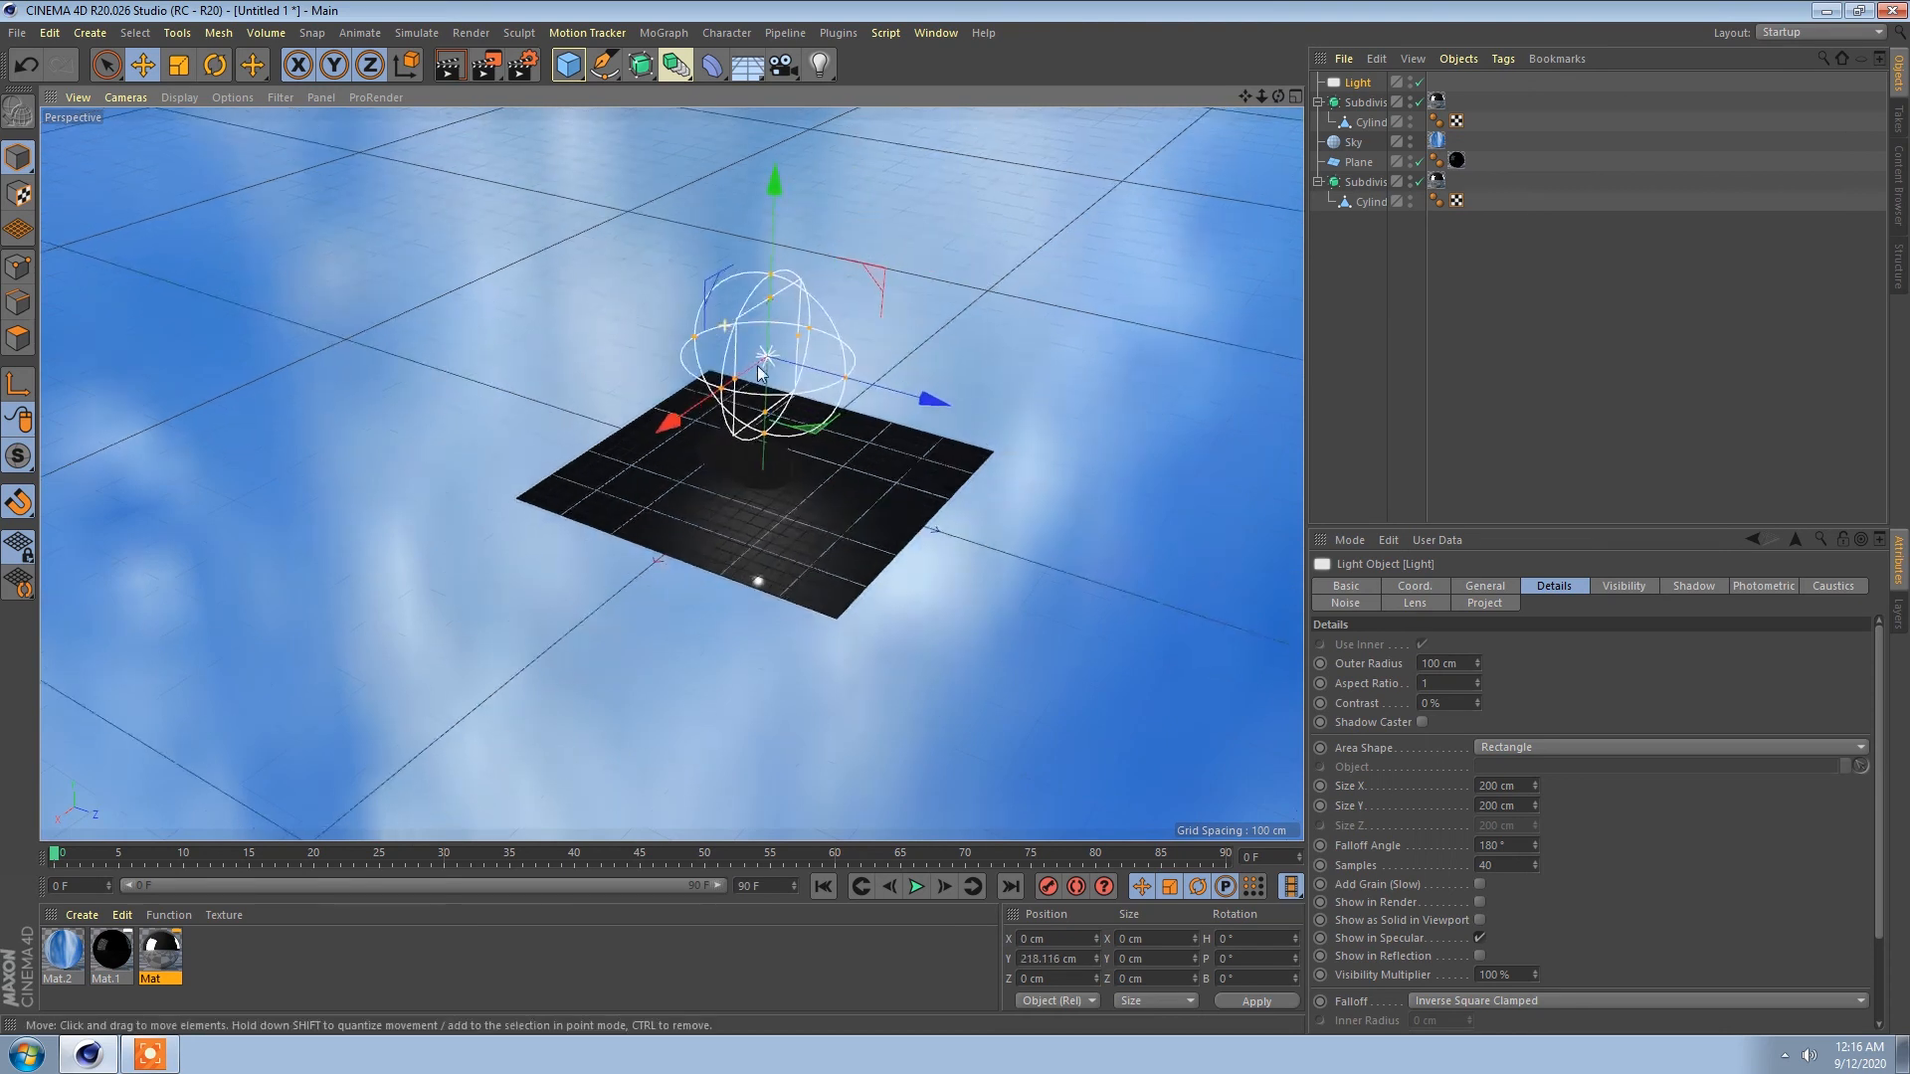
alt+right_drag(807, 390, 1020, 448)
alt+middle_drag(955, 498, 804, 354)
alt+right_drag(801, 352, 1015, 574)
click(1418, 83)
click(1418, 83)
alt+right_drag(911, 379, 819, 317)
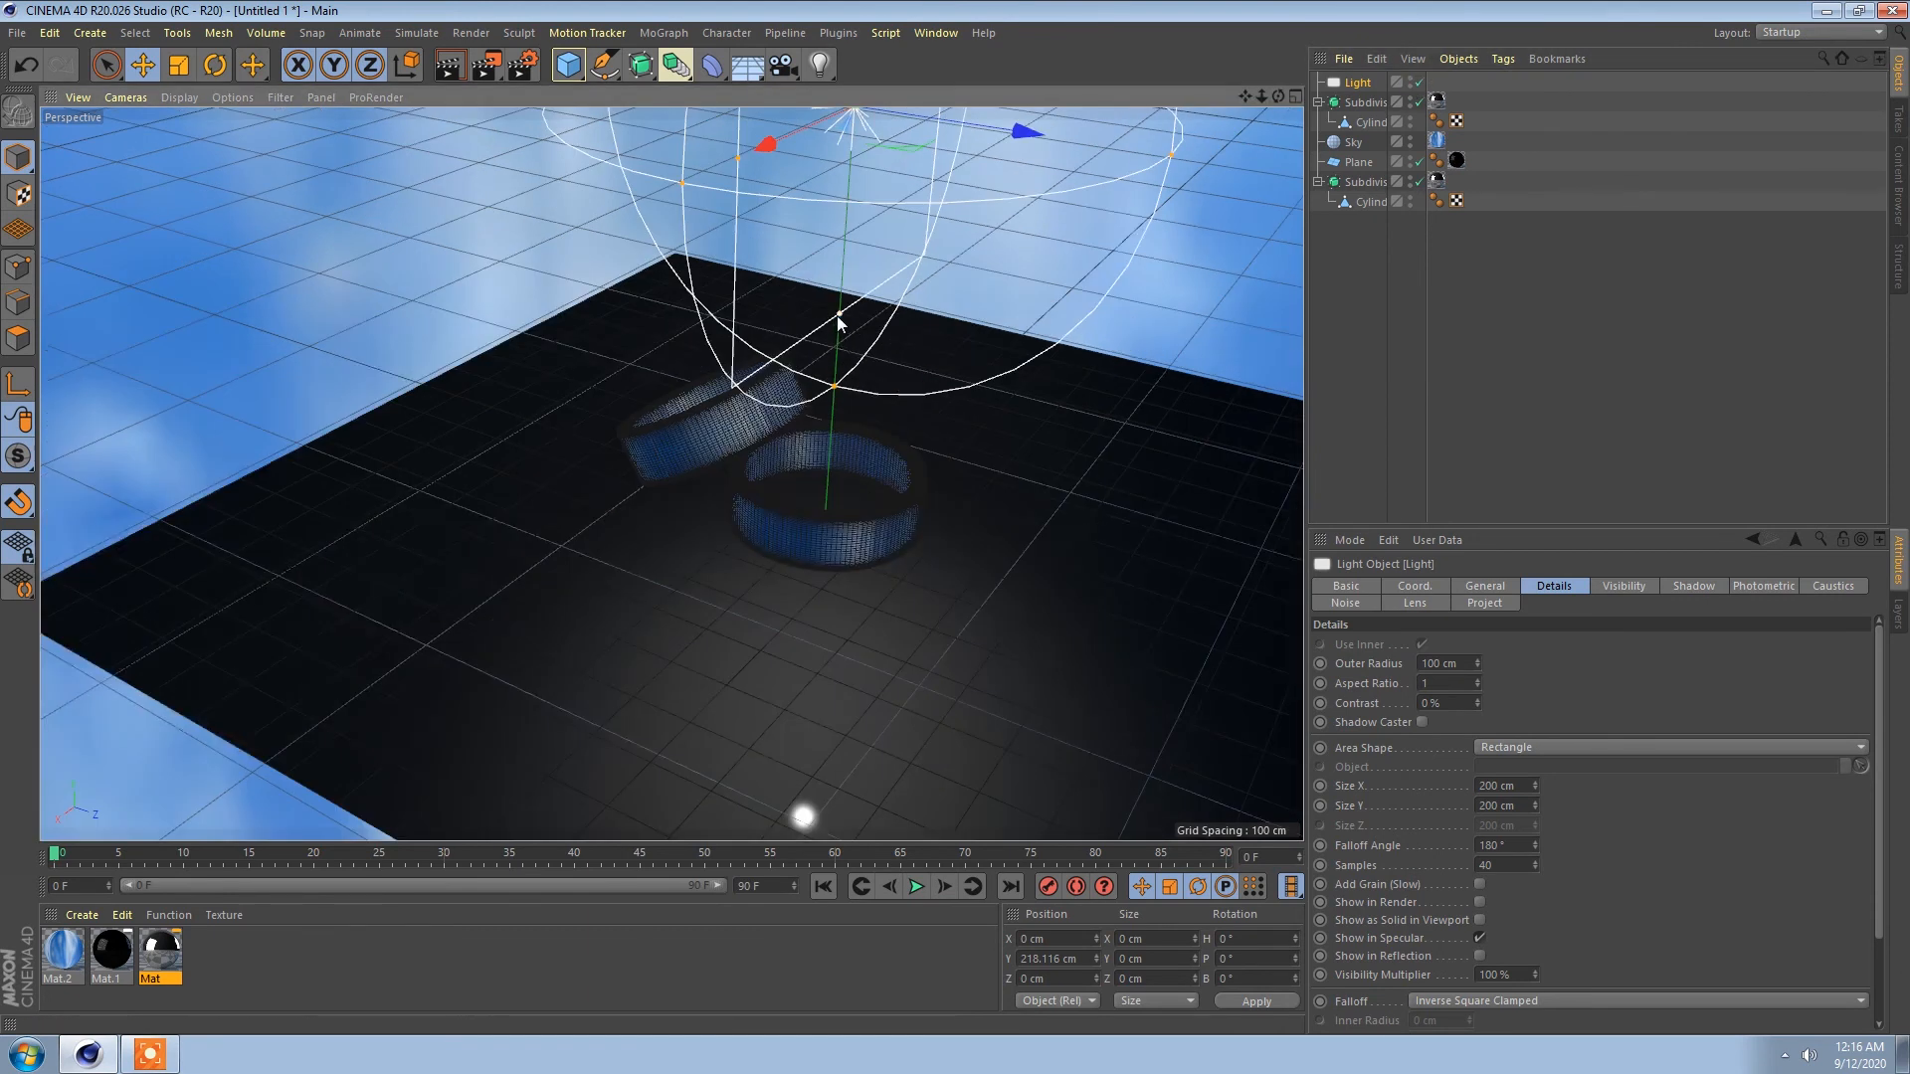
Step: Shrink the area light to about 112 by 100 cm and lower it to about 191 cm
drag(834, 390, 839, 327)
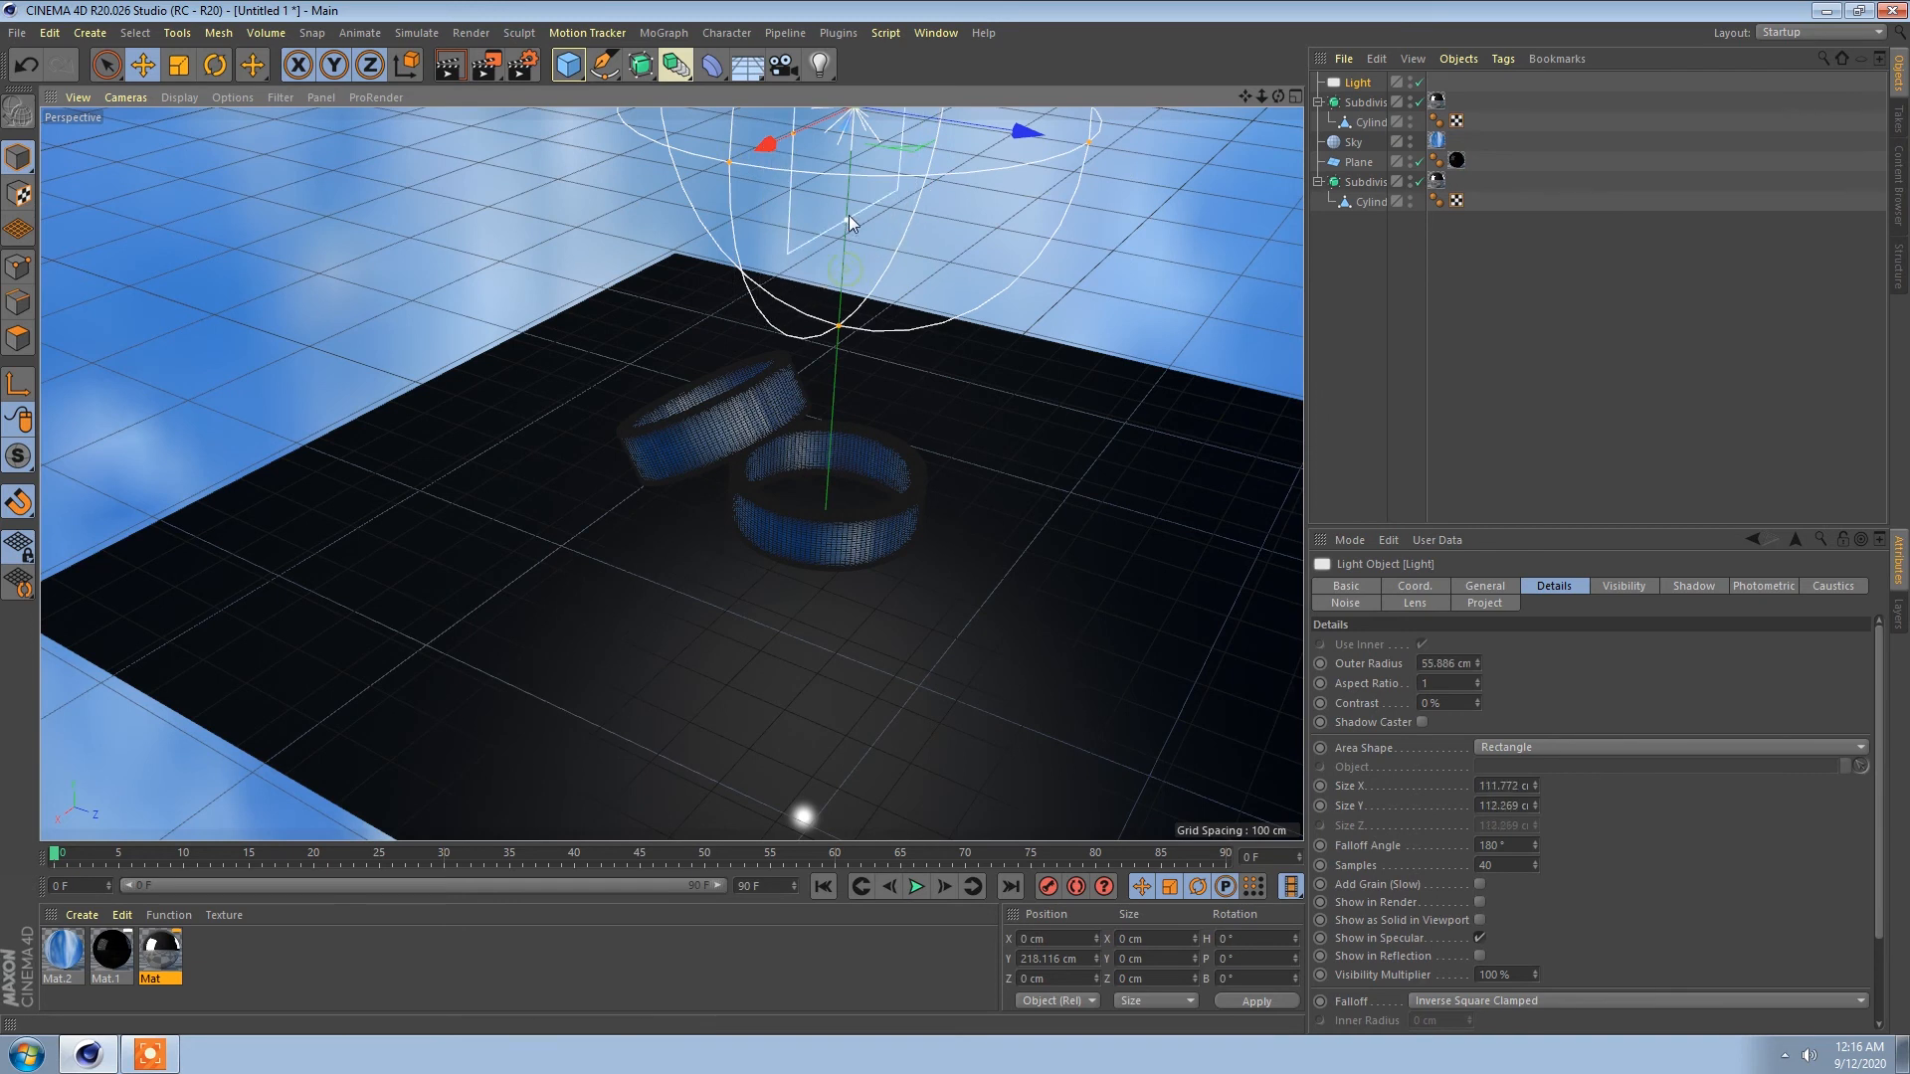
alt+middle_drag(873, 127, 790, 299)
drag(743, 205, 794, 335)
Step: Duplicate the area light twice and spread the copies to opposite sides of the rings at a height of about 129 cm
key(ctrl+v)
drag(645, 394, 555, 288)
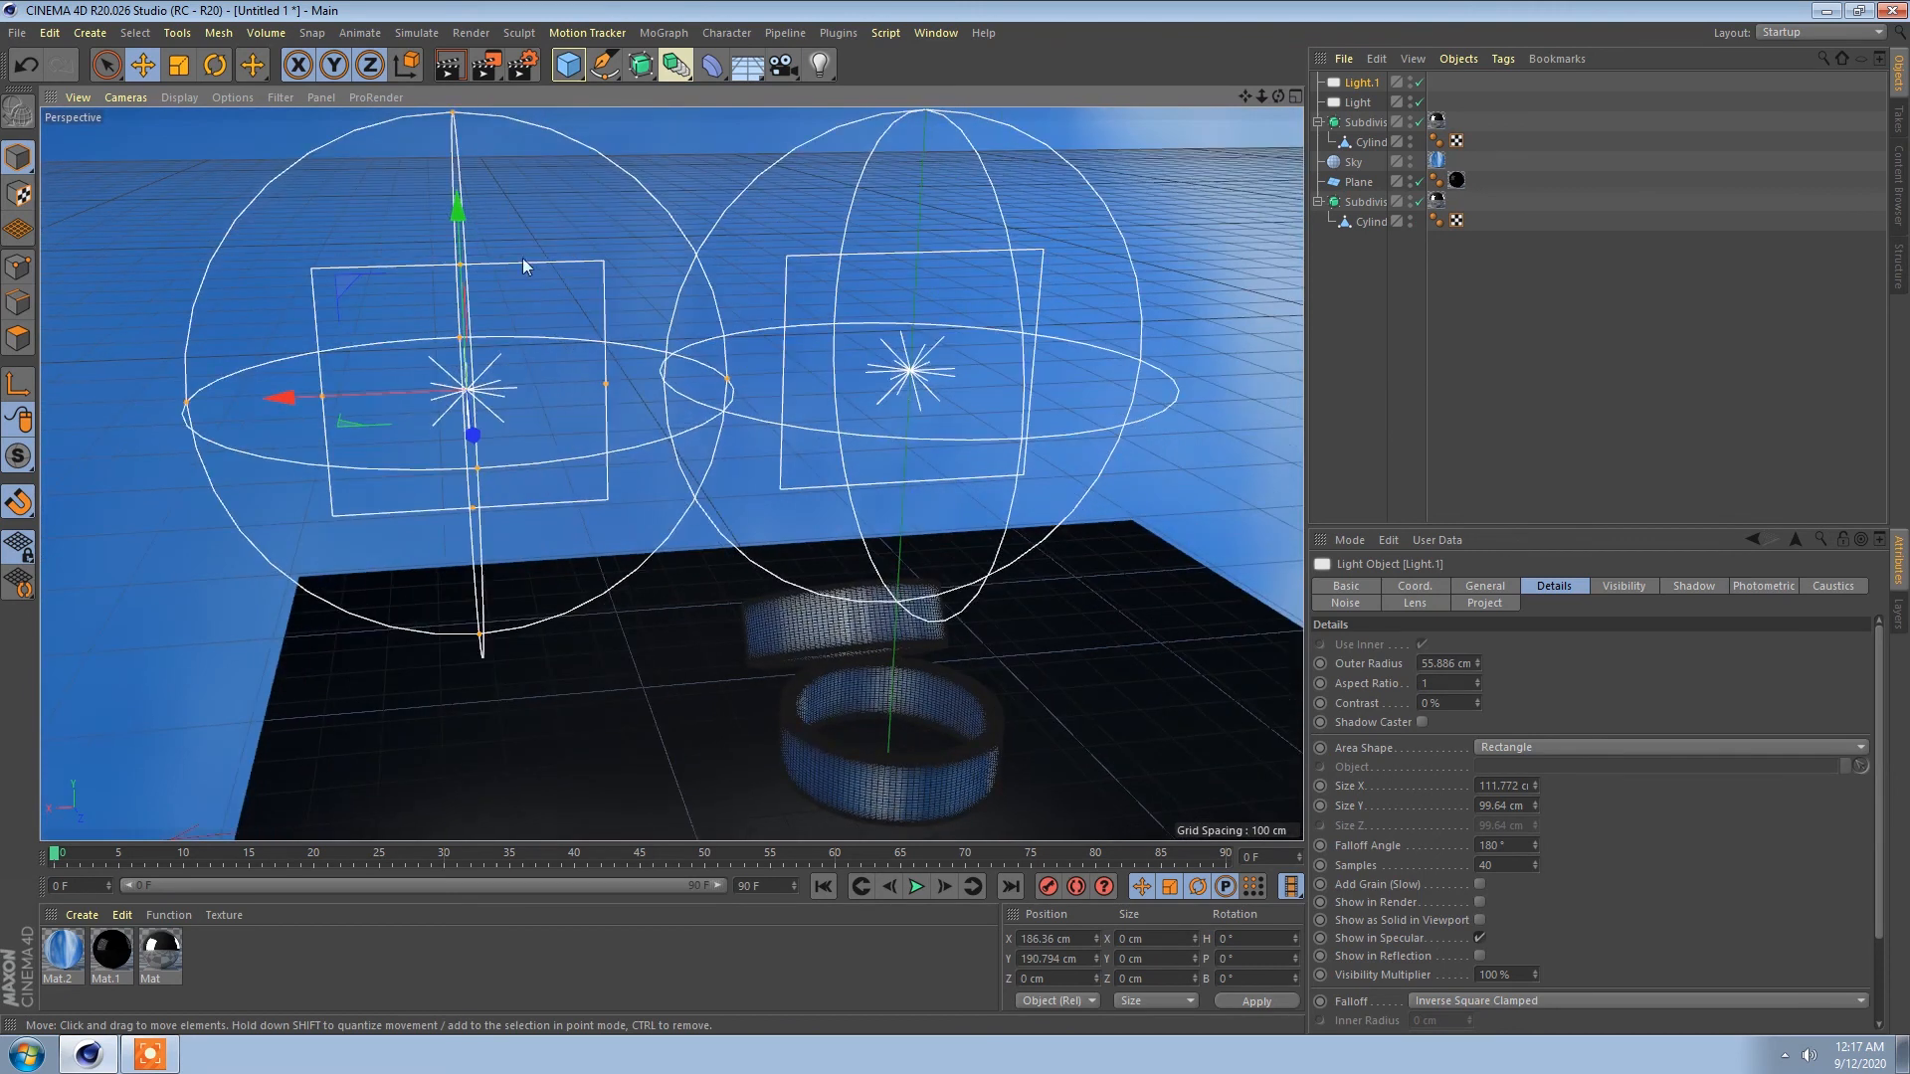
drag(467, 211, 448, 367)
drag(271, 544, 775, 468)
key(ctrl+v)
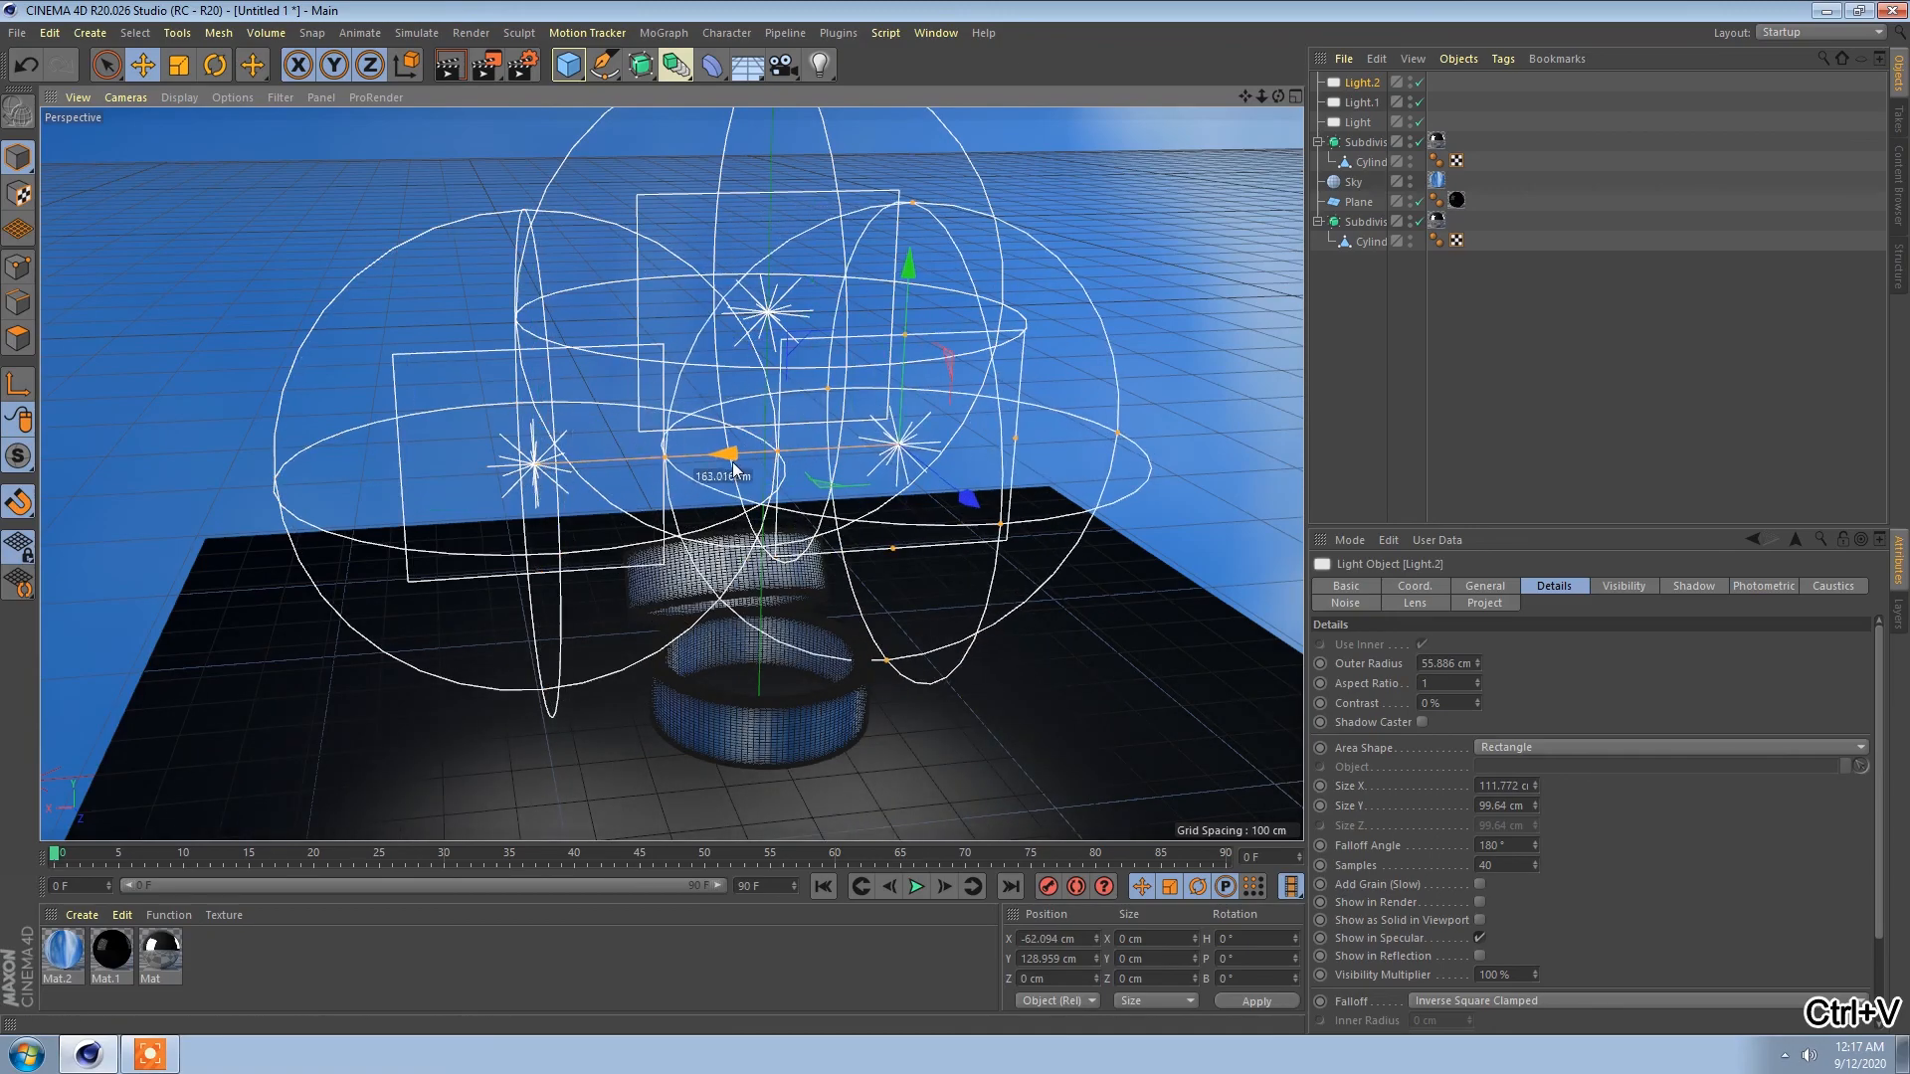
Step: Frame both rings up close and test-render them in the viewport with the three area lights
click(728, 737)
key(s)
alt+drag(720, 670, 803, 648)
alt+middle_drag(803, 648, 1034, 640)
alt+right_drag(1034, 640, 801, 546)
alt+middle_drag(802, 545, 813, 553)
alt+drag(813, 553, 833, 540)
alt+right_drag(832, 540, 801, 533)
alt+drag(802, 534, 806, 499)
alt+middle_drag(805, 499, 779, 501)
click(416, 672)
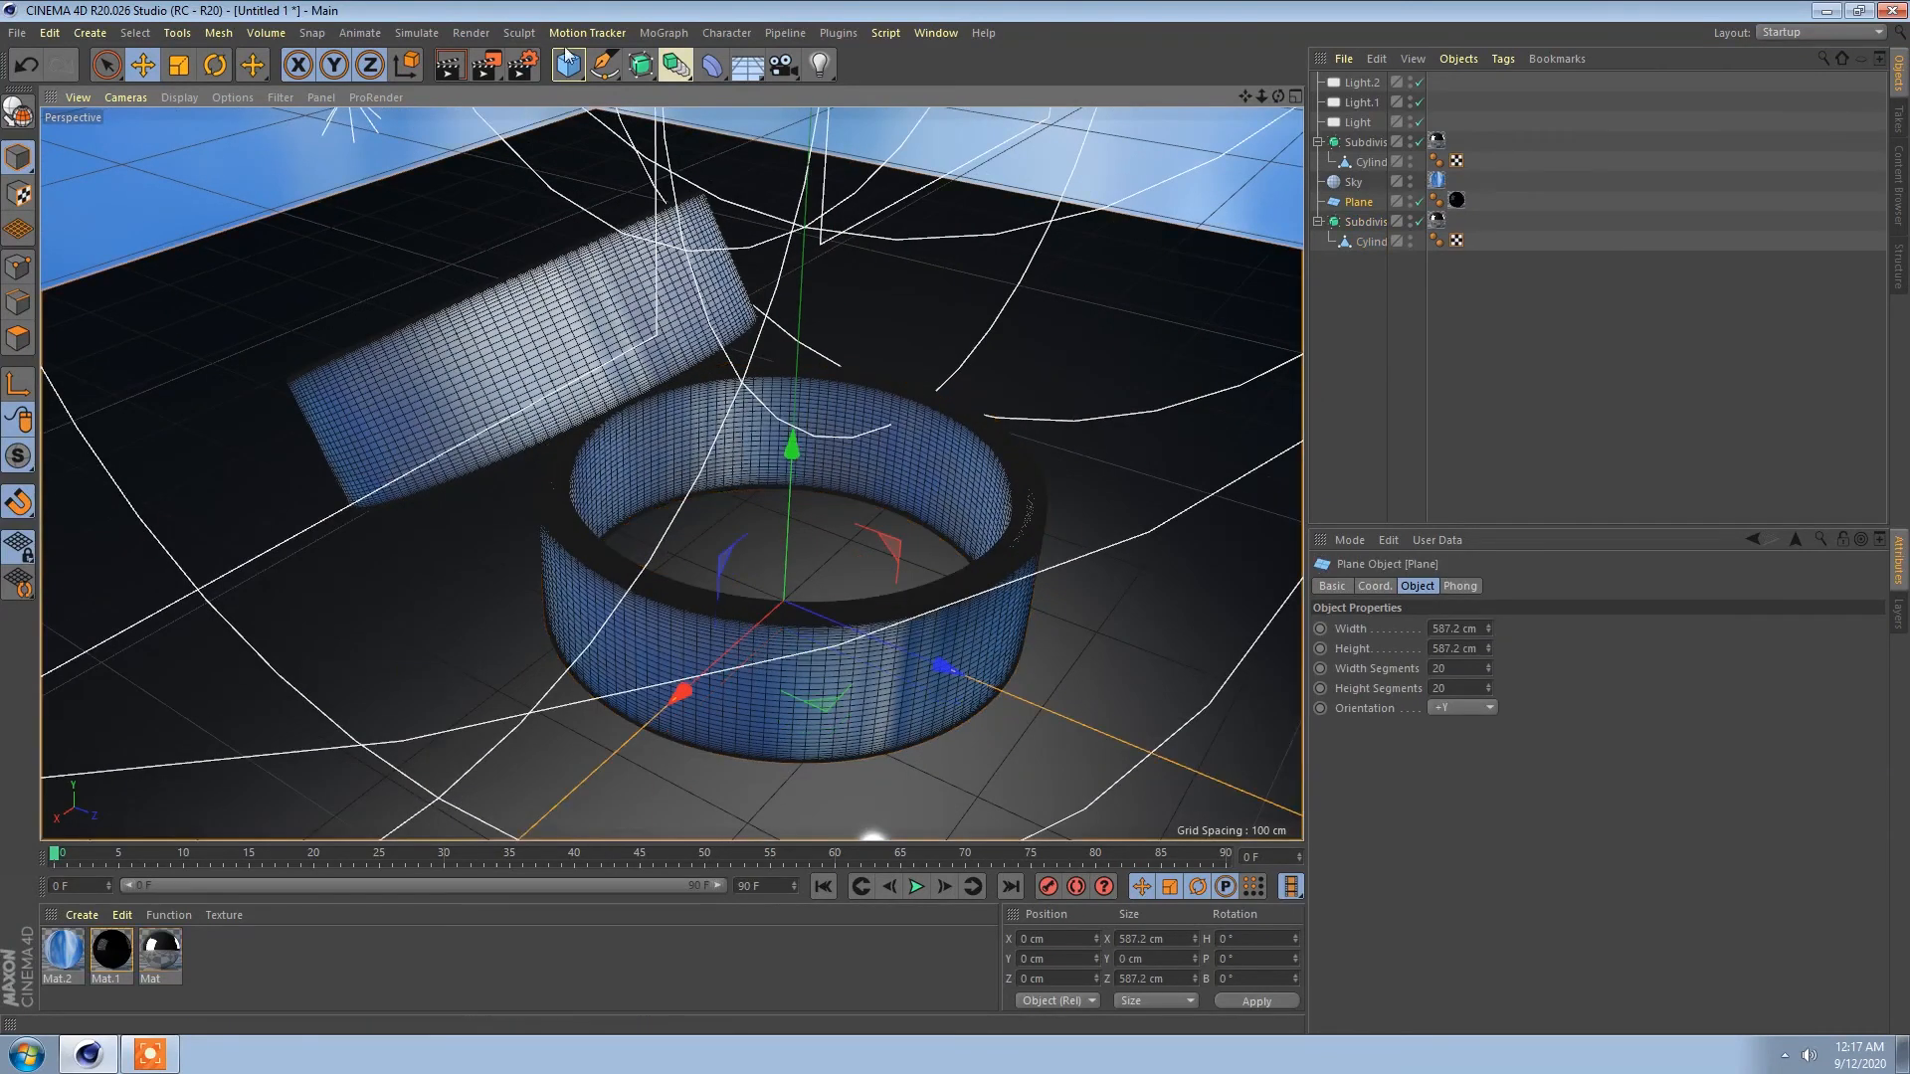
click(448, 66)
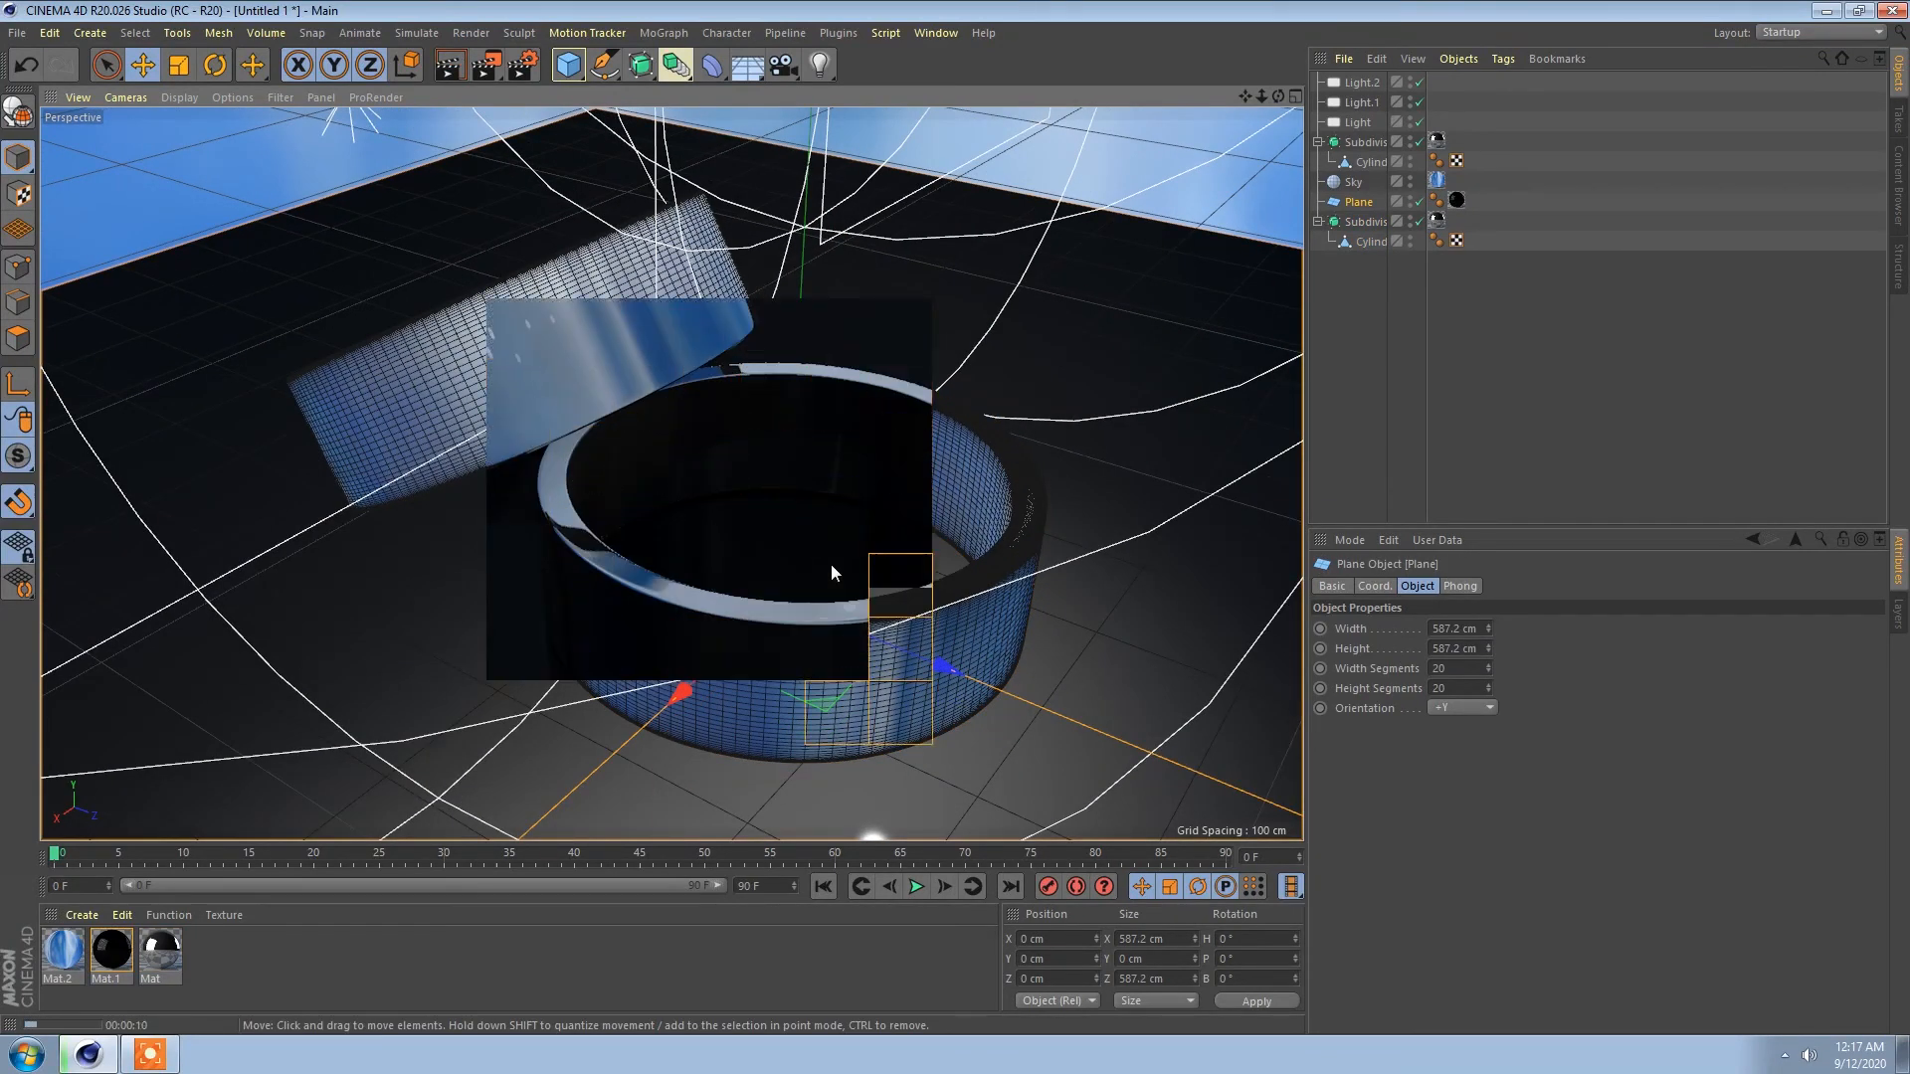
click(831, 564)
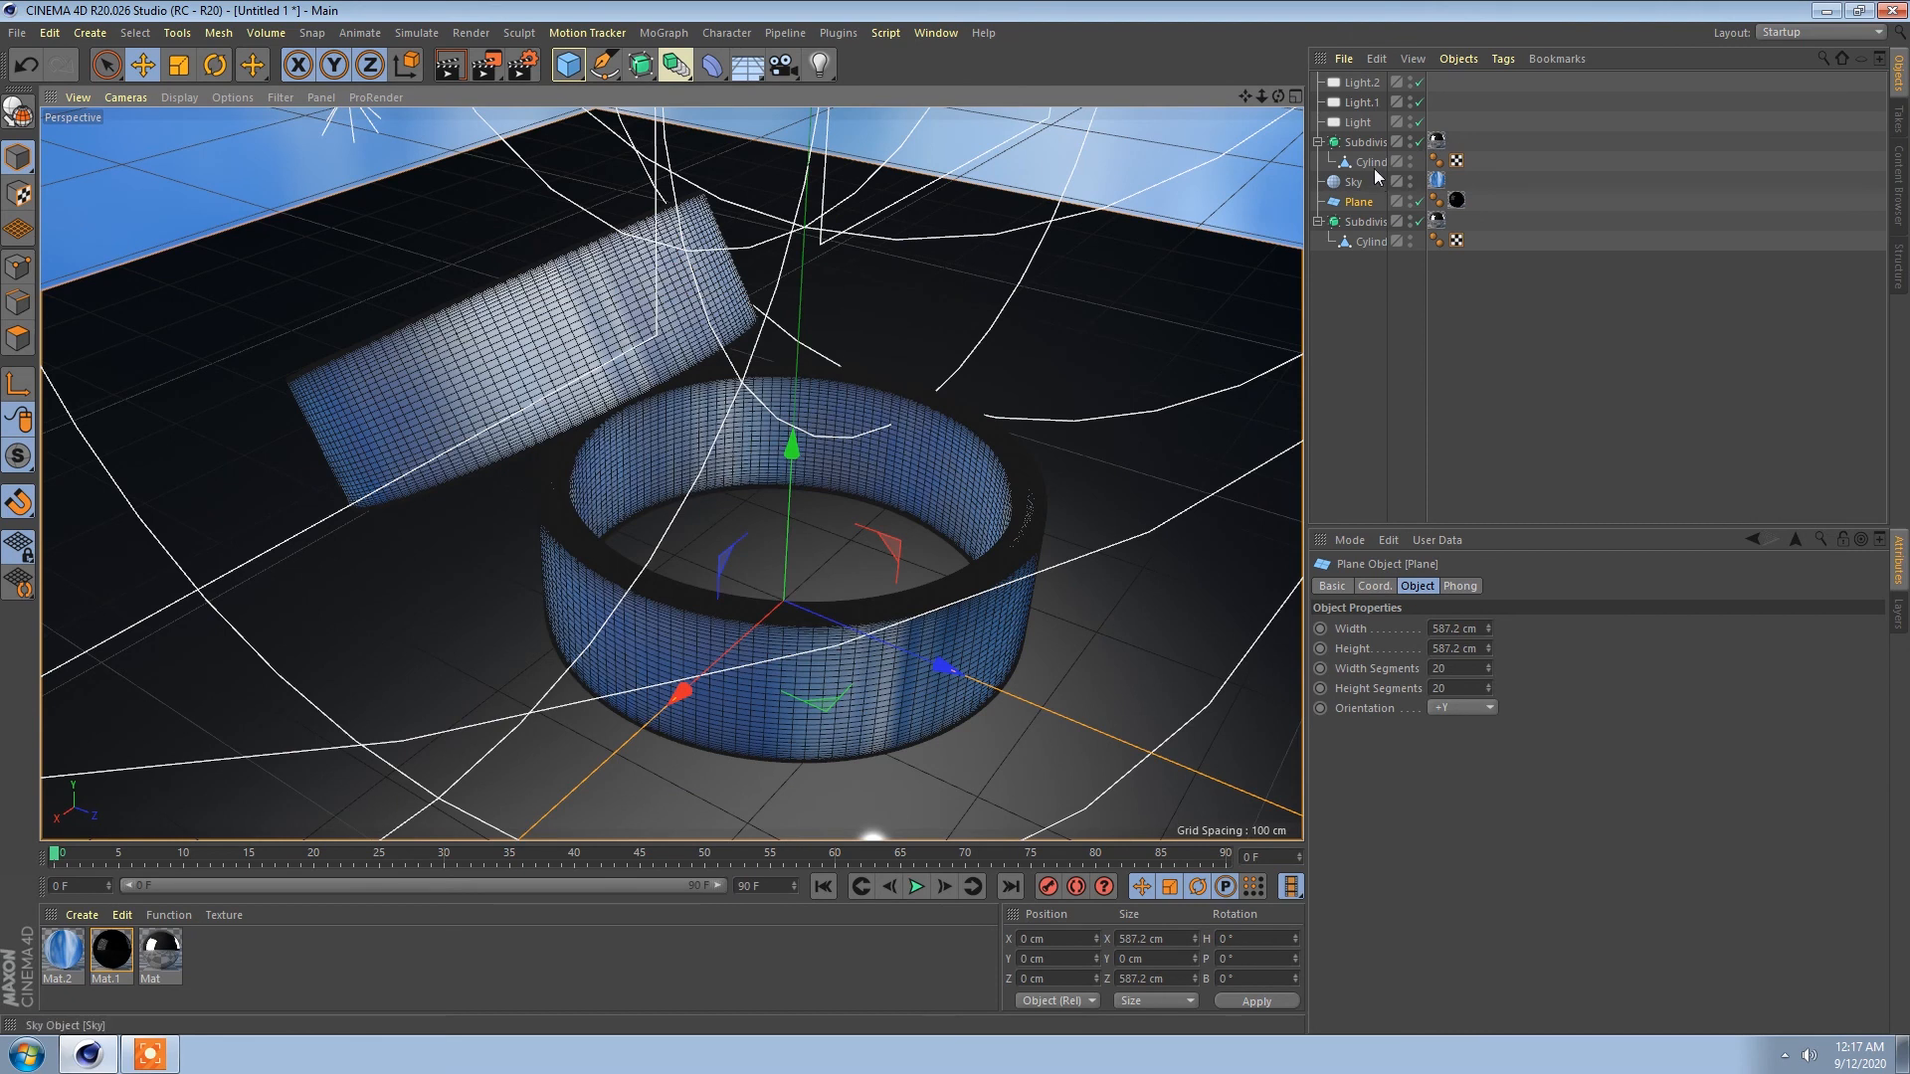
Step: Open the ground plane's Mat.1 material and lighten its color to a neutral grey with a value of 34%
click(112, 950)
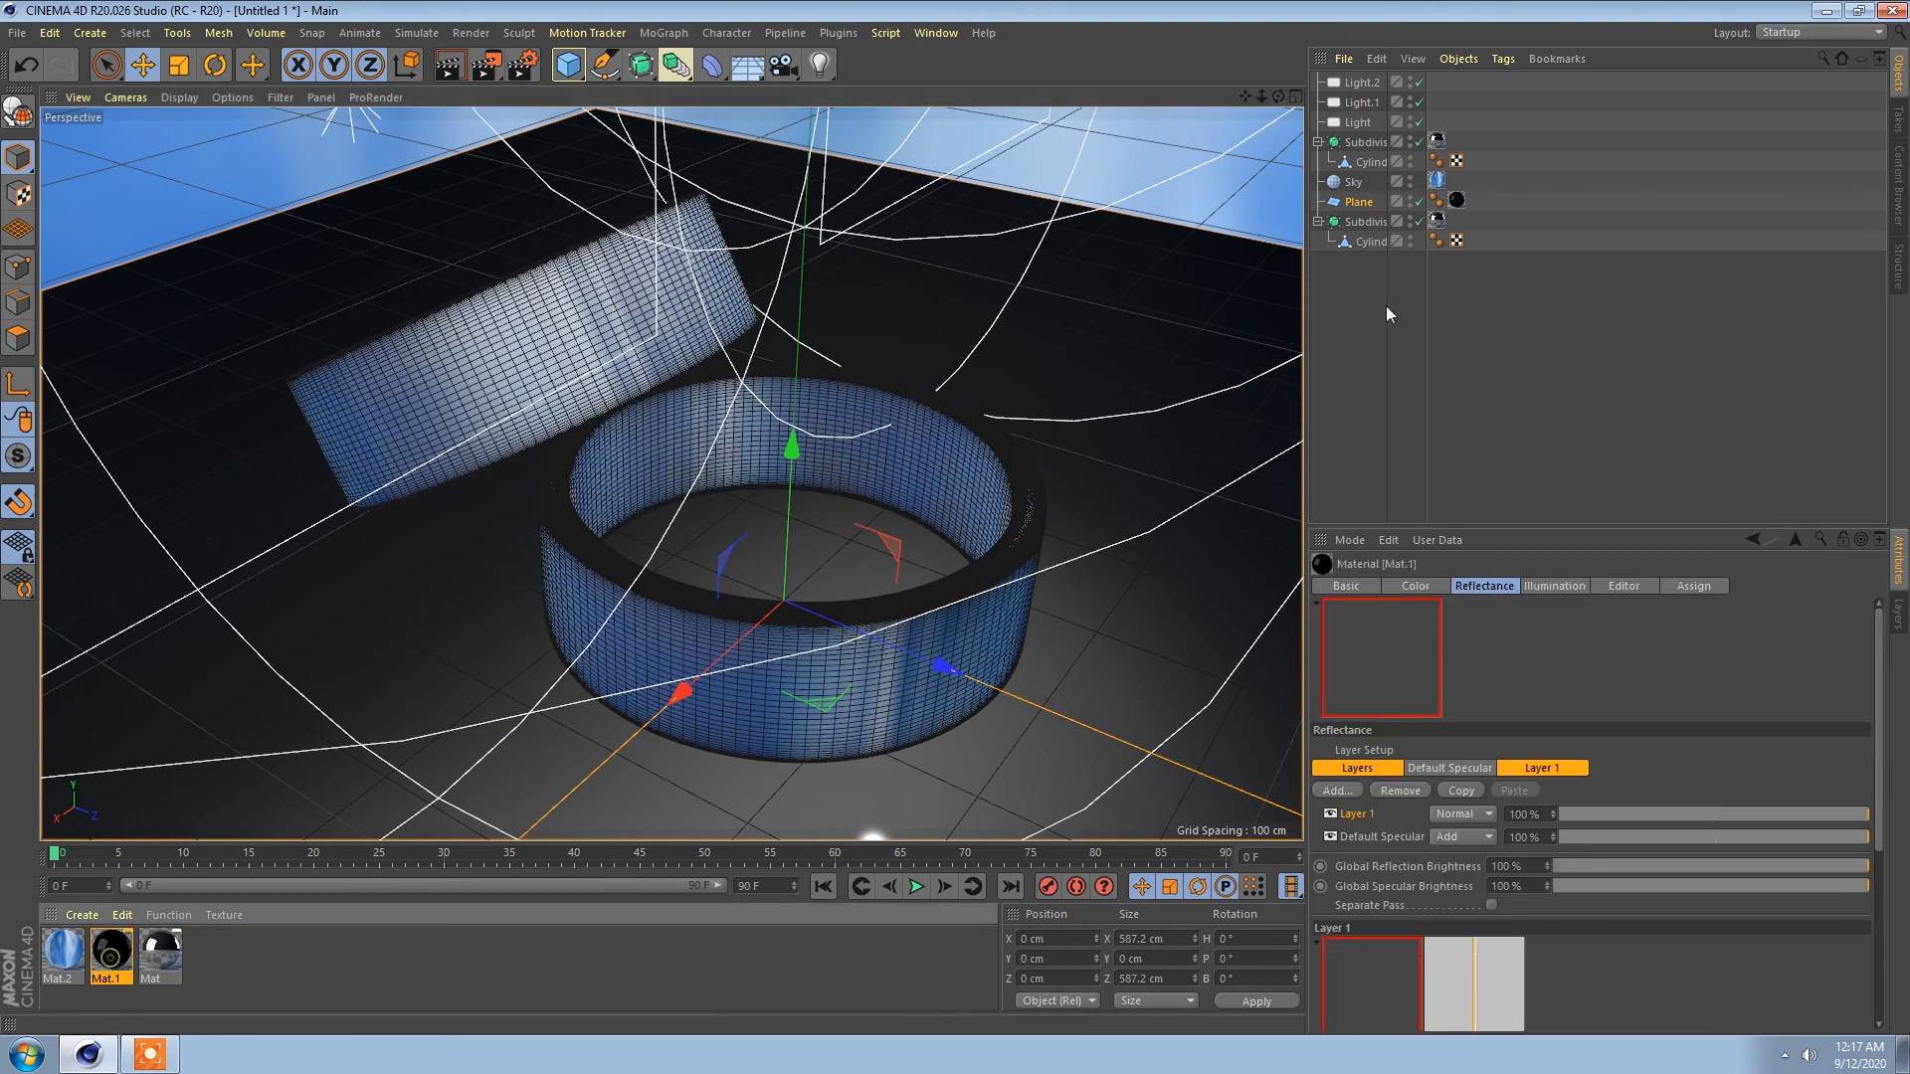
click(1357, 201)
double_click(1456, 201)
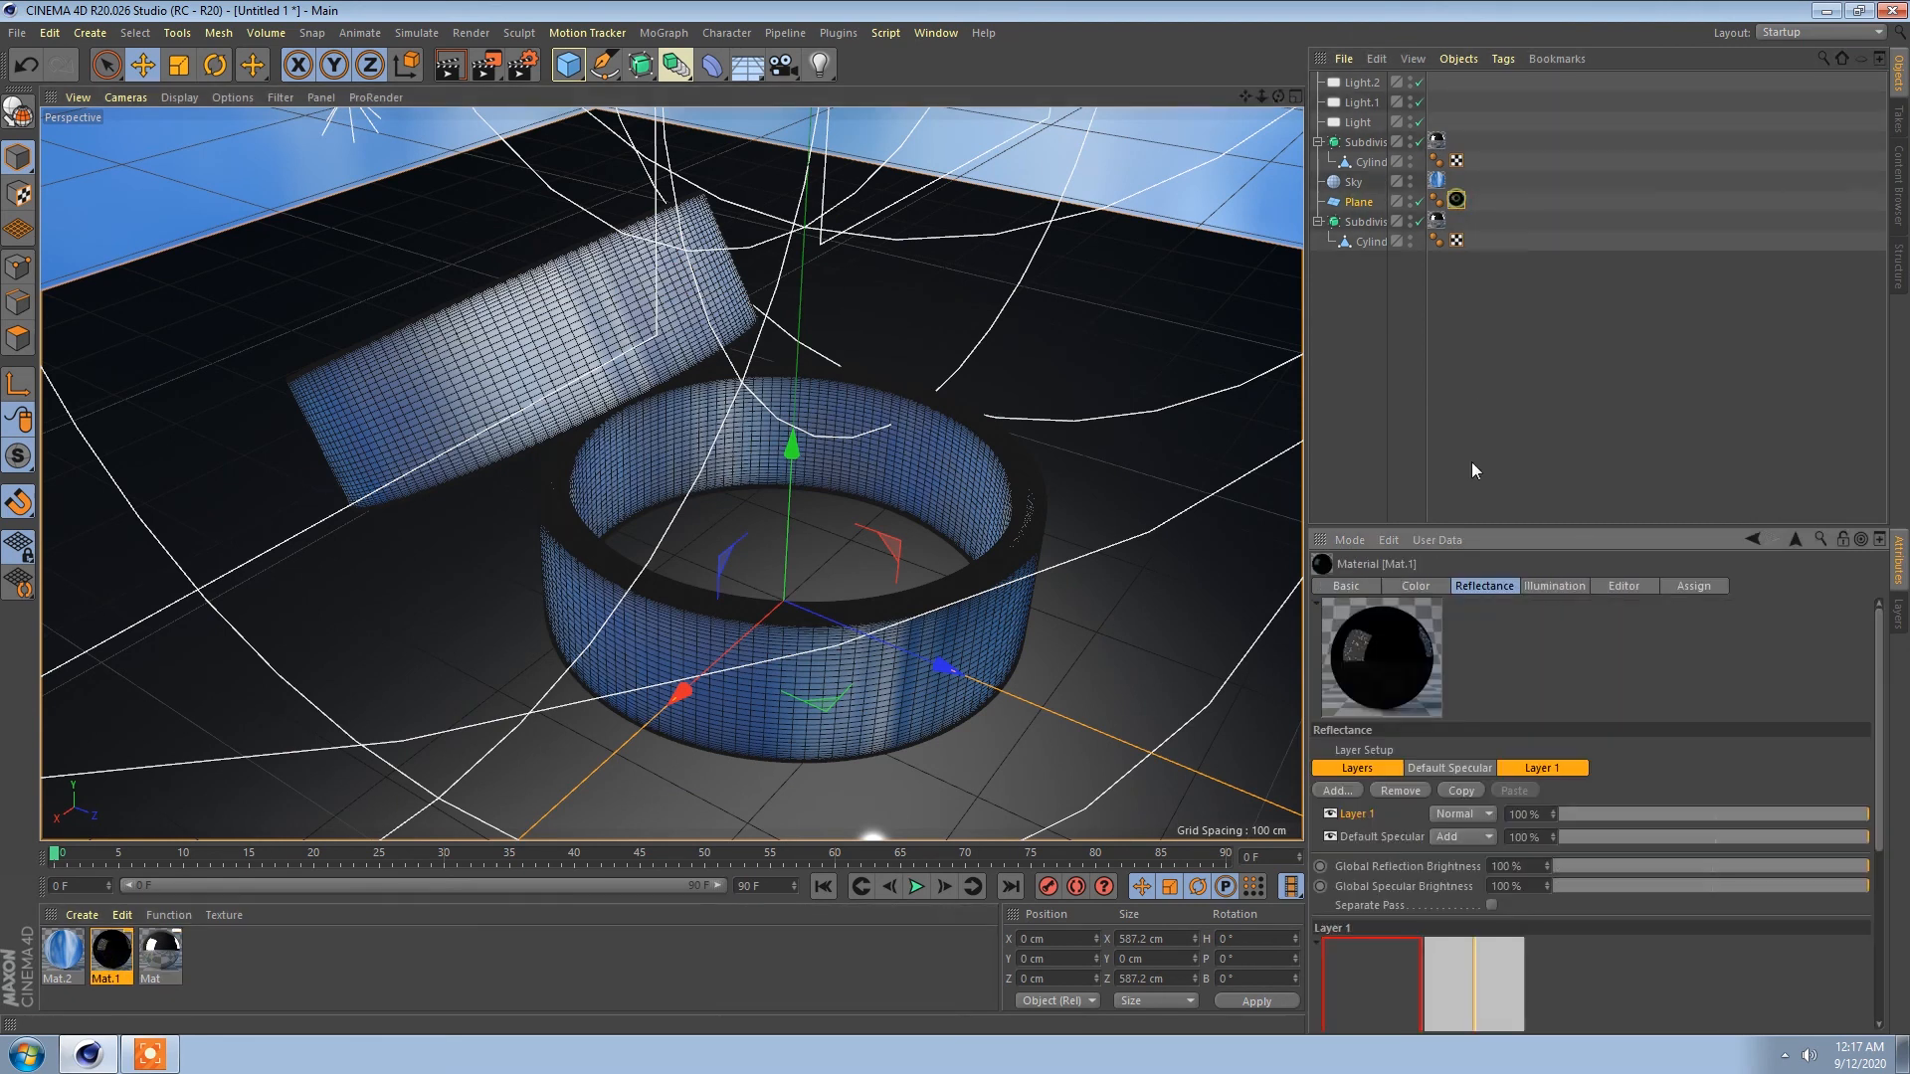
click(1412, 585)
click(1623, 841)
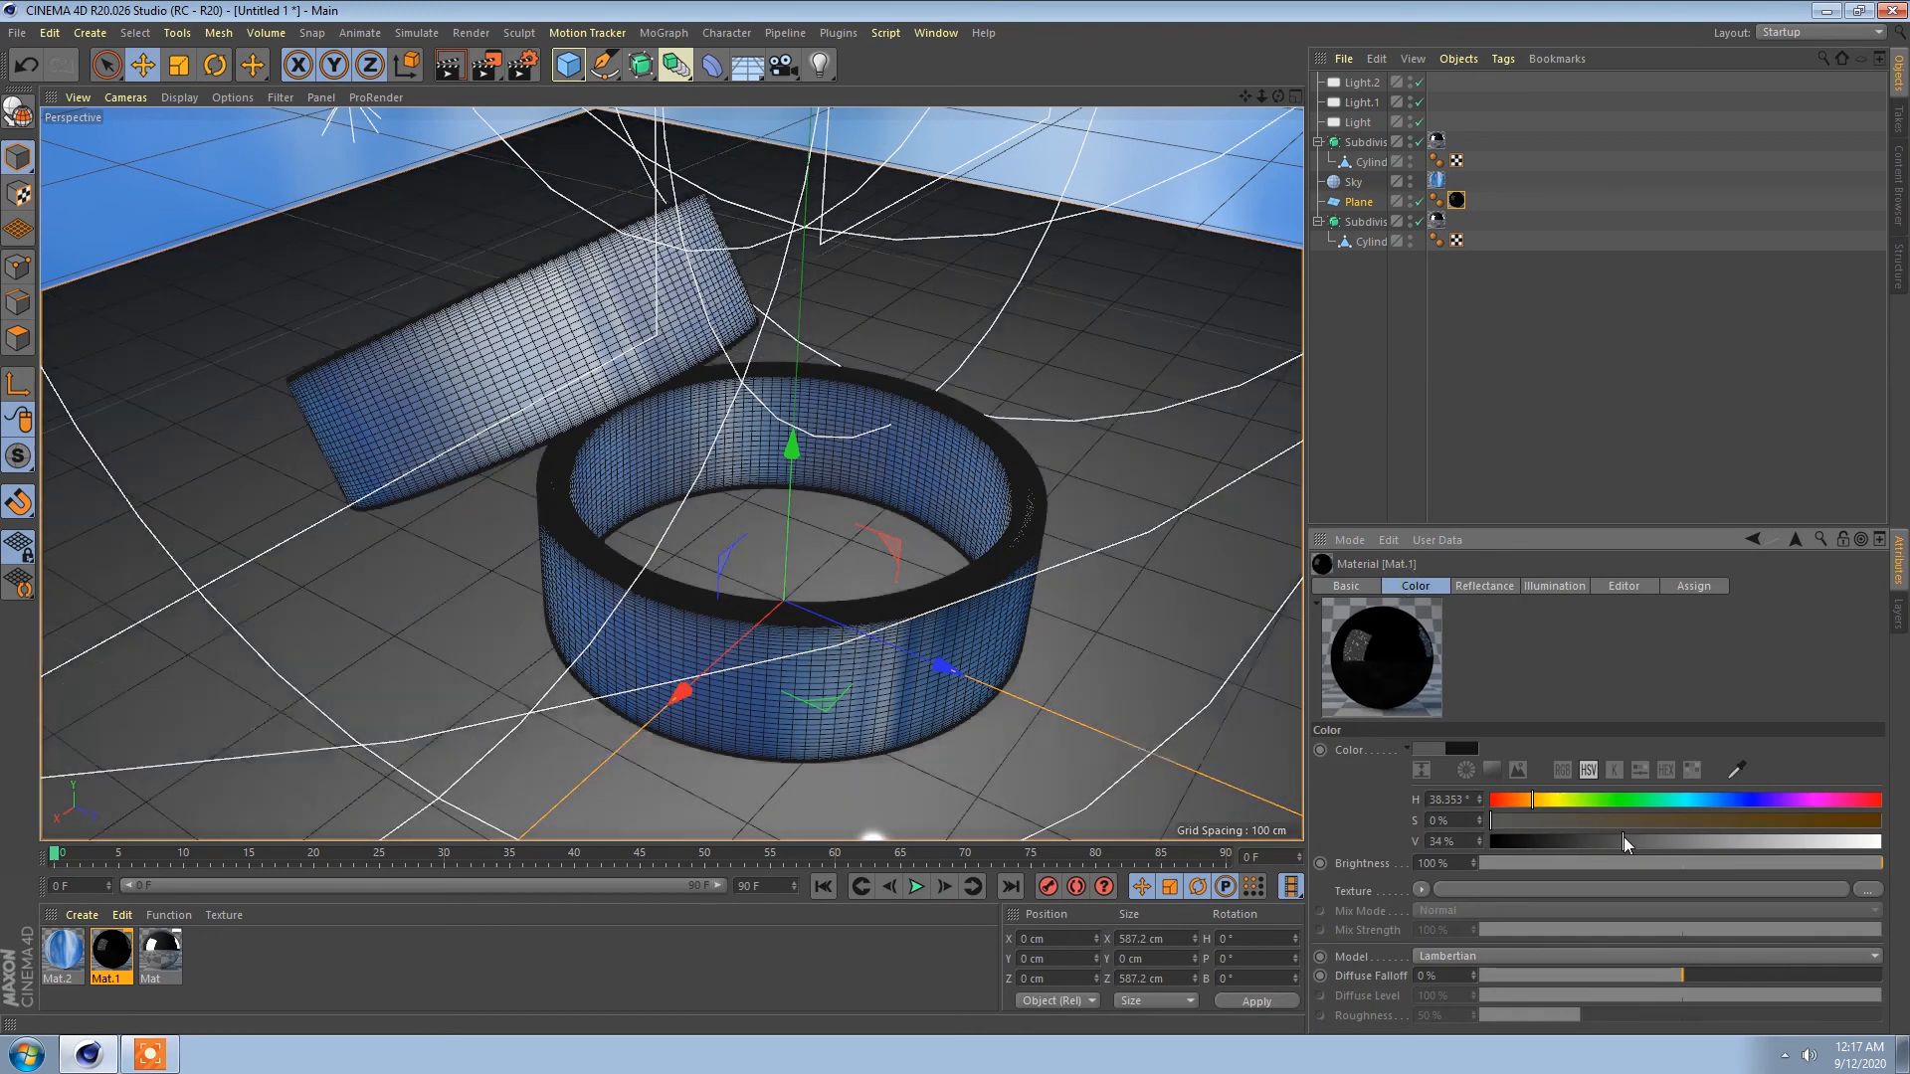
Step: Set Layer 1 of the ground material's reflectance to 2% roughness and 48% specular strength
click(1478, 586)
scroll(1602, 900, down, 5)
scroll(1599, 901, up, 5)
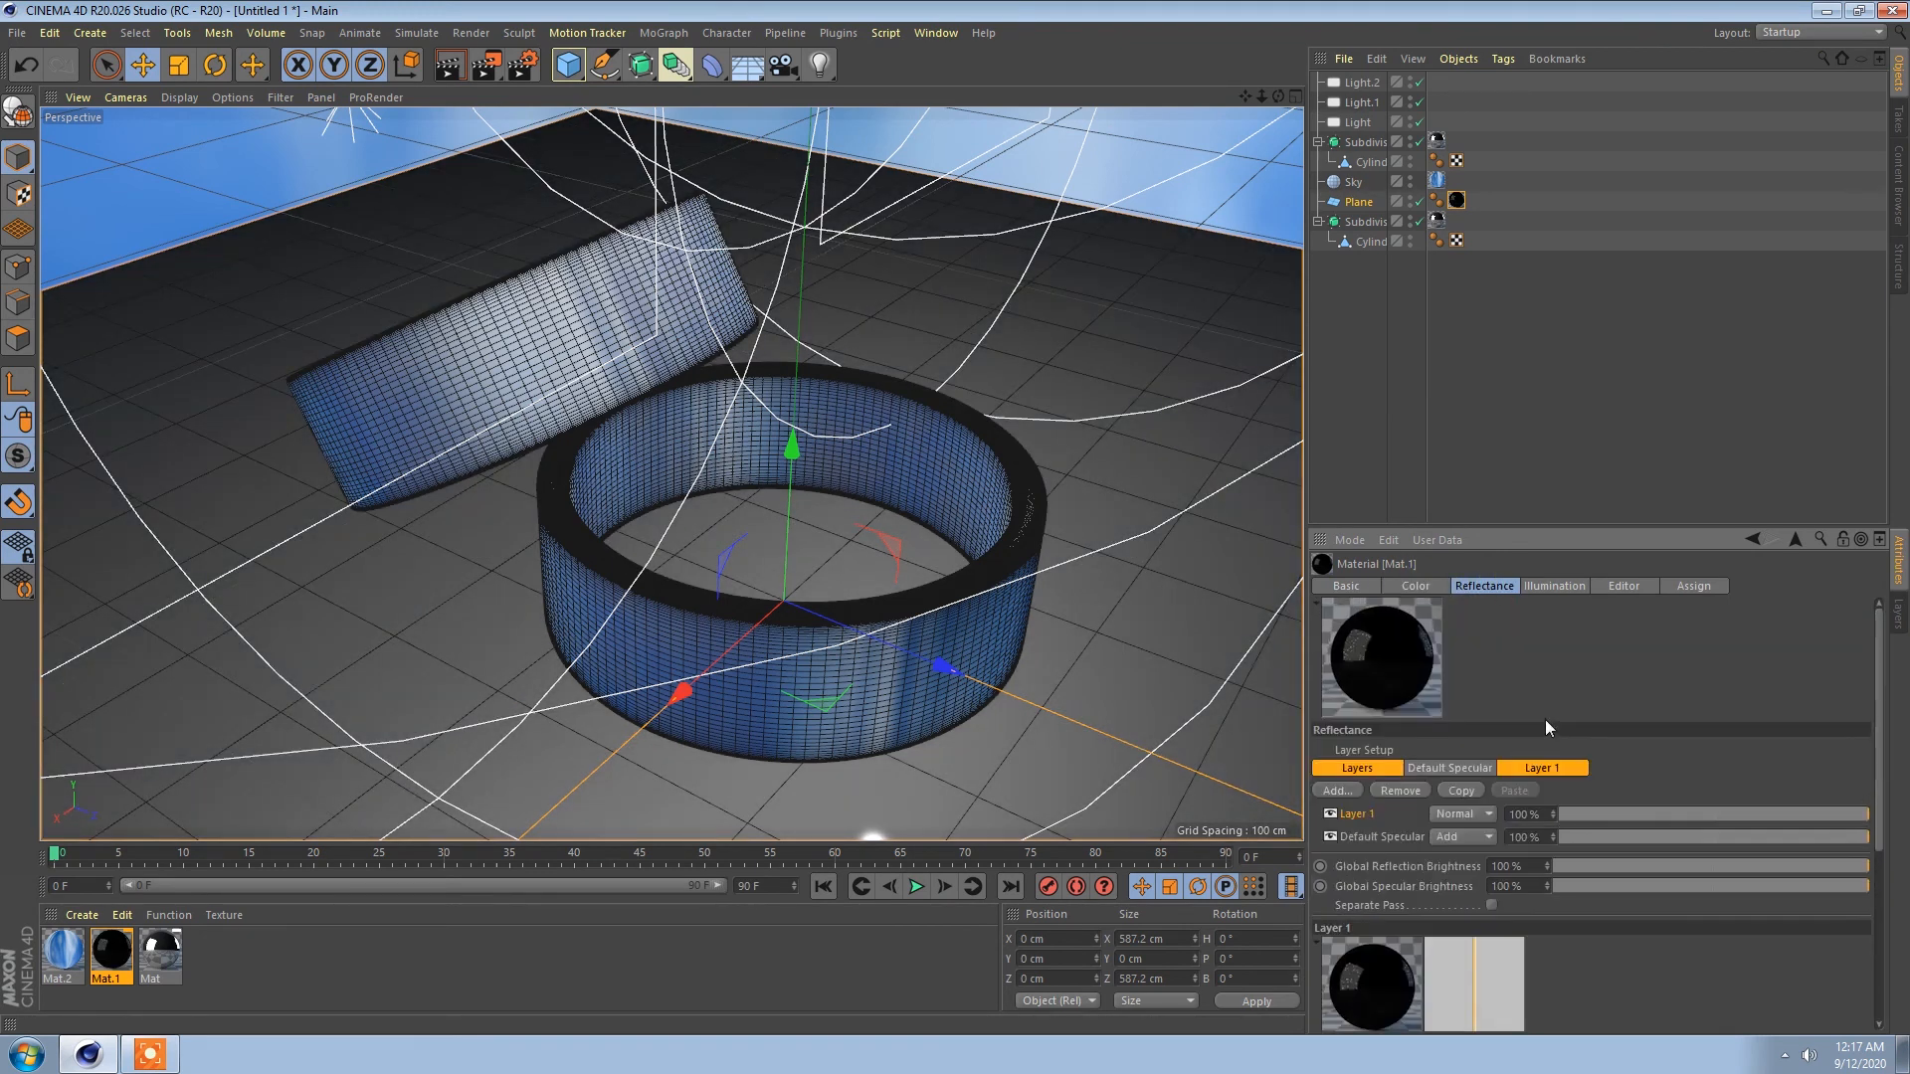
click(1531, 768)
scroll(1569, 839, down, 1)
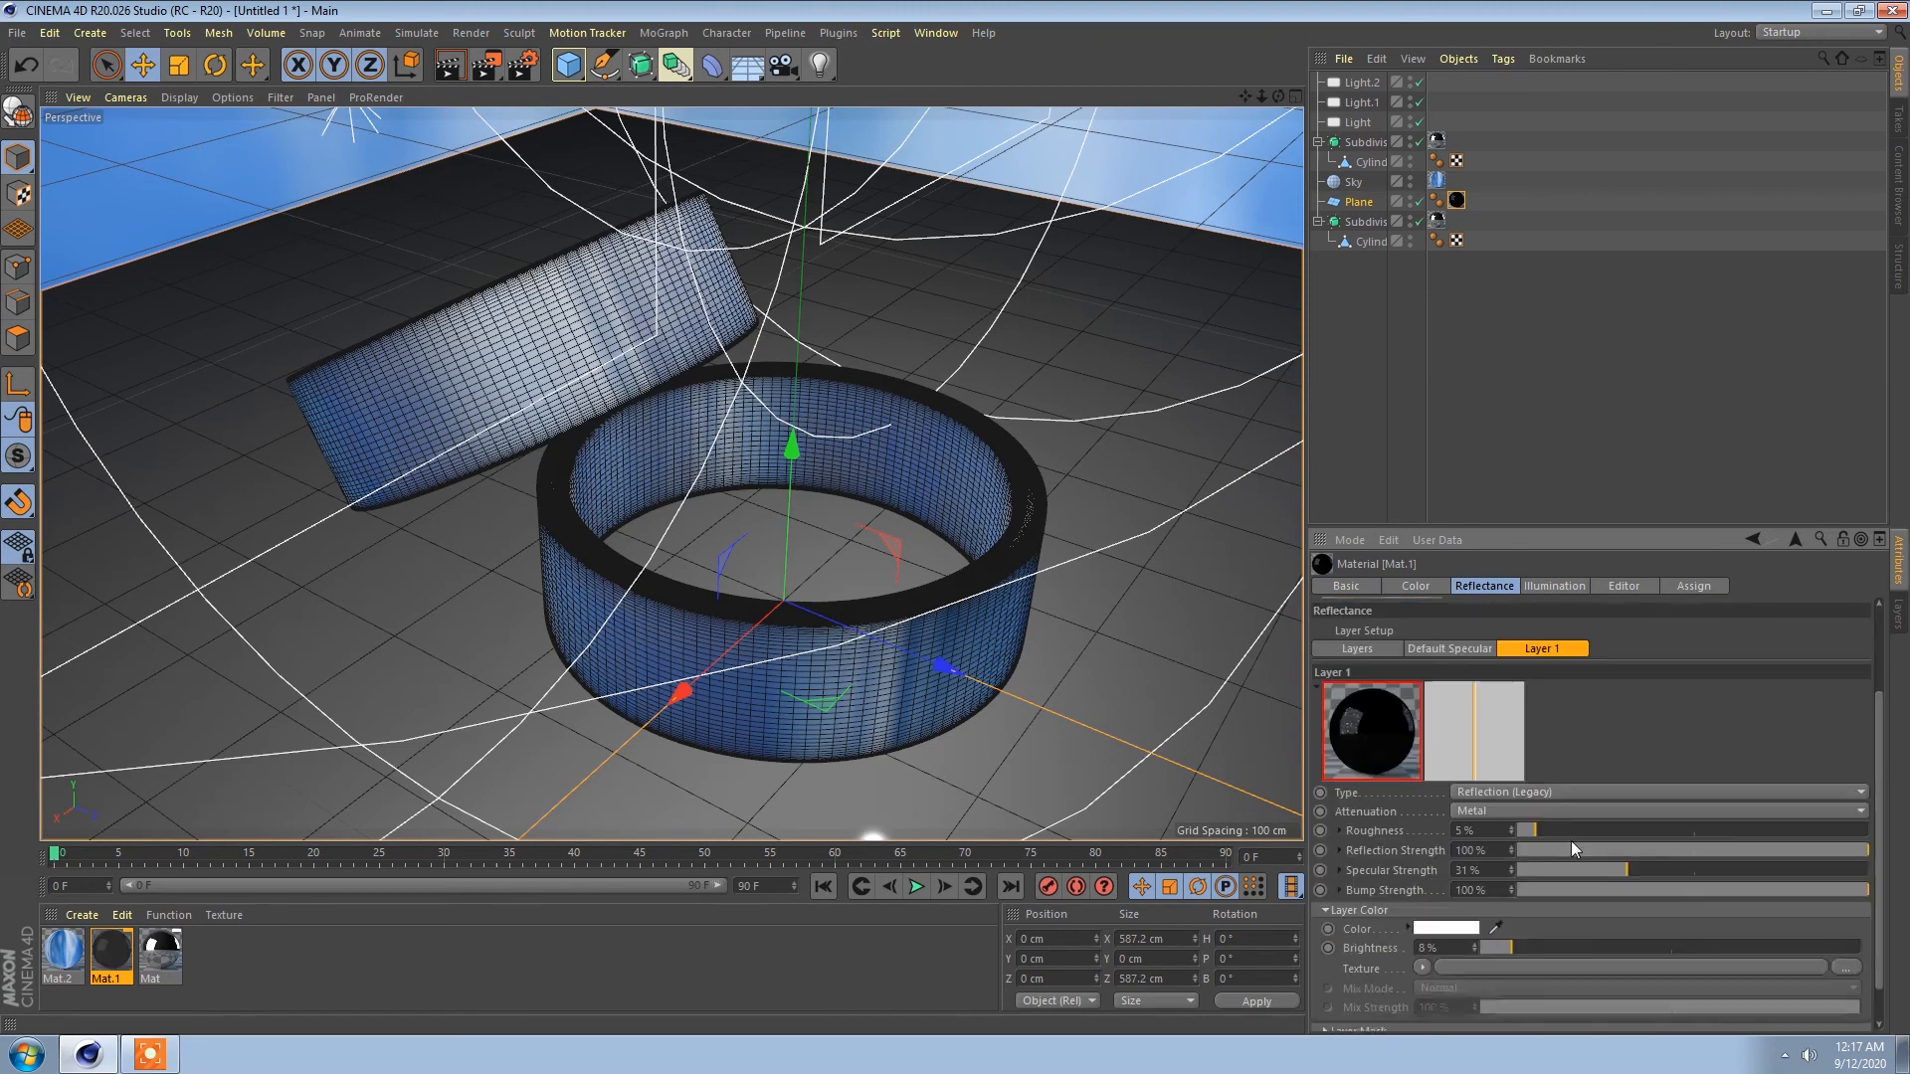
click(1530, 834)
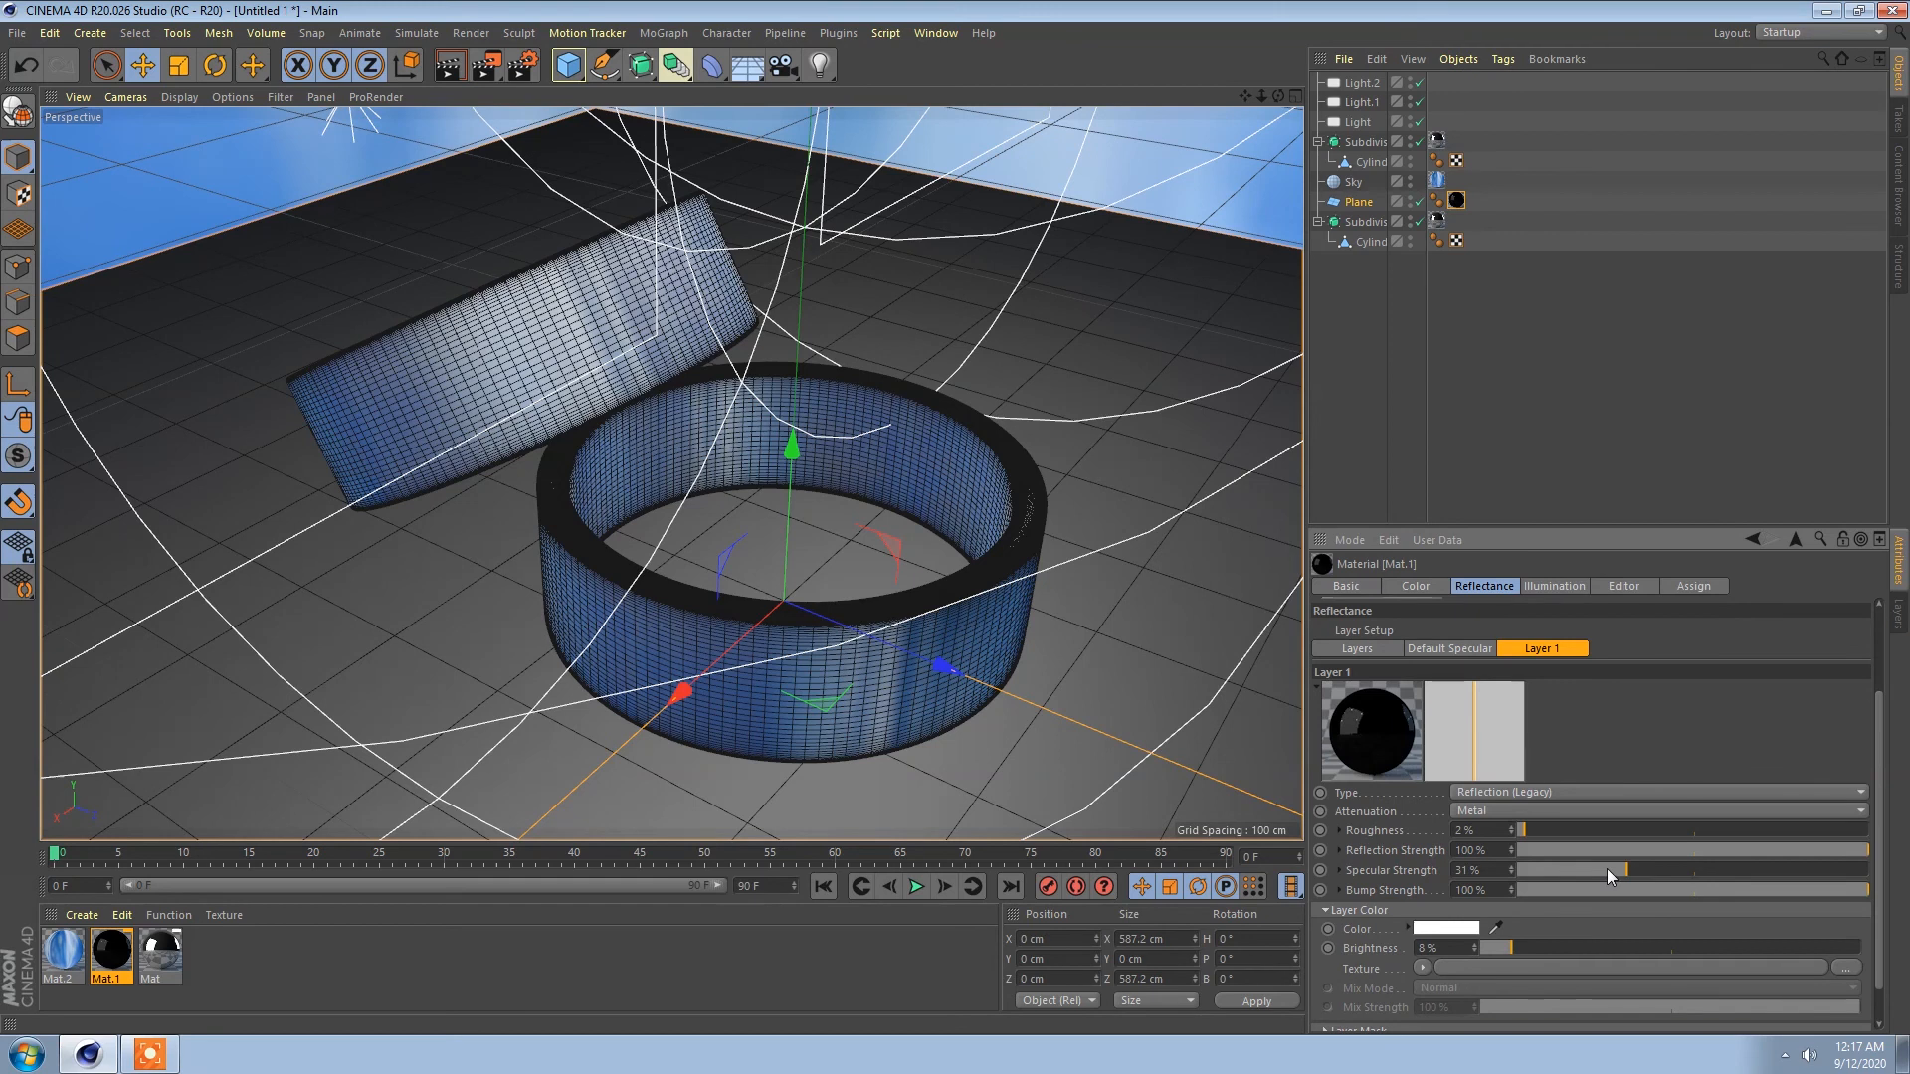
click(1687, 869)
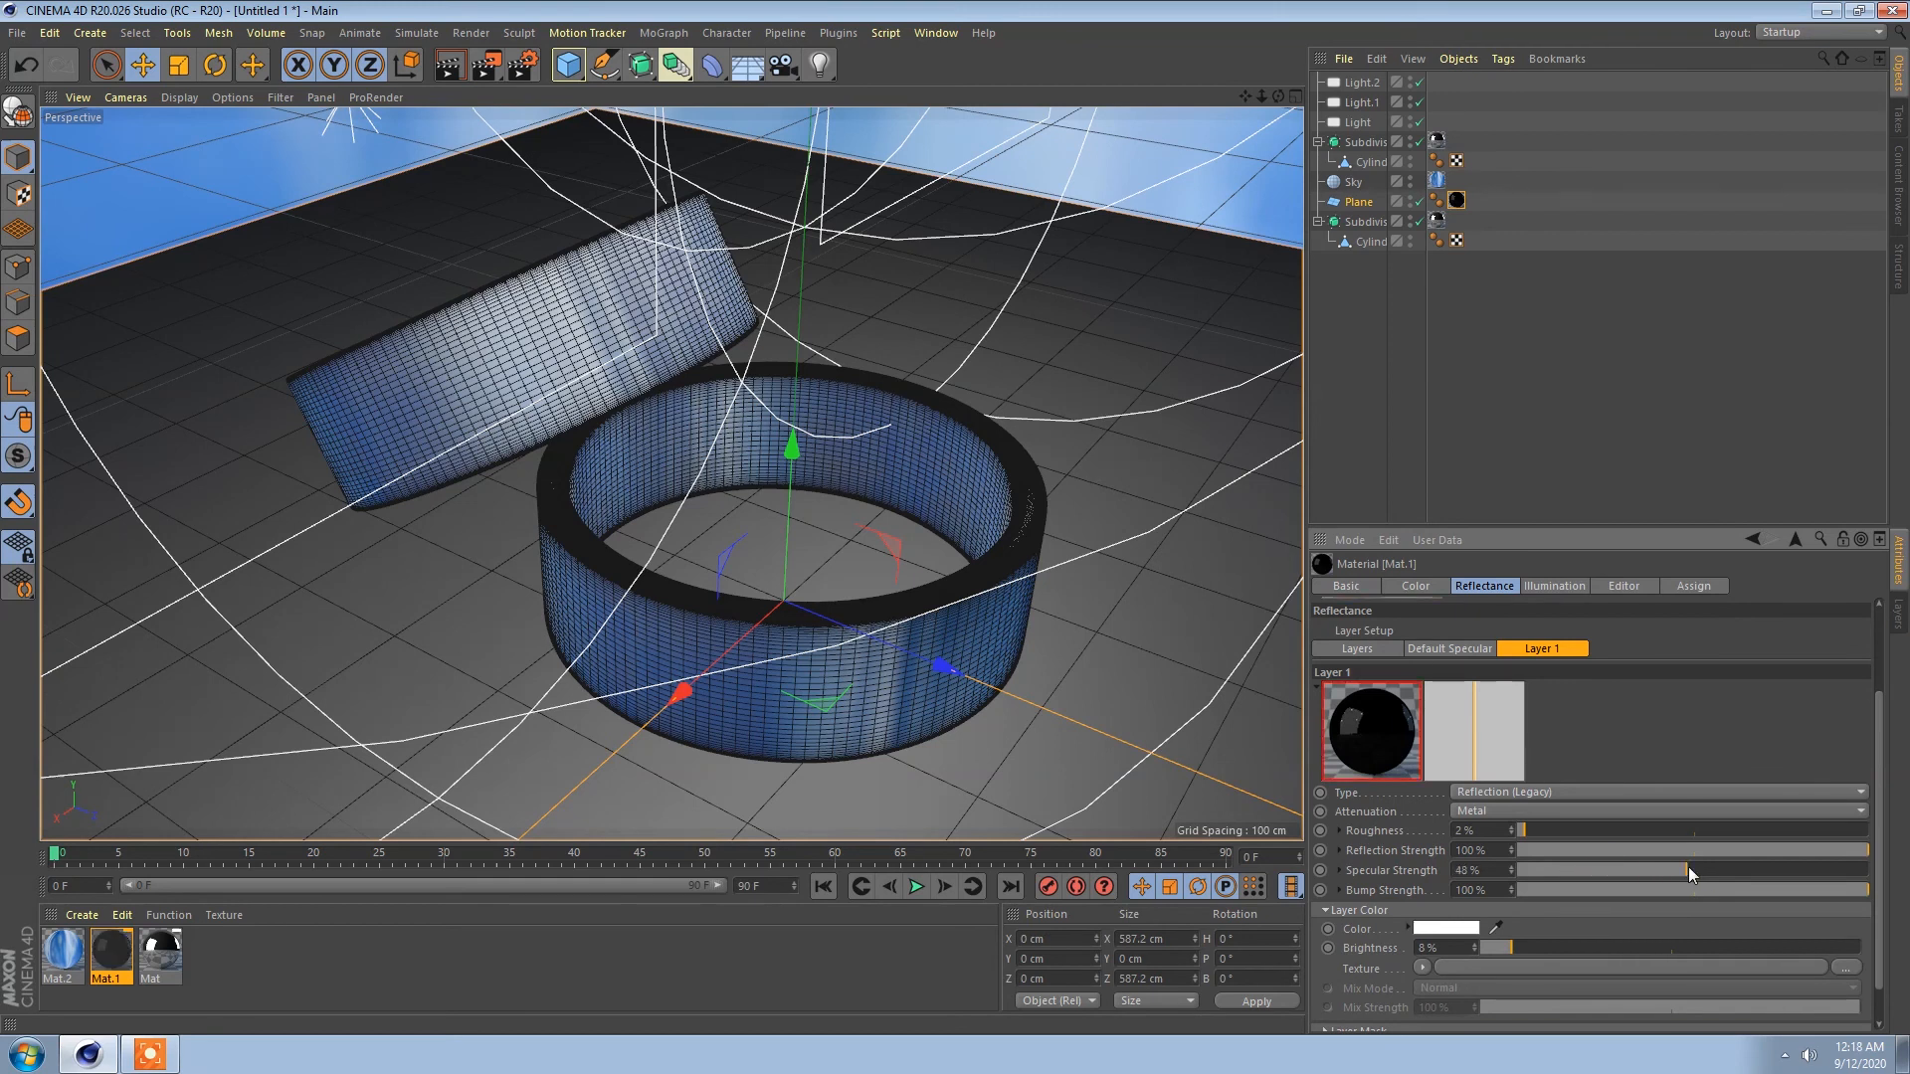
Step: Reframe the two rings and test-render the view with the adjusted ground material
alt+middle_drag(776, 426, 712, 415)
scroll(714, 407, down, 1)
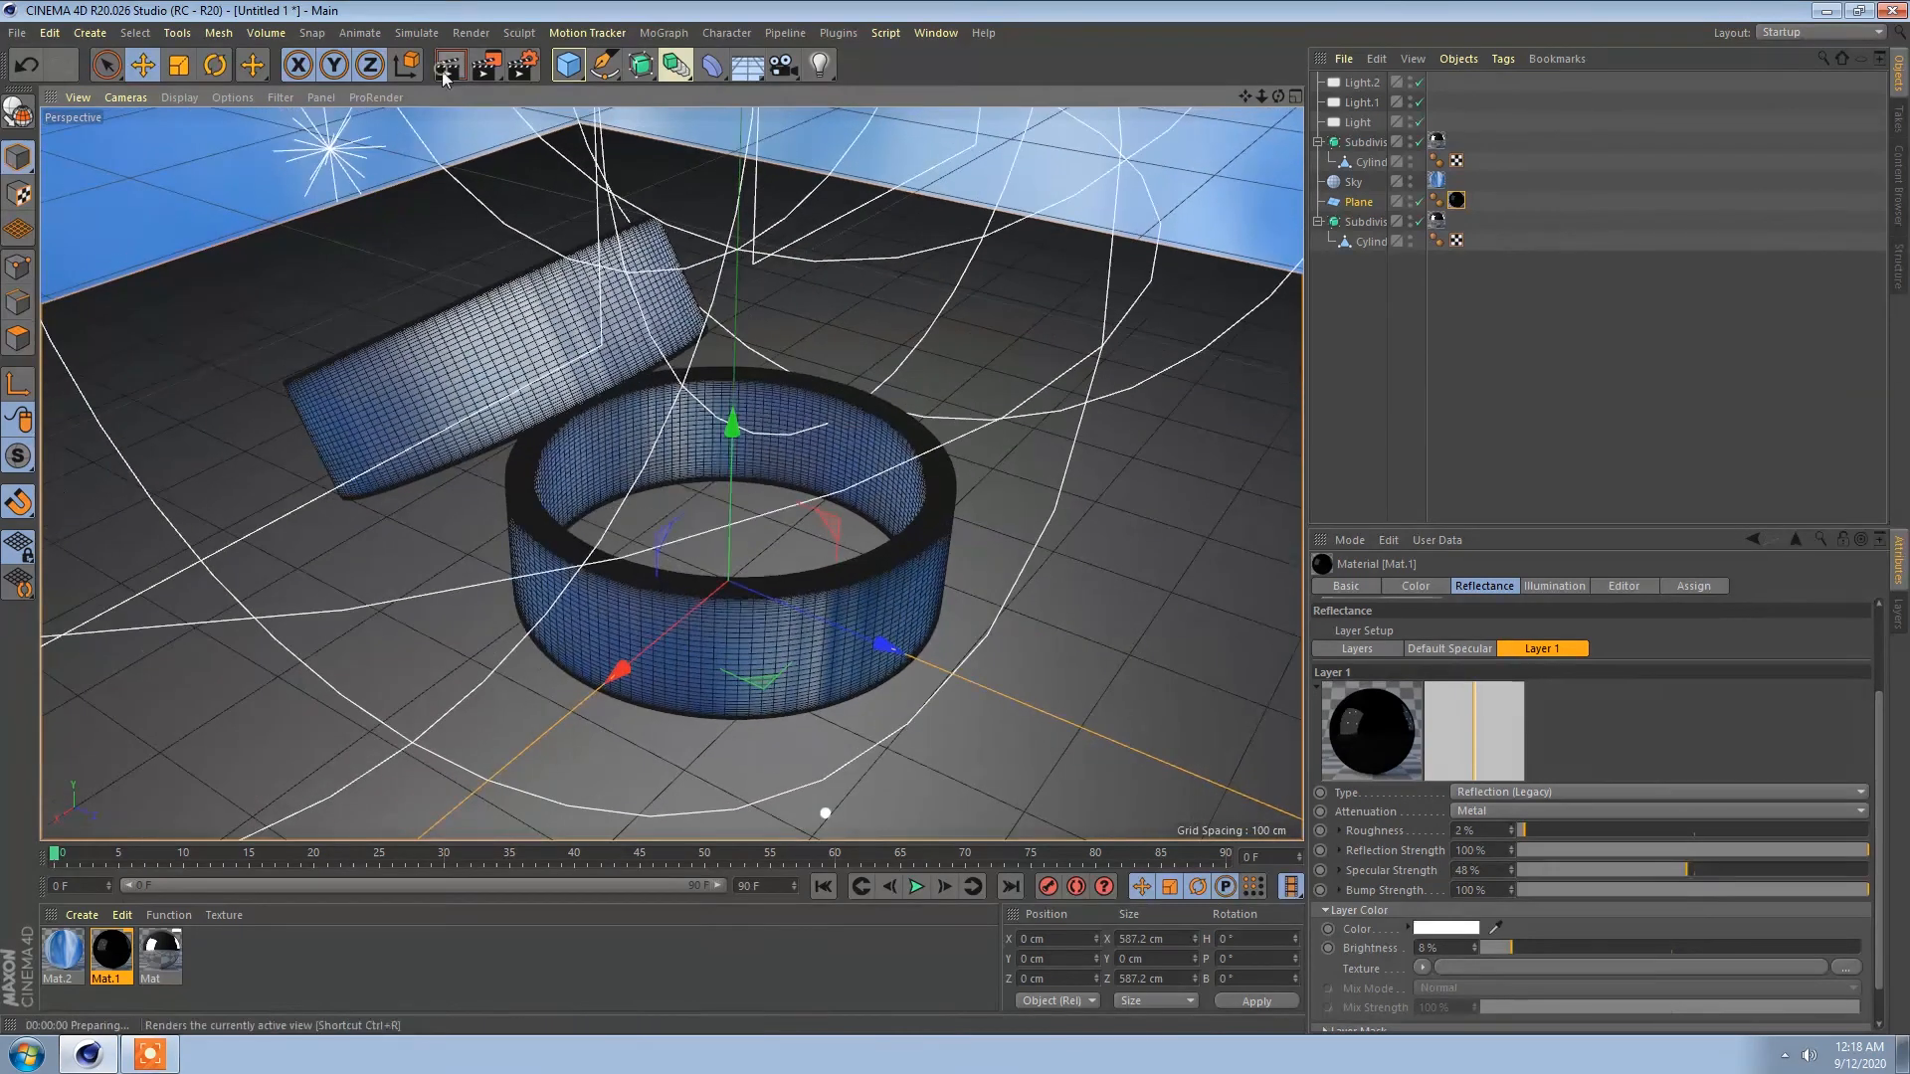
key(ctrl+r)
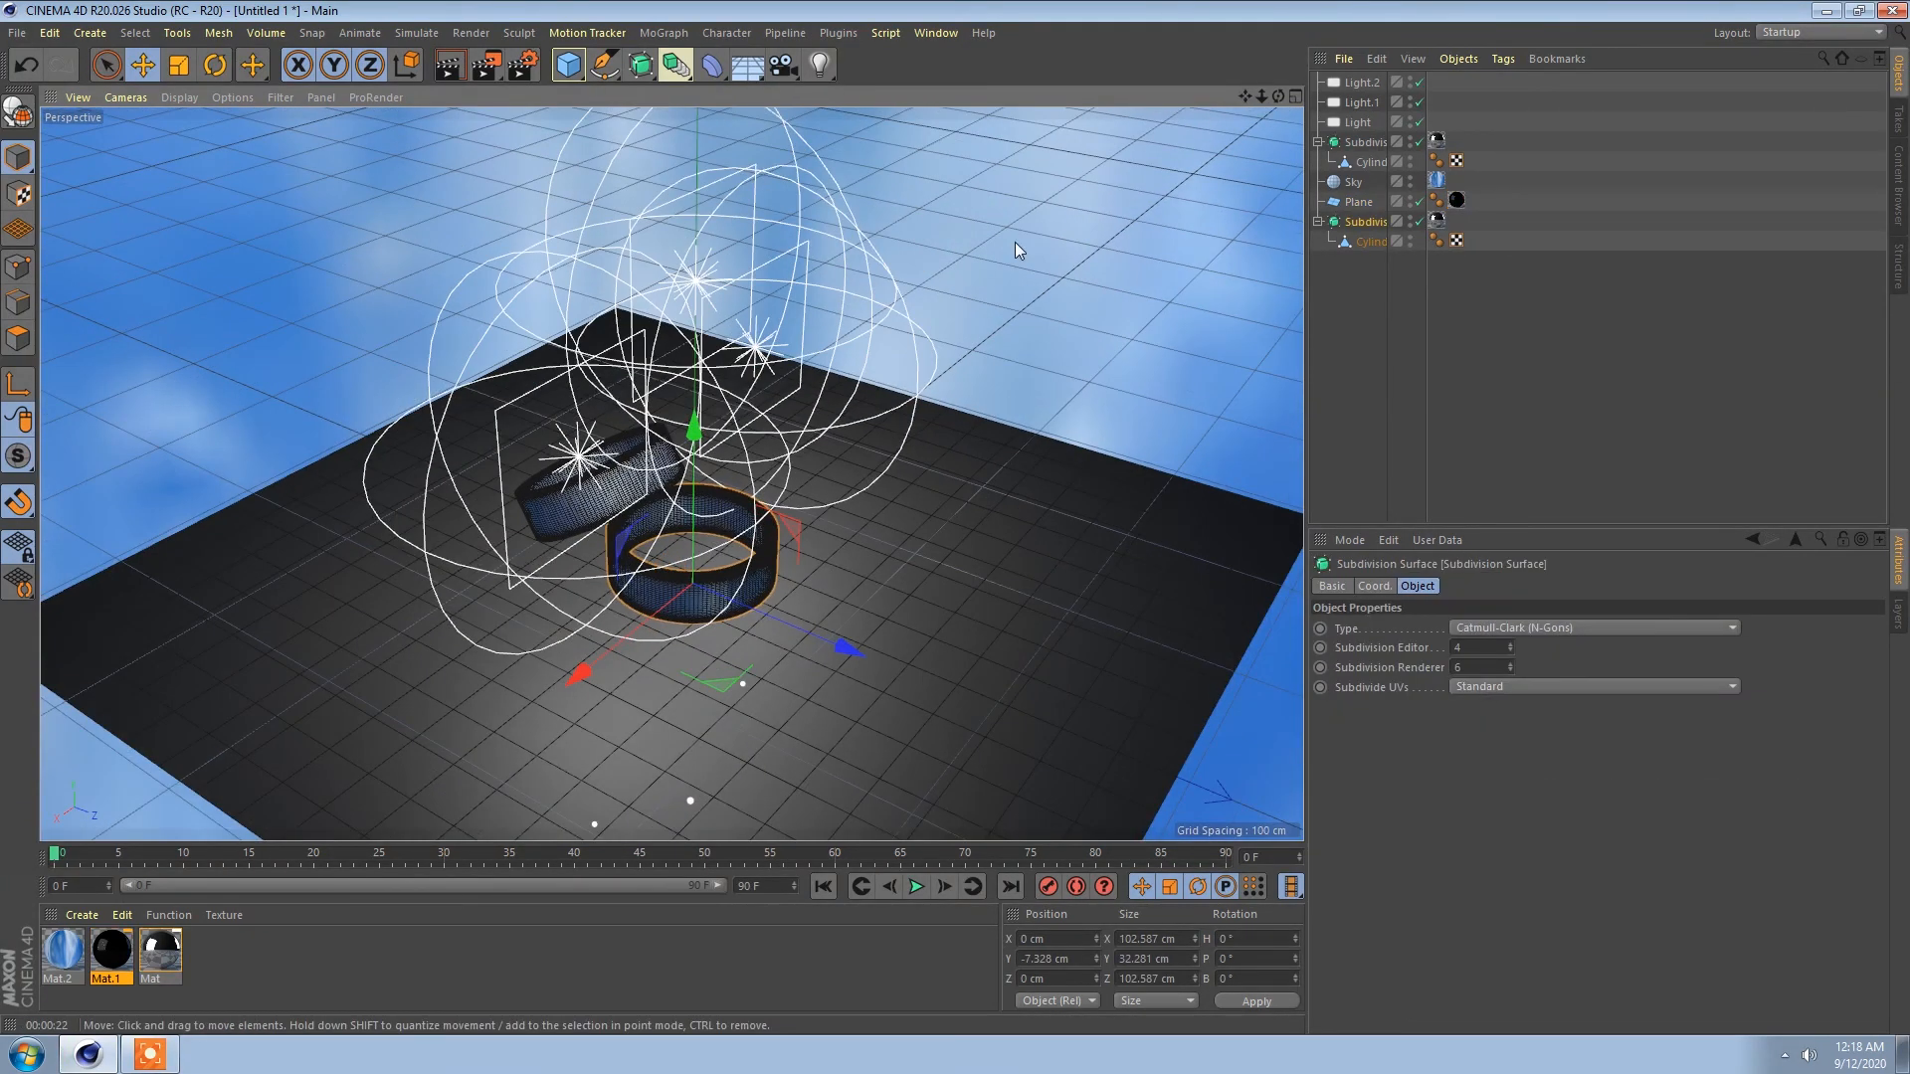
Step: Replace the sky material's luminance texture with the grey studio HDRI starting with 9ecb6e2d9093, without copying it to the project location
click(41, 957)
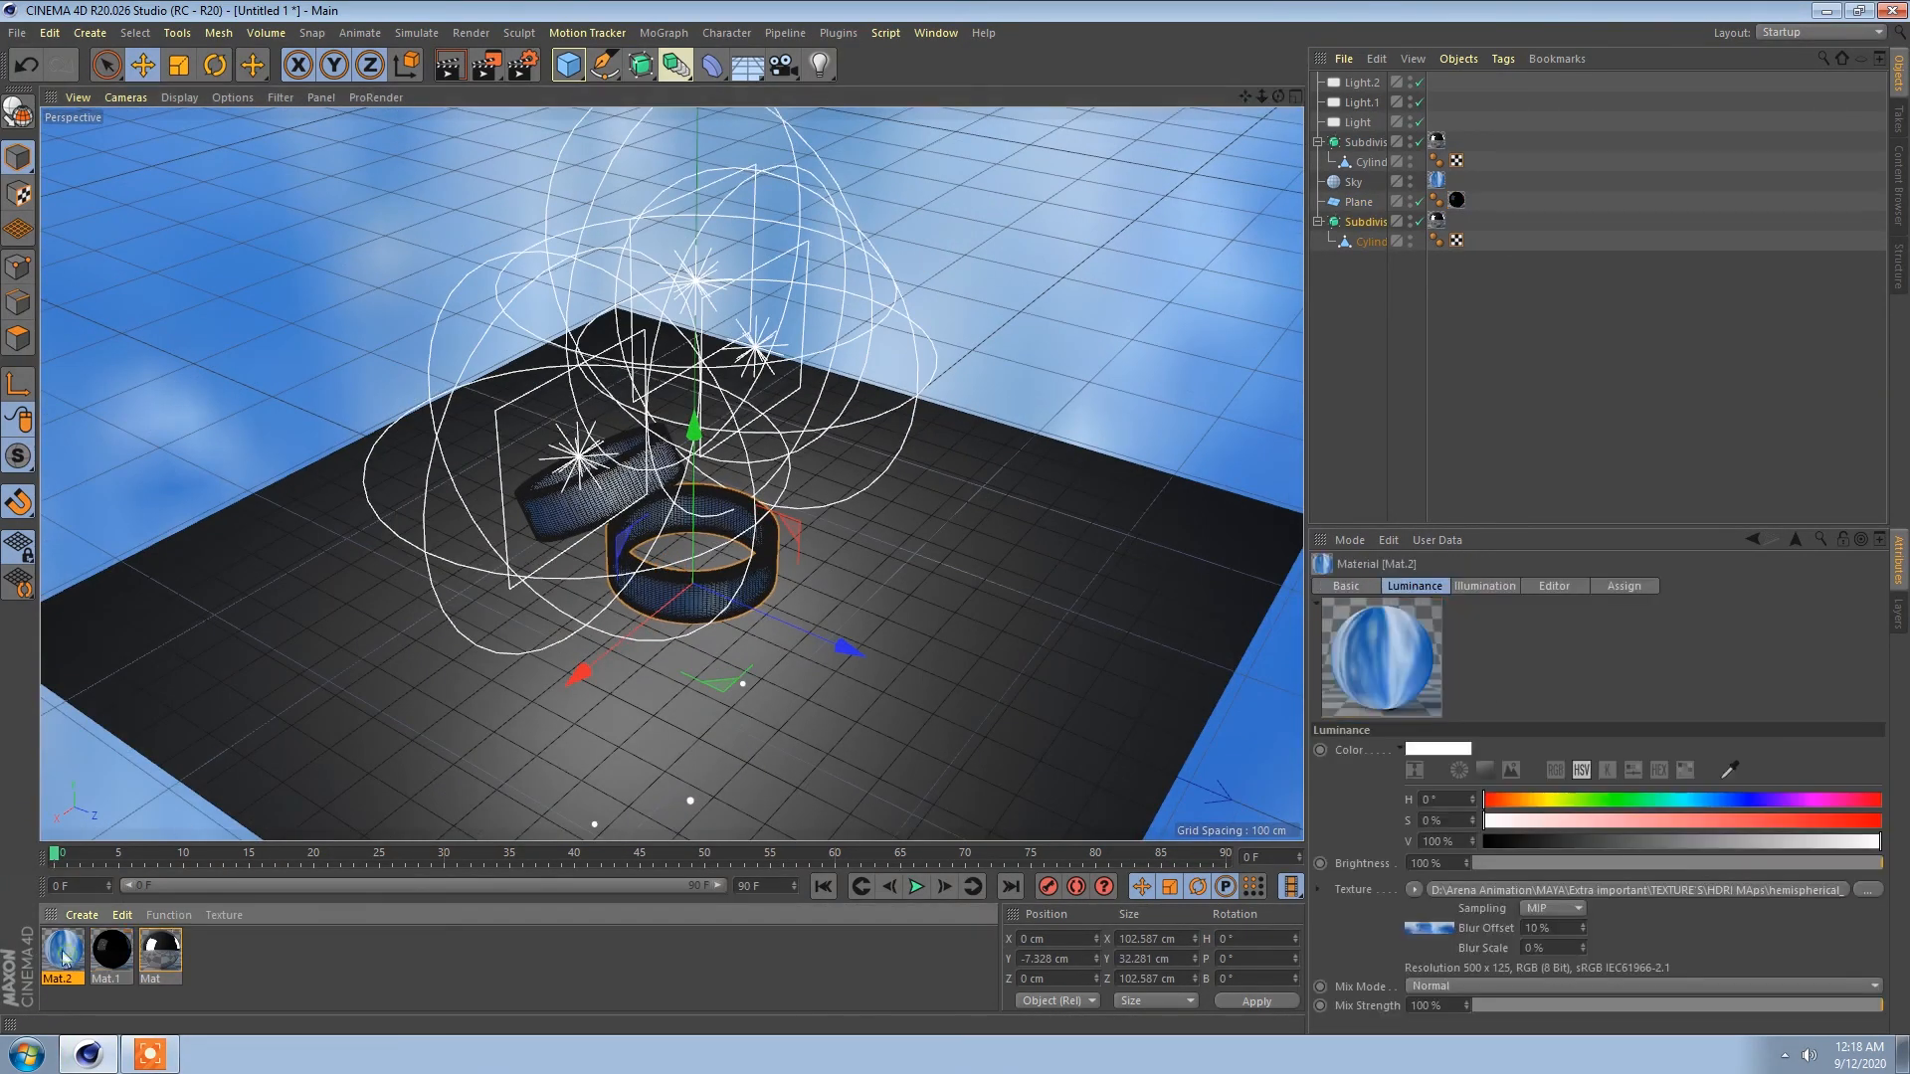
double_click(1437, 180)
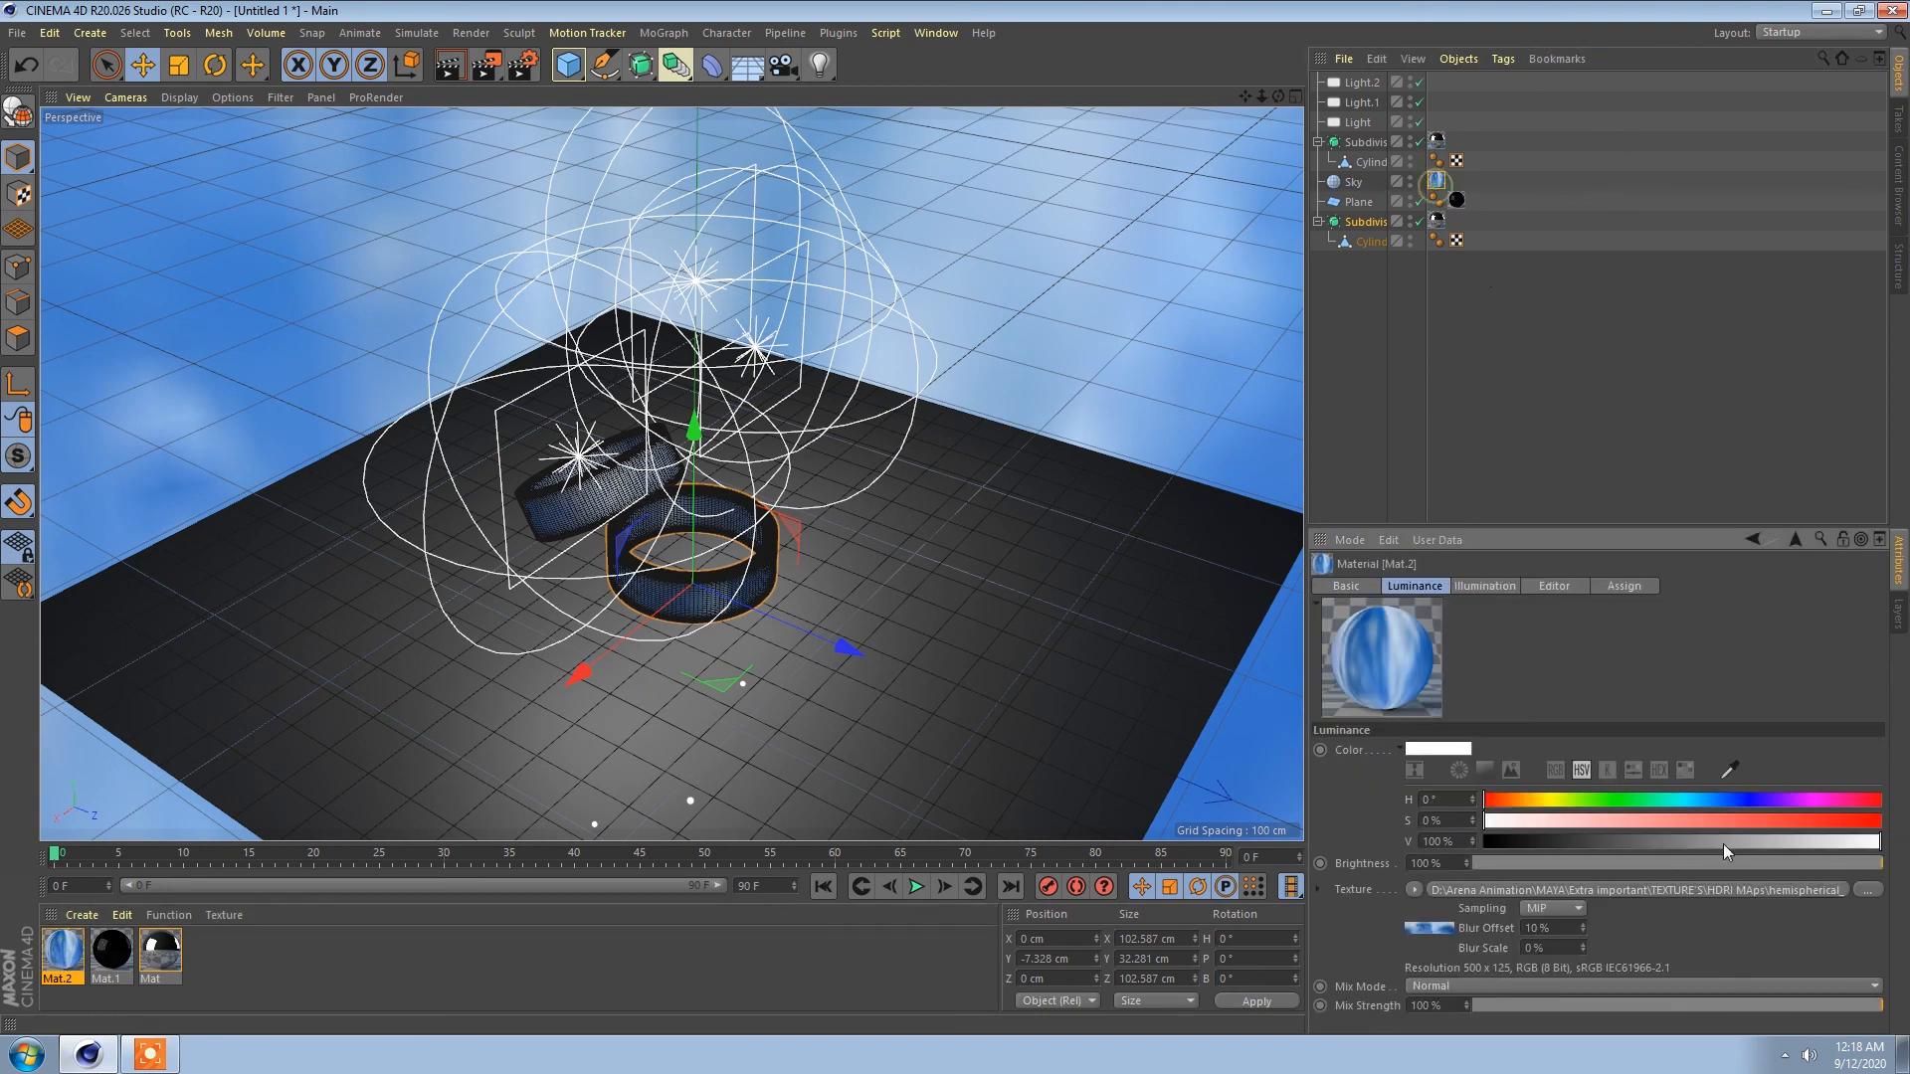
click(1858, 889)
click(657, 384)
click(552, 382)
scroll(552, 388, down, 1)
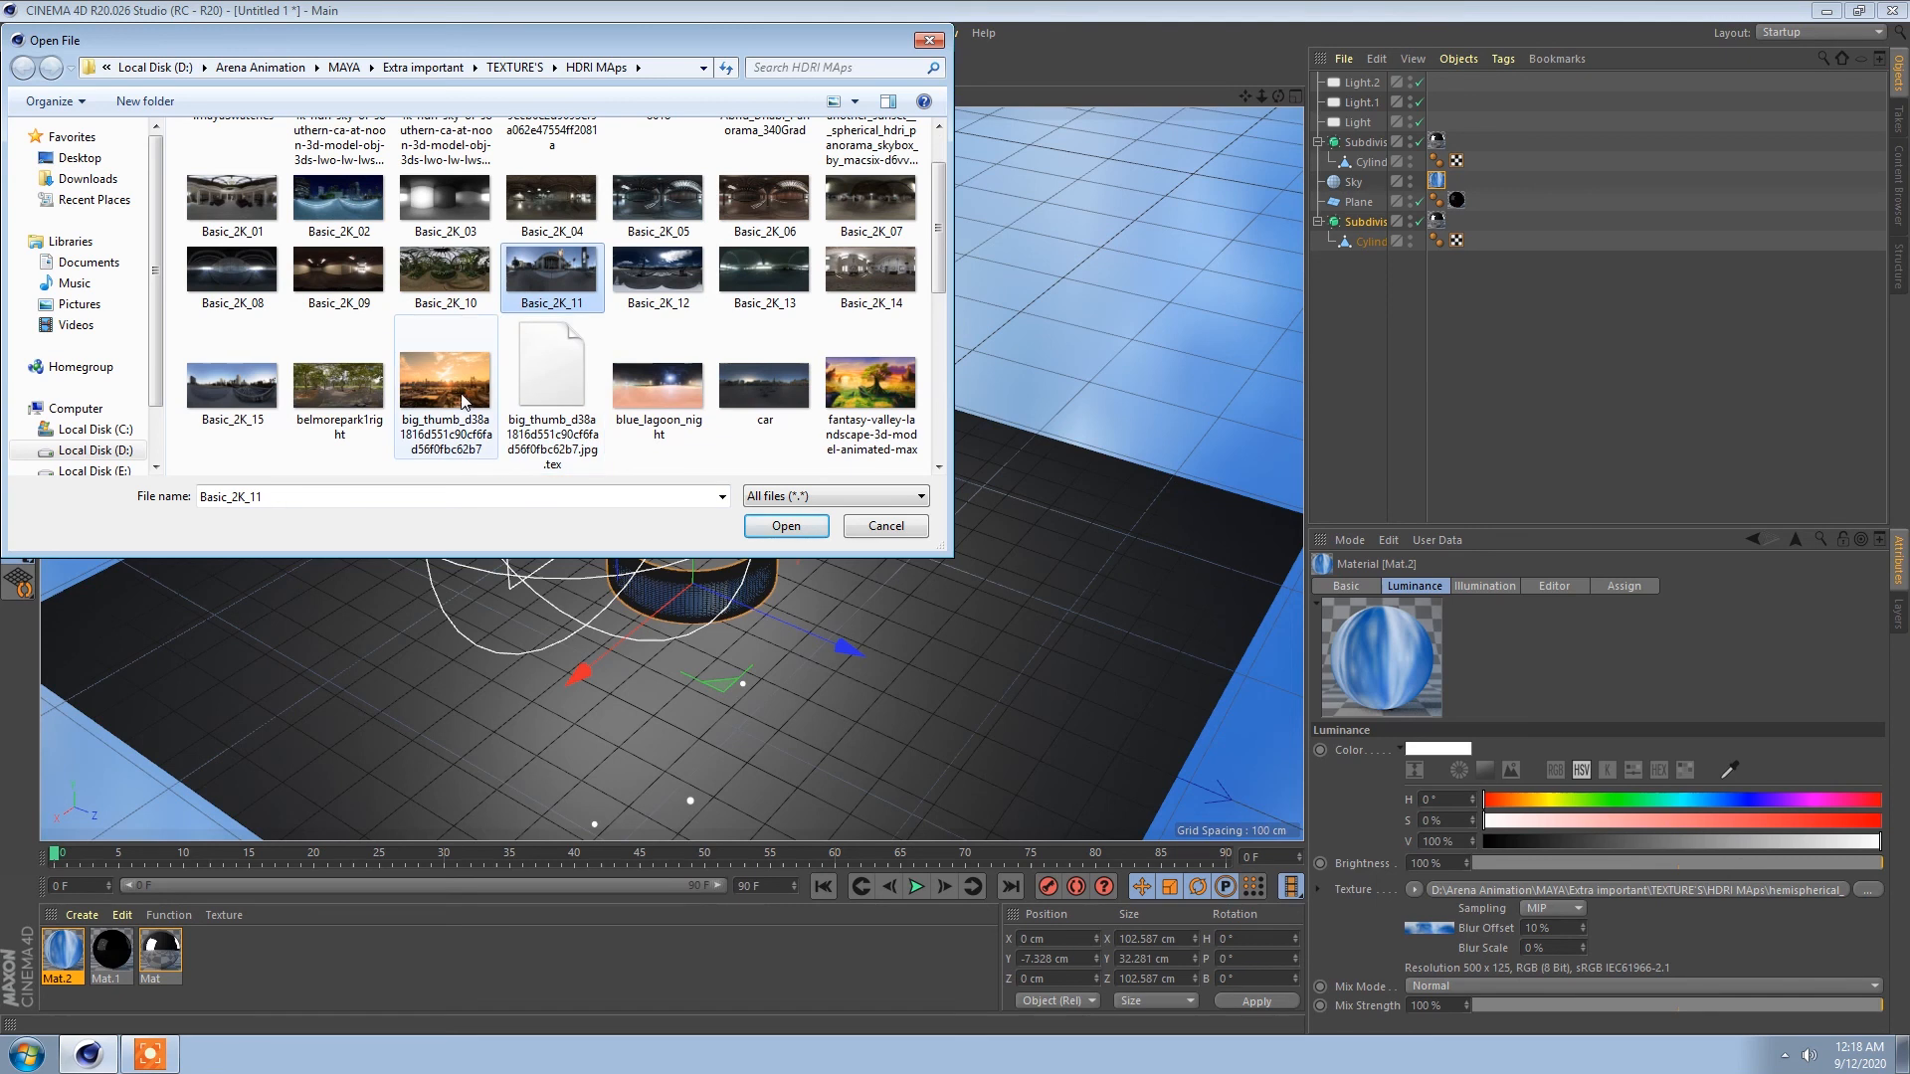
click(232, 274)
scroll(361, 335, up, 1)
click(337, 163)
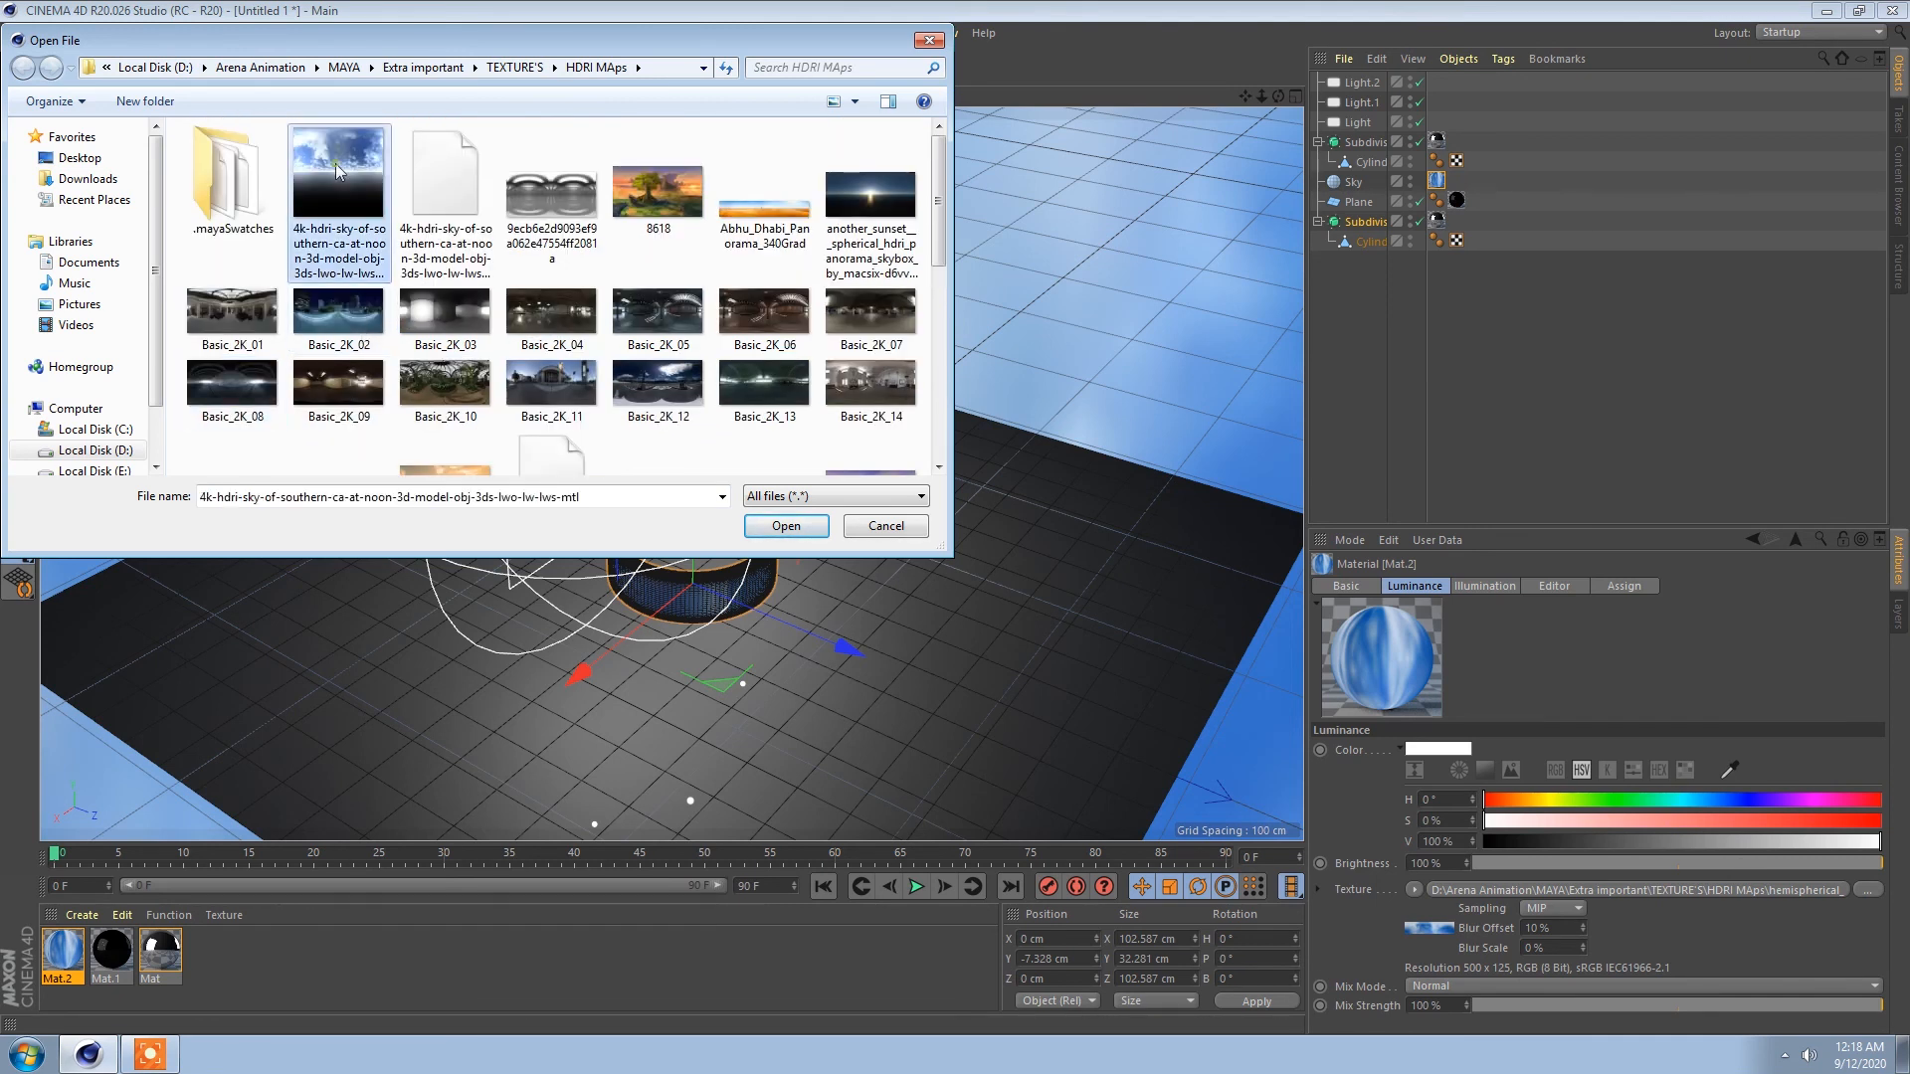
click(545, 204)
double_click(545, 204)
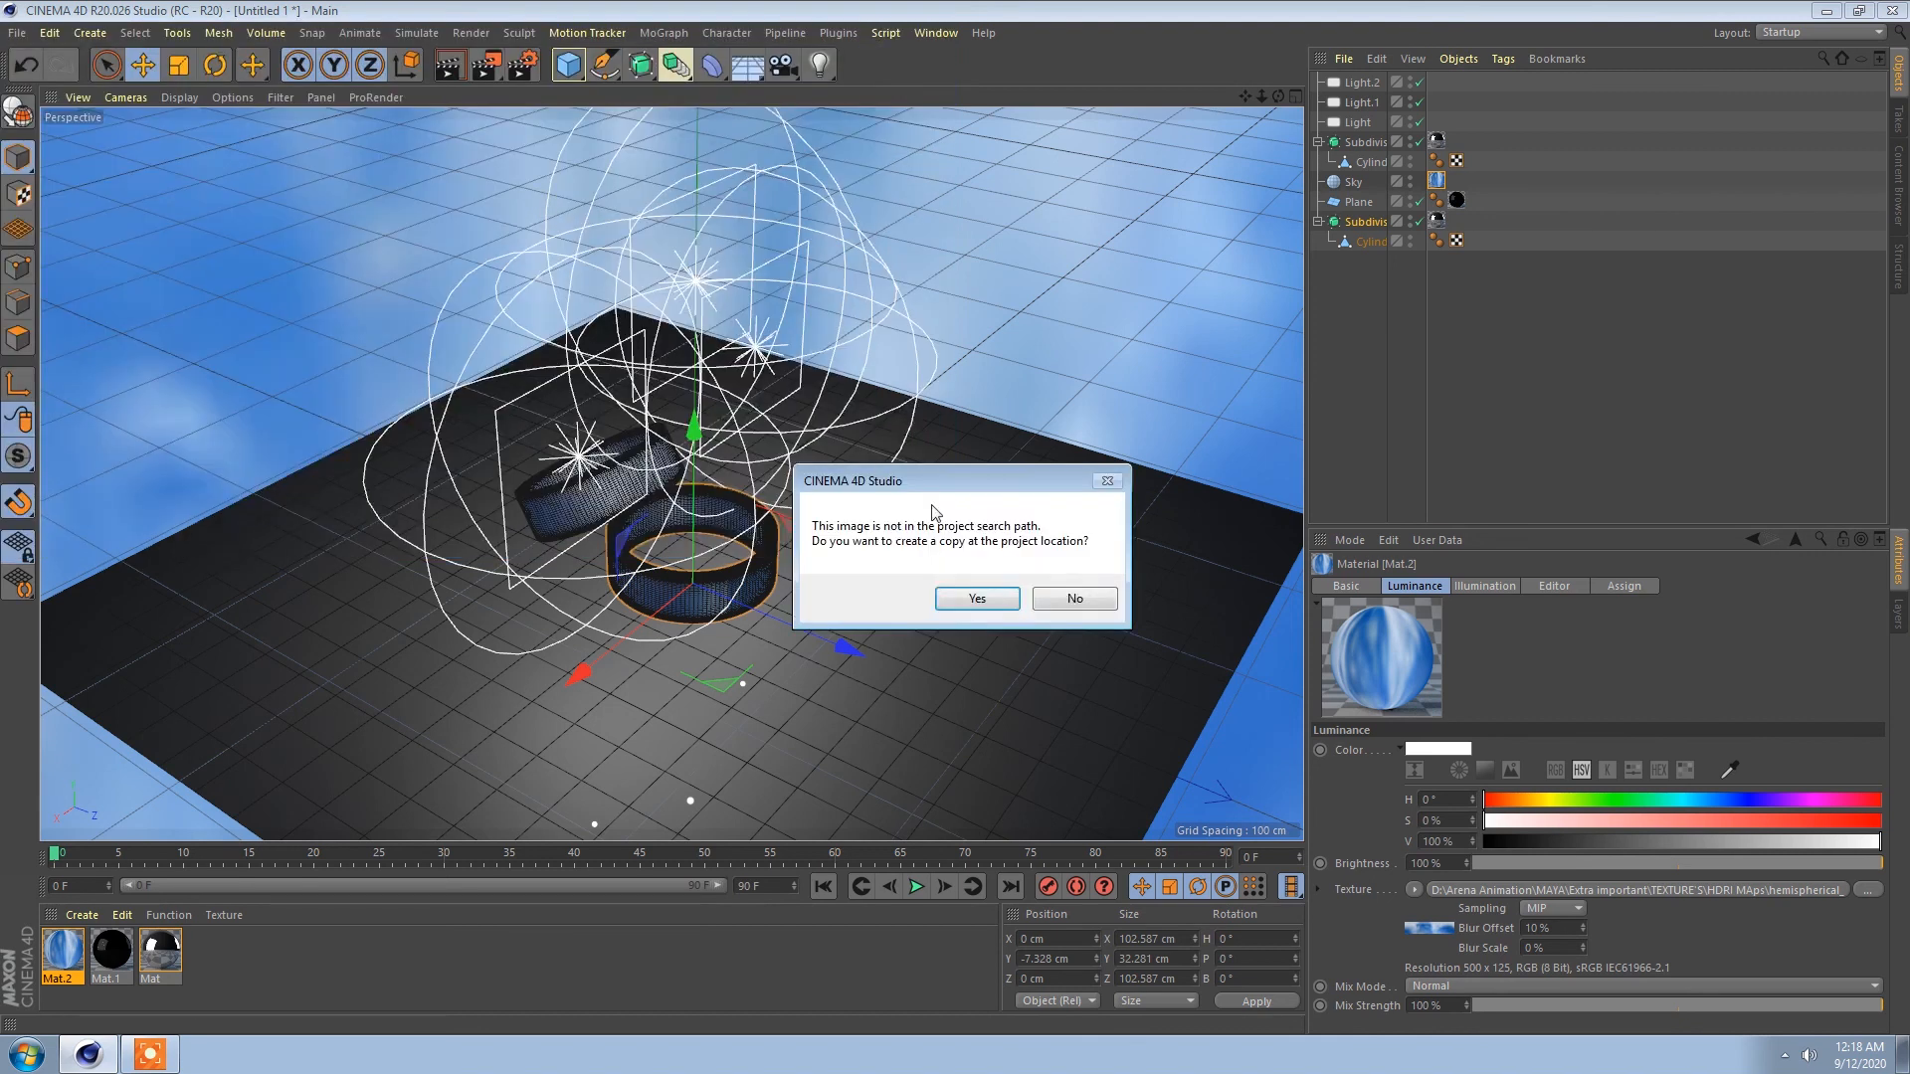
click(1066, 597)
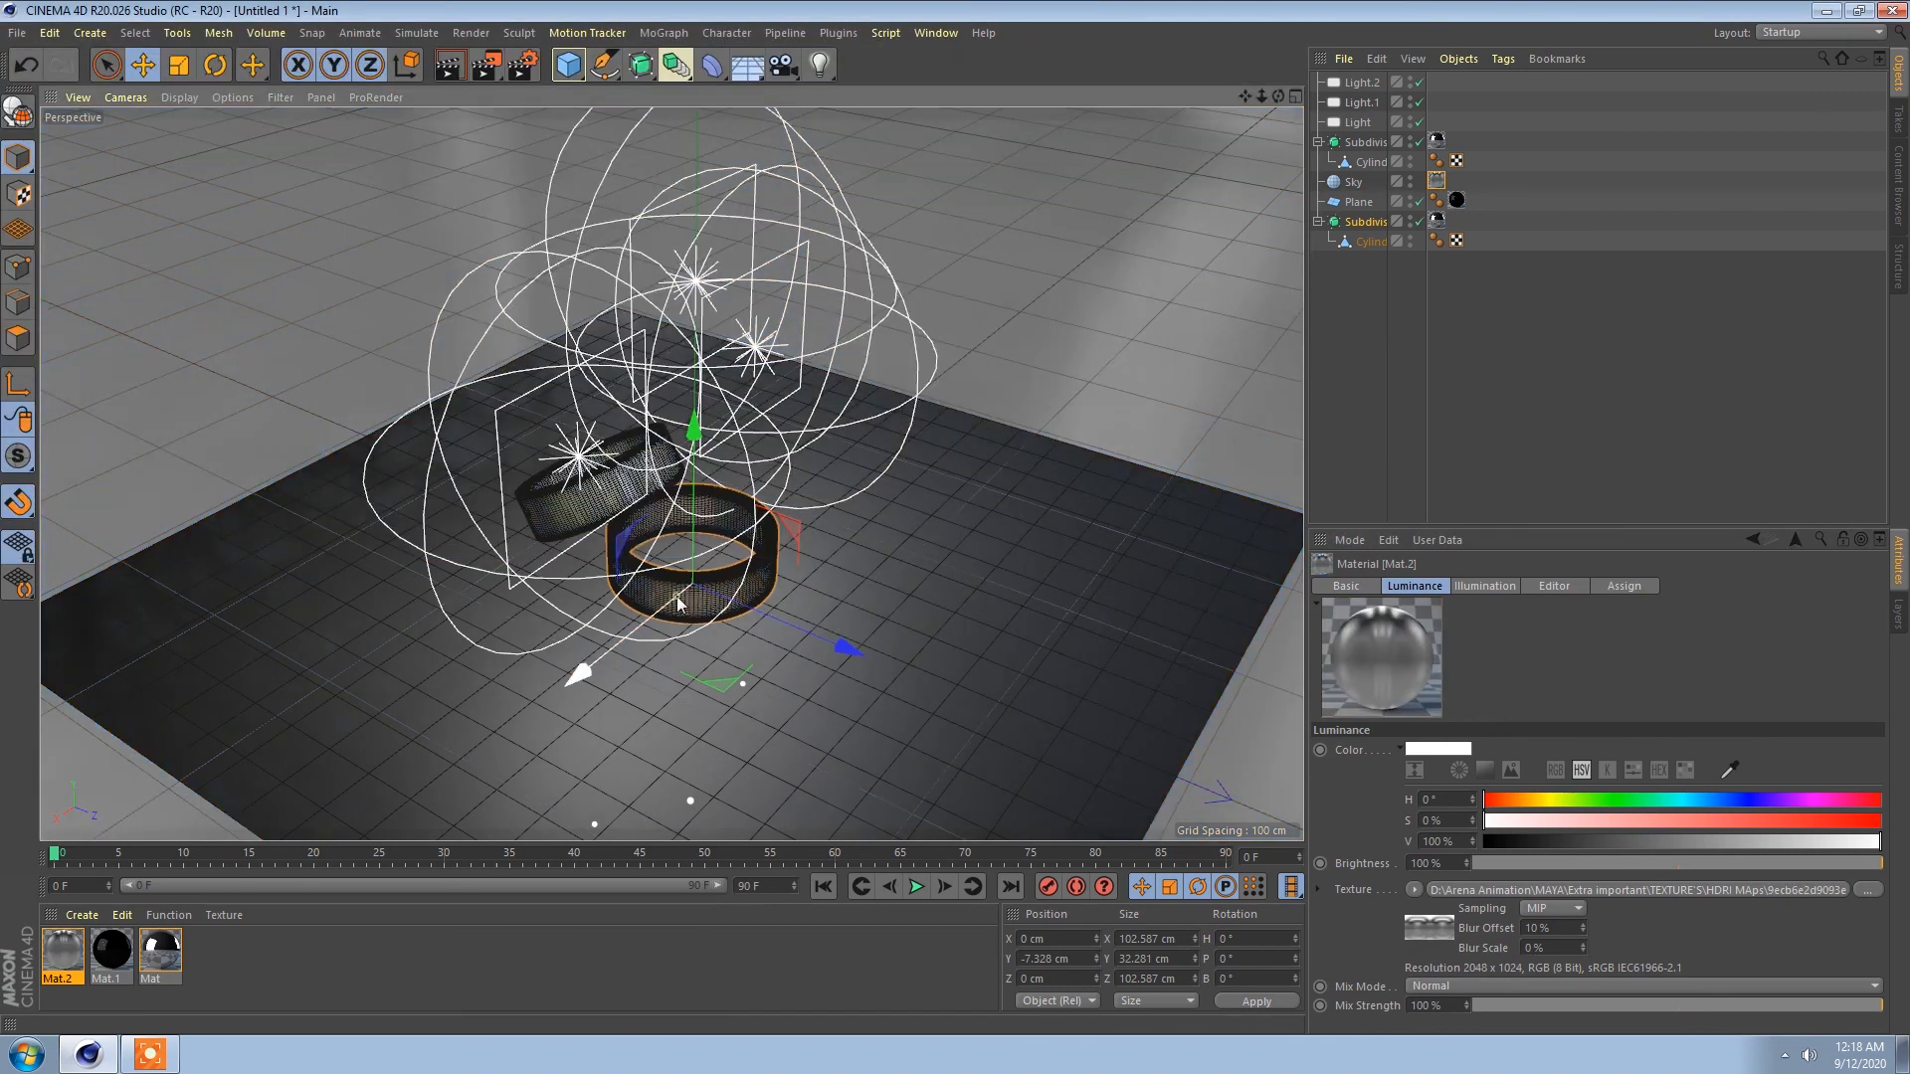
Step: Frame both rings up close and test-render them against the new HDRI sky
scroll(686, 591, up, 8)
scroll(722, 553, down, 6)
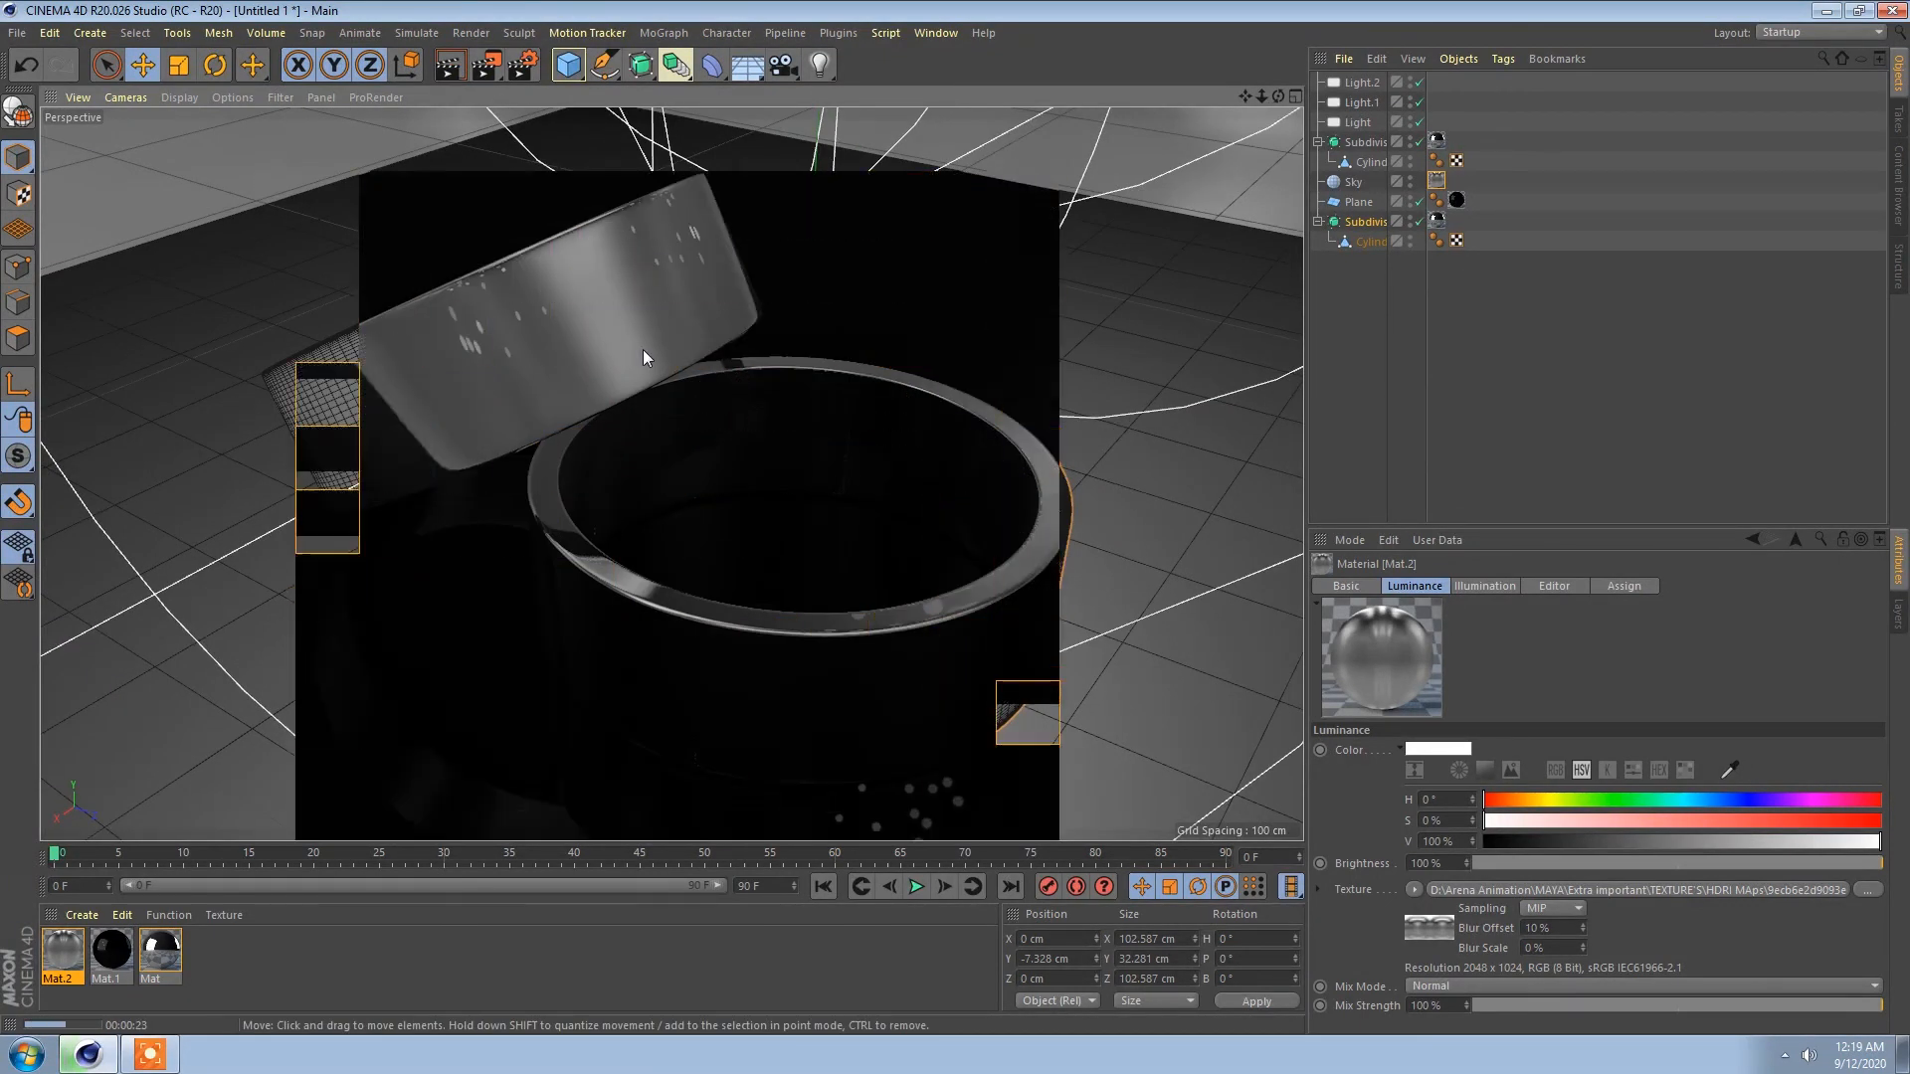
click(1269, 326)
Step: Lighten the ground material's color further and set its Layer 1 reflection color brightness to 40%
click(1460, 202)
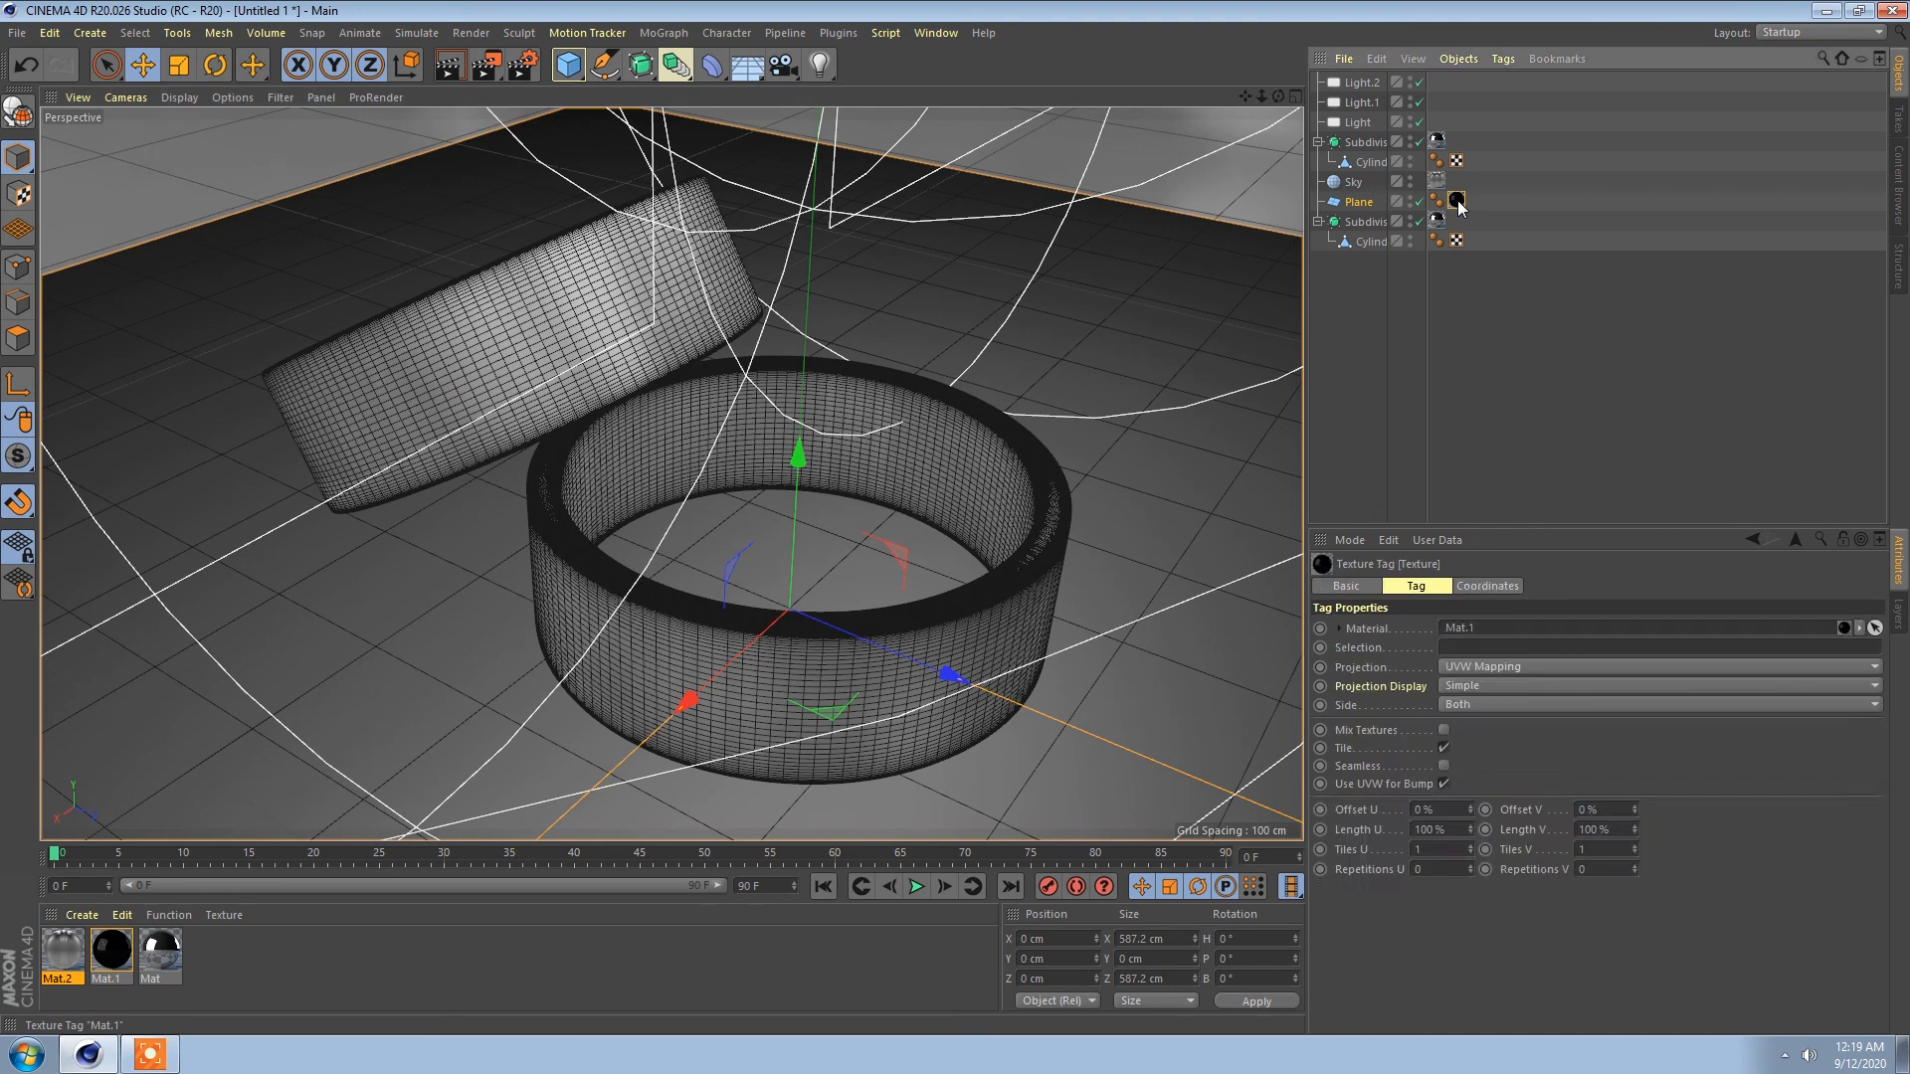
click(1415, 587)
drag(1621, 845, 1697, 844)
click(1491, 585)
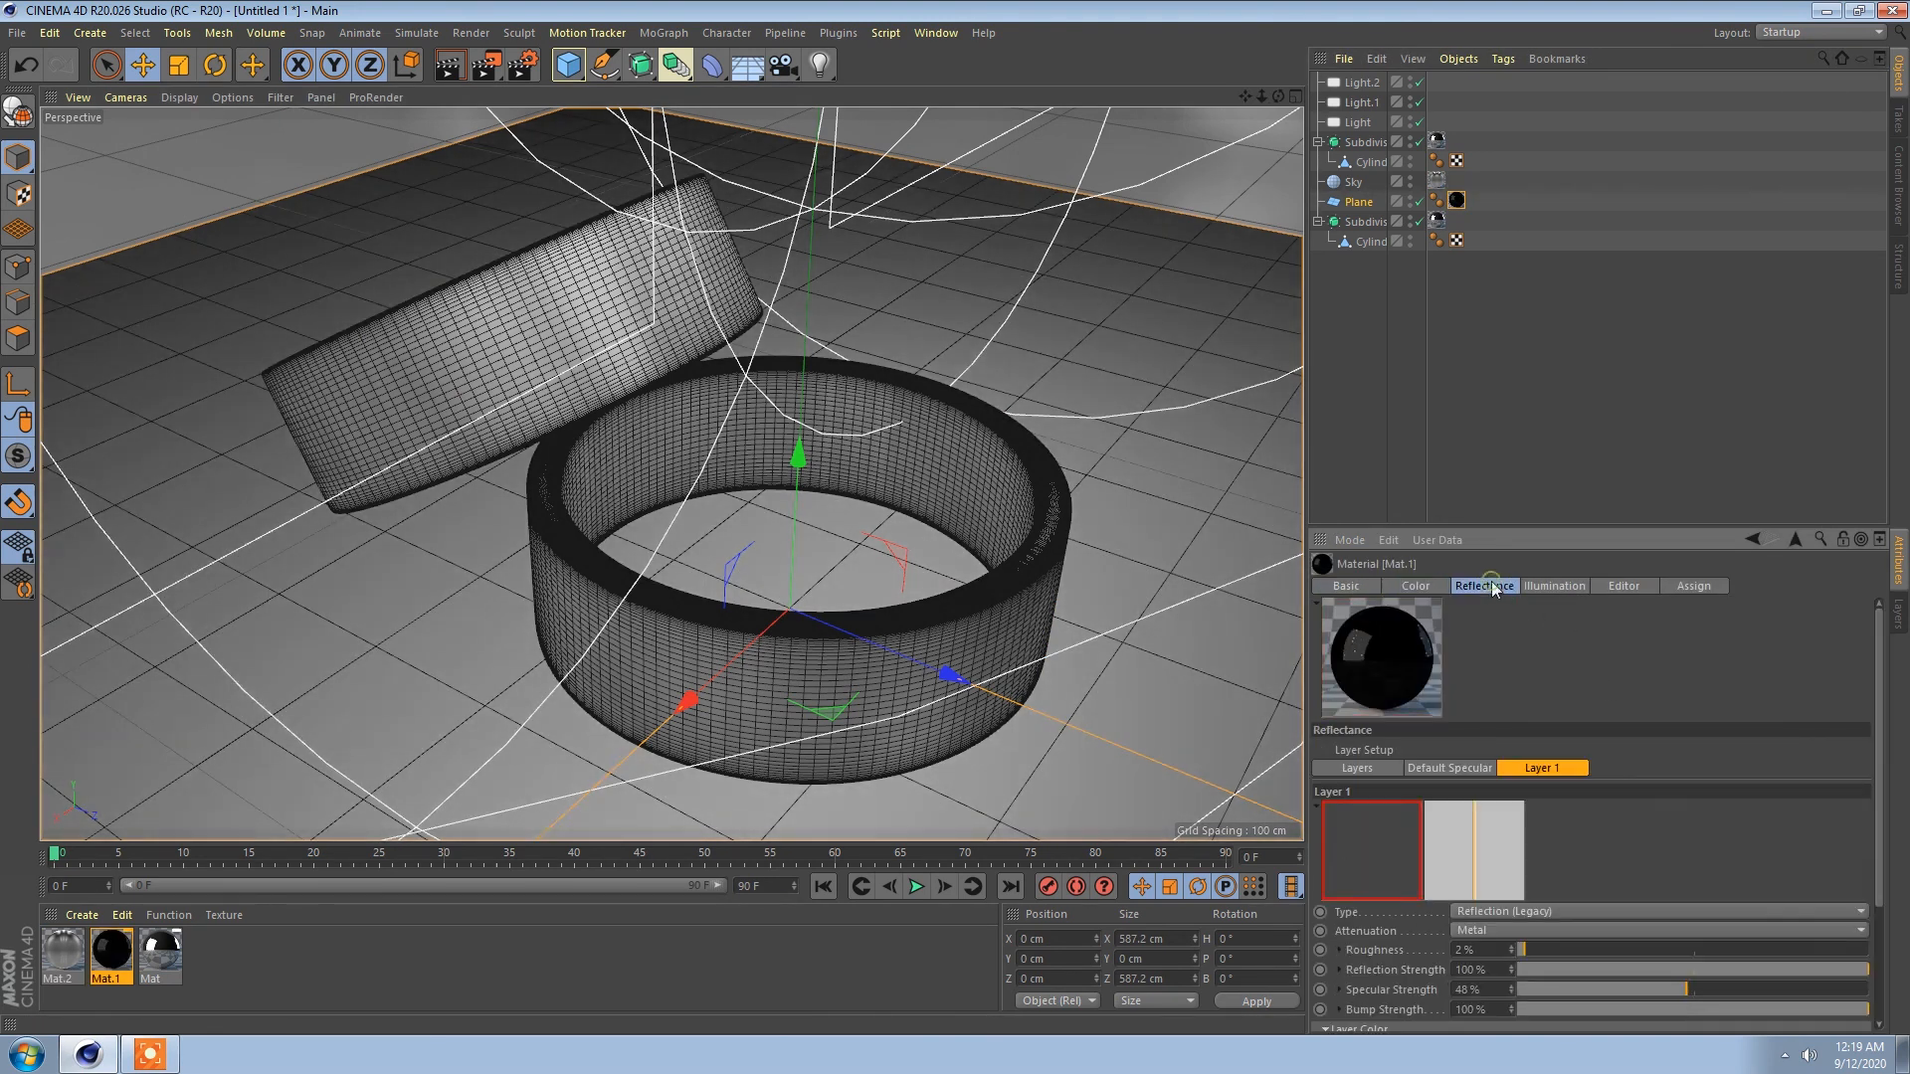
scroll(1584, 802, down, 3)
drag(1512, 905, 1595, 907)
click(1631, 904)
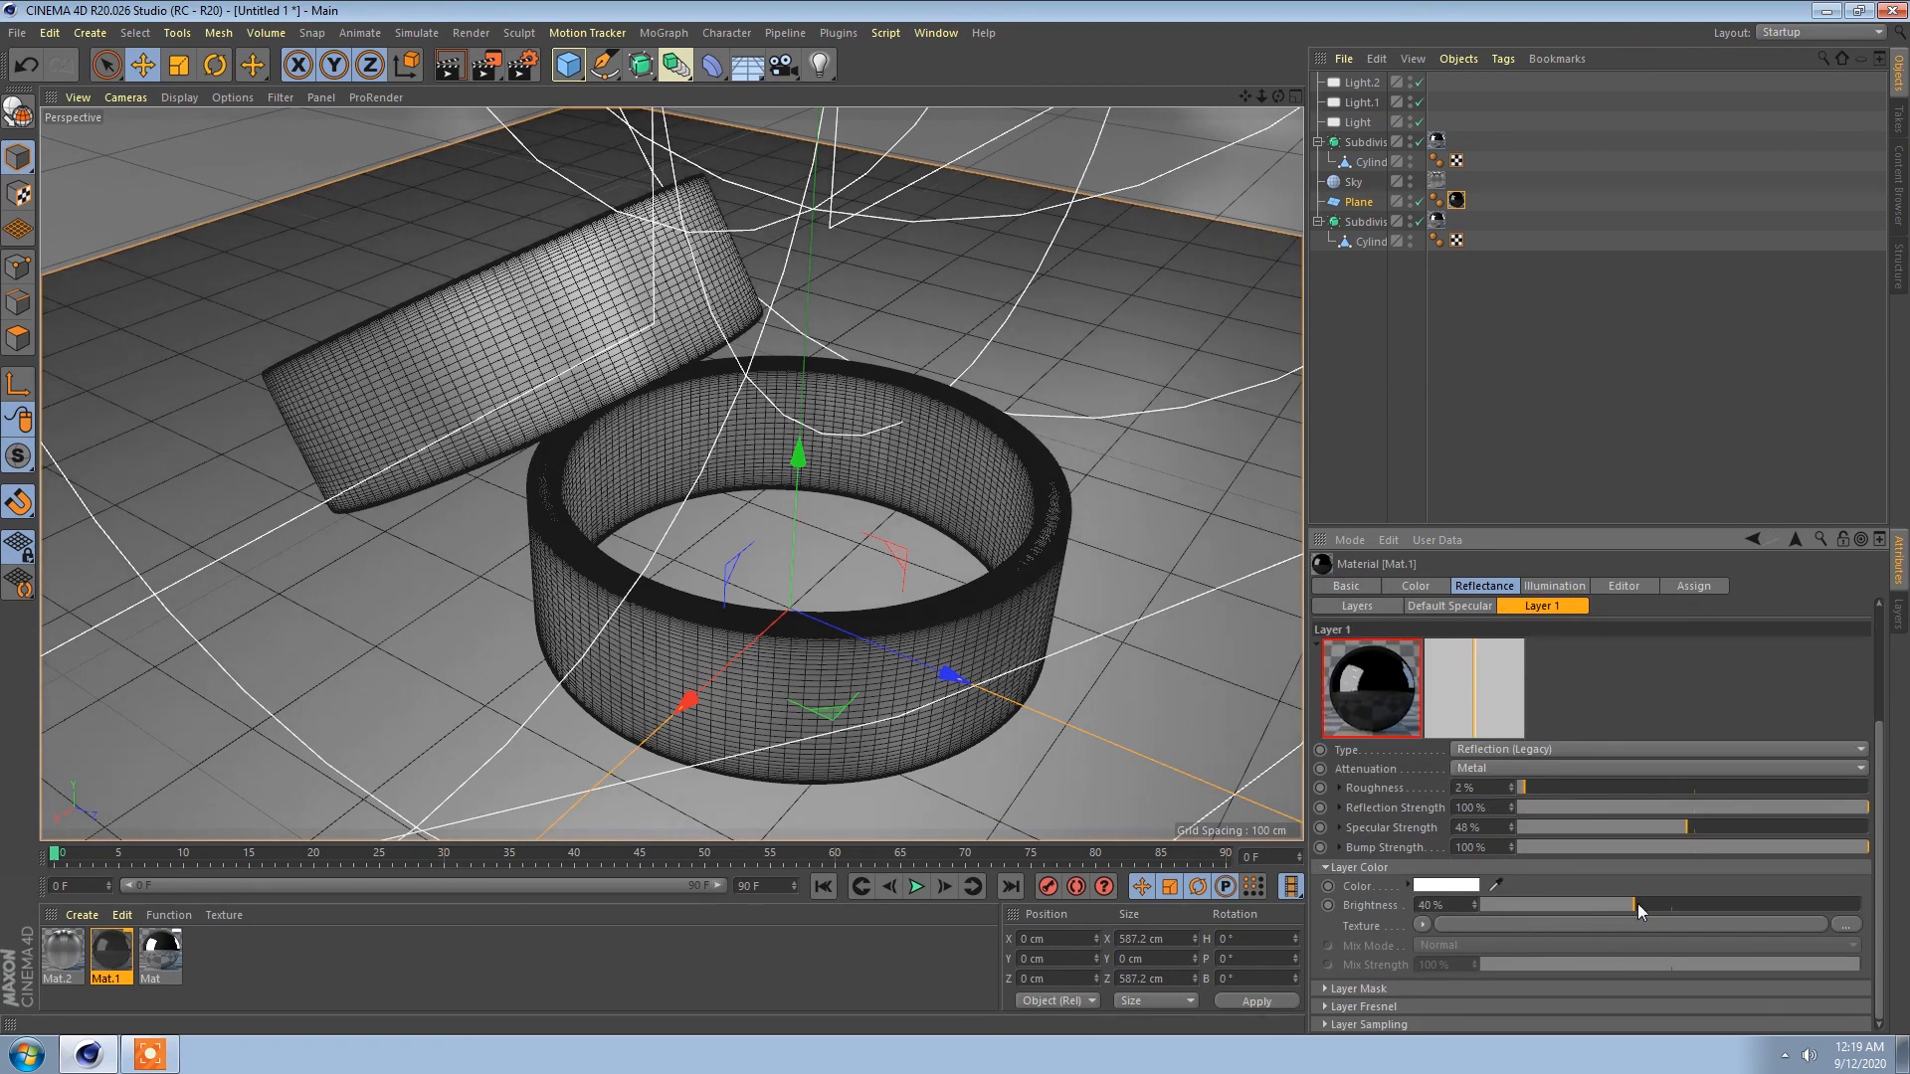
Step: Select the area light directly above the rings and set its intensity to 150%
click(651, 658)
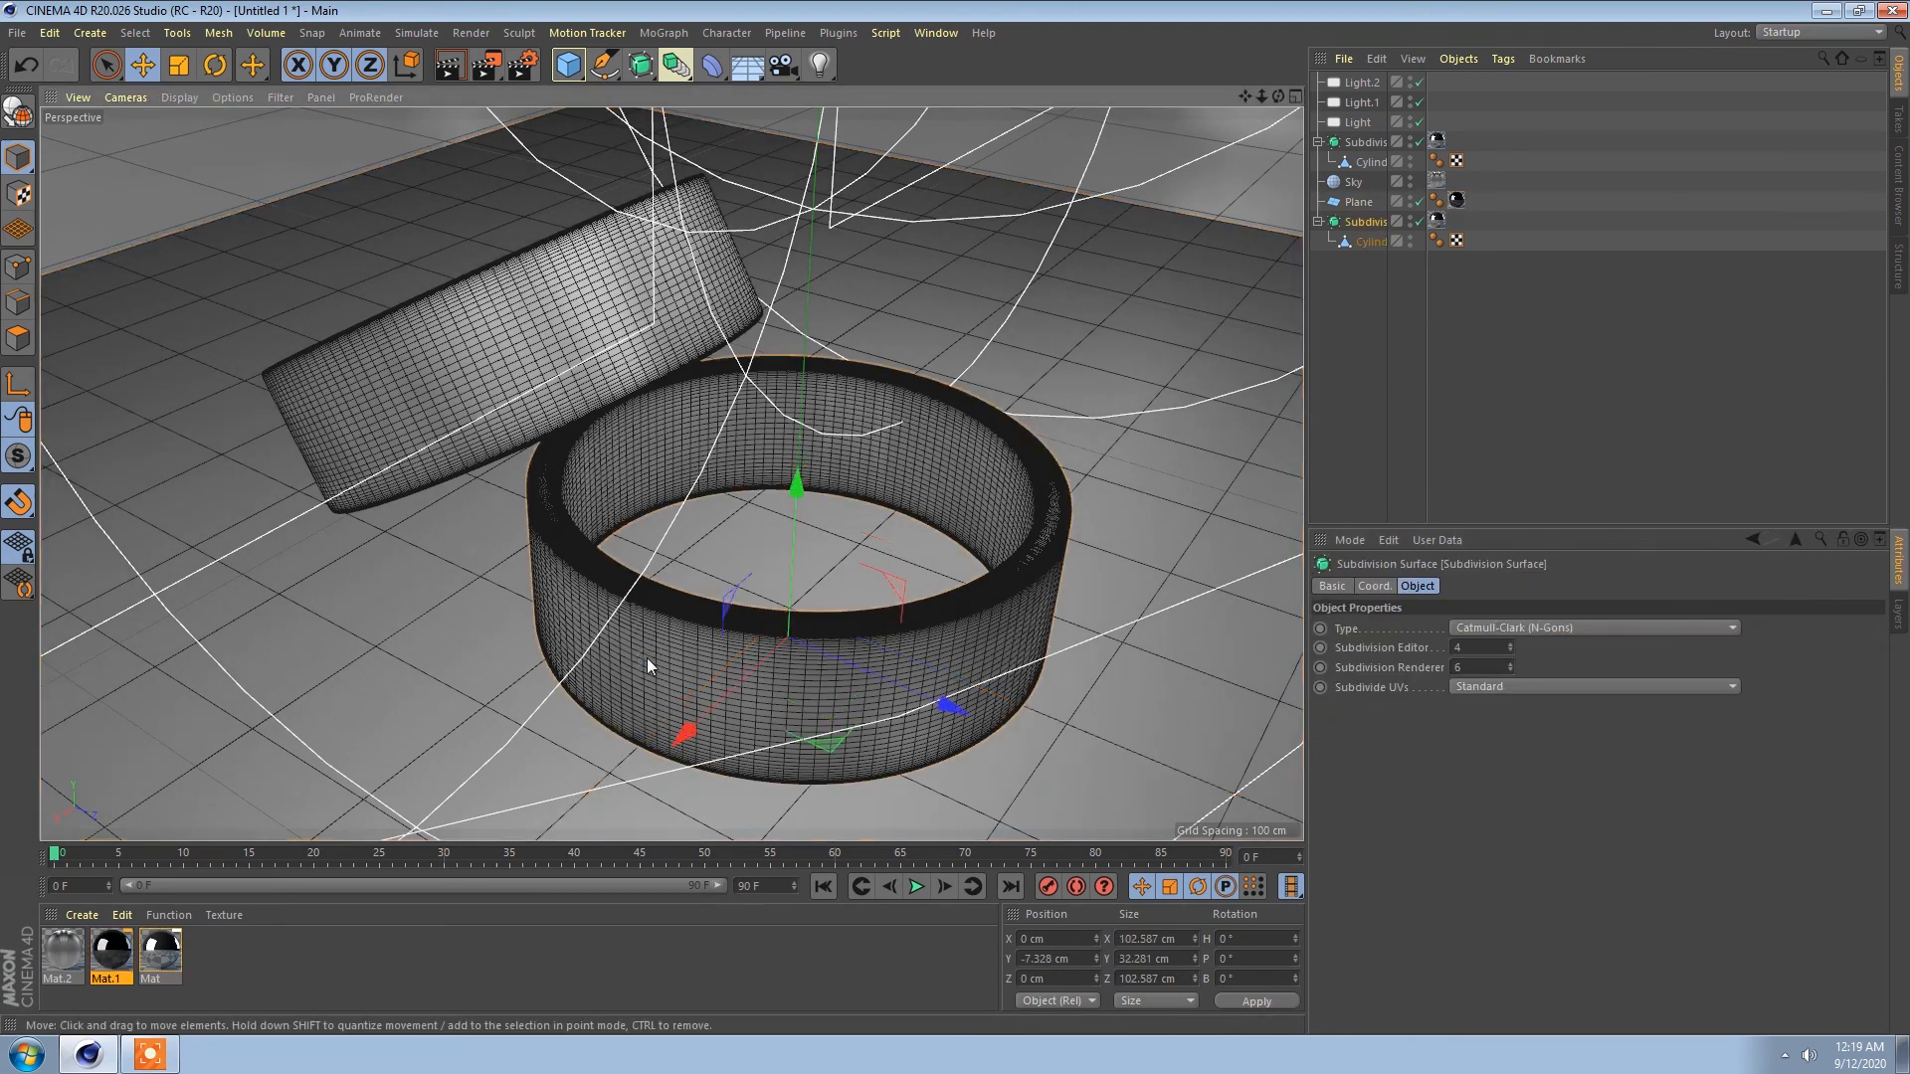
key(s)
alt+middle_drag(601, 529, 694, 586)
alt+right_drag(695, 586, 489, 578)
alt+drag(490, 585, 513, 446)
click(654, 255)
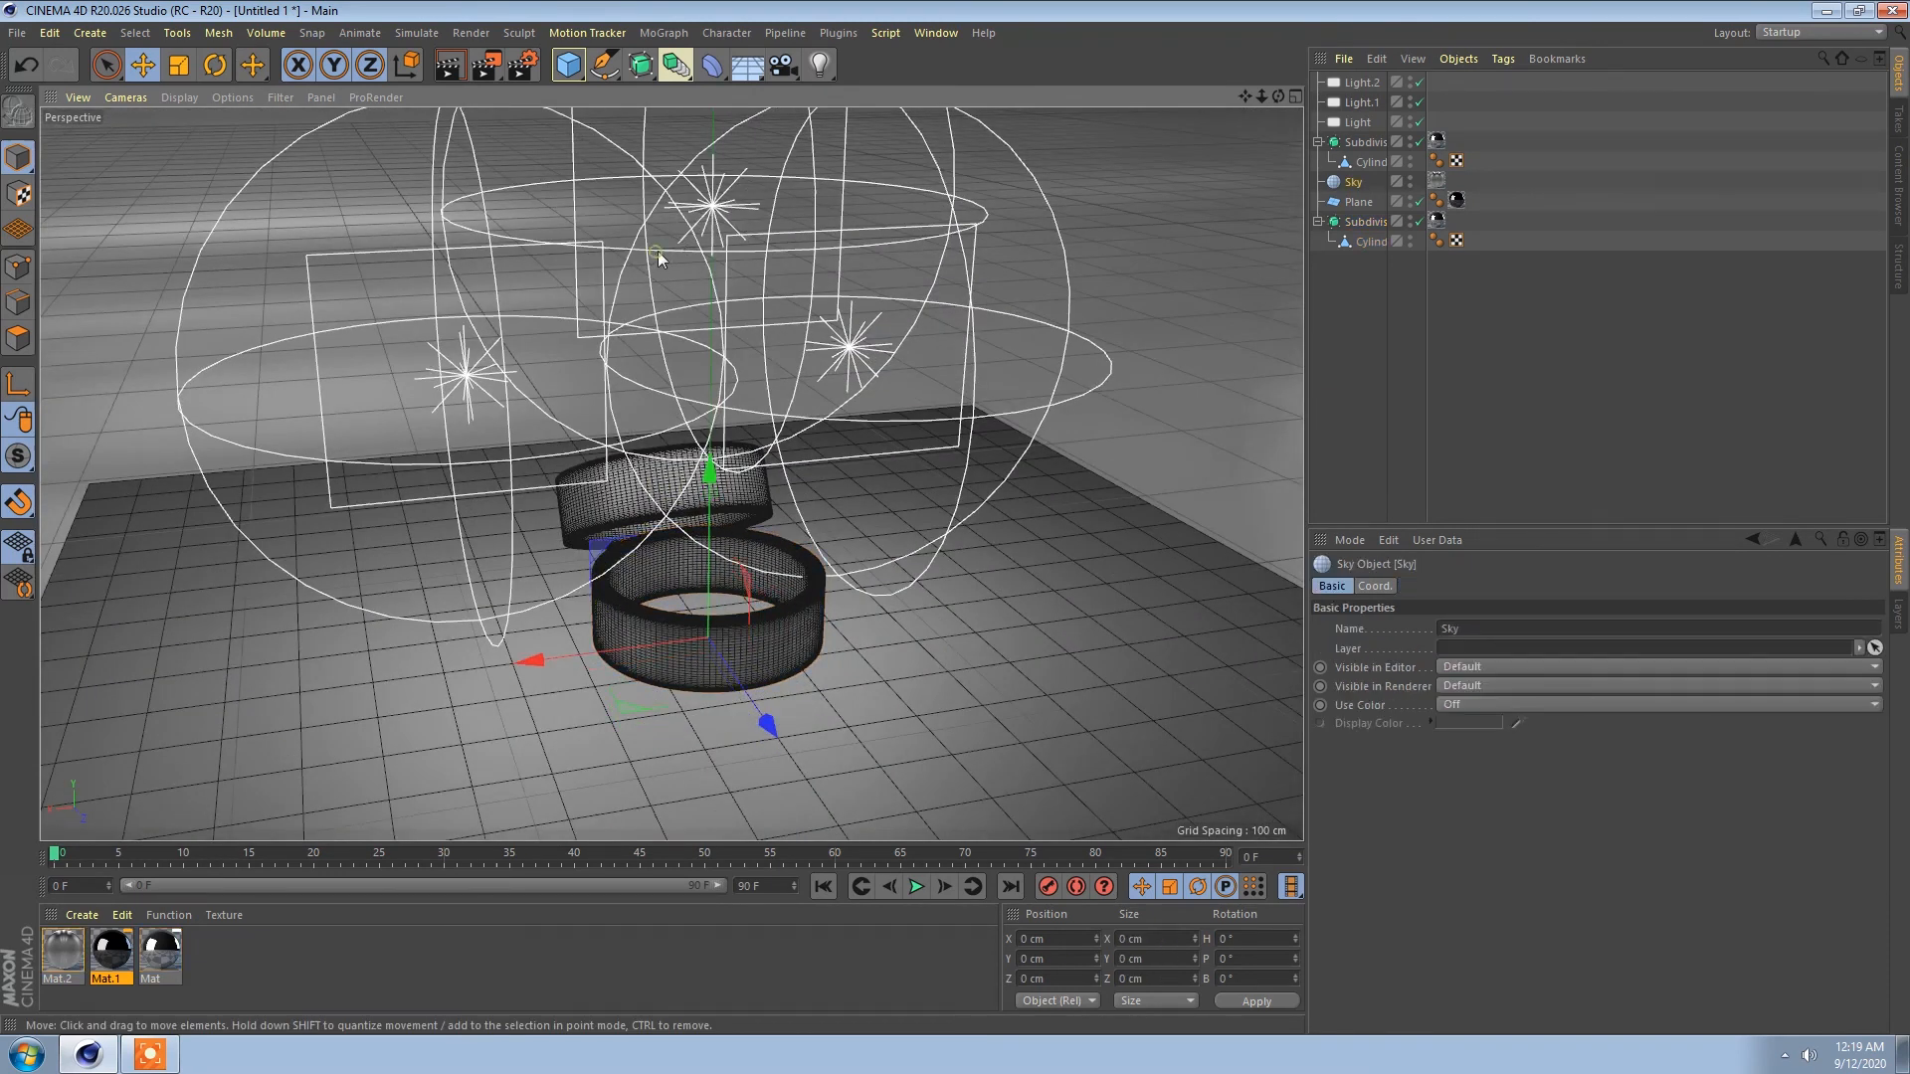
click(1364, 121)
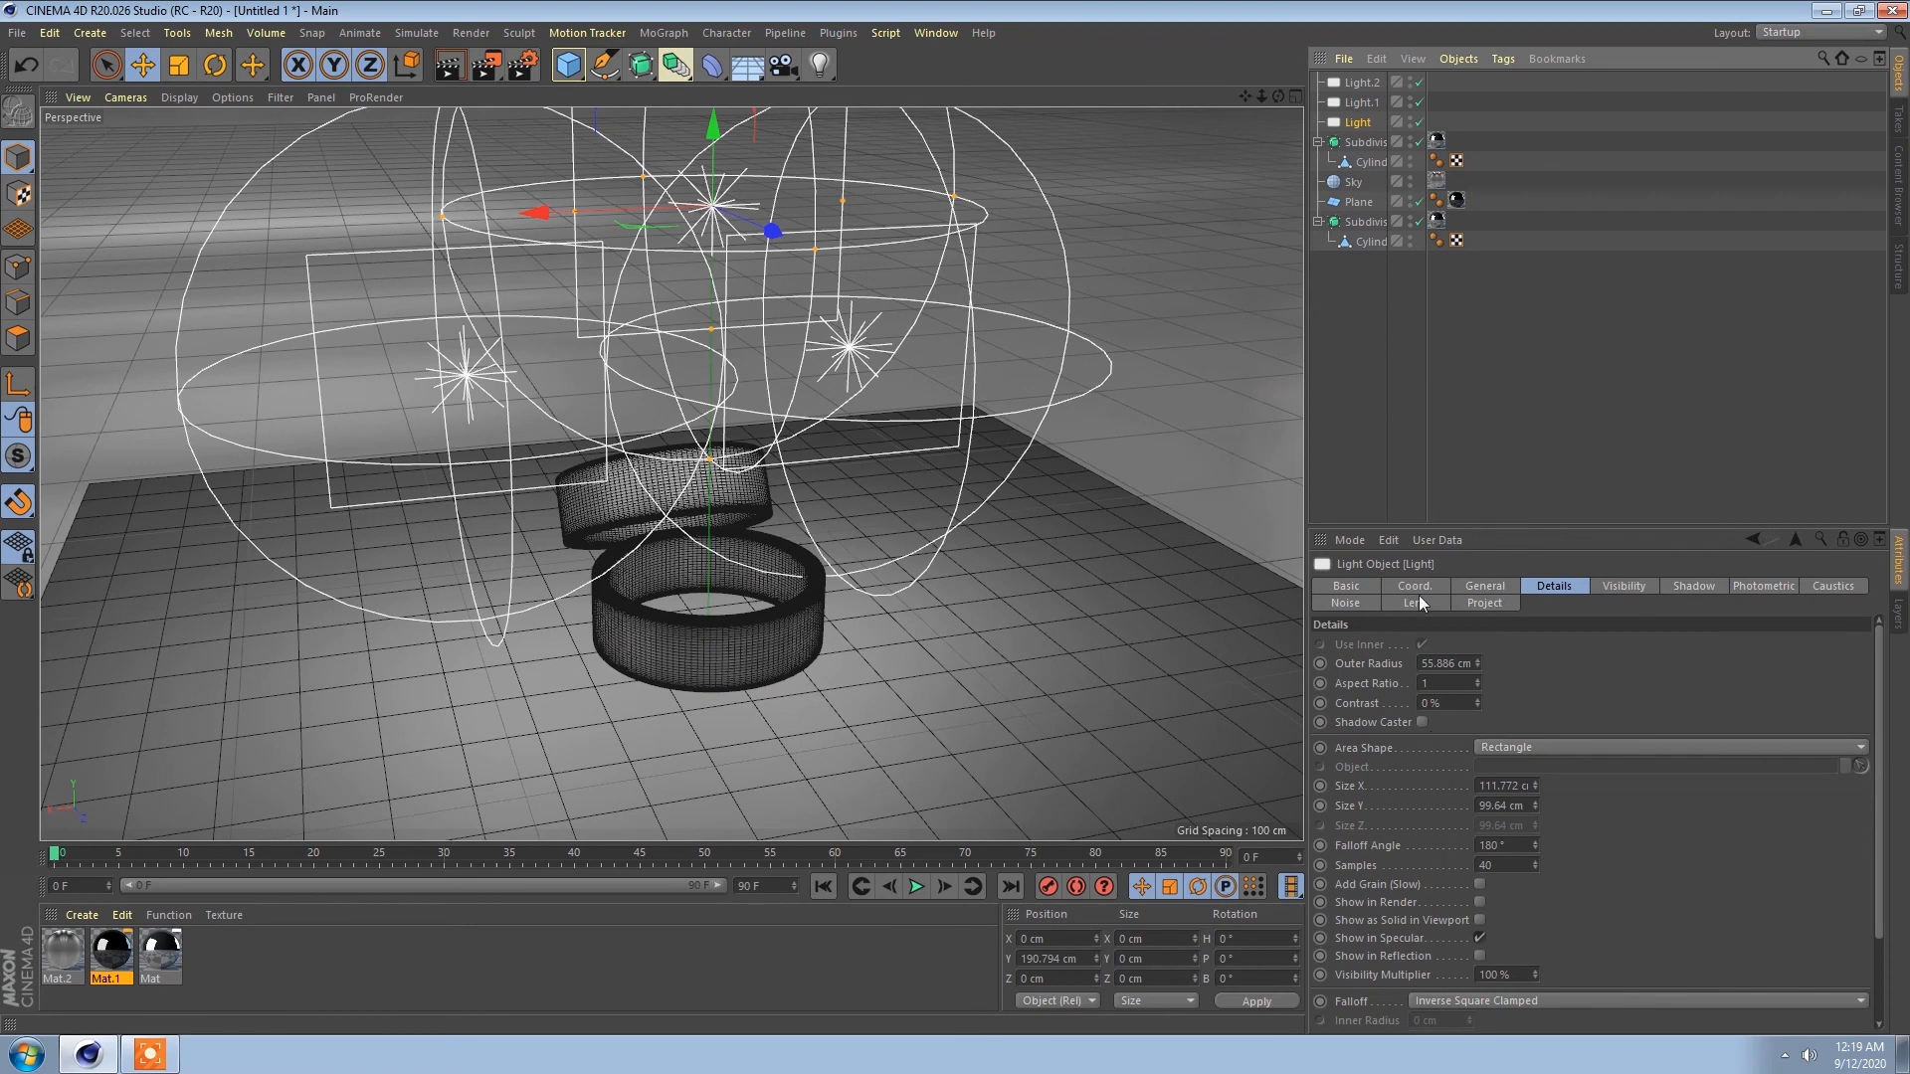
click(1485, 586)
text(150)
key(Return)
Step: Lower the roughness and raise the specular strength in Layer 1 of the ring material's reflectance
click(698, 669)
alt+drag(696, 664, 741, 647)
alt+right_drag(741, 647, 597, 542)
alt+middle_drag(597, 542, 647, 515)
click(571, 348)
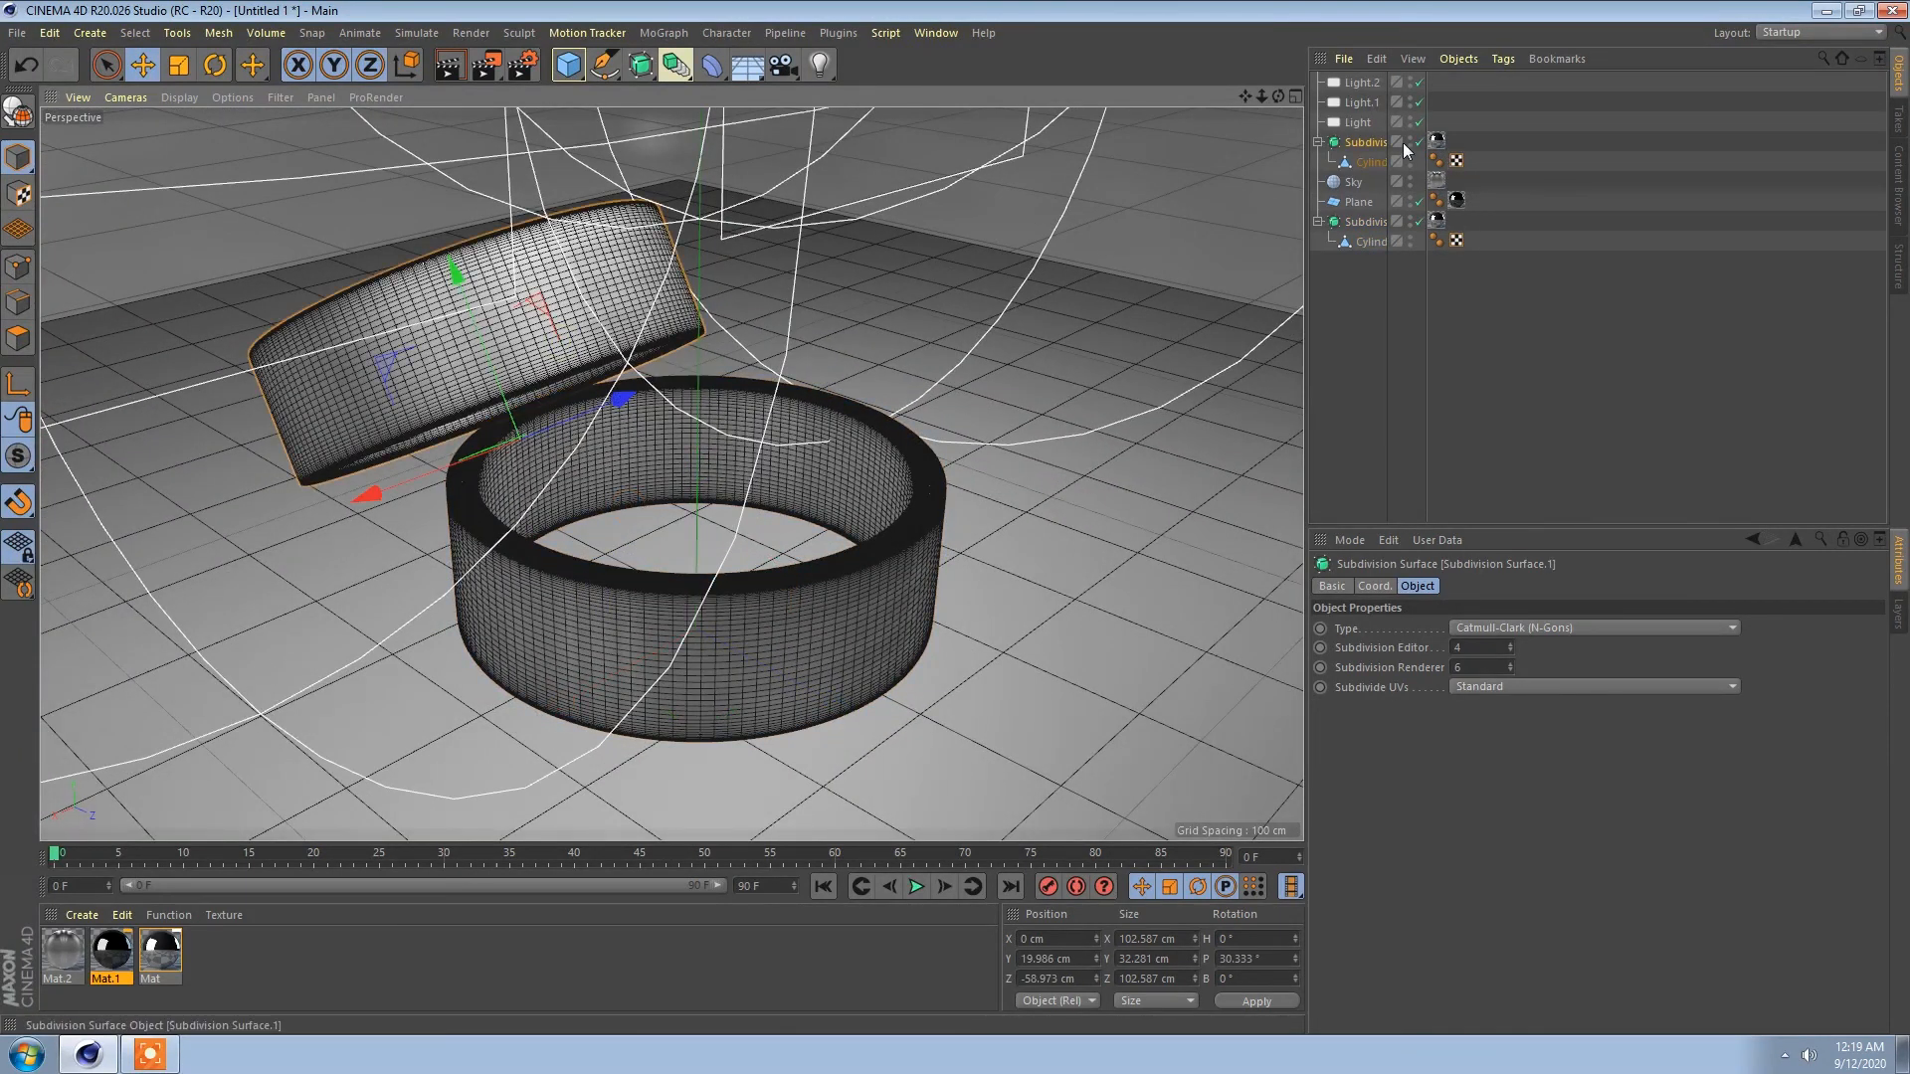
double_click(1437, 219)
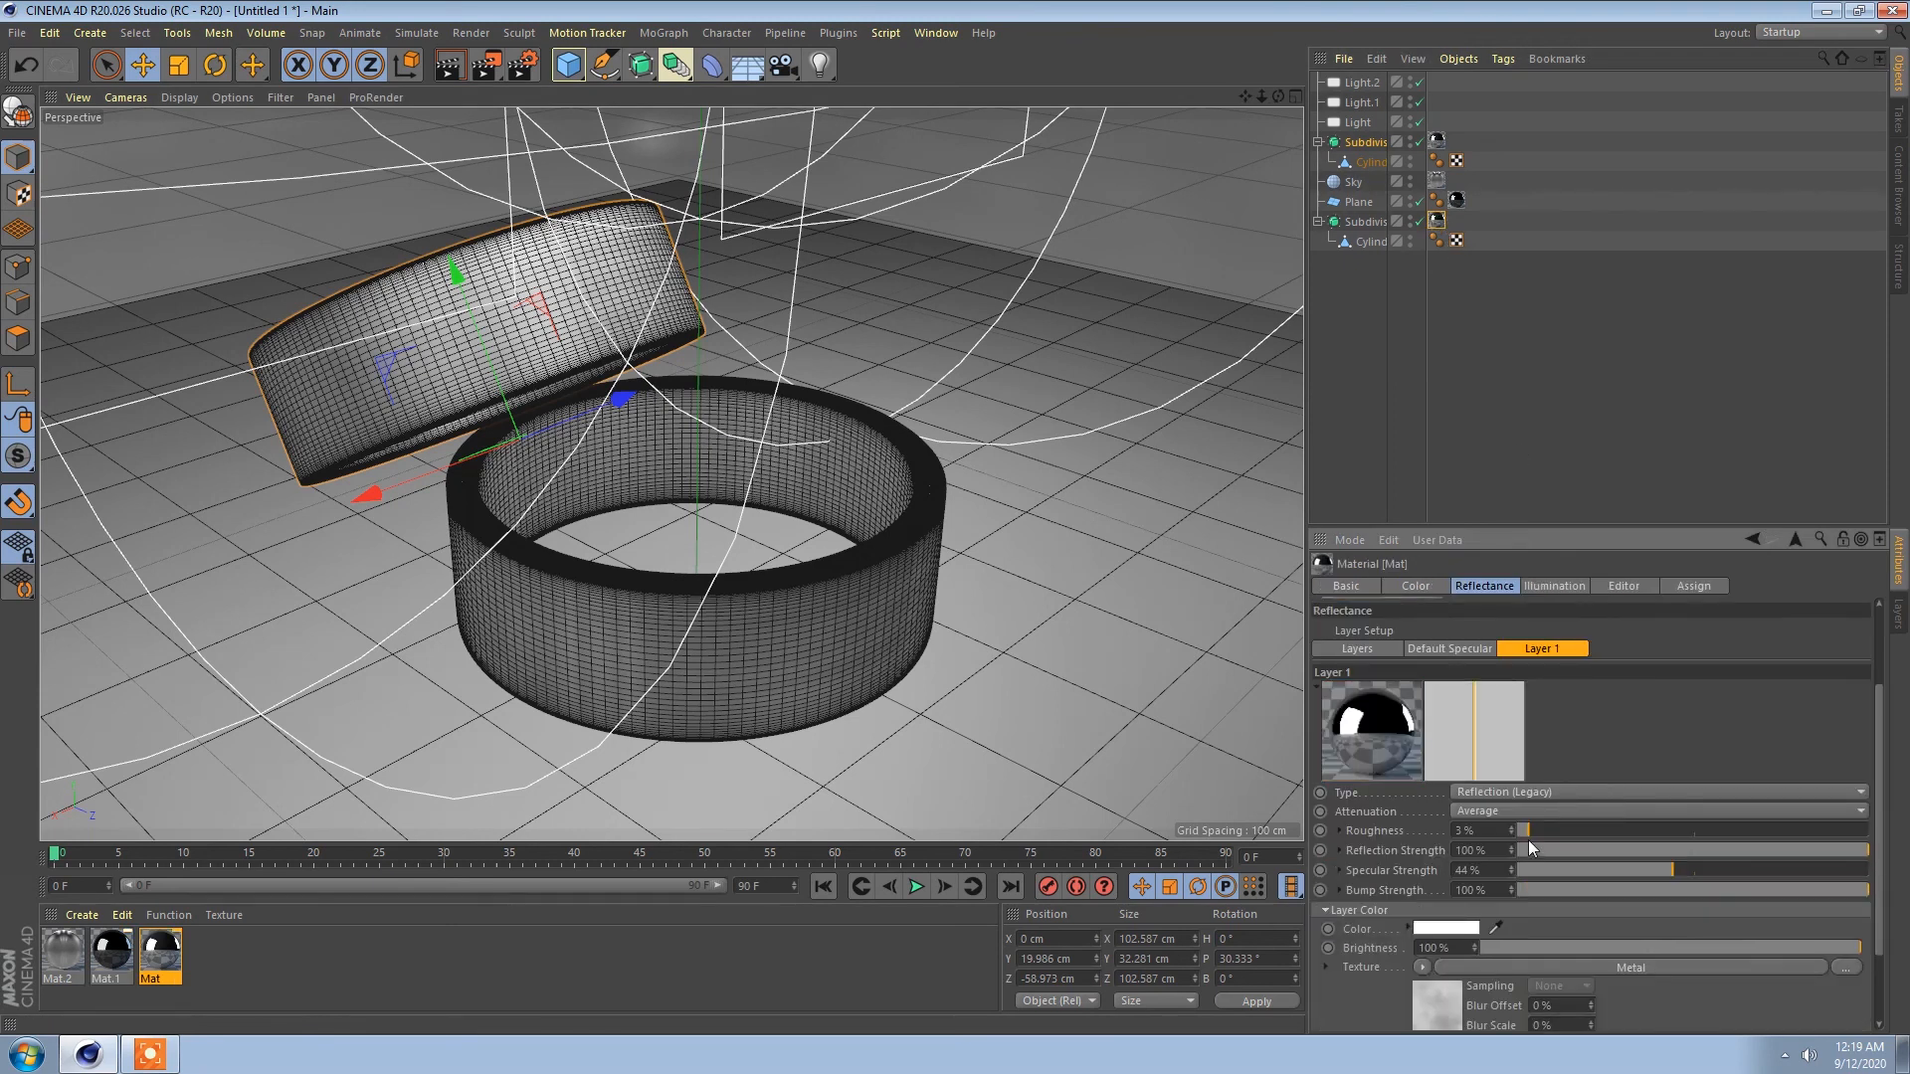
drag(1525, 832, 1516, 833)
drag(1721, 865, 1756, 868)
Step: Select both rings, orbit slightly around them and test-render the view with the updated materials and lighting
click(834, 759)
click(743, 643)
shift+click(538, 284)
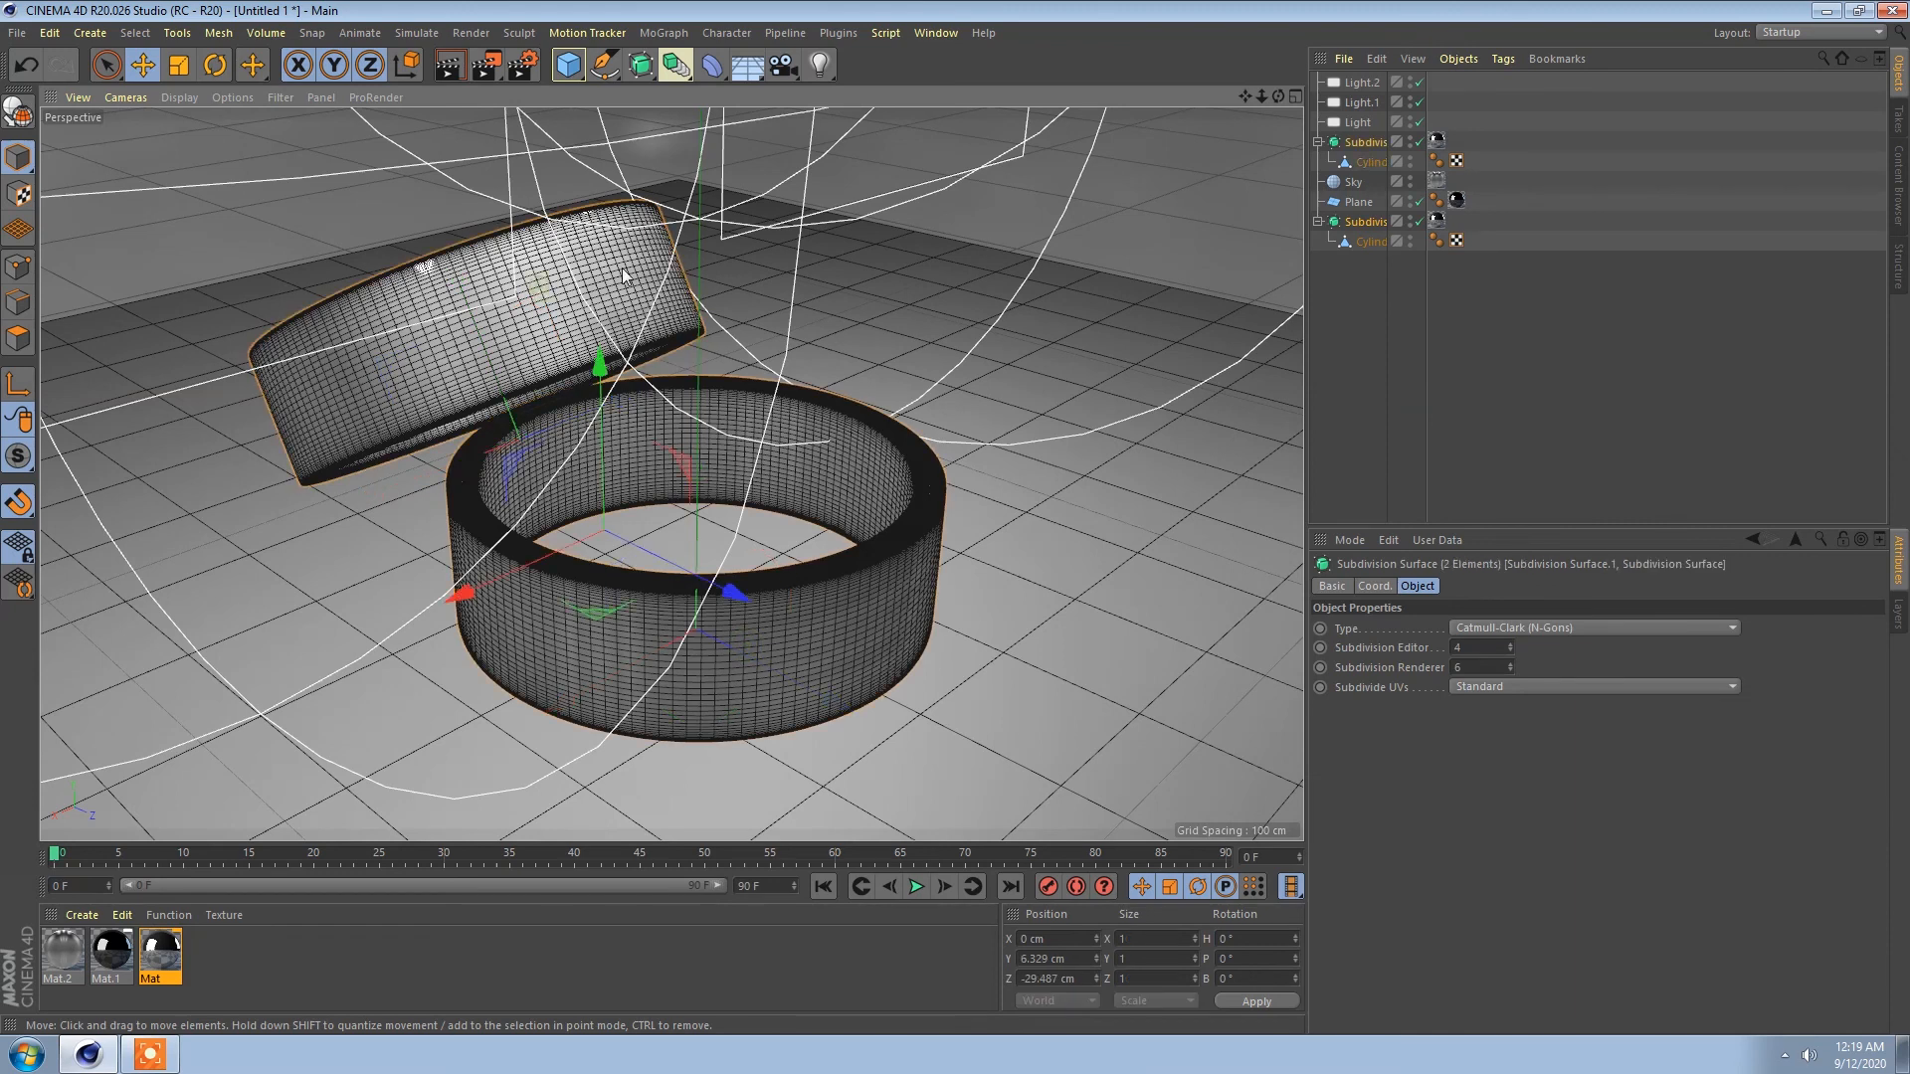
alt+drag(647, 298, 716, 301)
key(ctrl+r)
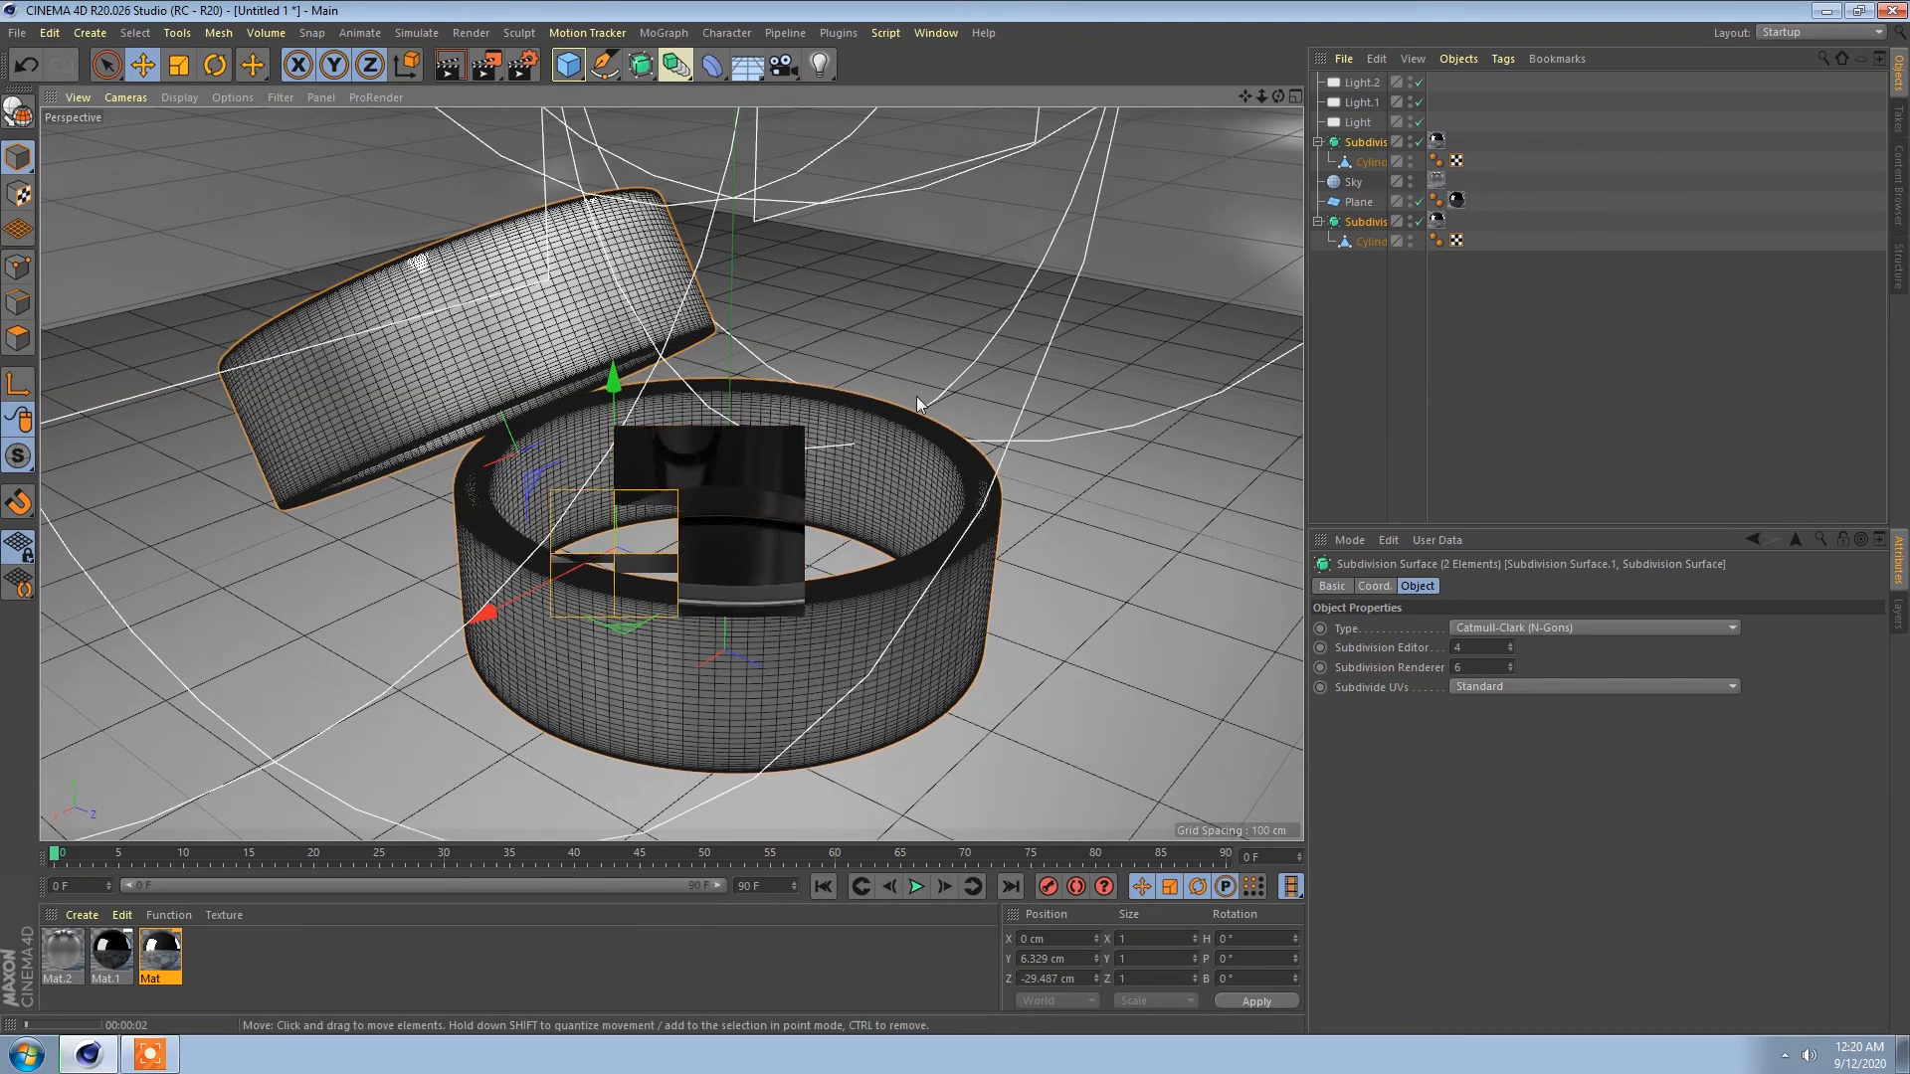